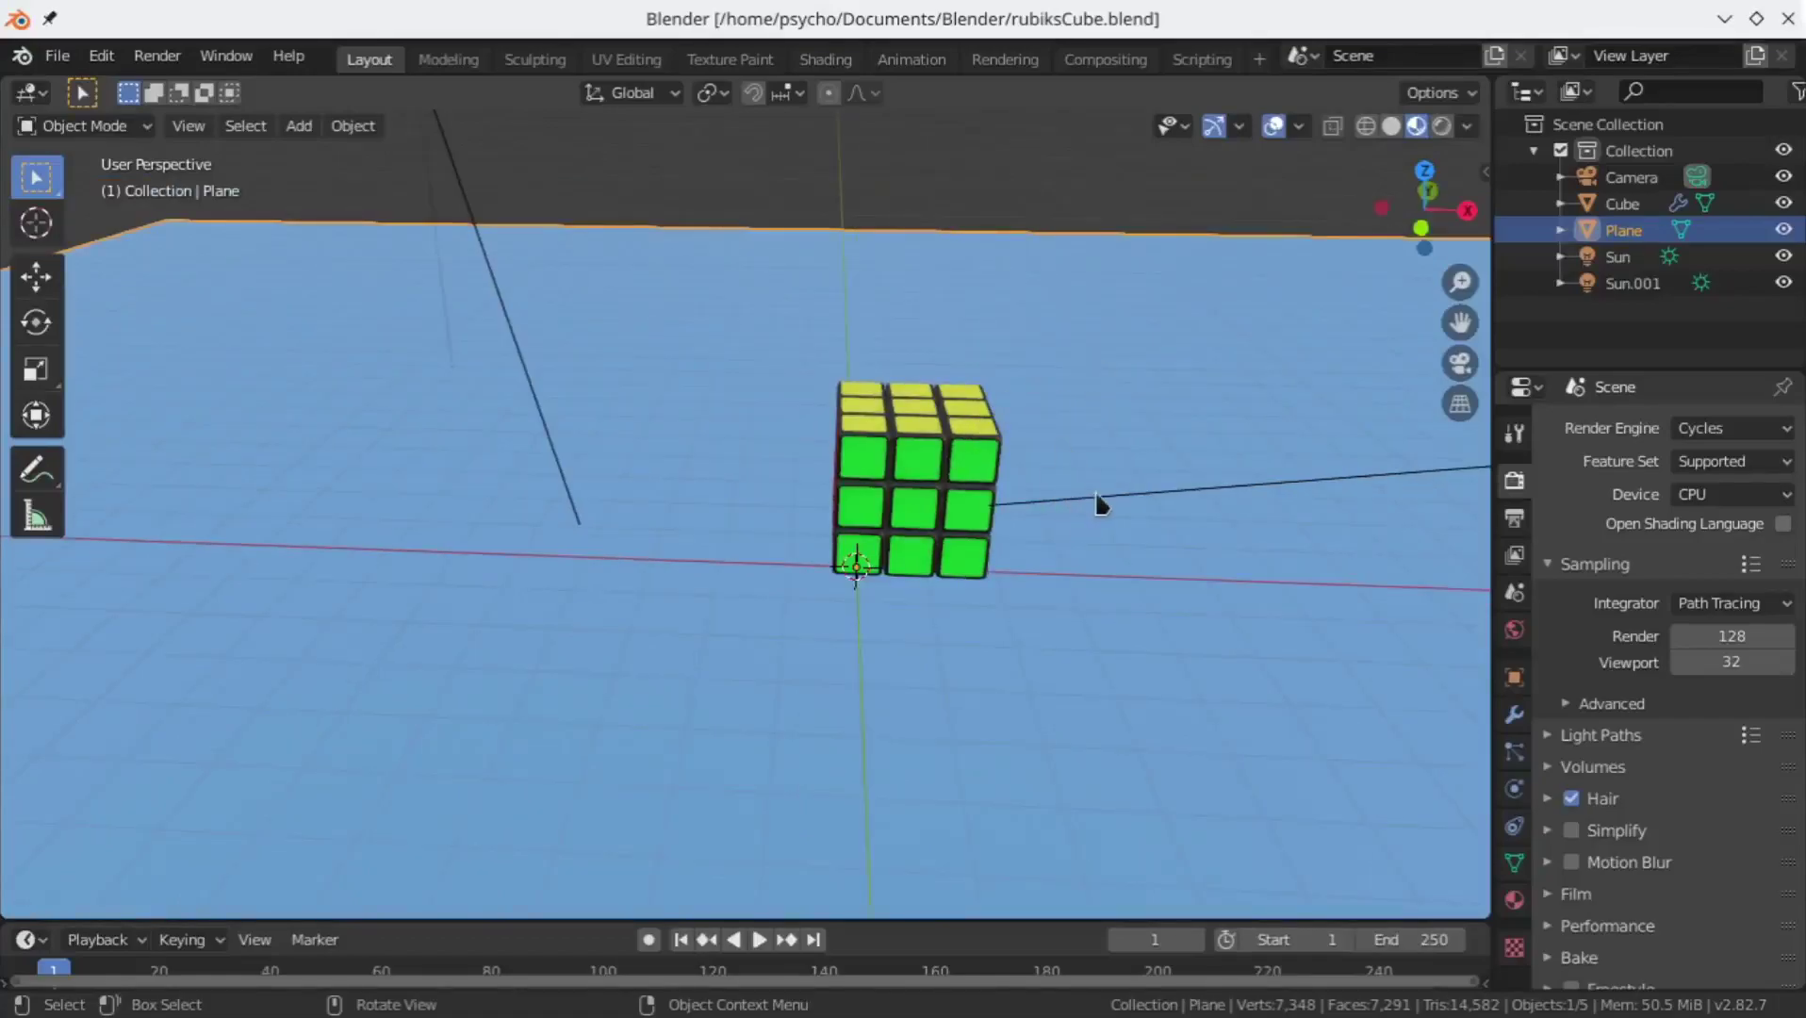
Step: Hide the Camera, Sun and Sun.001 in the Outliner, leaving cube and plane visible
middle_drag(1149, 567, 875, 564)
scroll(939, 527, down, 3)
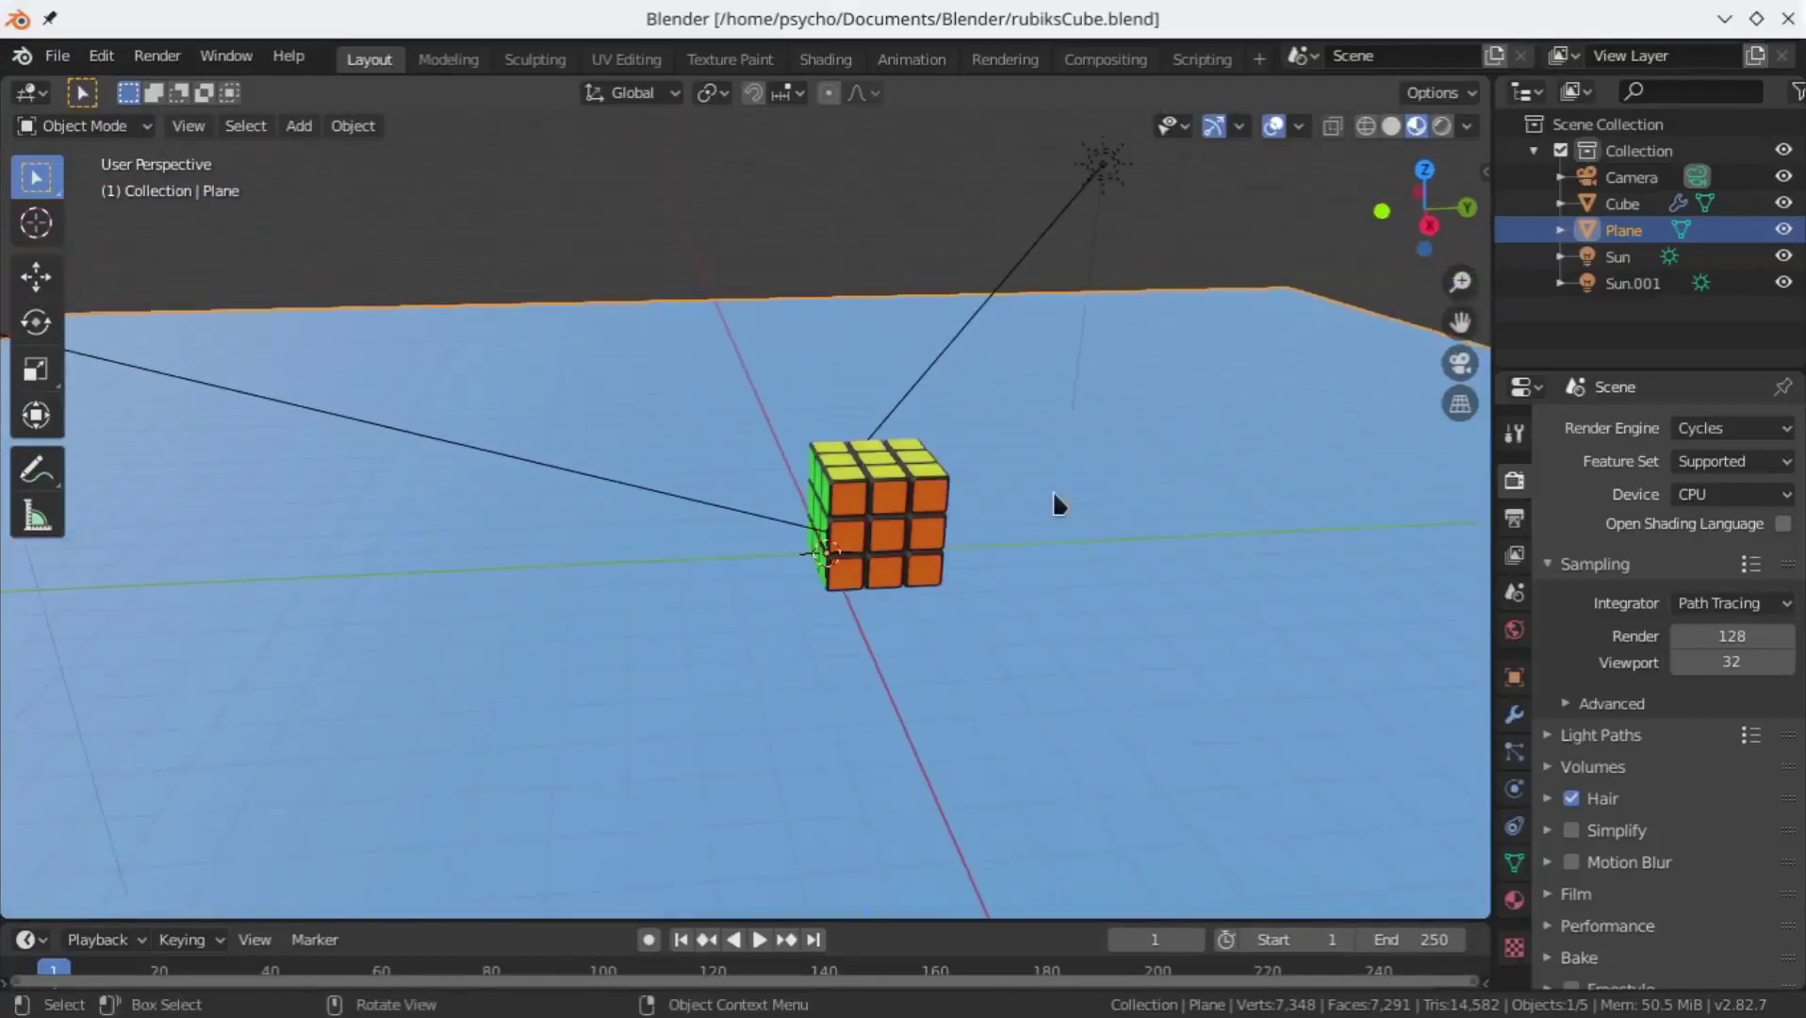
scroll(1010, 532, up, 2)
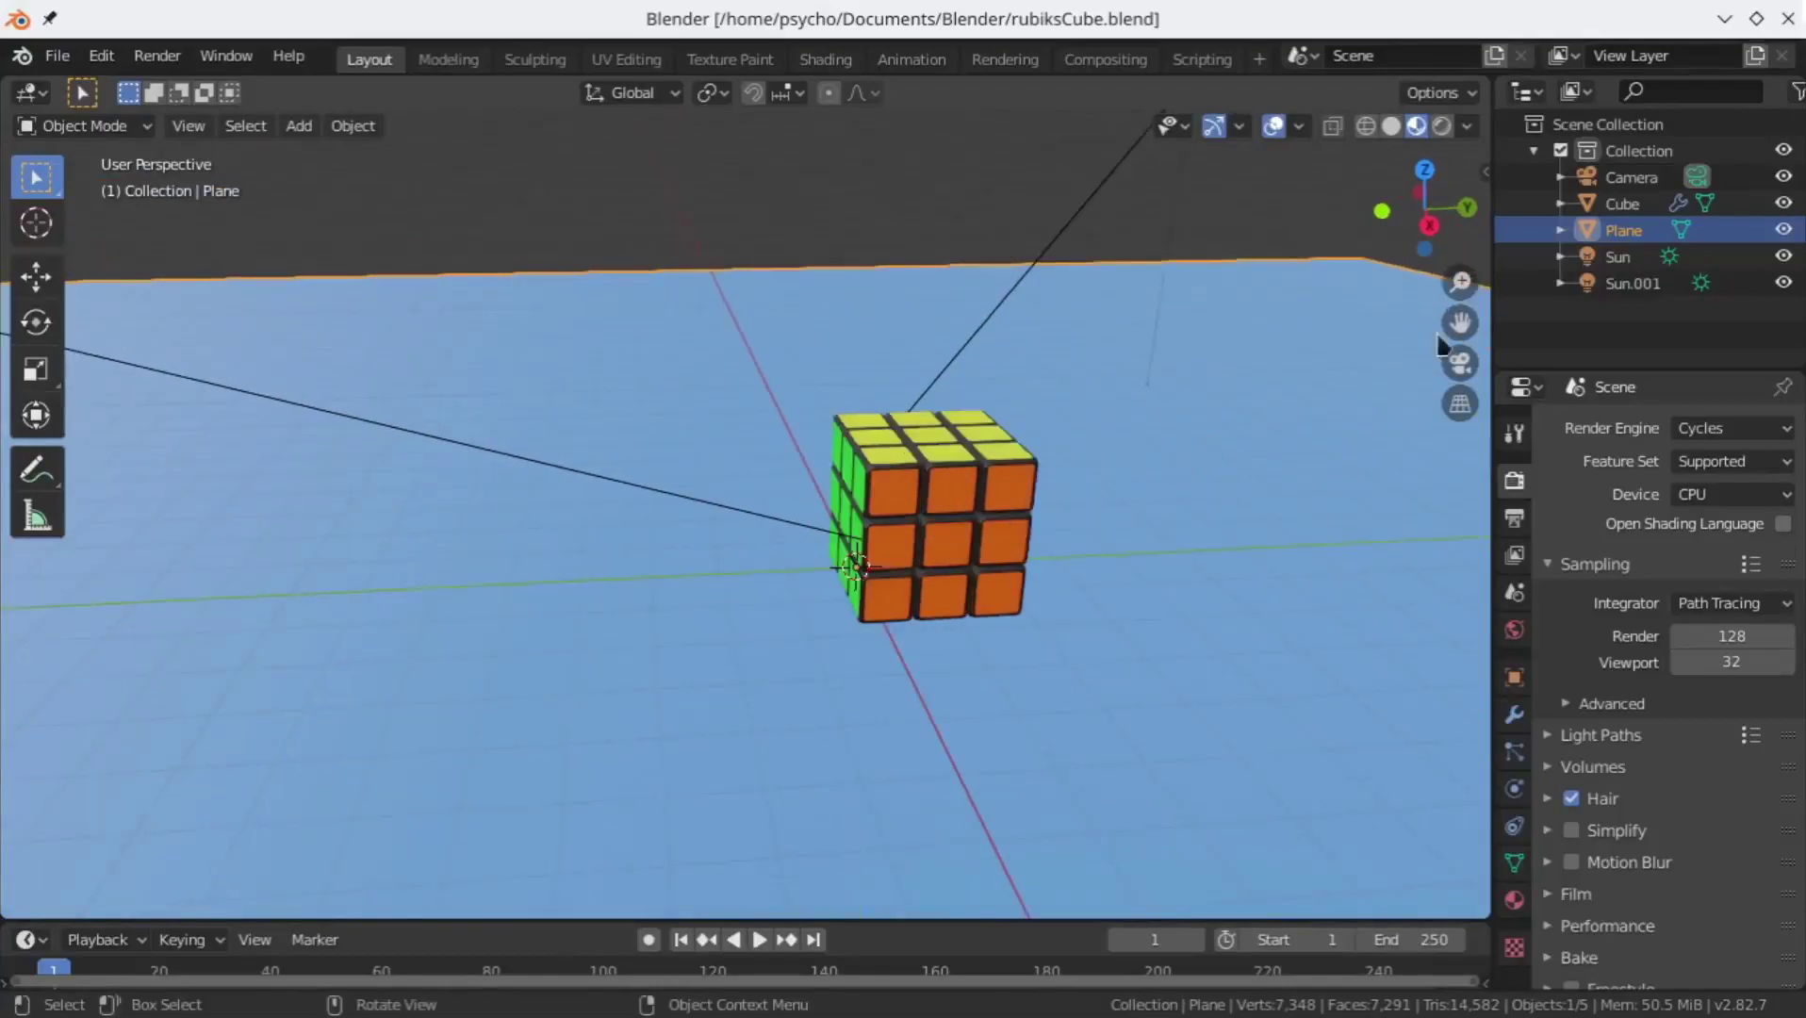
click(1784, 177)
click(1783, 203)
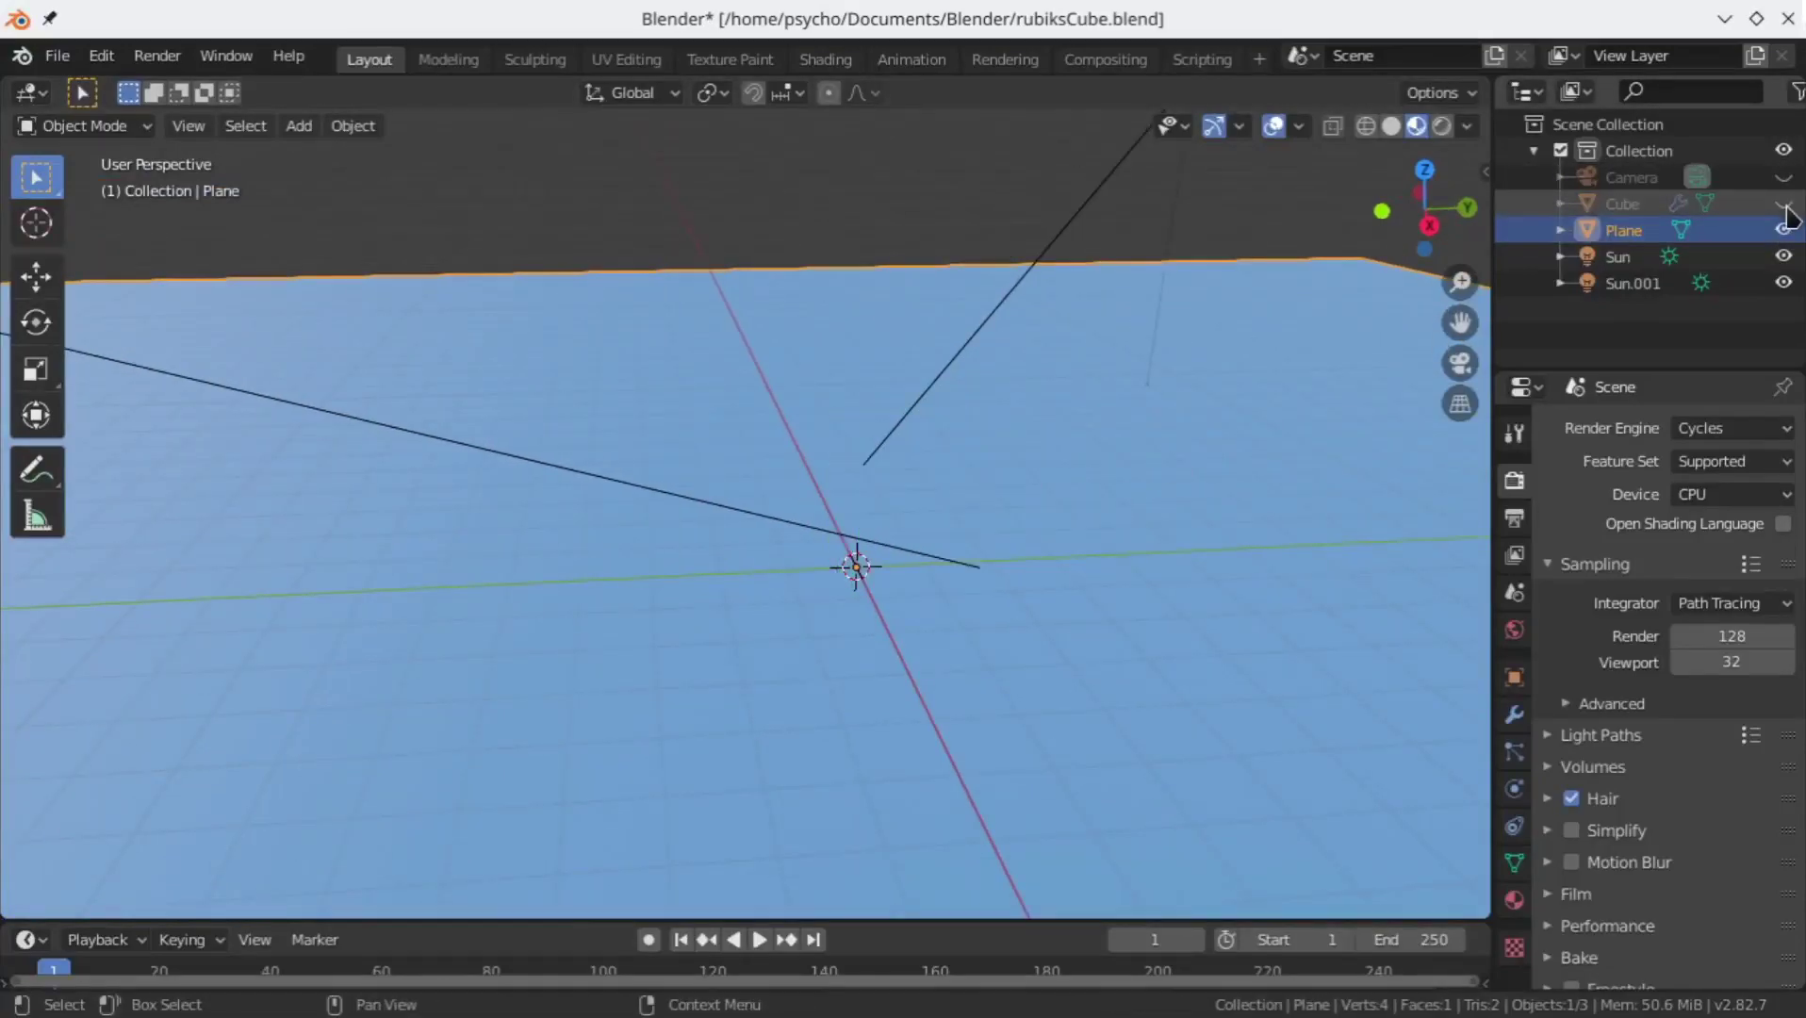
click(1783, 203)
click(1784, 229)
click(1784, 229)
click(1783, 256)
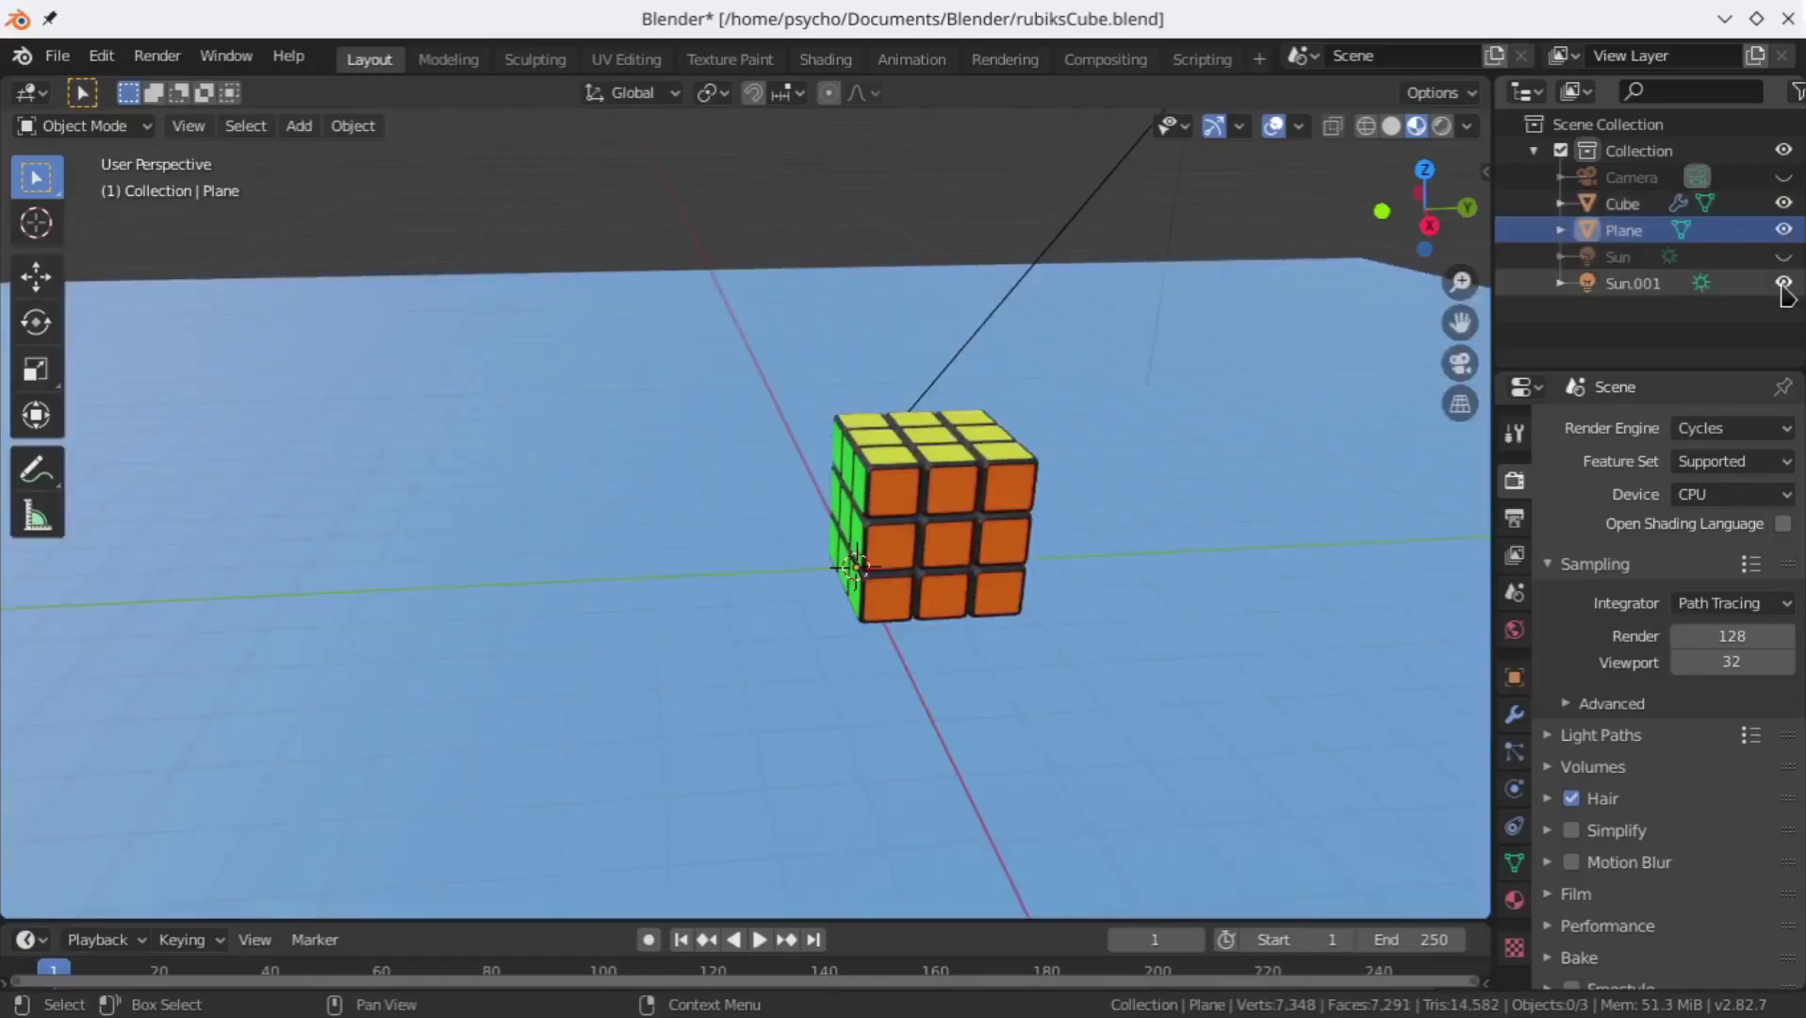
click(1784, 283)
Step: Orbit the view to inspect the cube from horizon level and from above its yellow top
scroll(956, 653, down, 3)
scroll(923, 653, up, 3)
middle_drag(923, 653, 1032, 625)
scroll(1007, 482, up, 1)
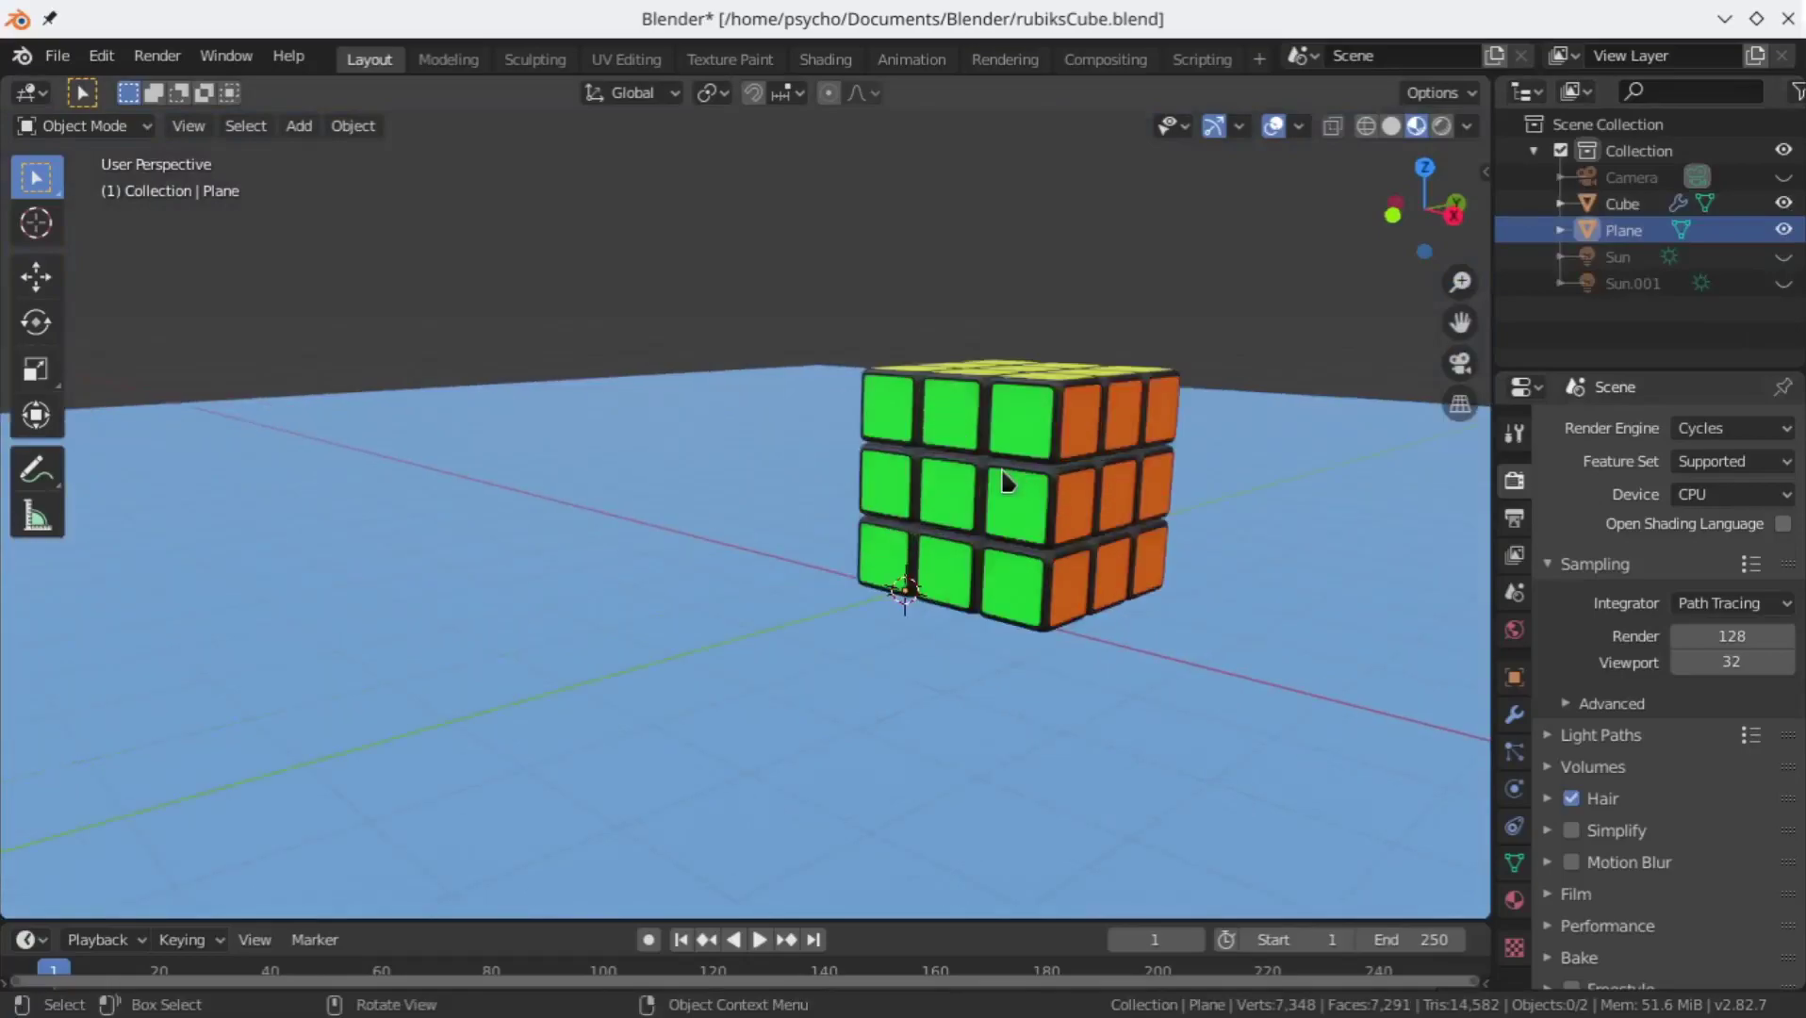
scroll(1022, 540, up, 3)
middle_drag(1006, 483, 820, 599)
scroll(1014, 539, down, 3)
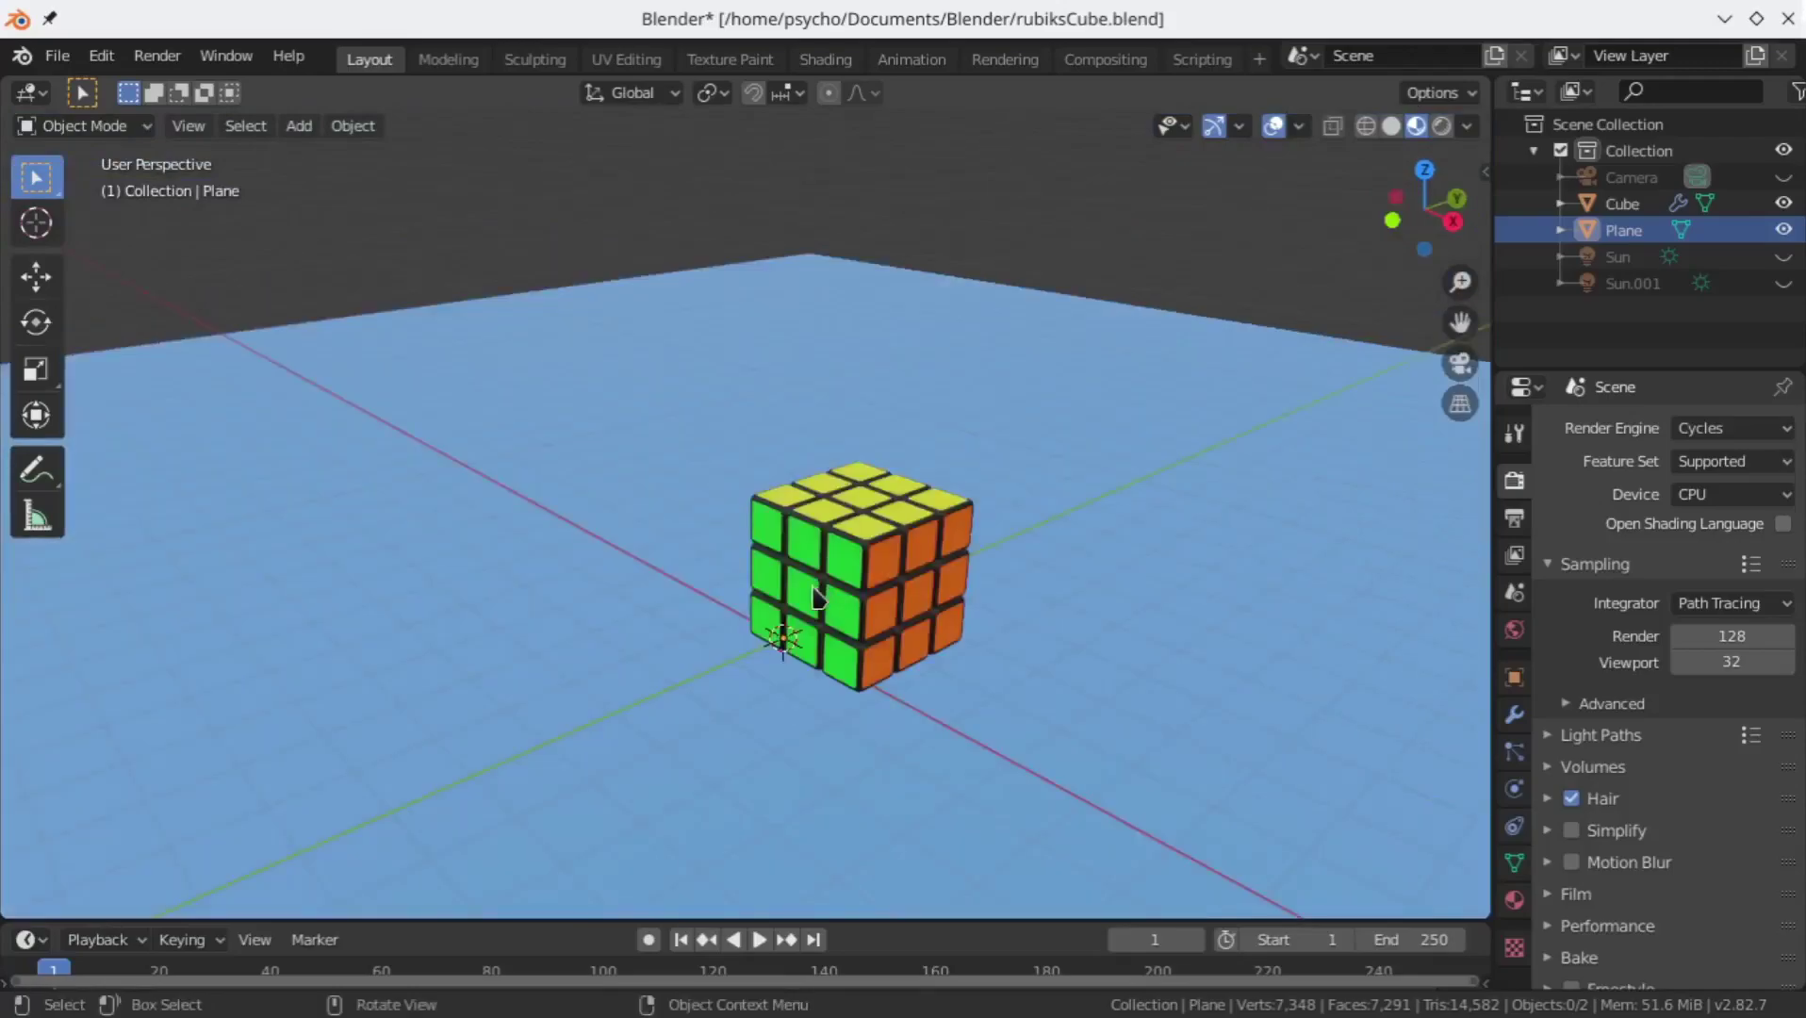
Step: Start a new General file without saving the Rubik's cube scene
click(58, 56)
mouse_move(85, 81)
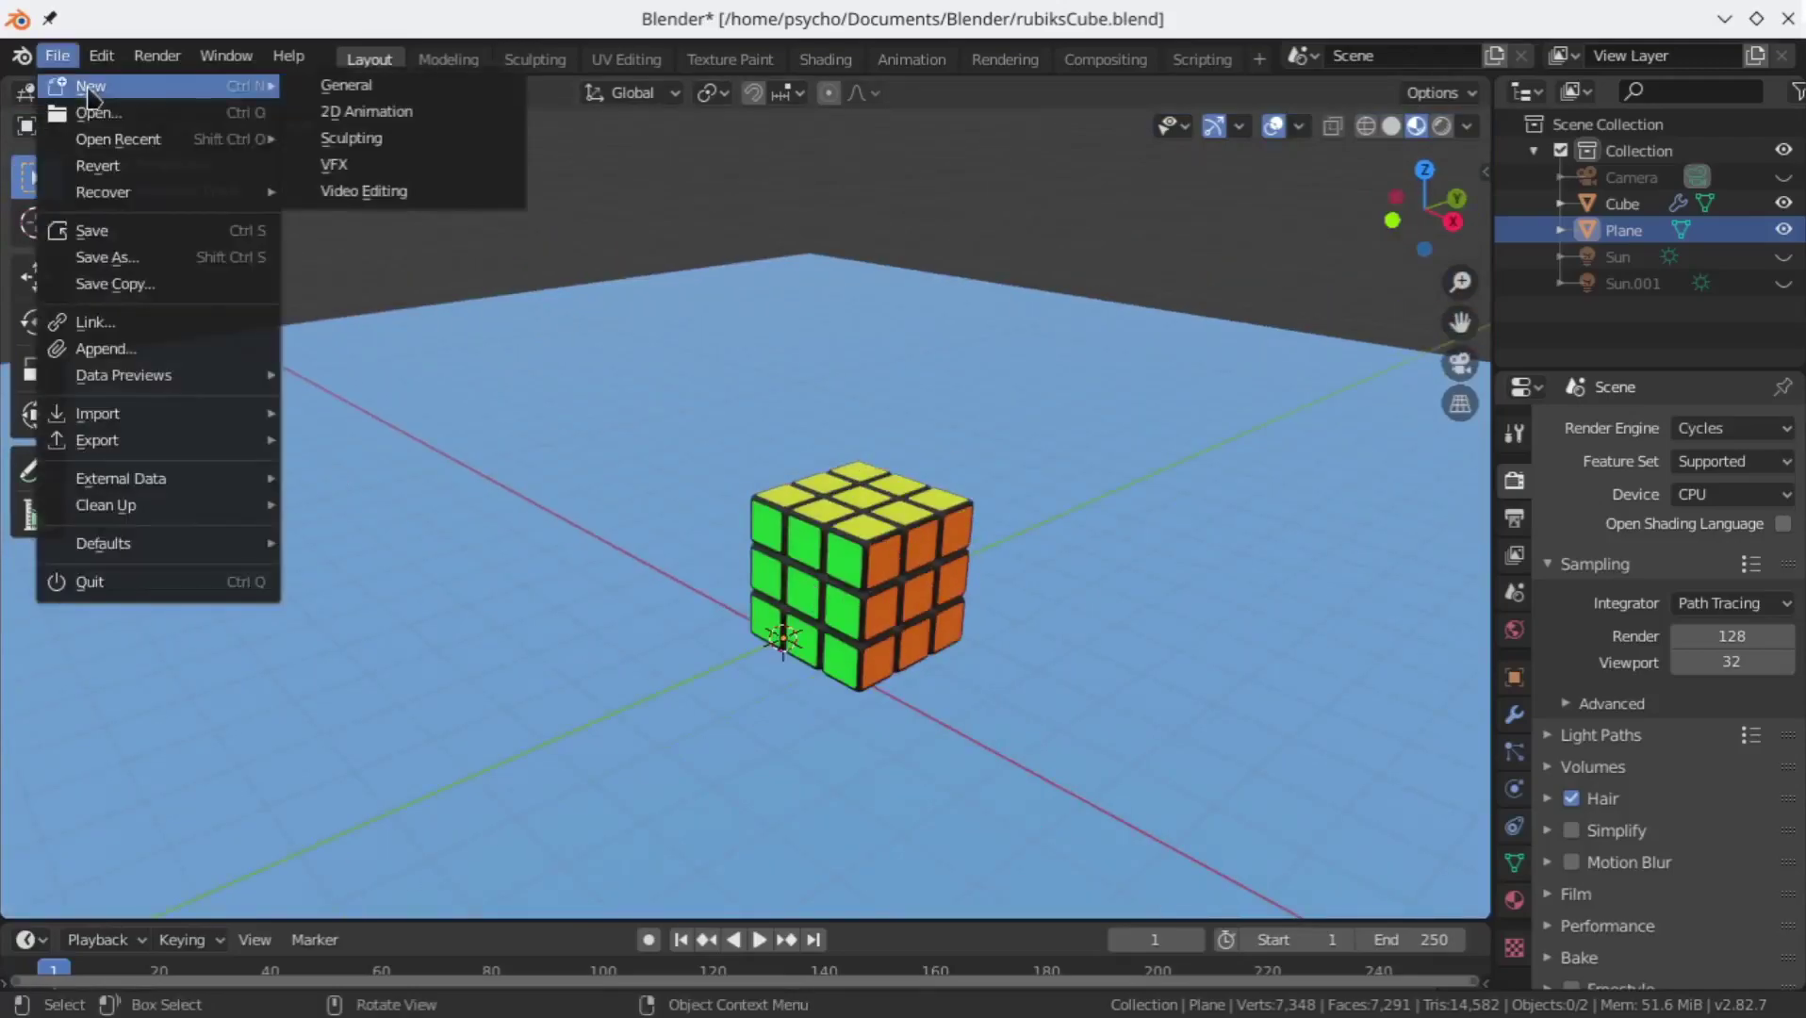
click(350, 85)
click(698, 565)
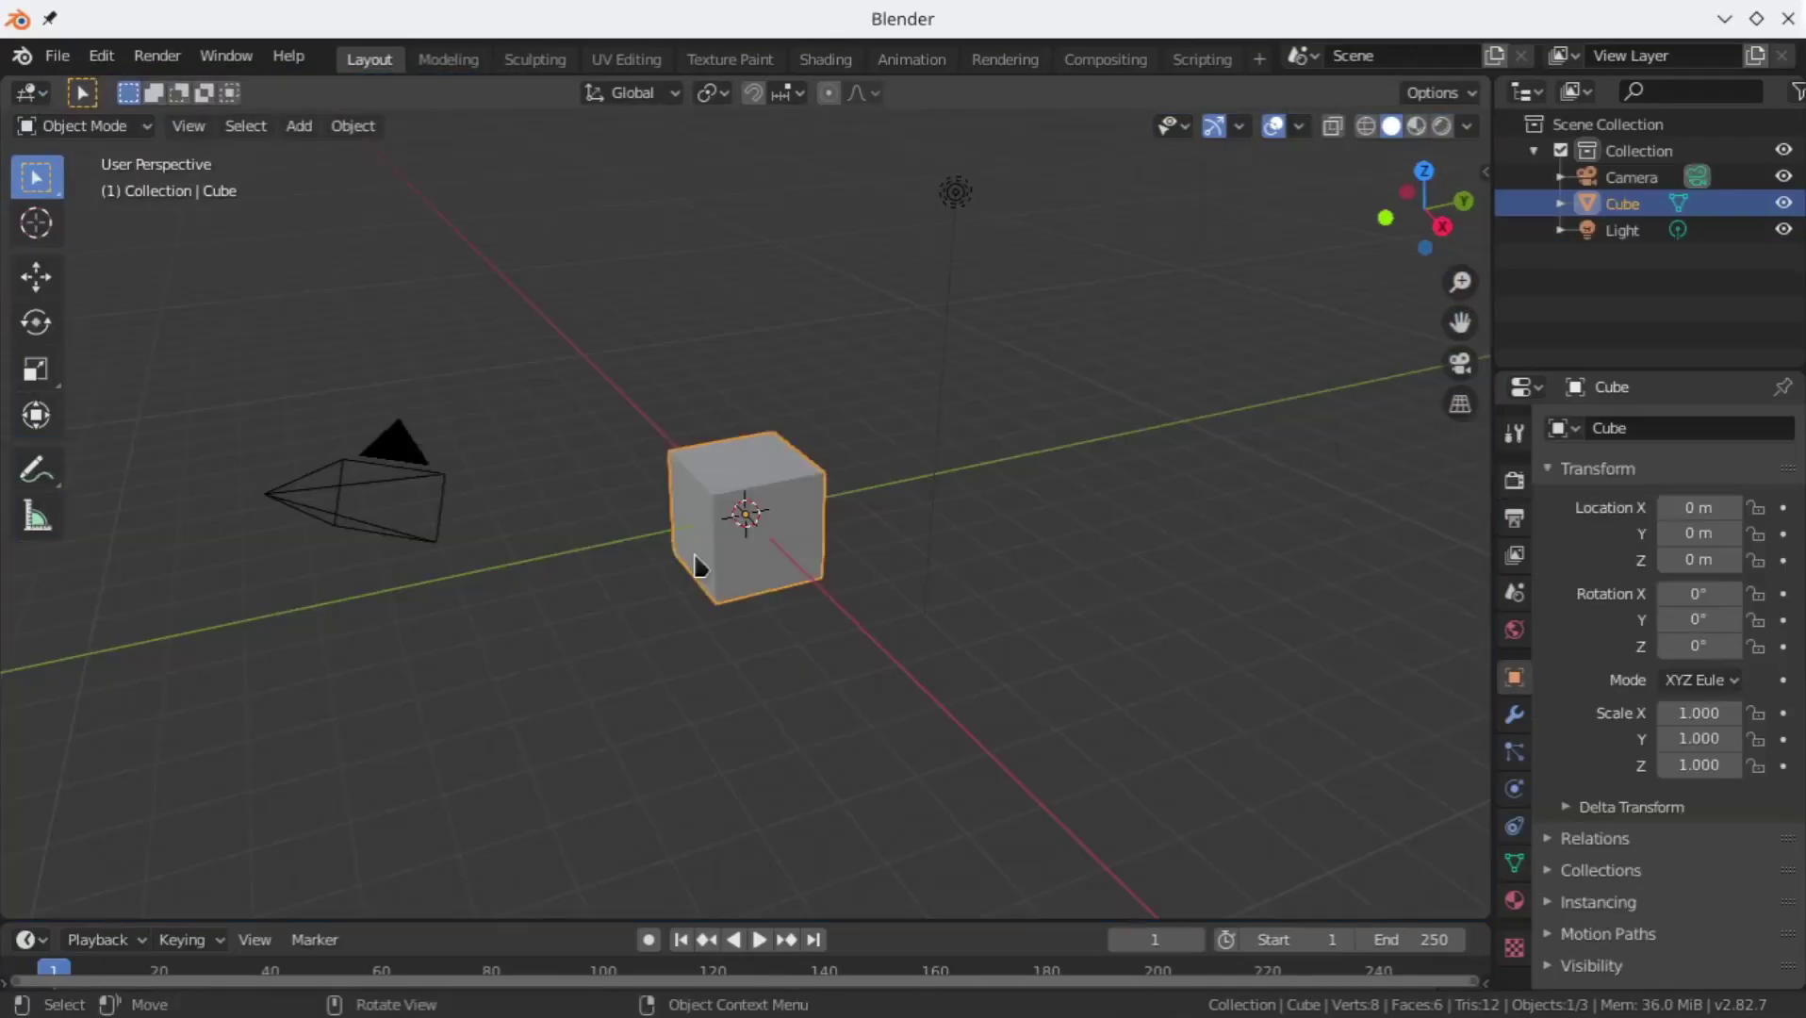
Step: Delete the default camera, cube and light from the new scene
scroll(919, 533, down, 2)
drag(460, 393, 1157, 744)
key(x)
click(952, 594)
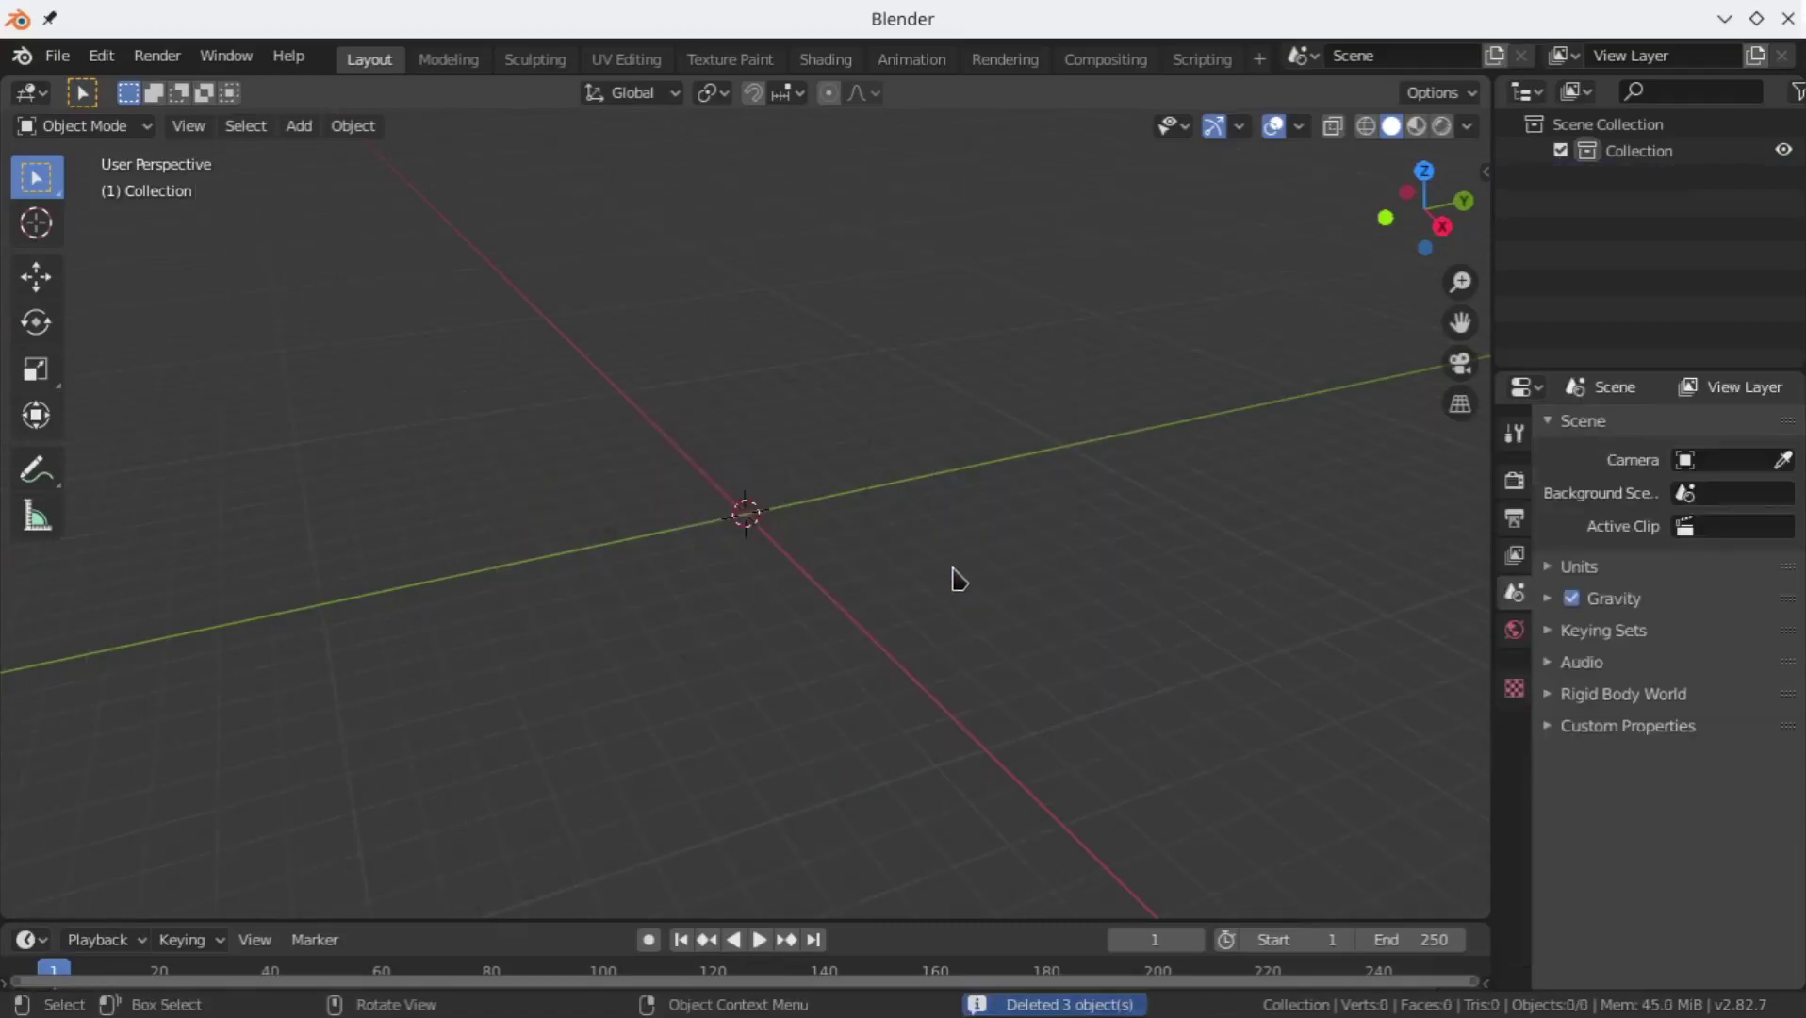
Step: Add a new mesh cube and view it straight from the front
key(shift+a)
mouse_move(847, 516)
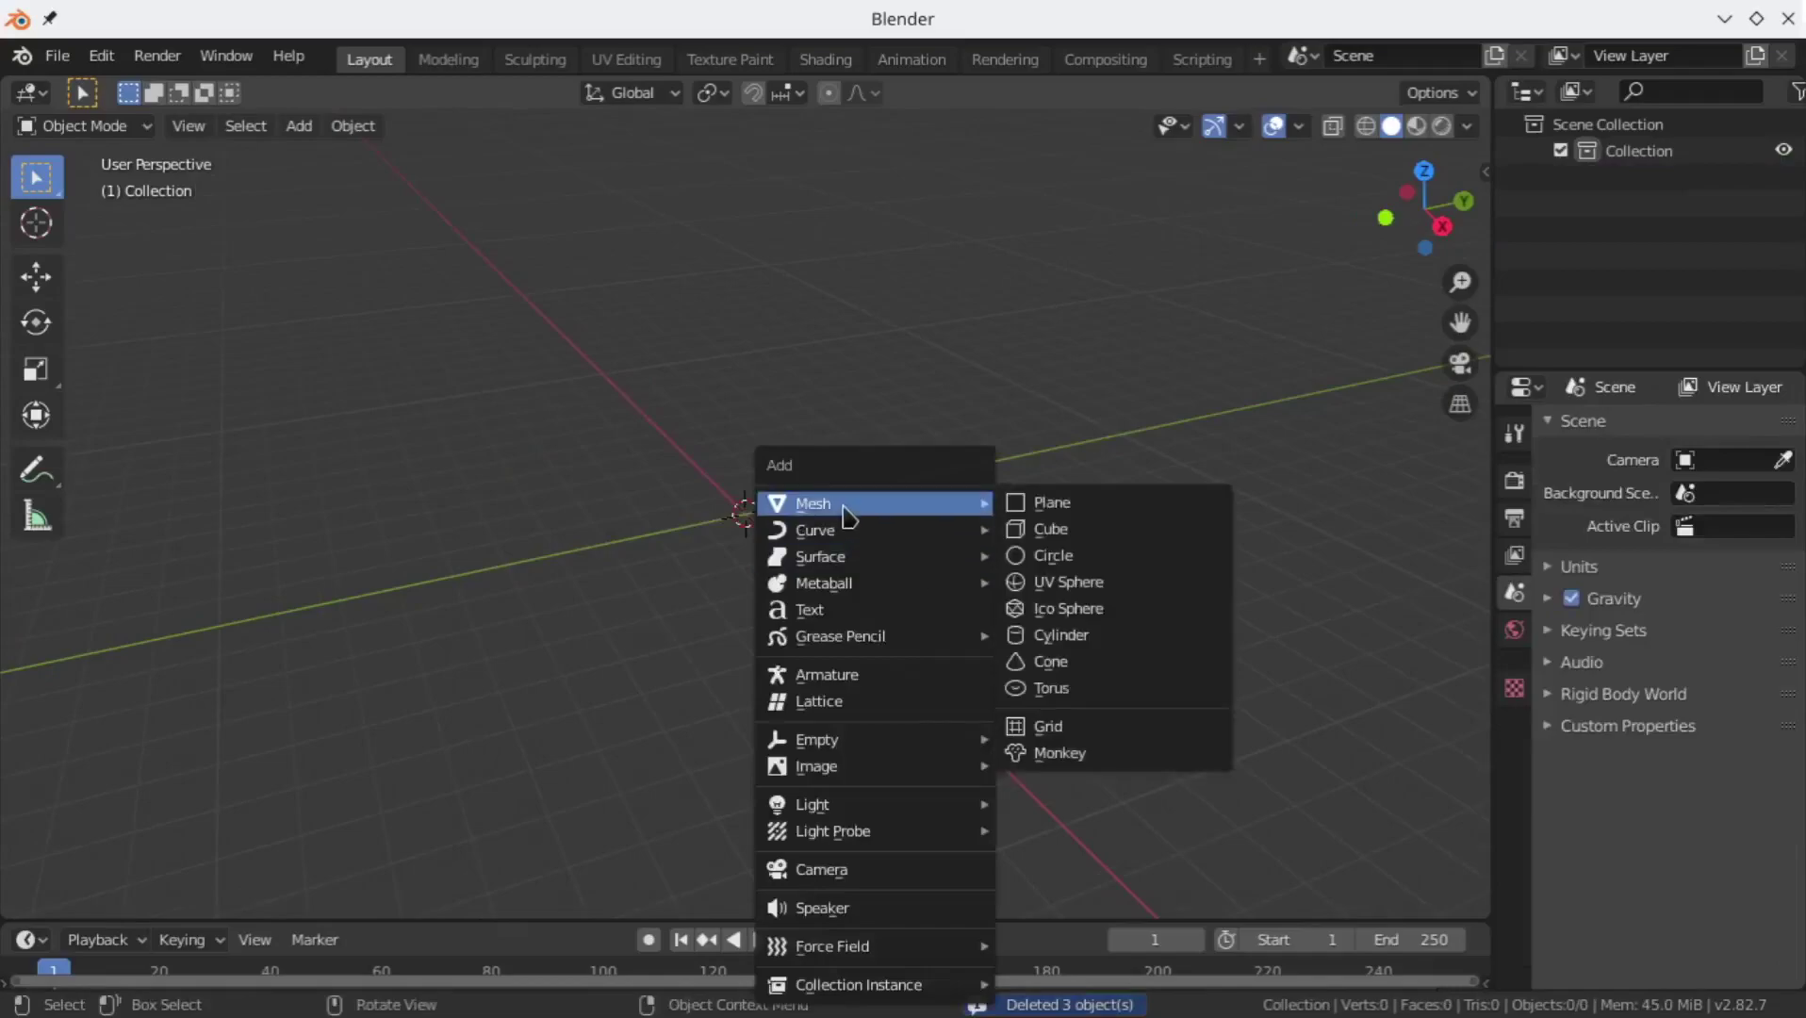
click(1118, 540)
scroll(830, 665, up, 3)
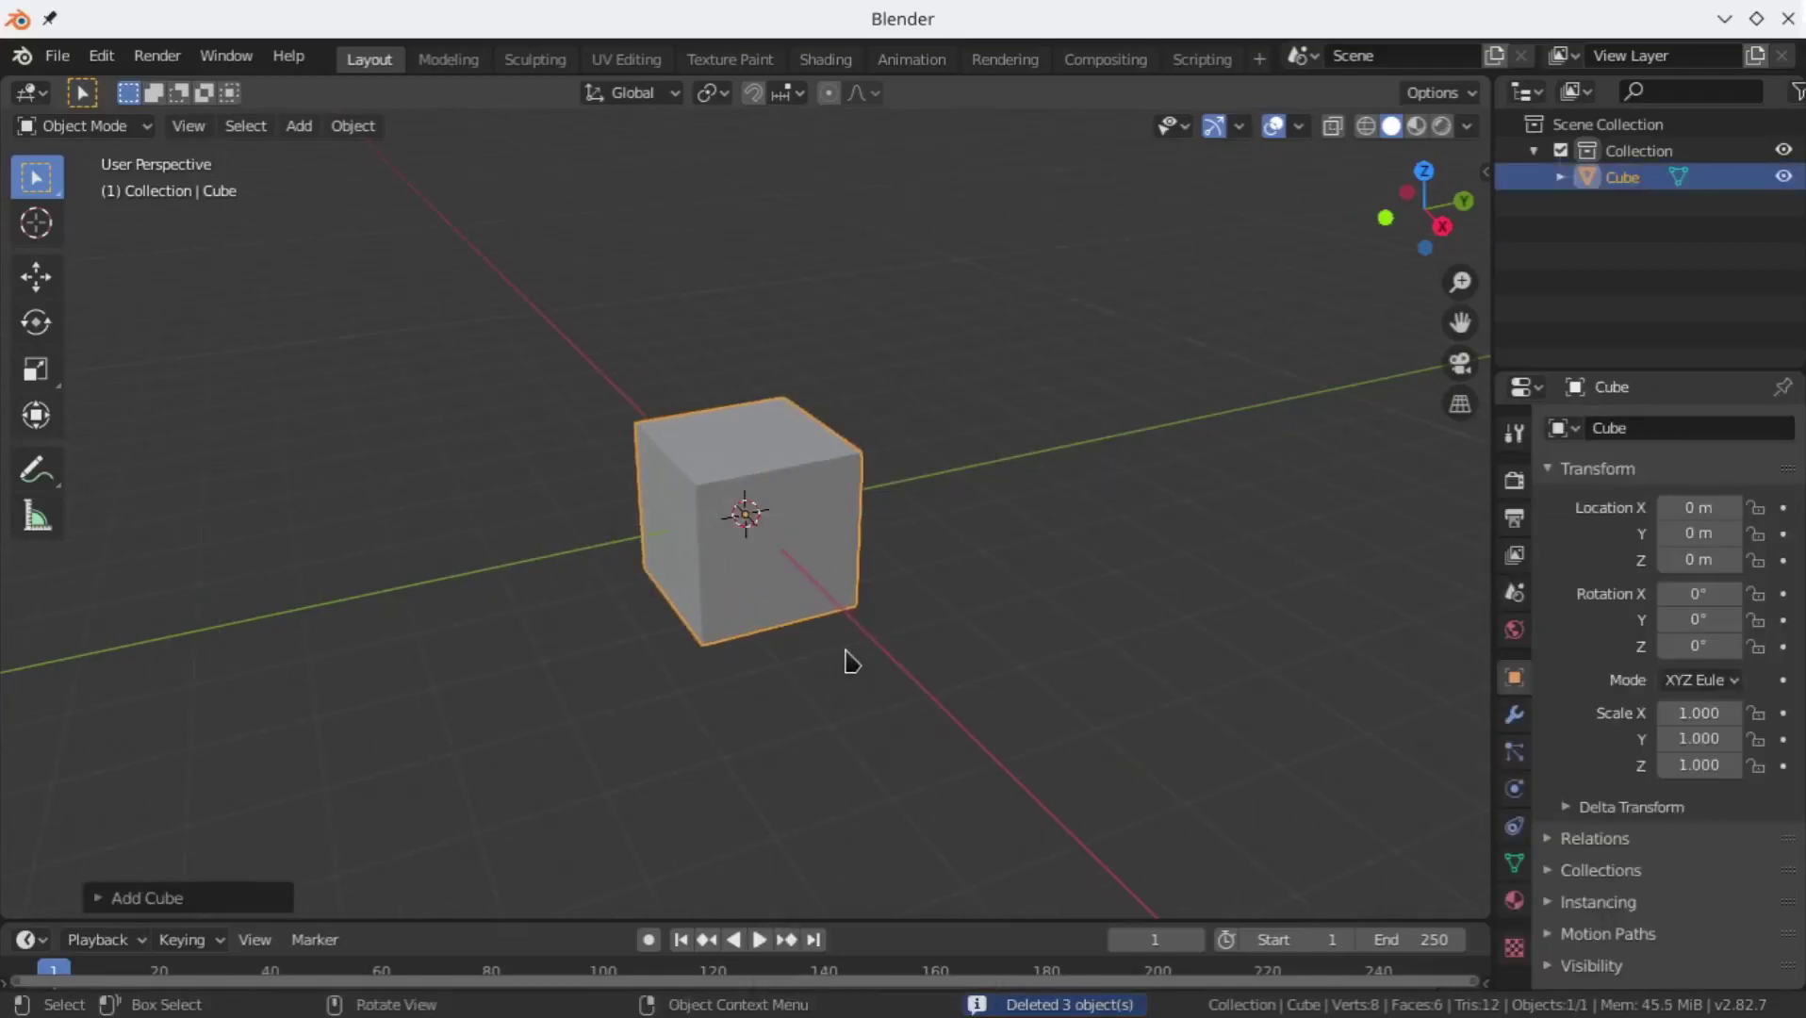
key(KP_1)
scroll(843, 661, up, 1)
scroll(862, 609, down, 1)
middle_drag(863, 609, 782, 524)
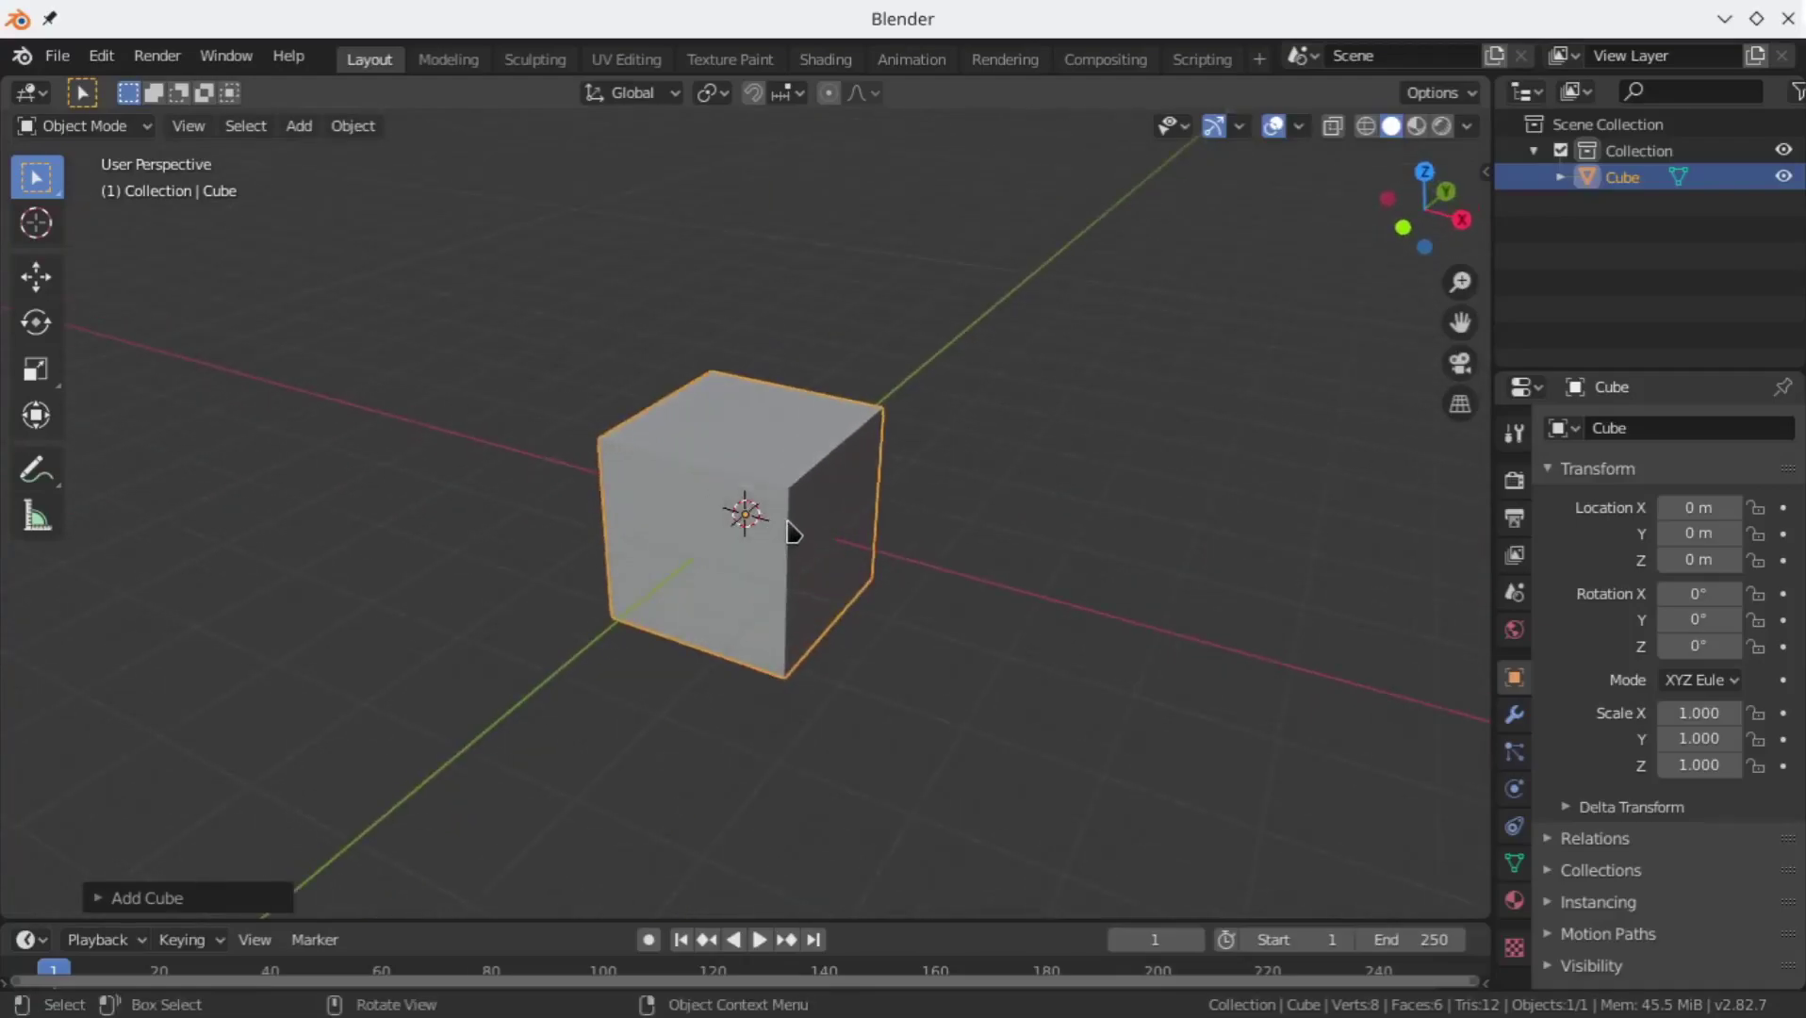
key(KP_1)
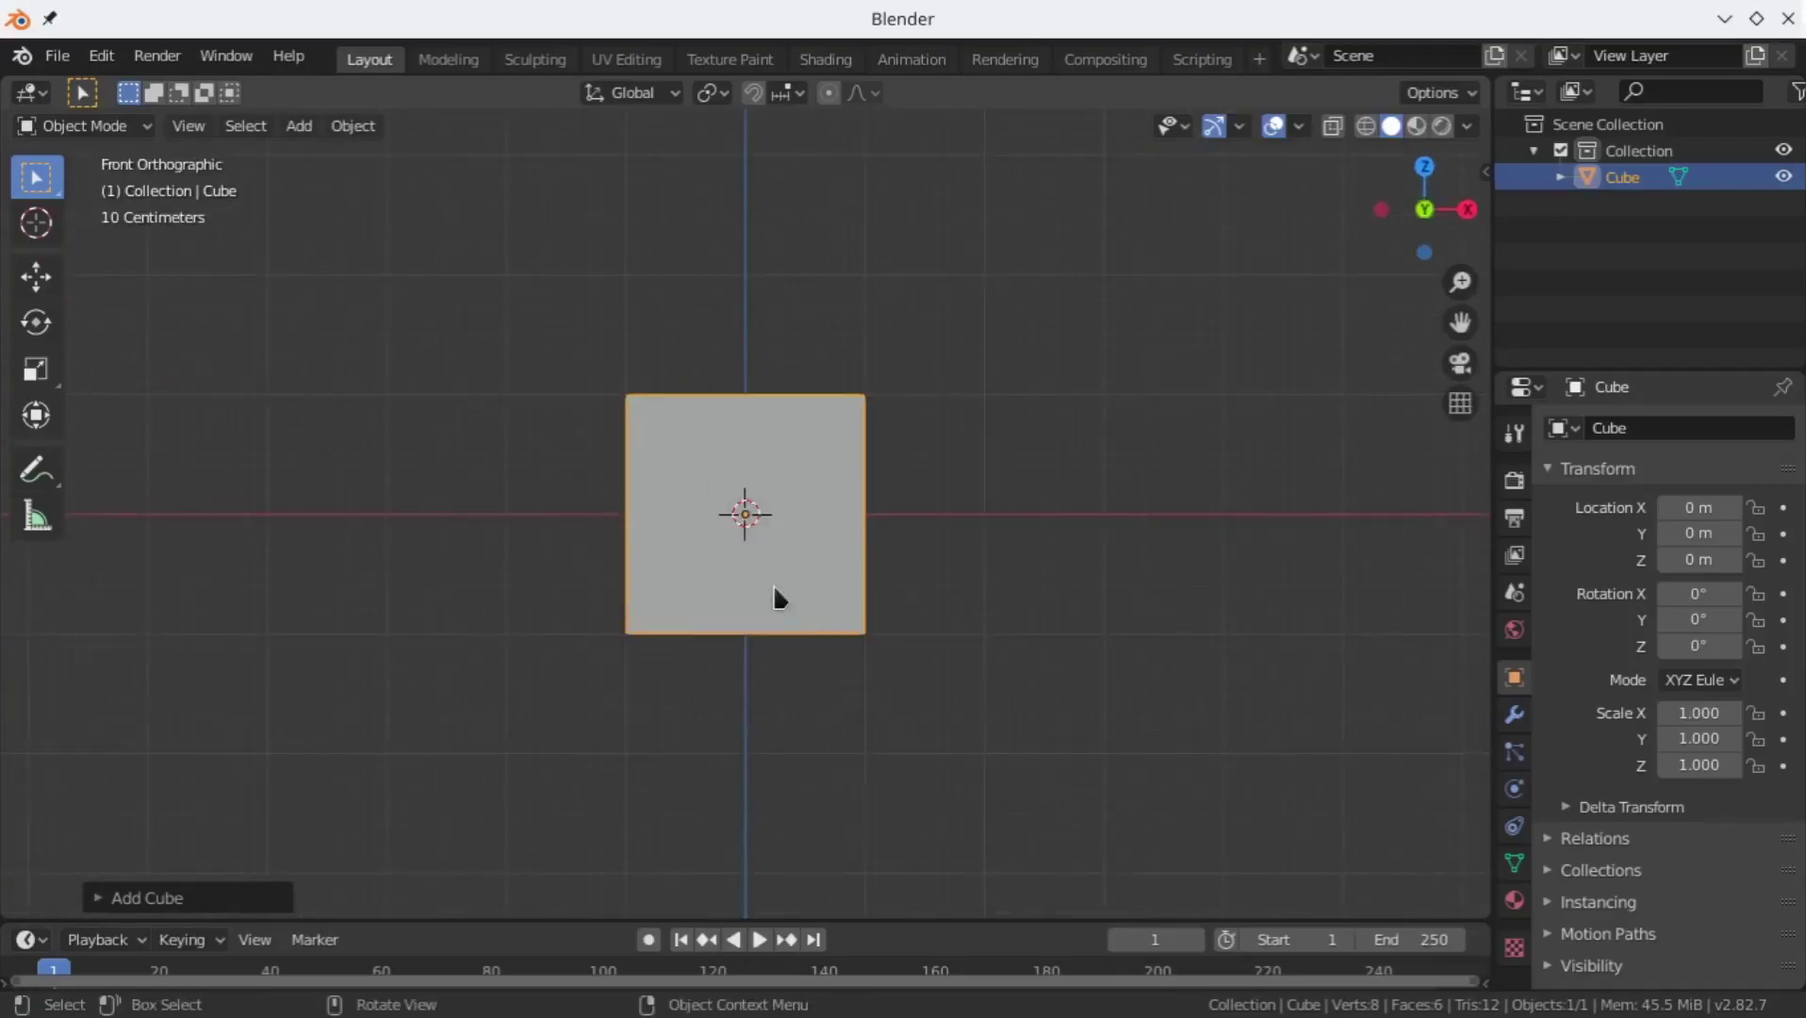
Step: Enter Edit Mode on the cube with no faces selected
scroll(787, 598, up, 1)
key(Tab)
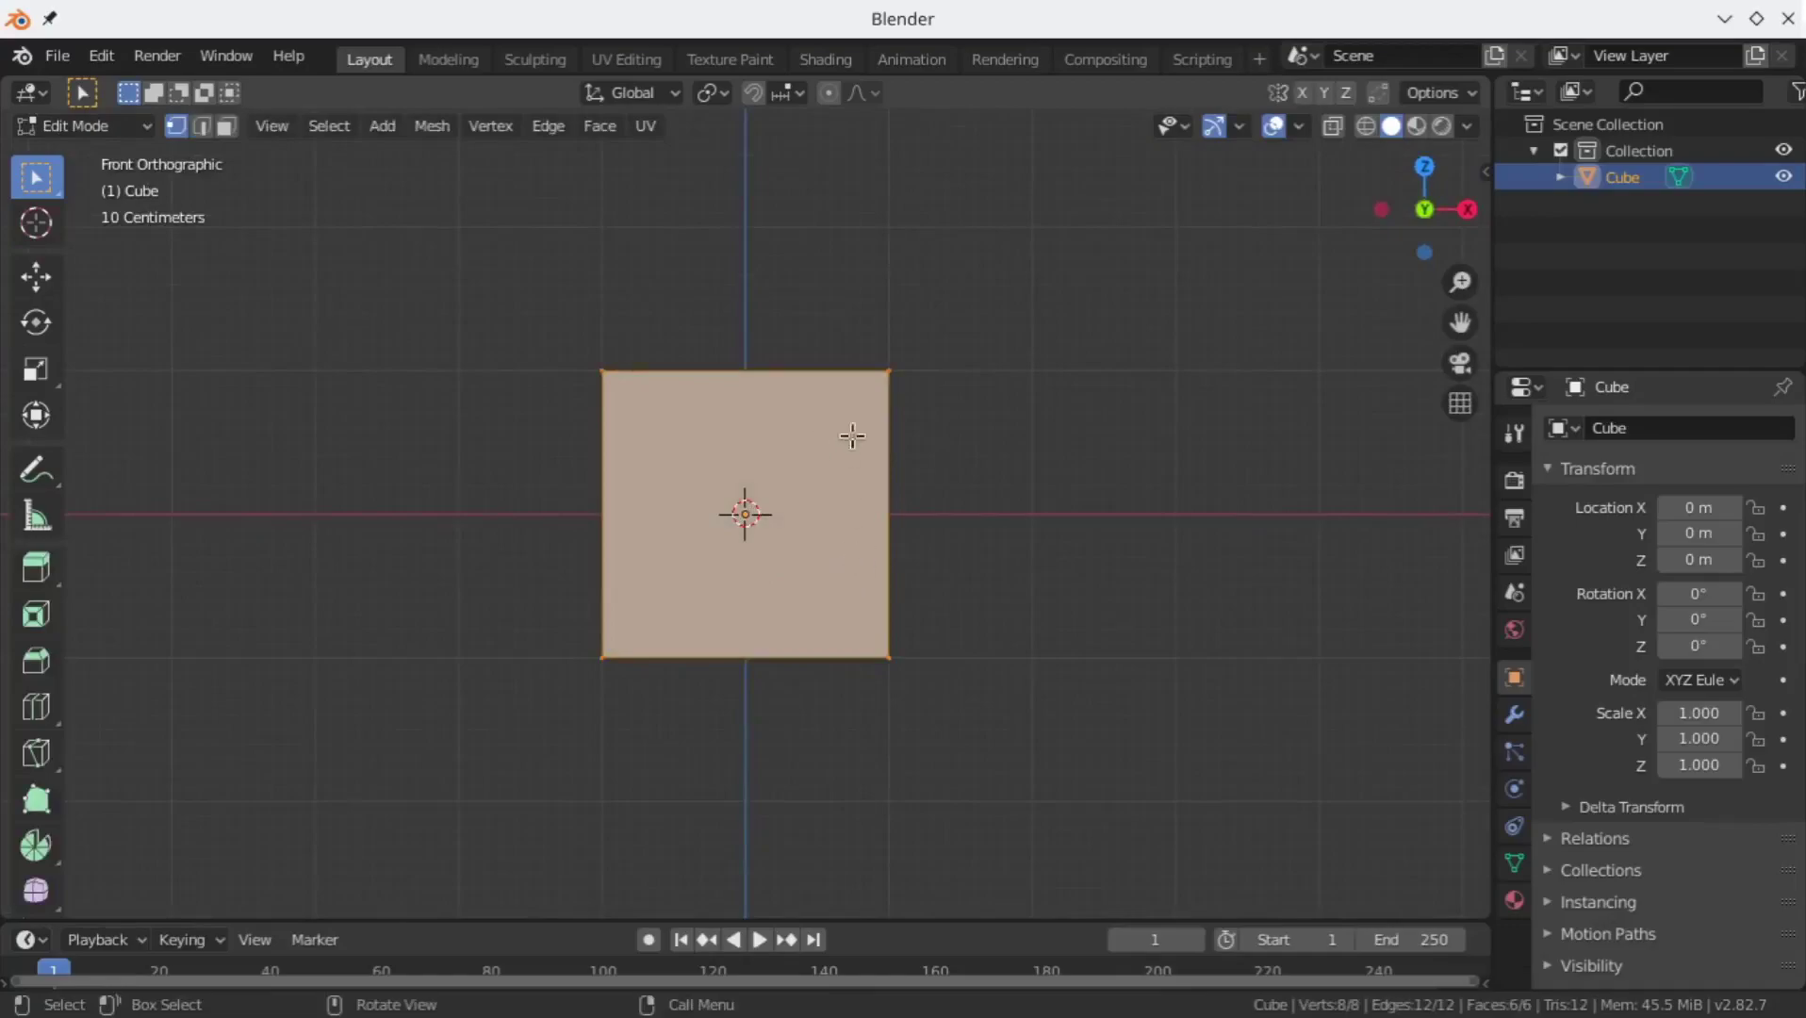
click(1056, 507)
scroll(1061, 495, down, 2)
middle_drag(1068, 479, 933, 557)
Step: Inset the front face twice, then the right face and another side face
click(705, 567)
key(i)
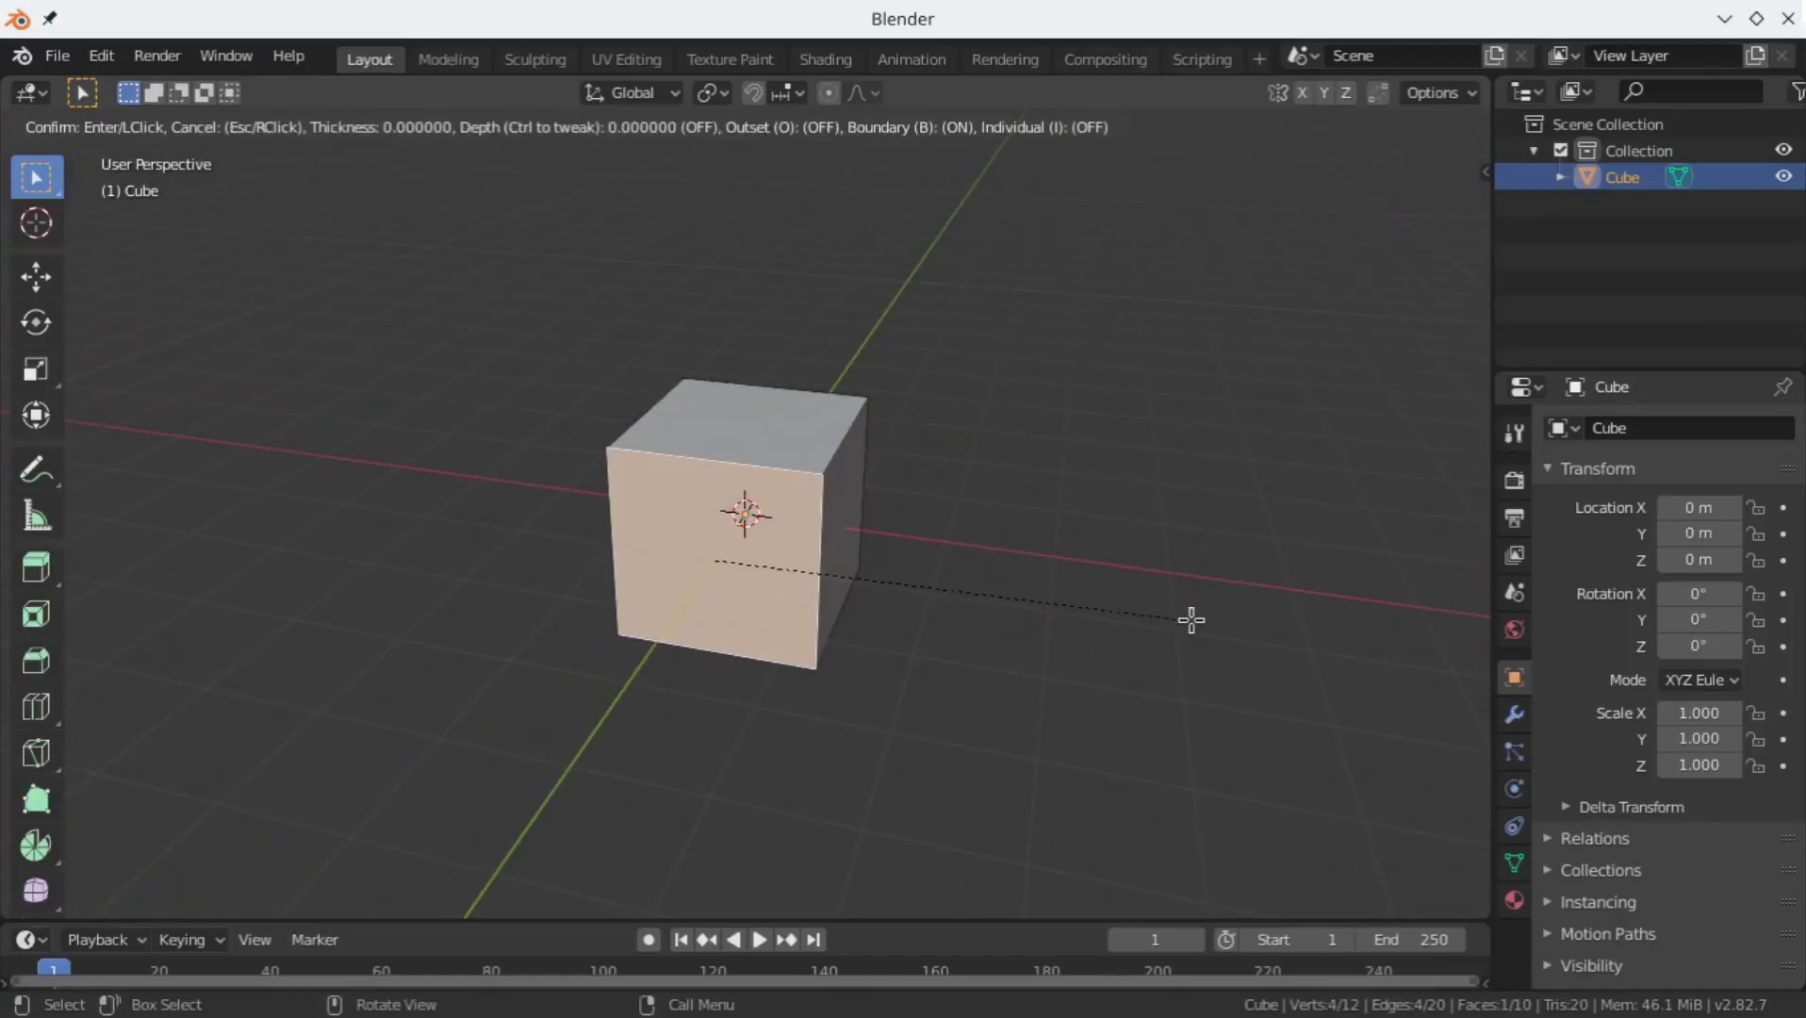
click(1190, 616)
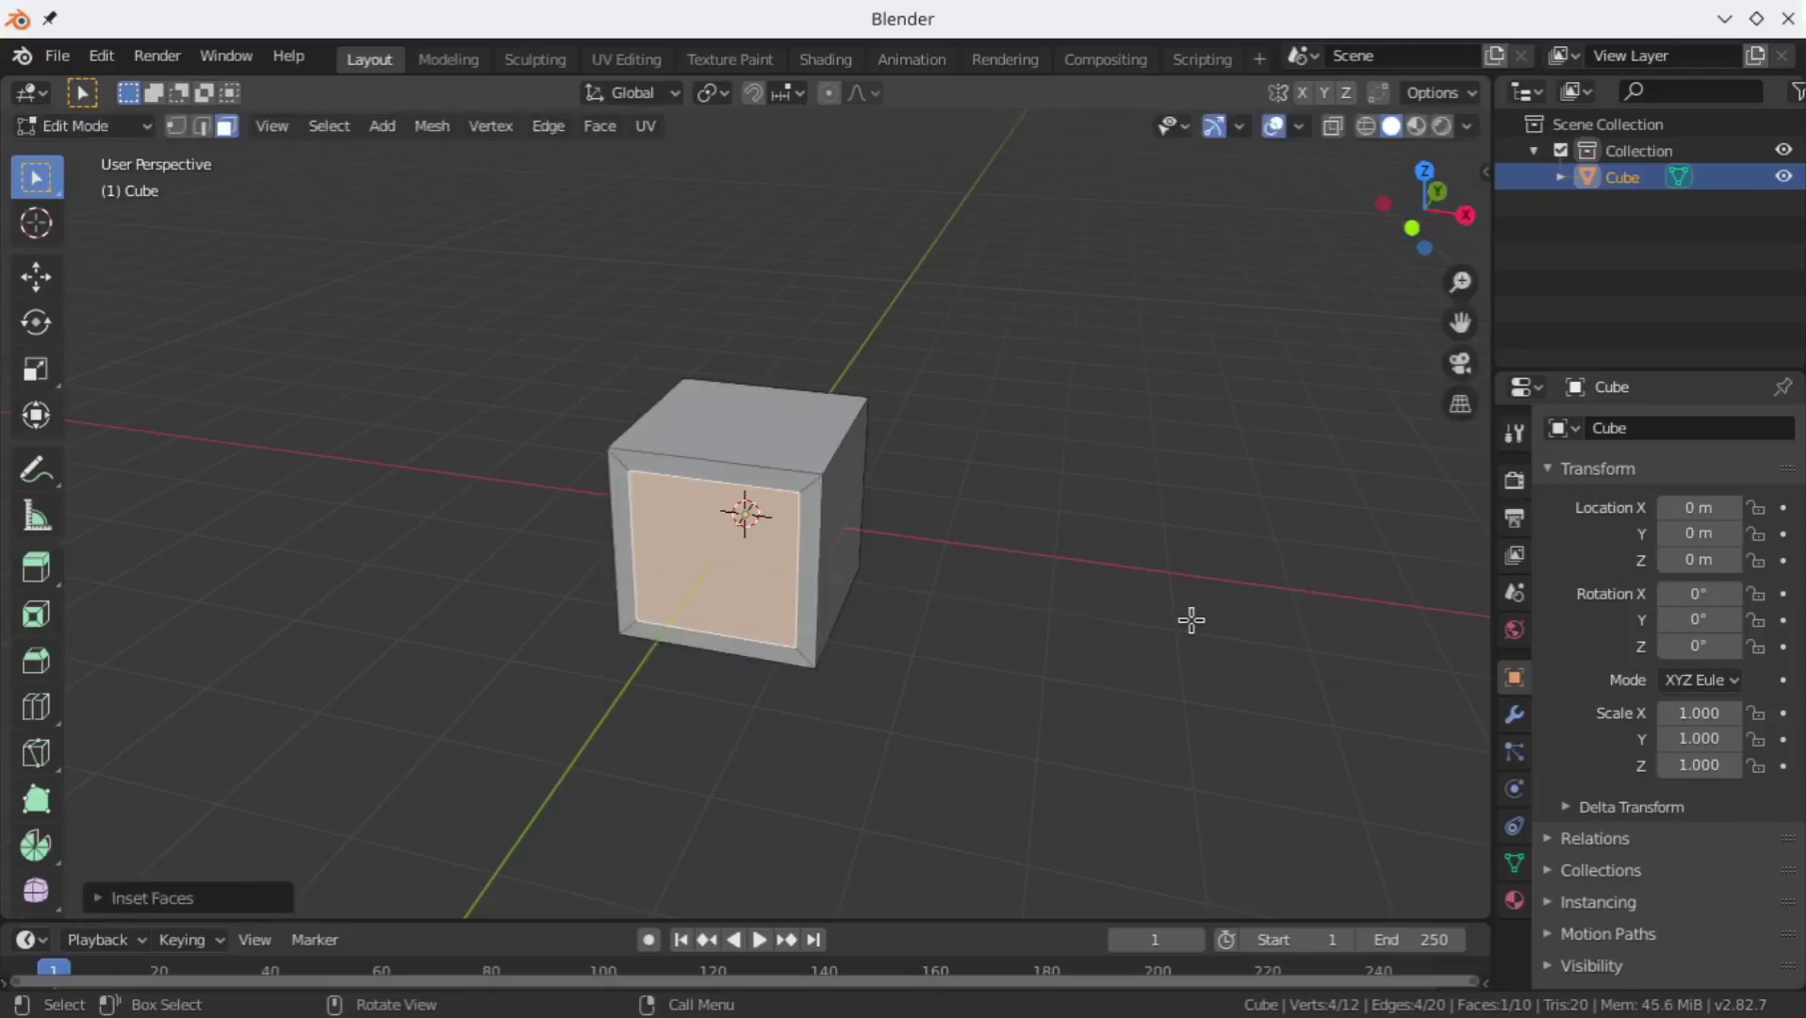
middle_drag(1190, 616, 1166, 688)
key(i)
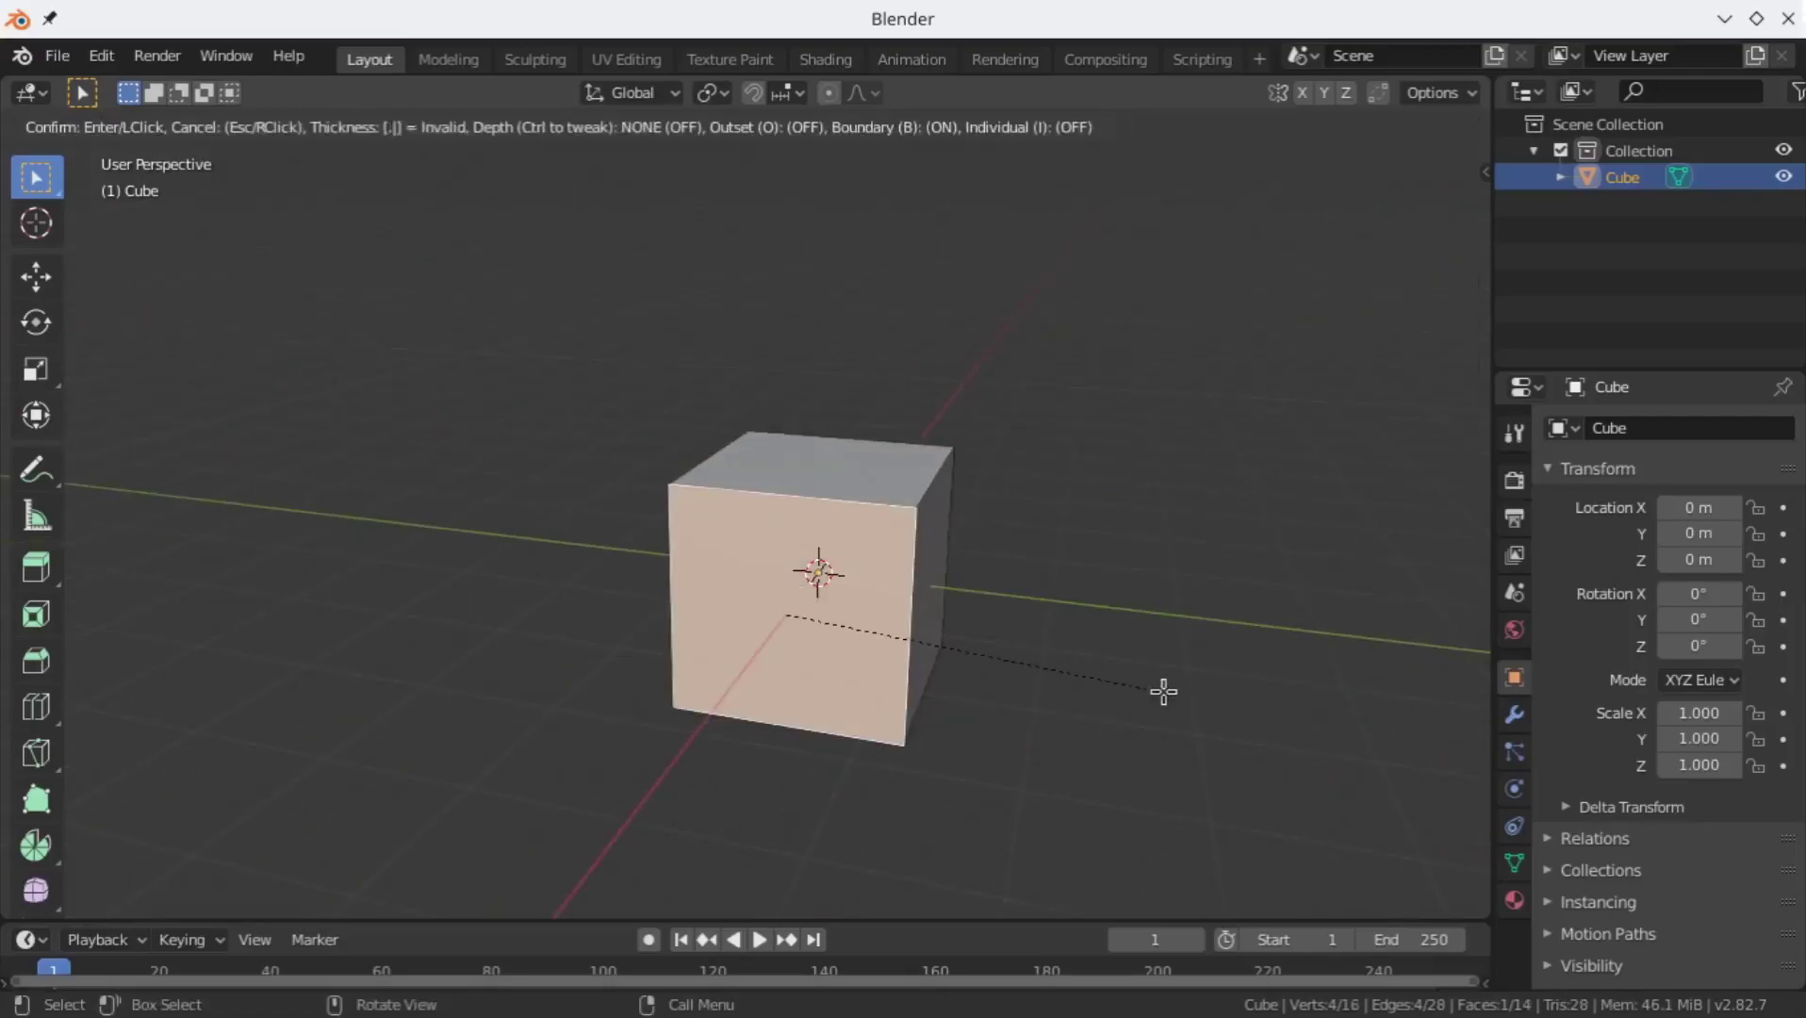
click(1163, 692)
middle_drag(1047, 656, 1068, 572)
click(931, 633)
key(i)
click(933, 632)
key(i)
click(1169, 696)
Step: Inset the top face and one remaining face of the cube
click(1180, 519)
key(i)
click(1168, 579)
click(1071, 575)
key(i)
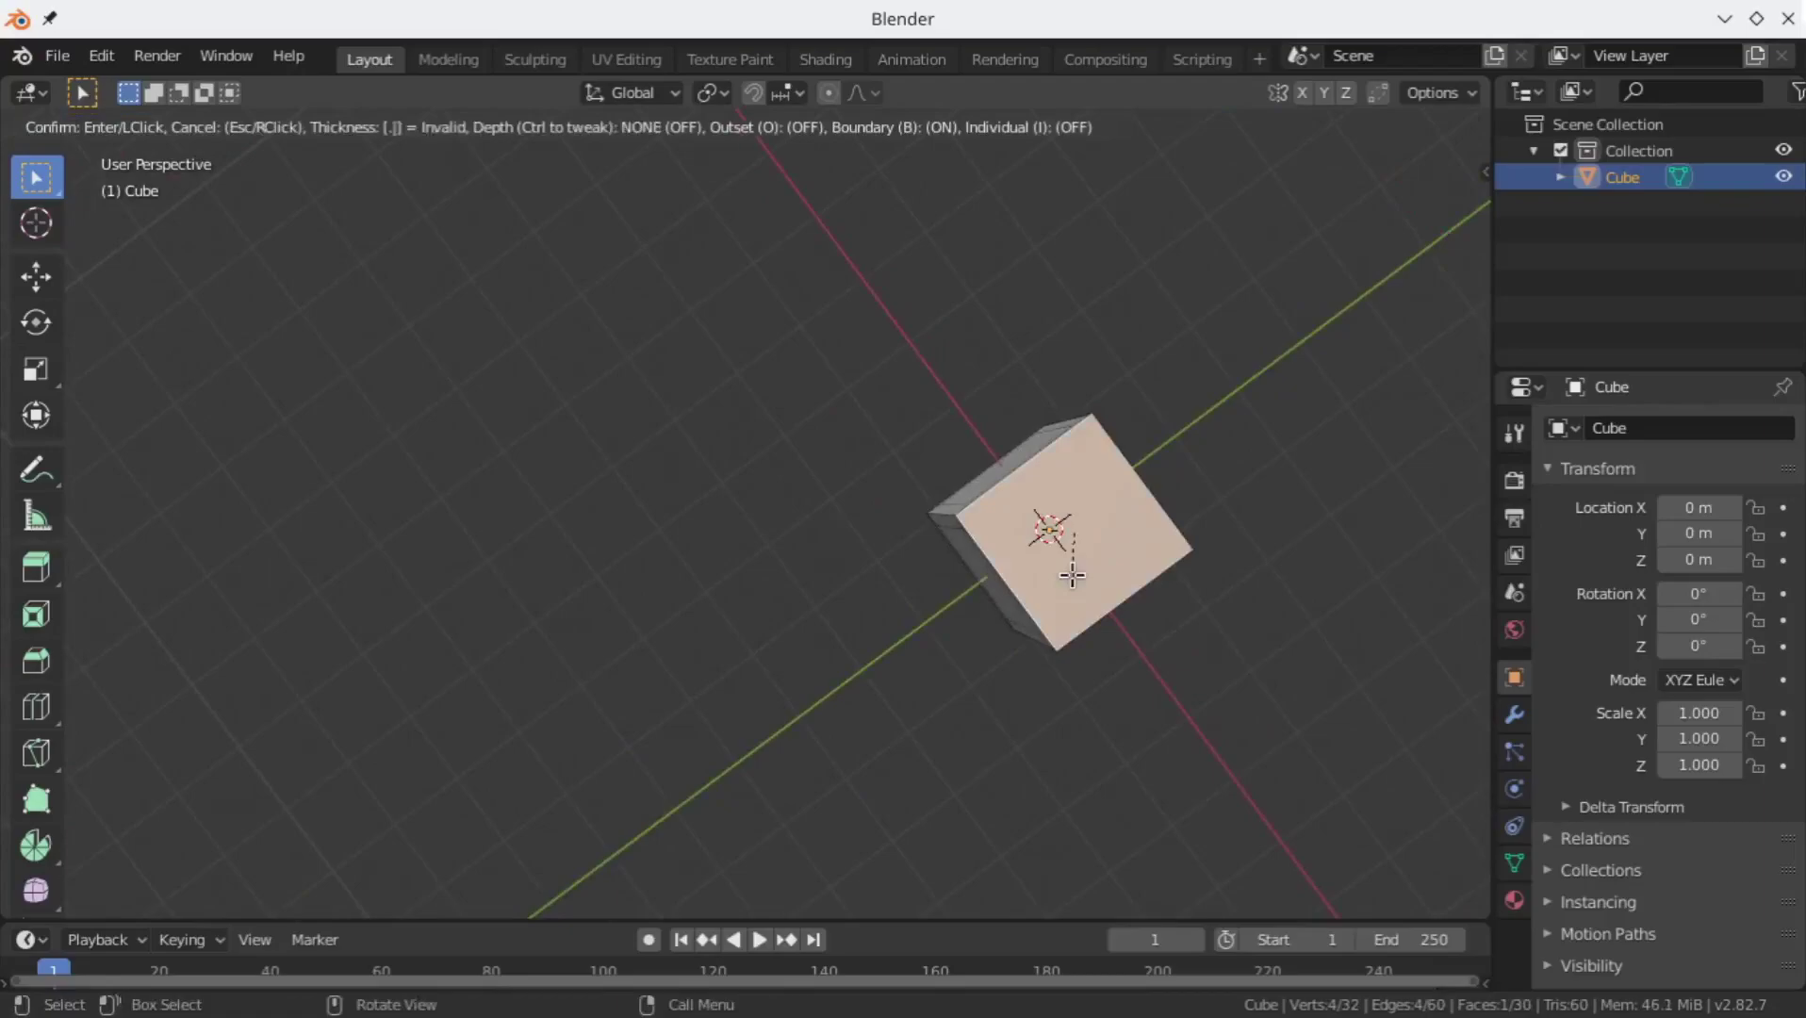
click(1071, 575)
middle_drag(1238, 383, 1037, 768)
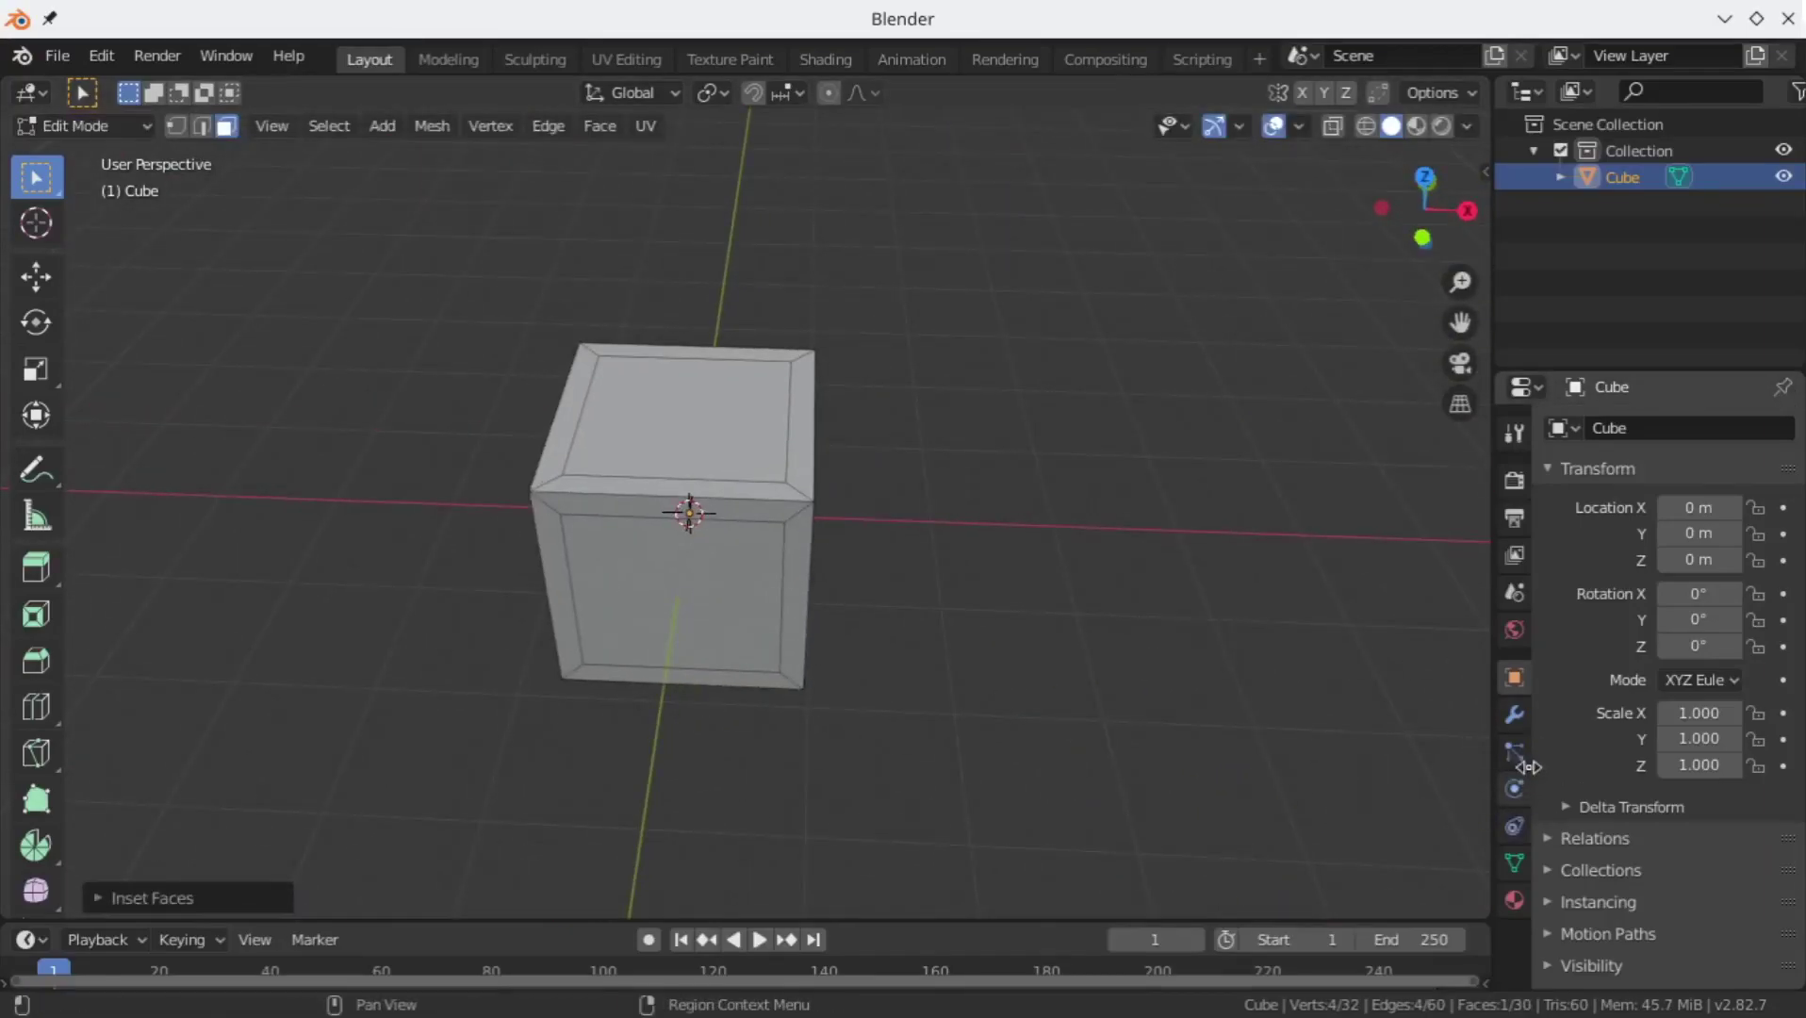
Step: Add a Bevel modifier in Object Mode and increase its segments for rounded edges
click(1515, 716)
click(1688, 436)
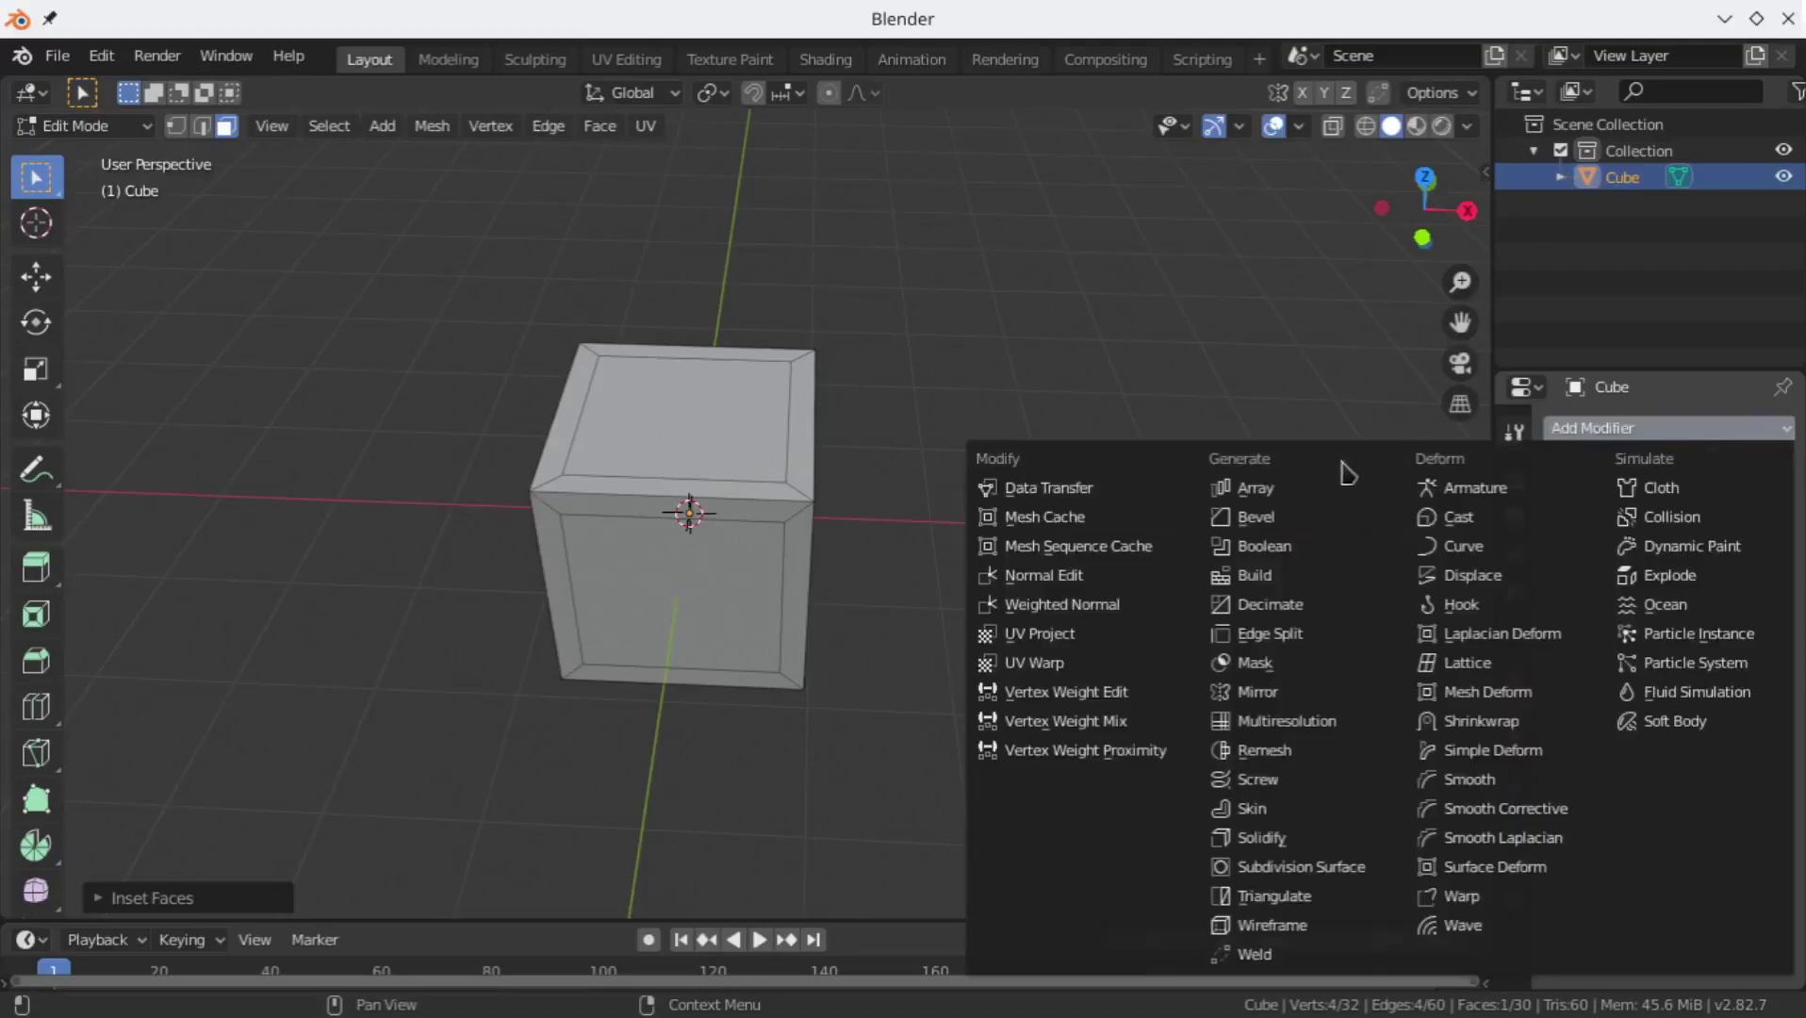
click(1256, 515)
scroll(694, 544, up, 5)
middle_drag(694, 545, 829, 537)
key(Tab)
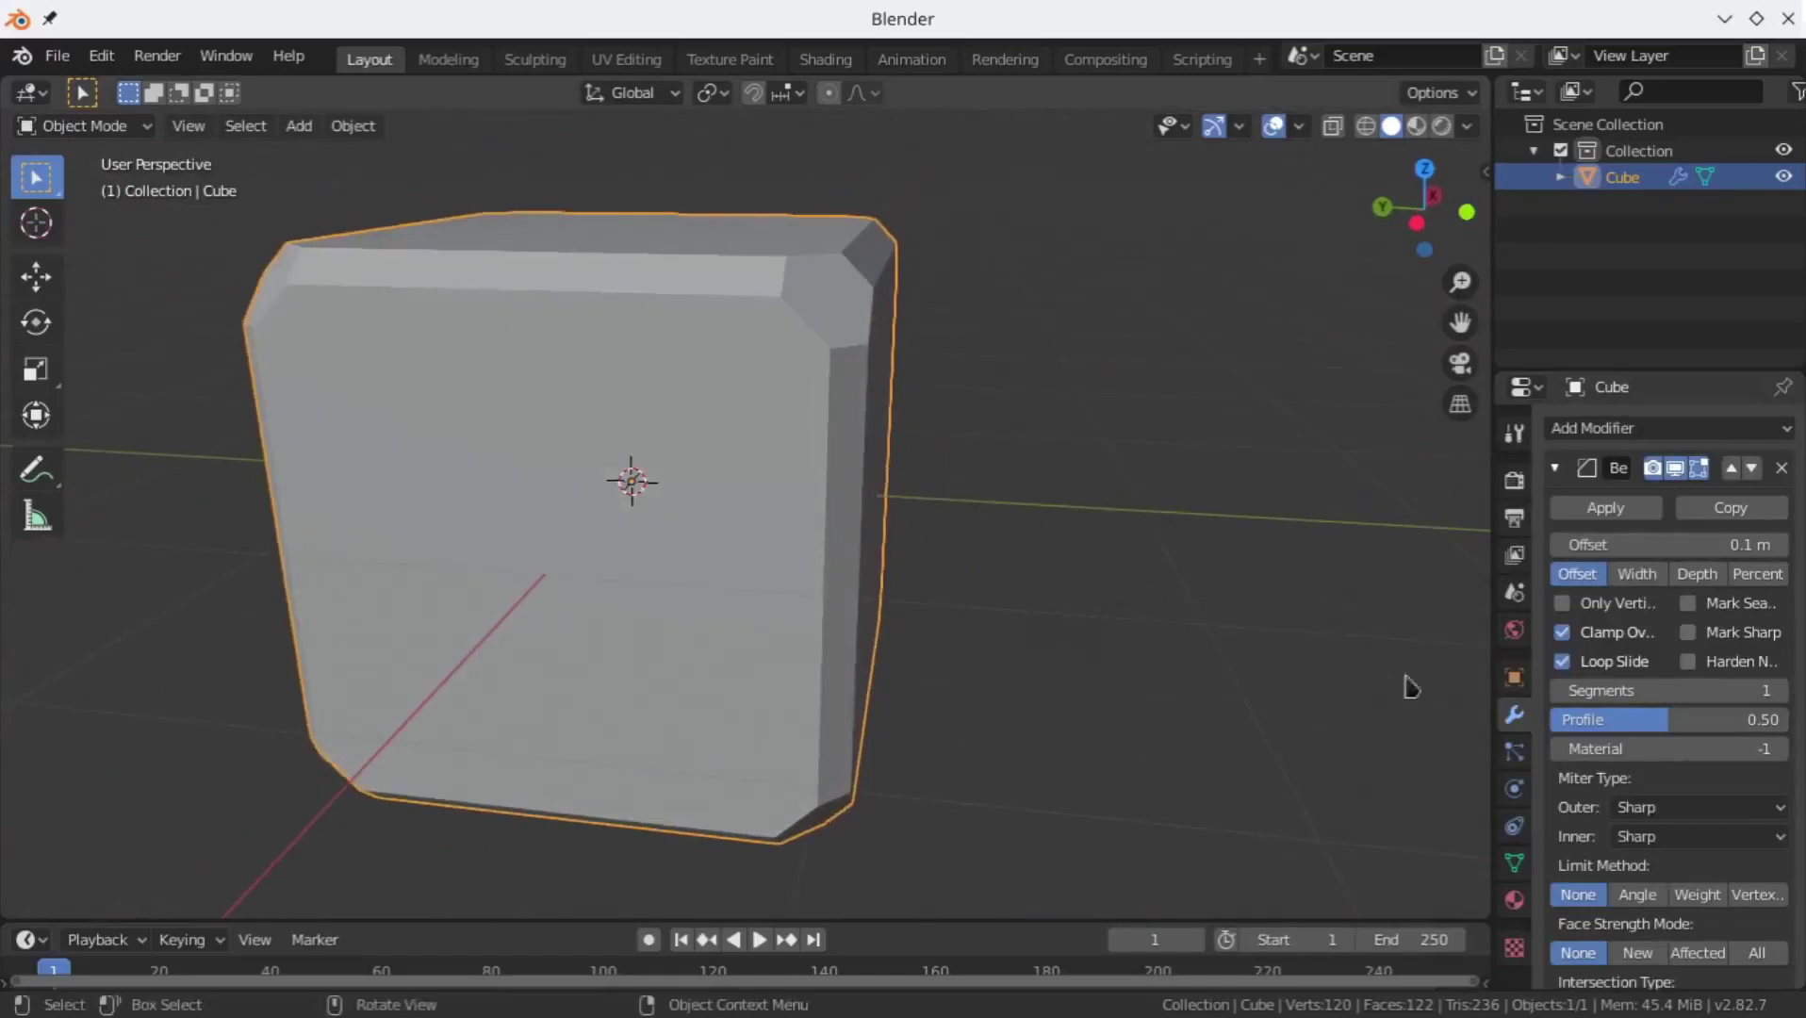
click(1784, 699)
click(1106, 708)
click(1554, 467)
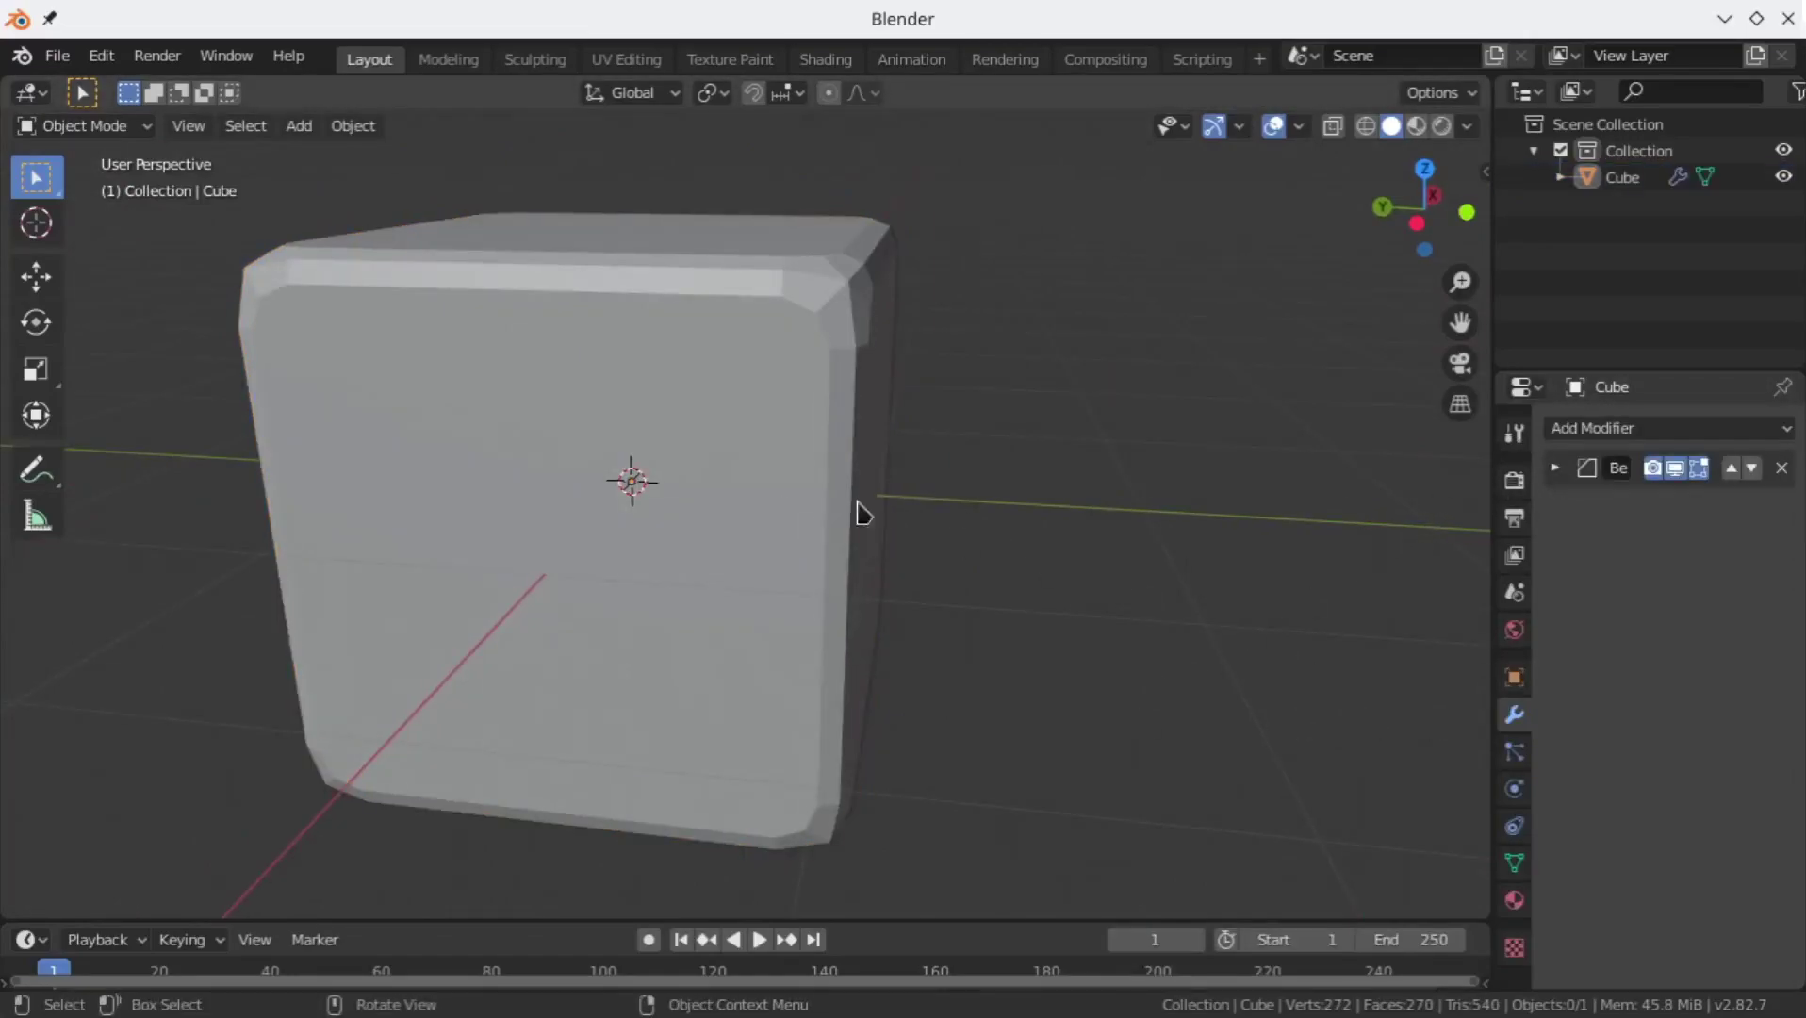
Step: Reframe the beveled cube in a front perspective view and select it
middle_drag(860, 514, 879, 478)
key(KP_5)
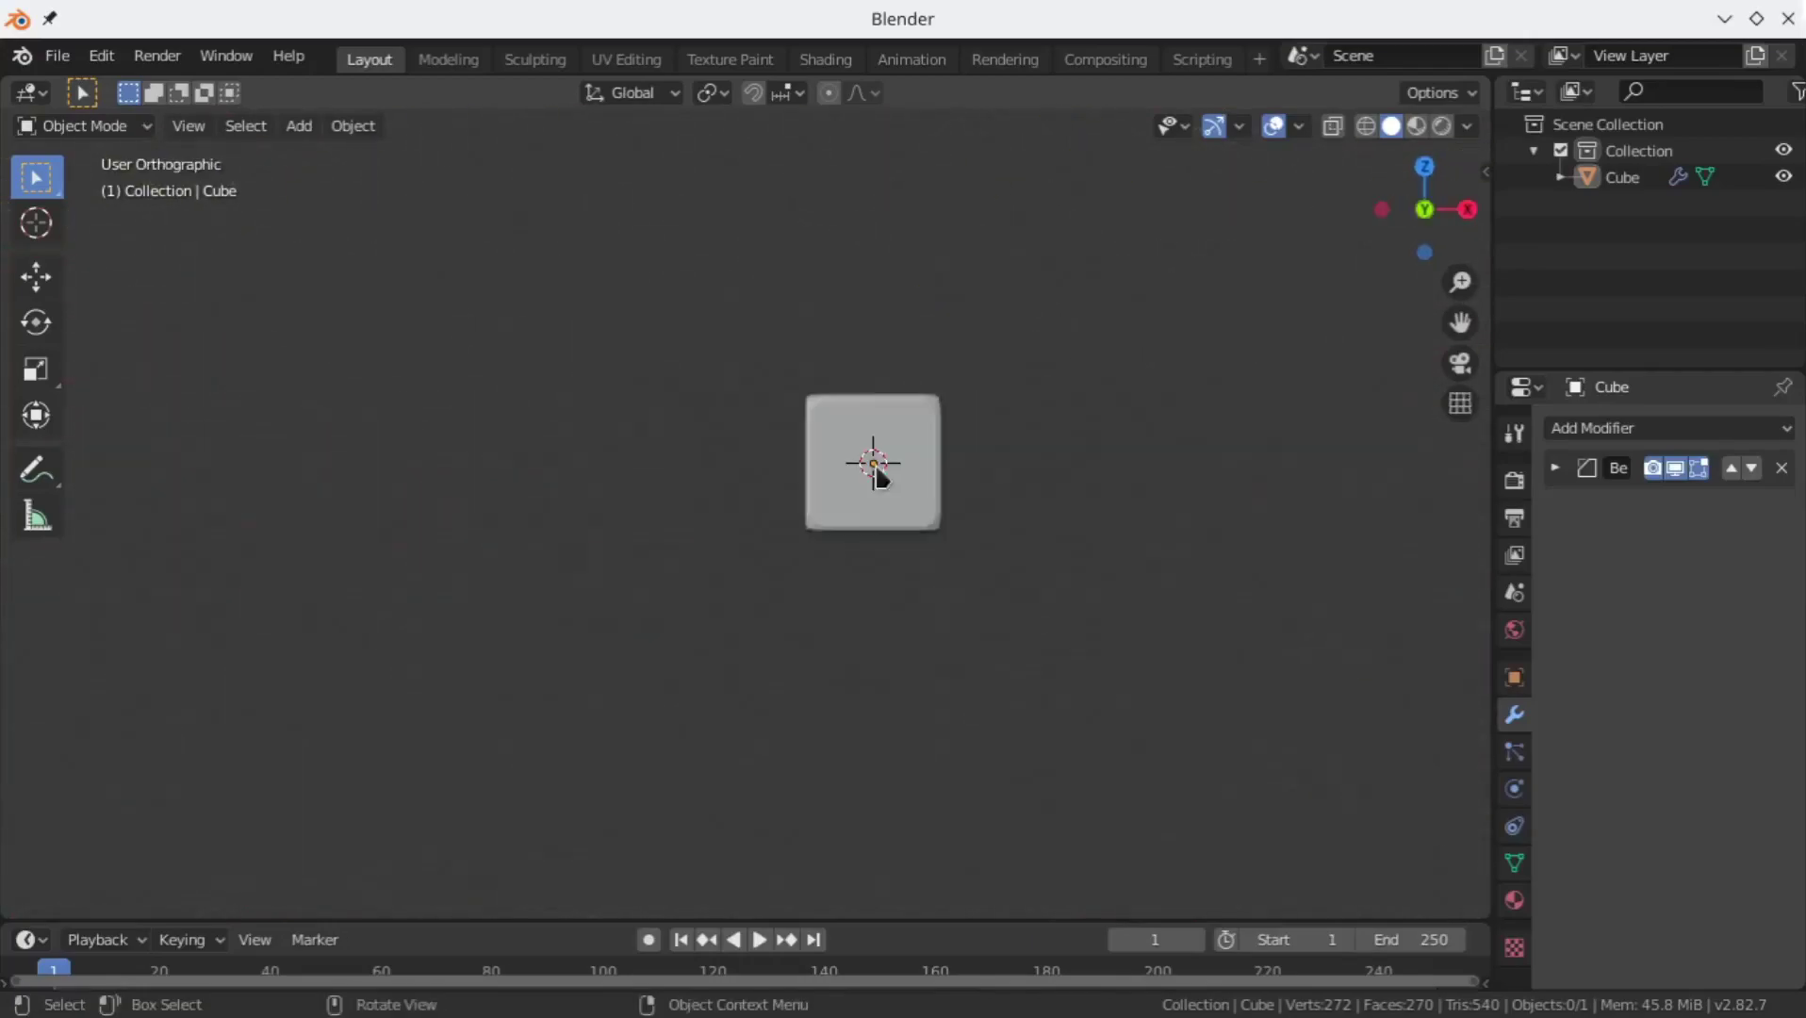
key(KP_1)
scroll(1080, 491, up, 2)
shift+middle_drag(1081, 491, 869, 533)
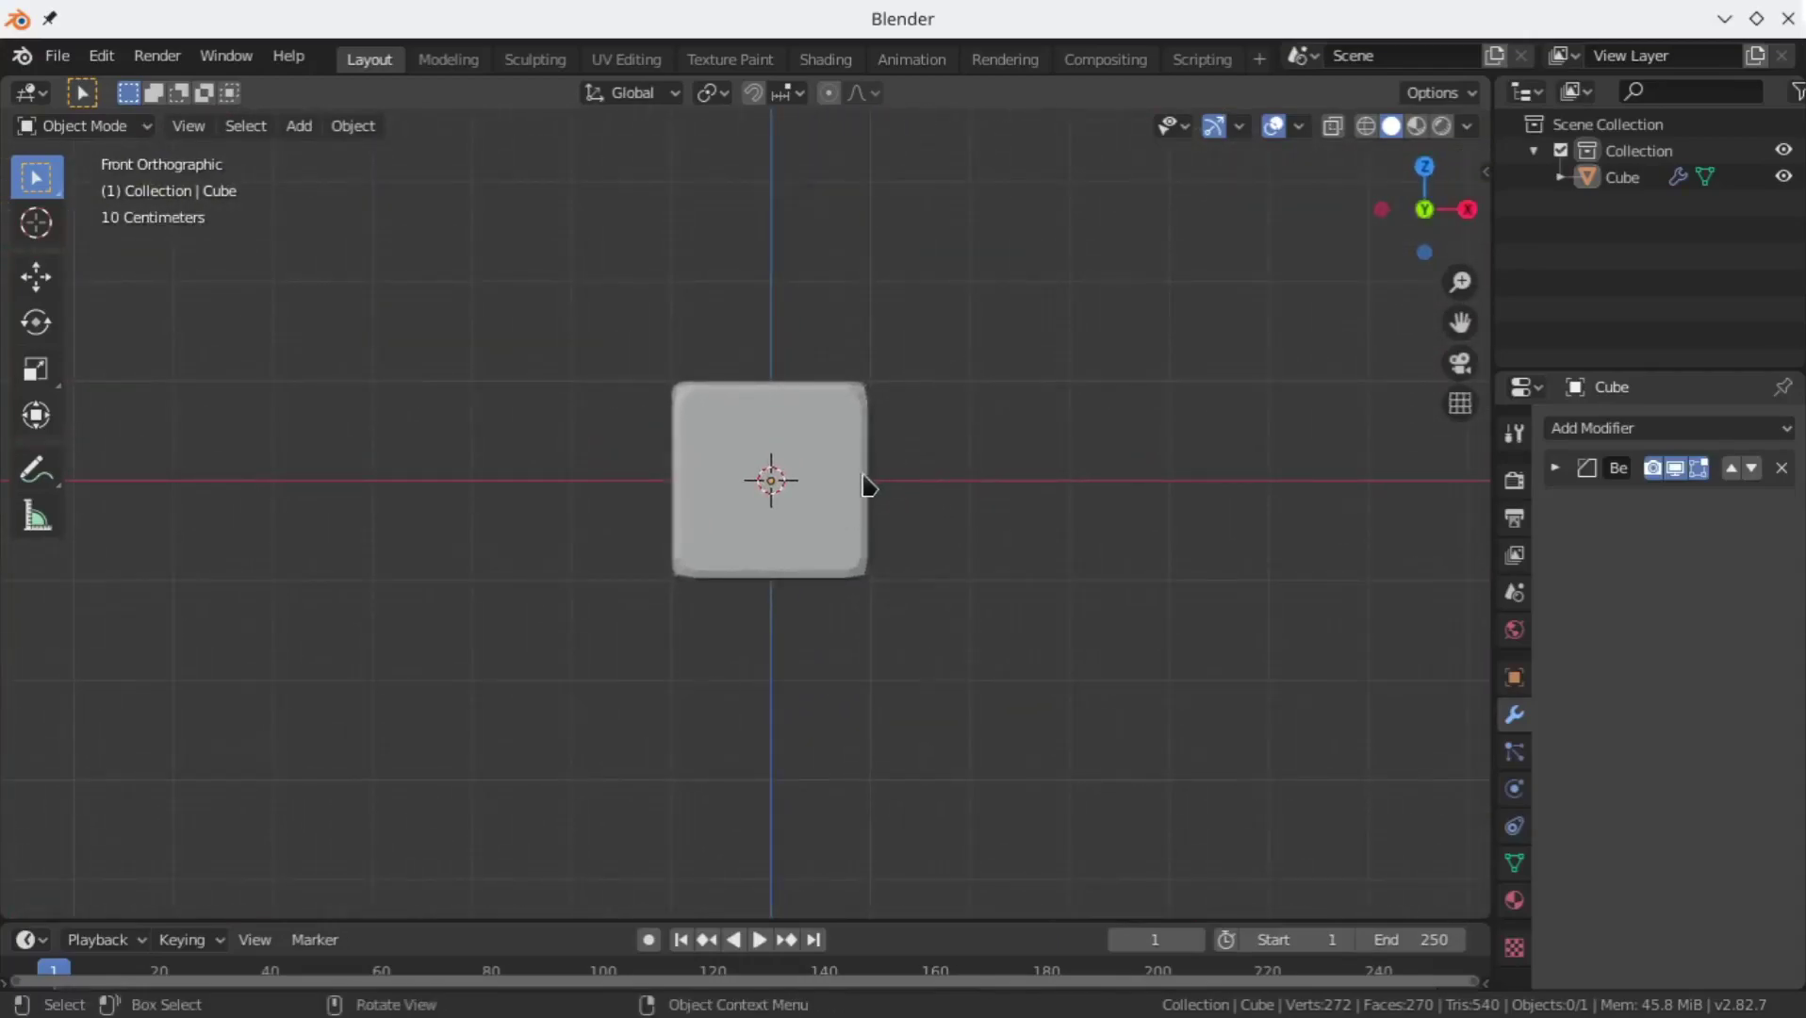
click(864, 486)
scroll(1060, 366, down, 2)
middle_drag(1060, 365, 1026, 421)
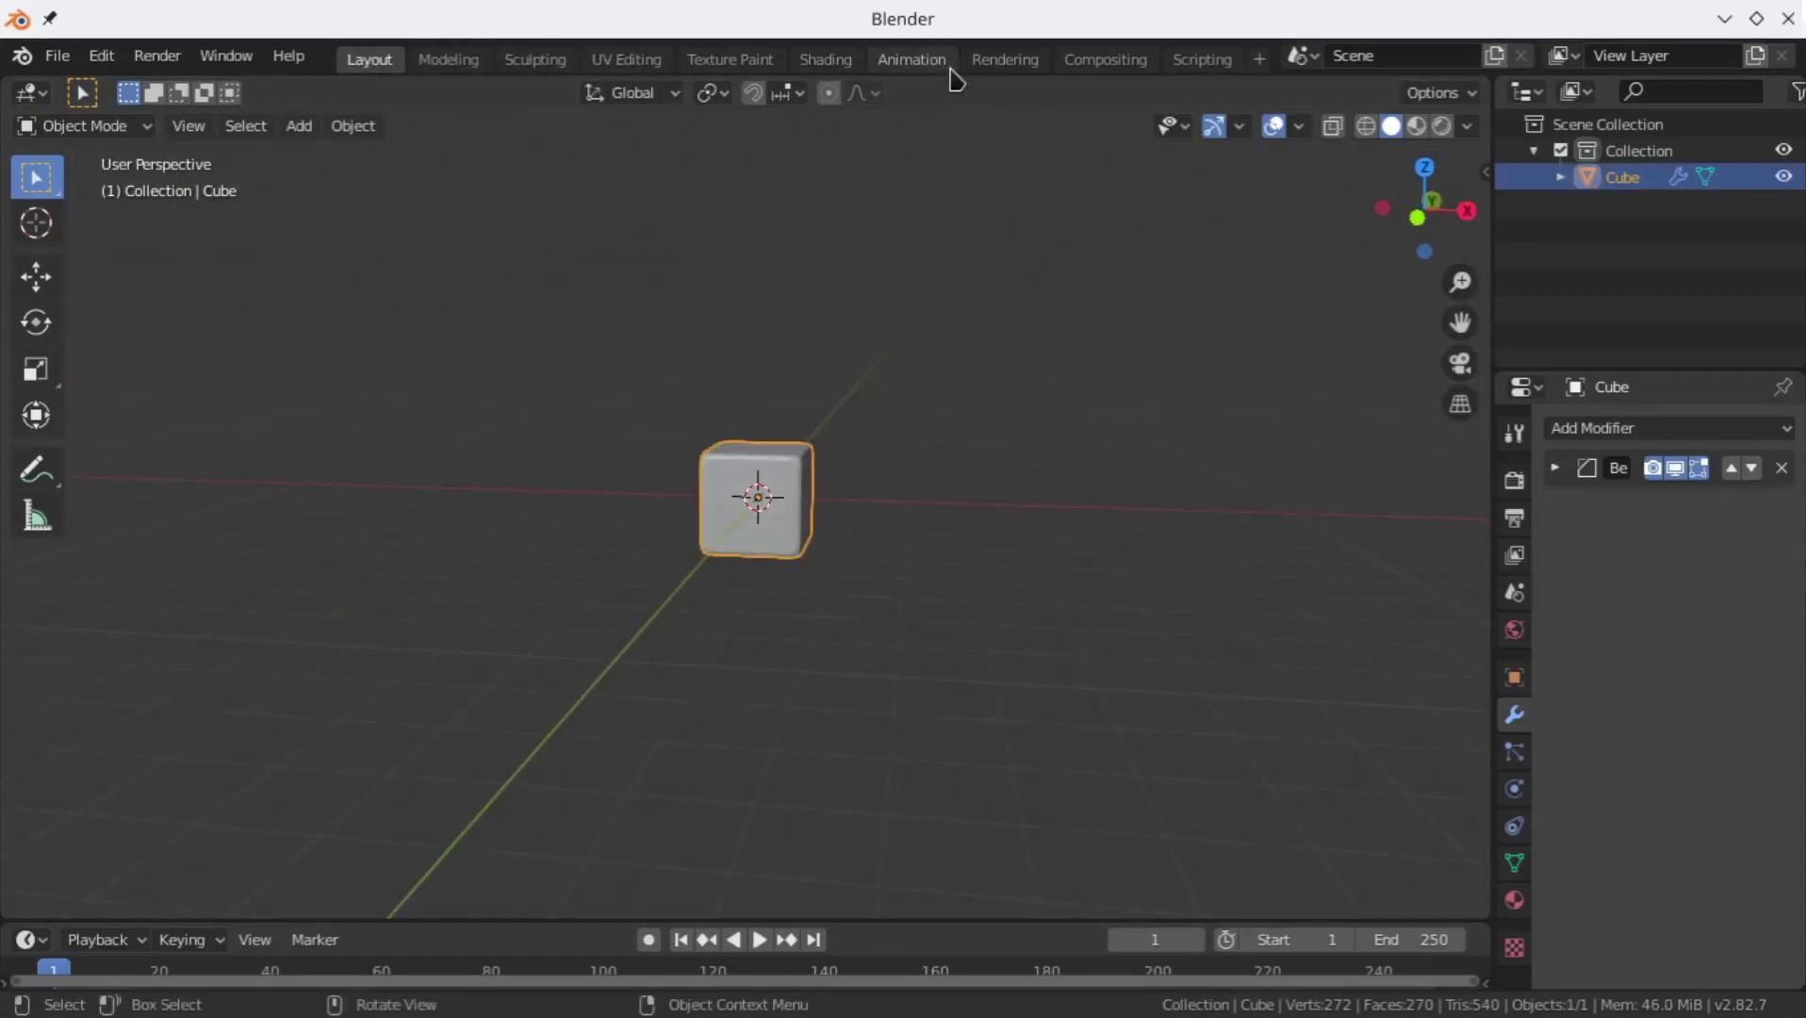
Step: Open the Texture Paint workspace and zoom and pan the image canvas
click(730, 61)
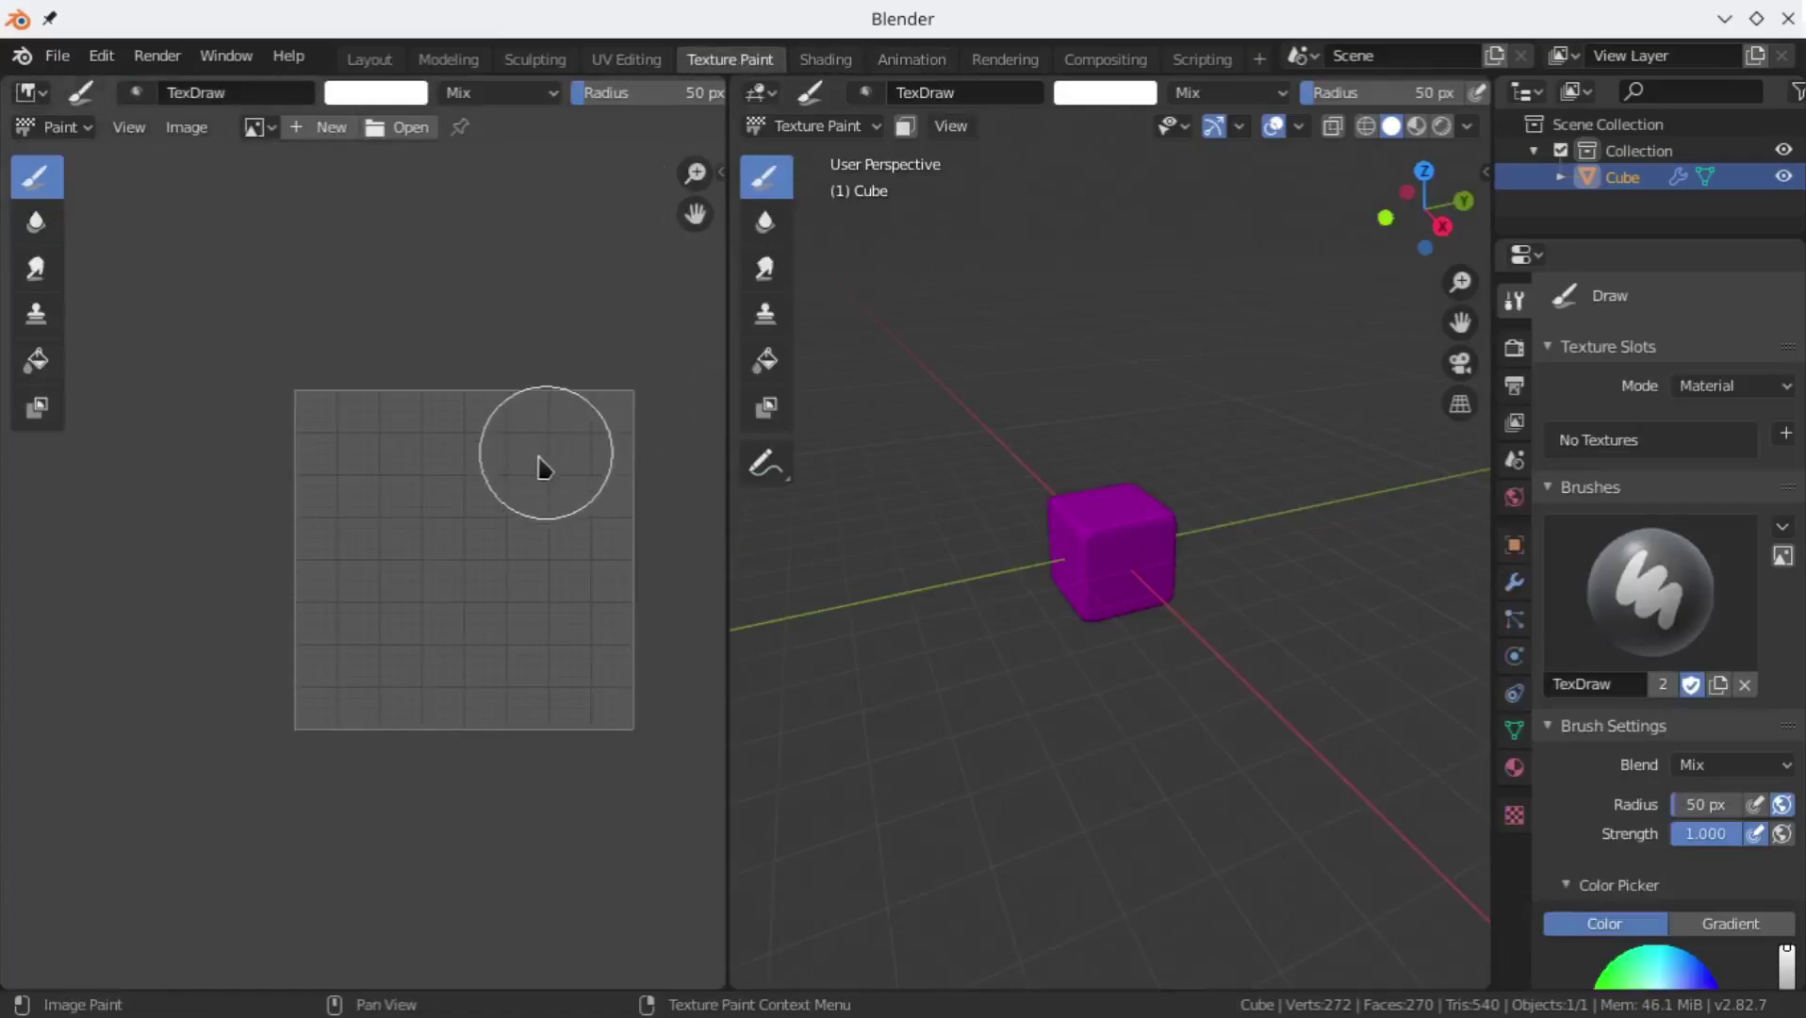
scroll(538, 457, up, 2)
scroll(524, 462, down, 1)
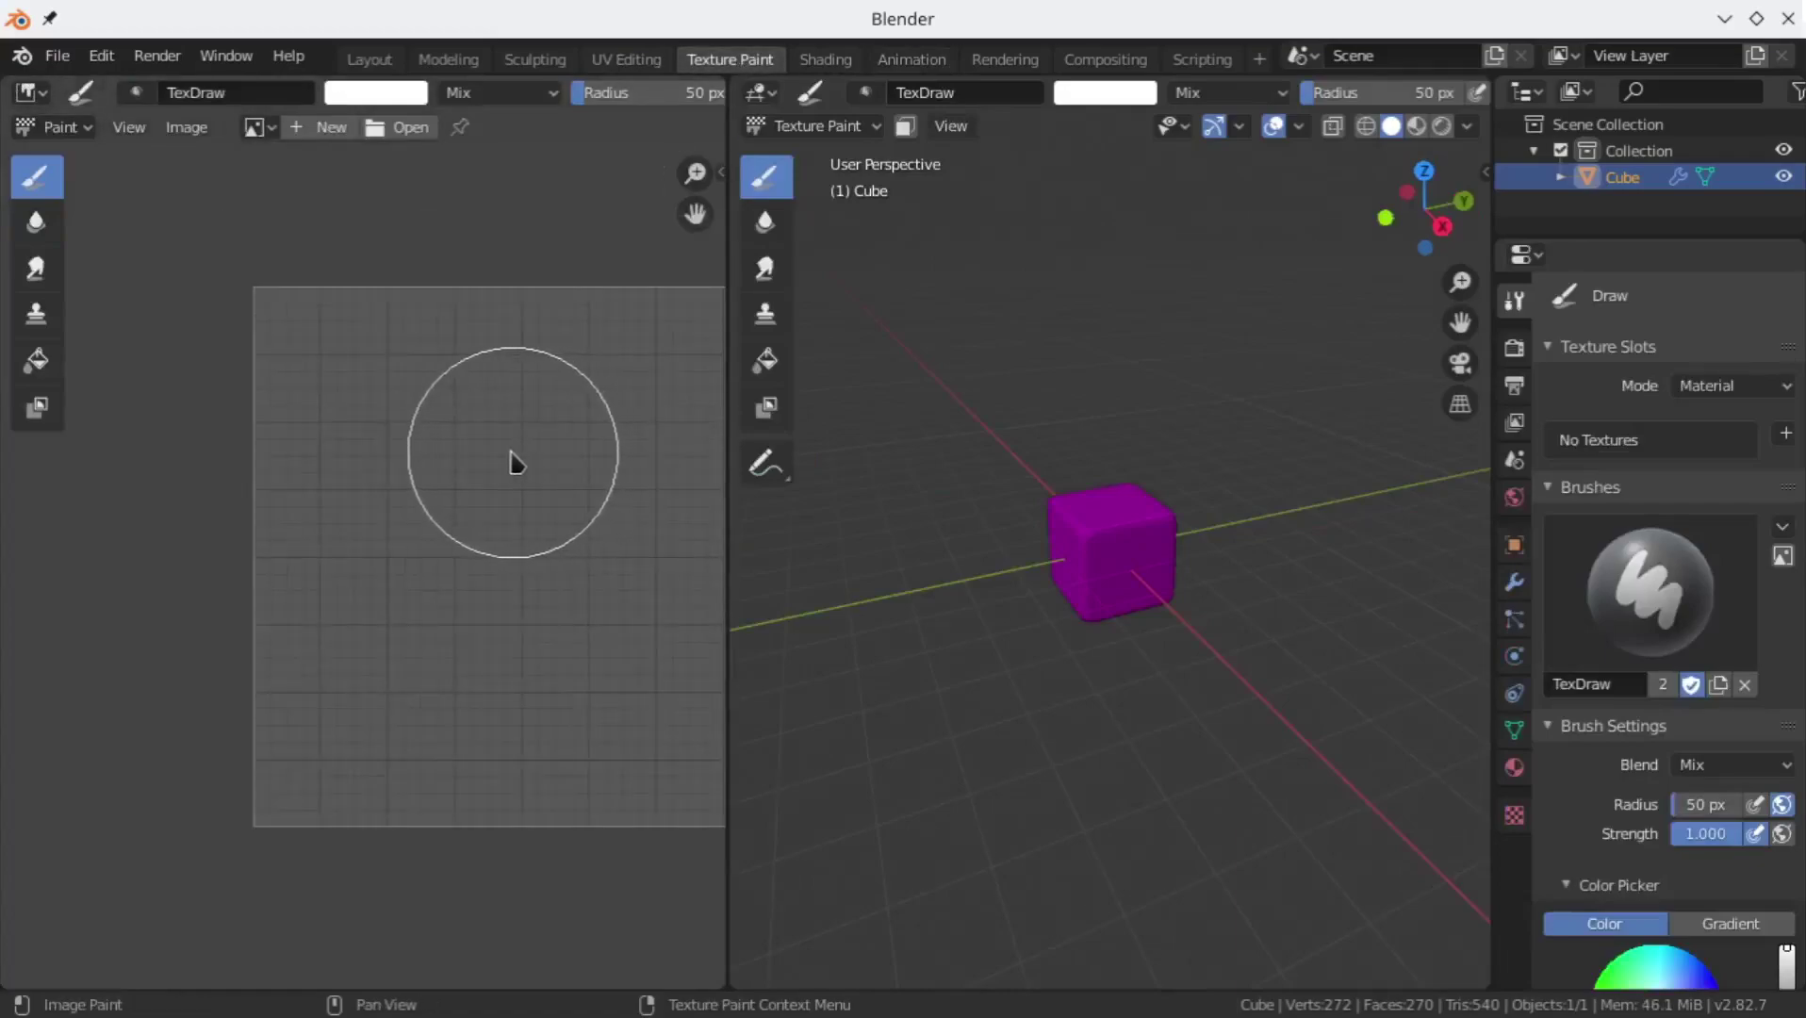
middle_drag(423, 432, 347, 467)
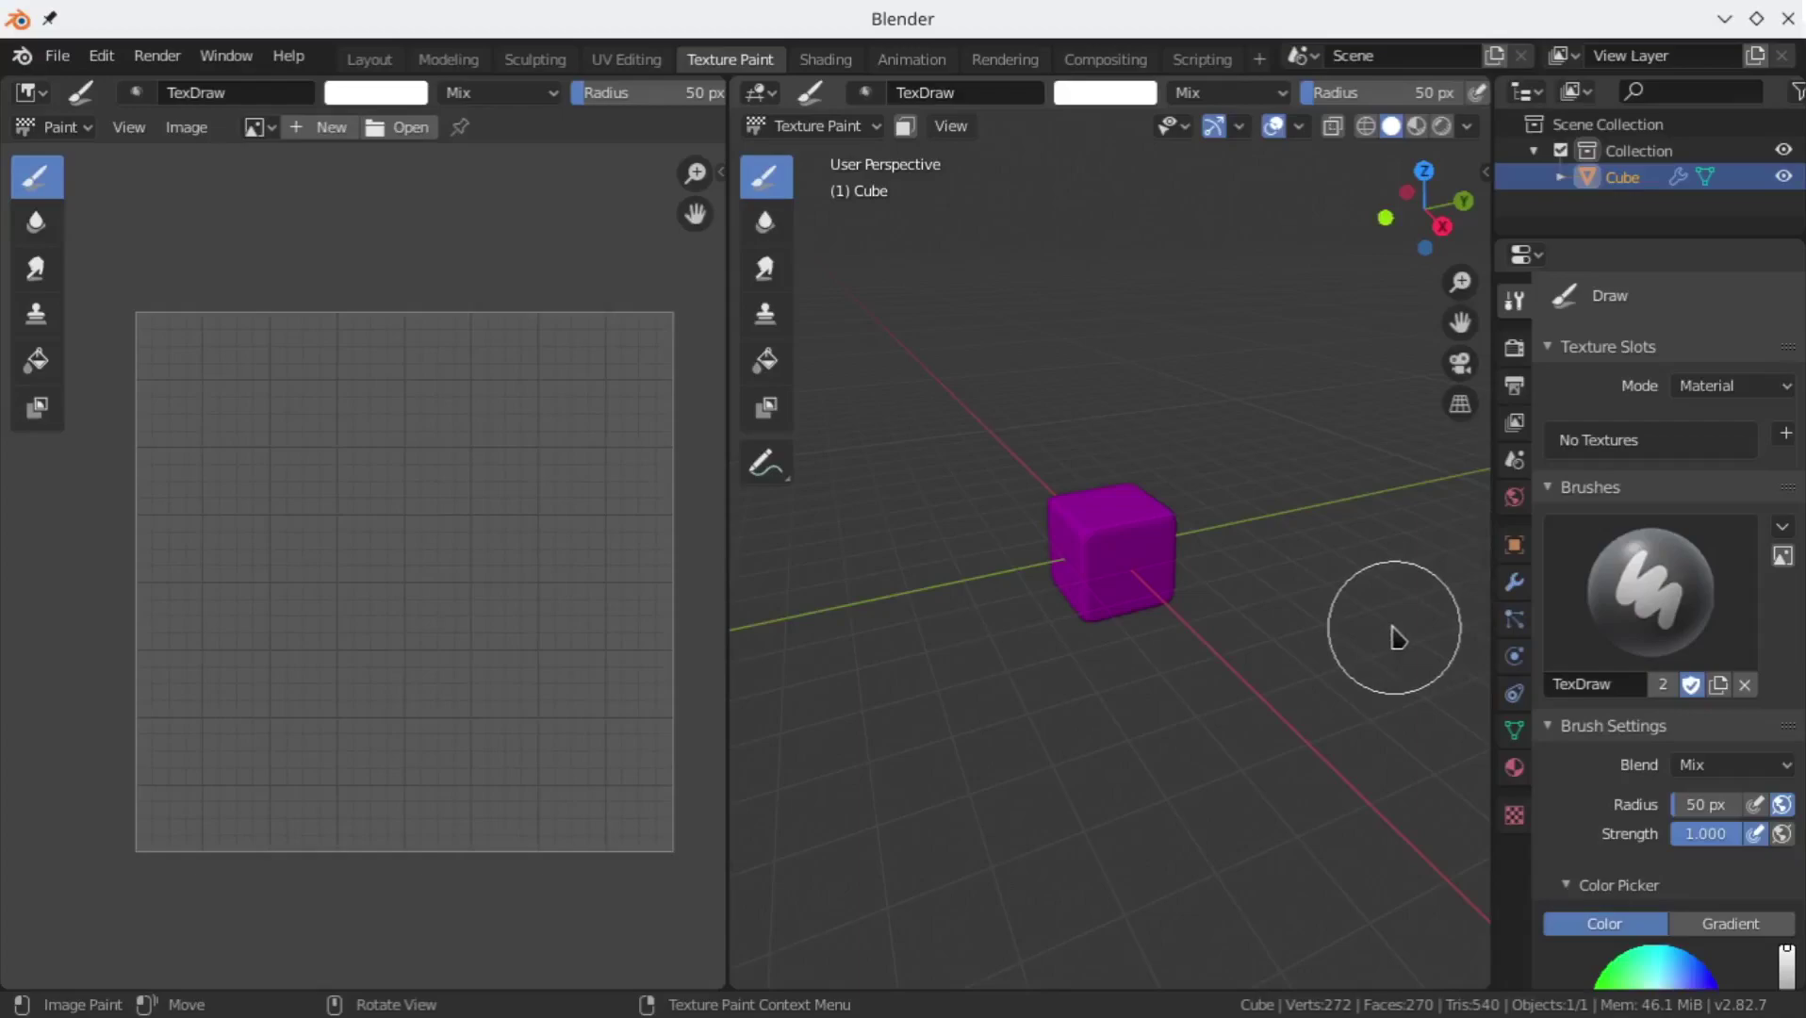
Step: Add a black Base Color texture slot named 'Colour' and load it in the image editor
click(1784, 434)
click(1727, 467)
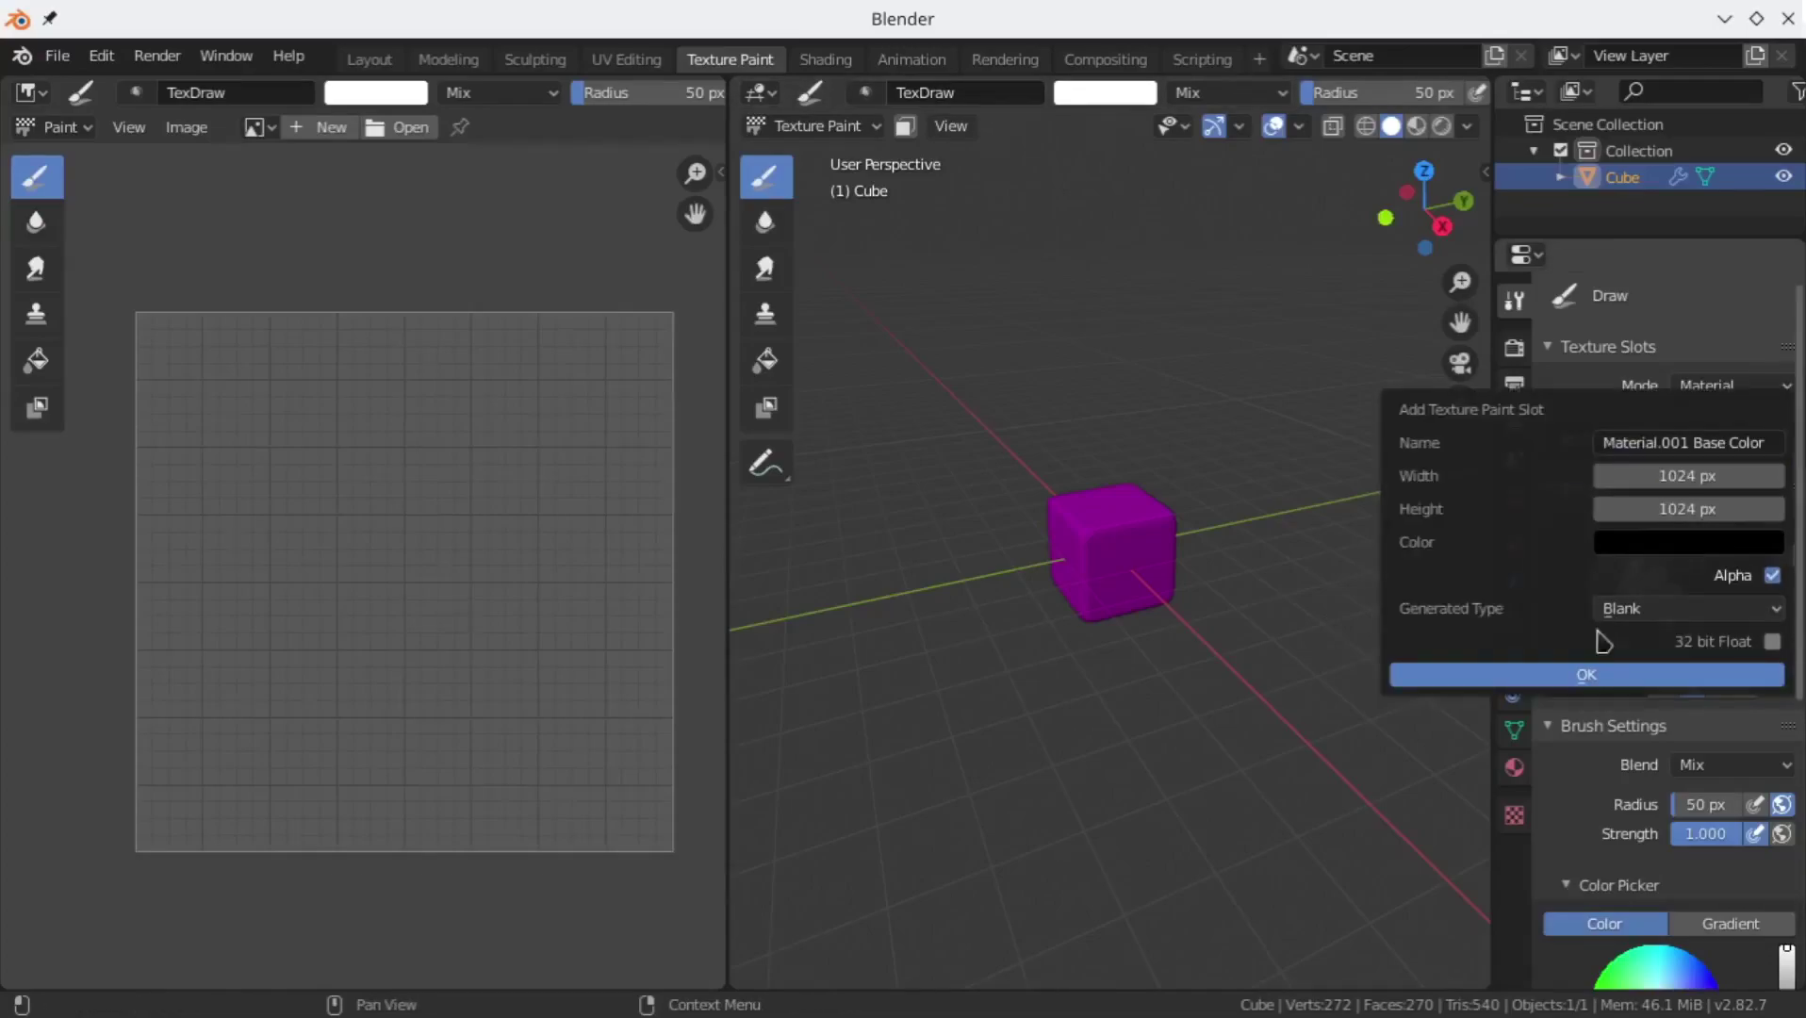
drag(1708, 428, 1692, 459)
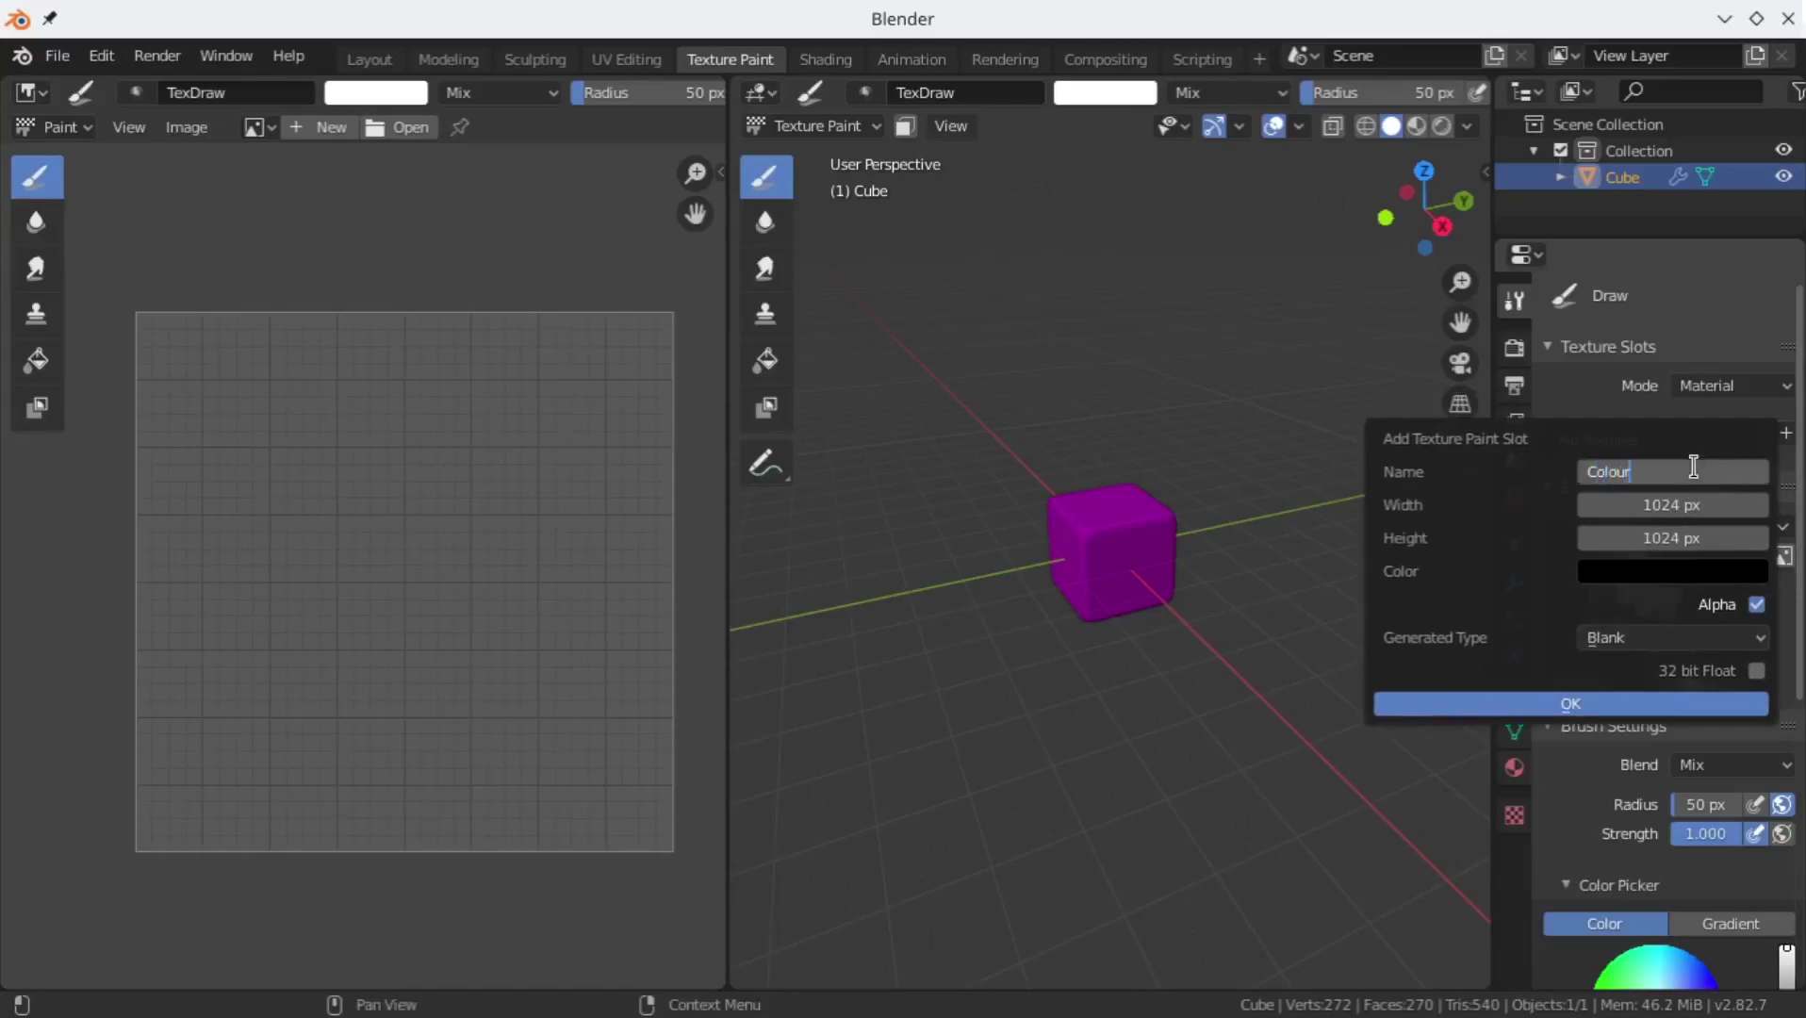
click(1494, 705)
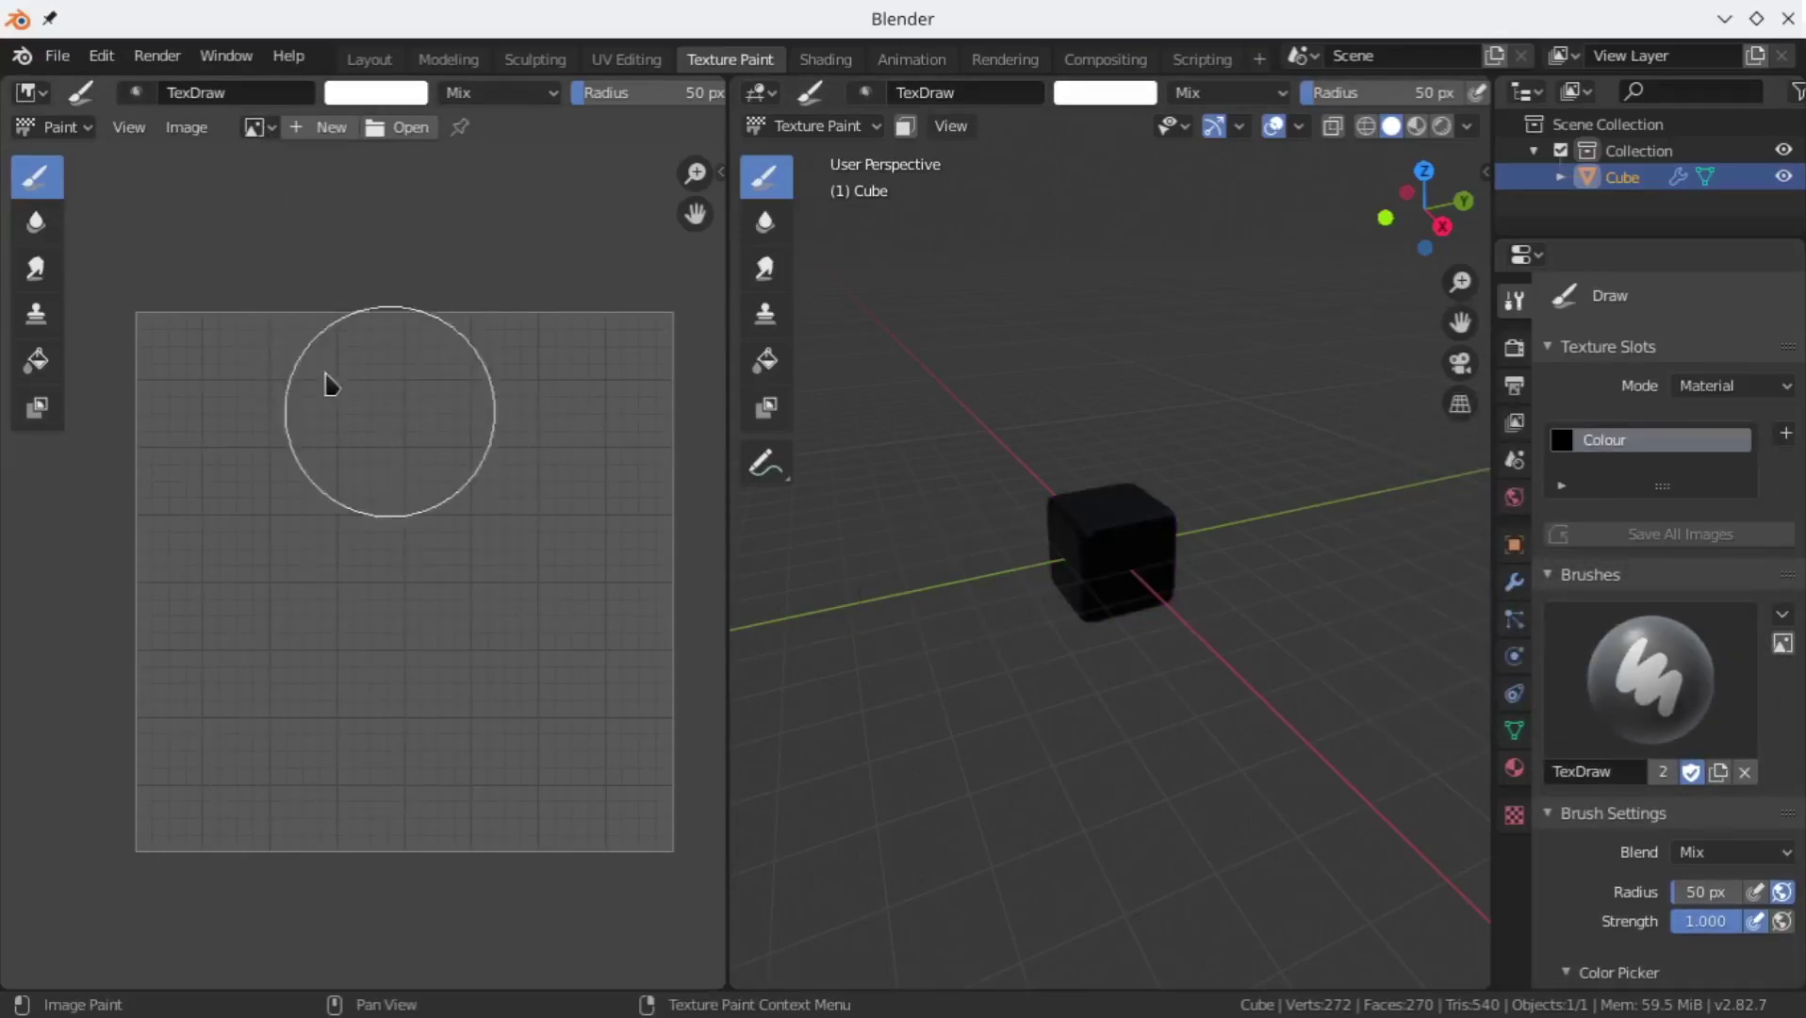
click(257, 127)
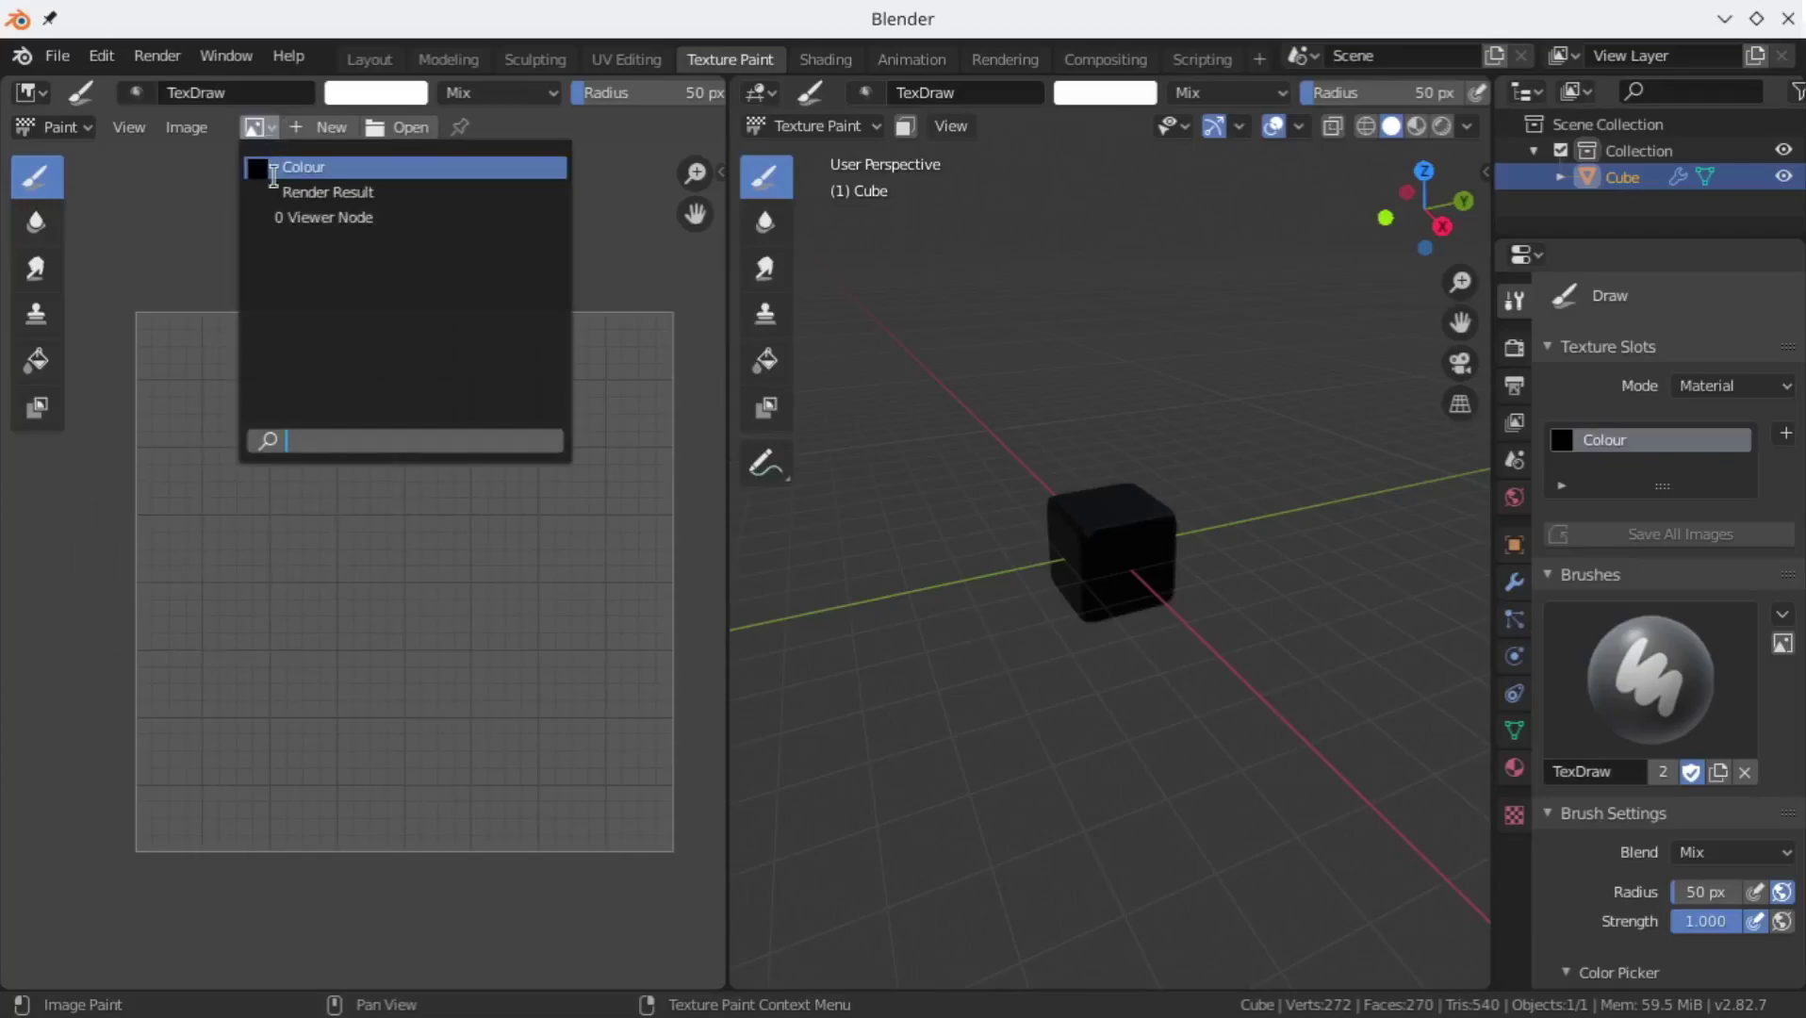
click(282, 175)
Step: Set the paint brush radius to 299
scroll(262, 435, down, 3)
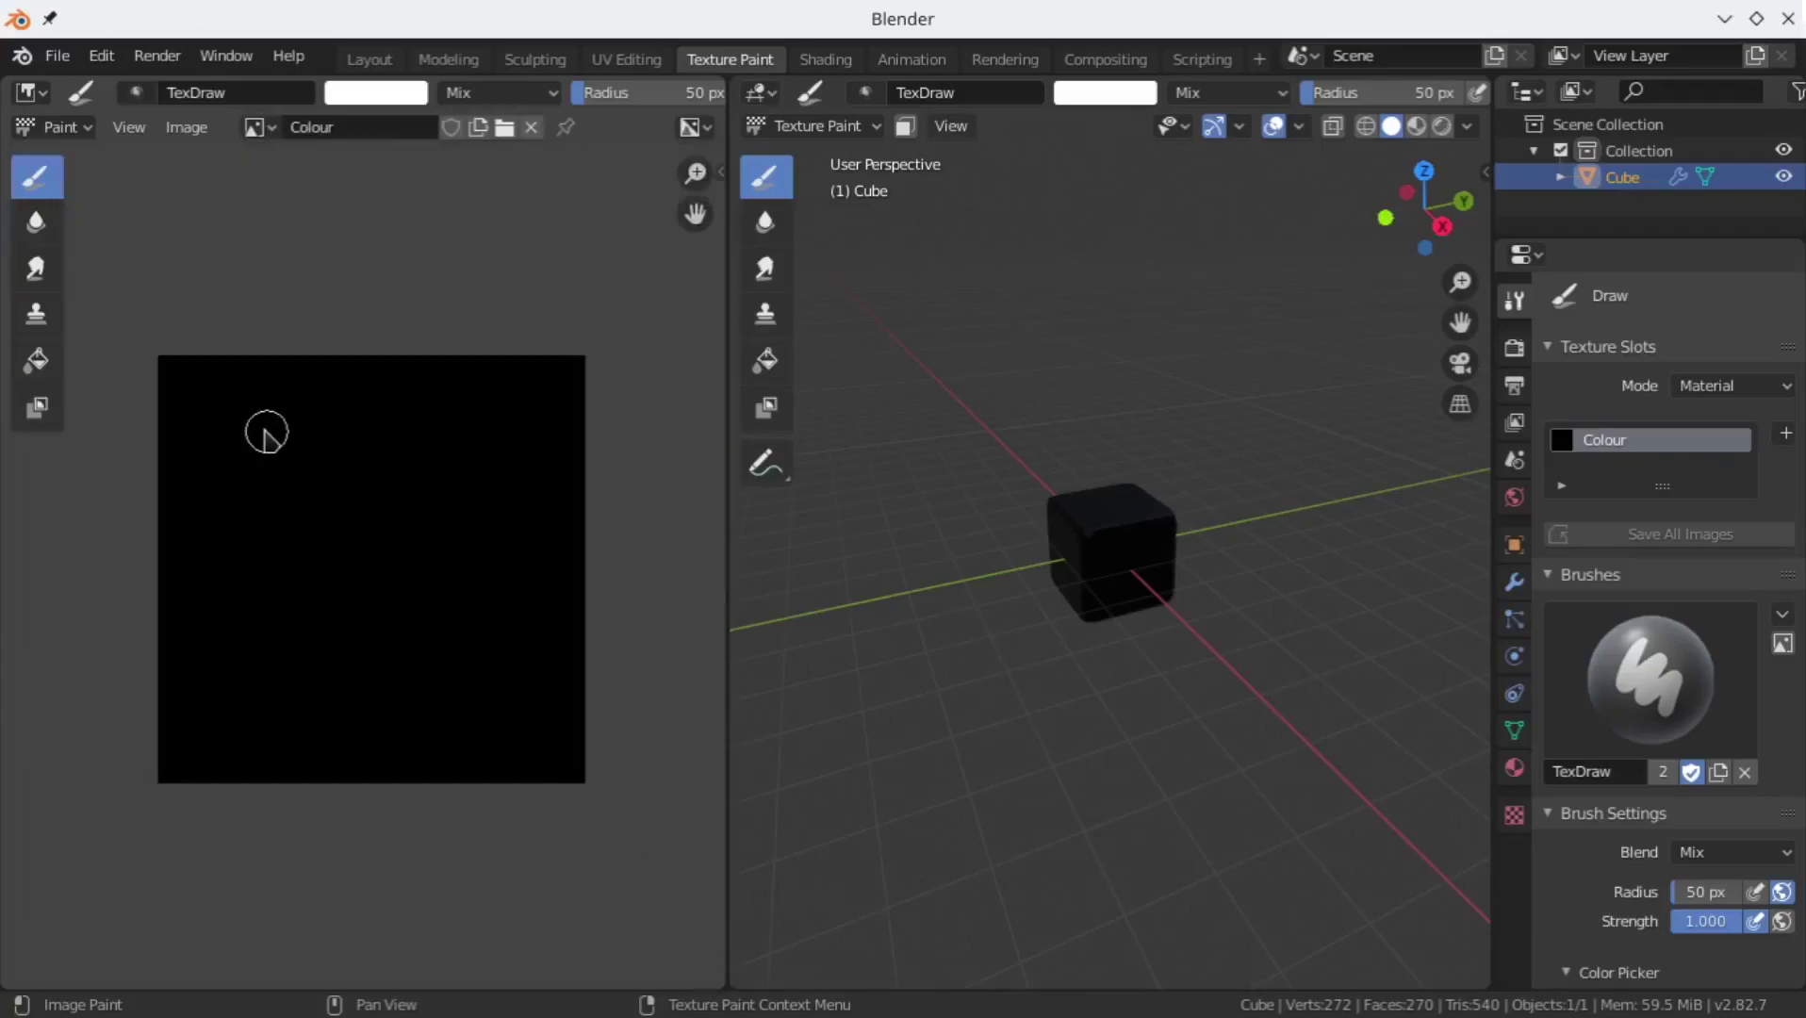
scroll(264, 438, up, 2)
scroll(266, 435, down, 1)
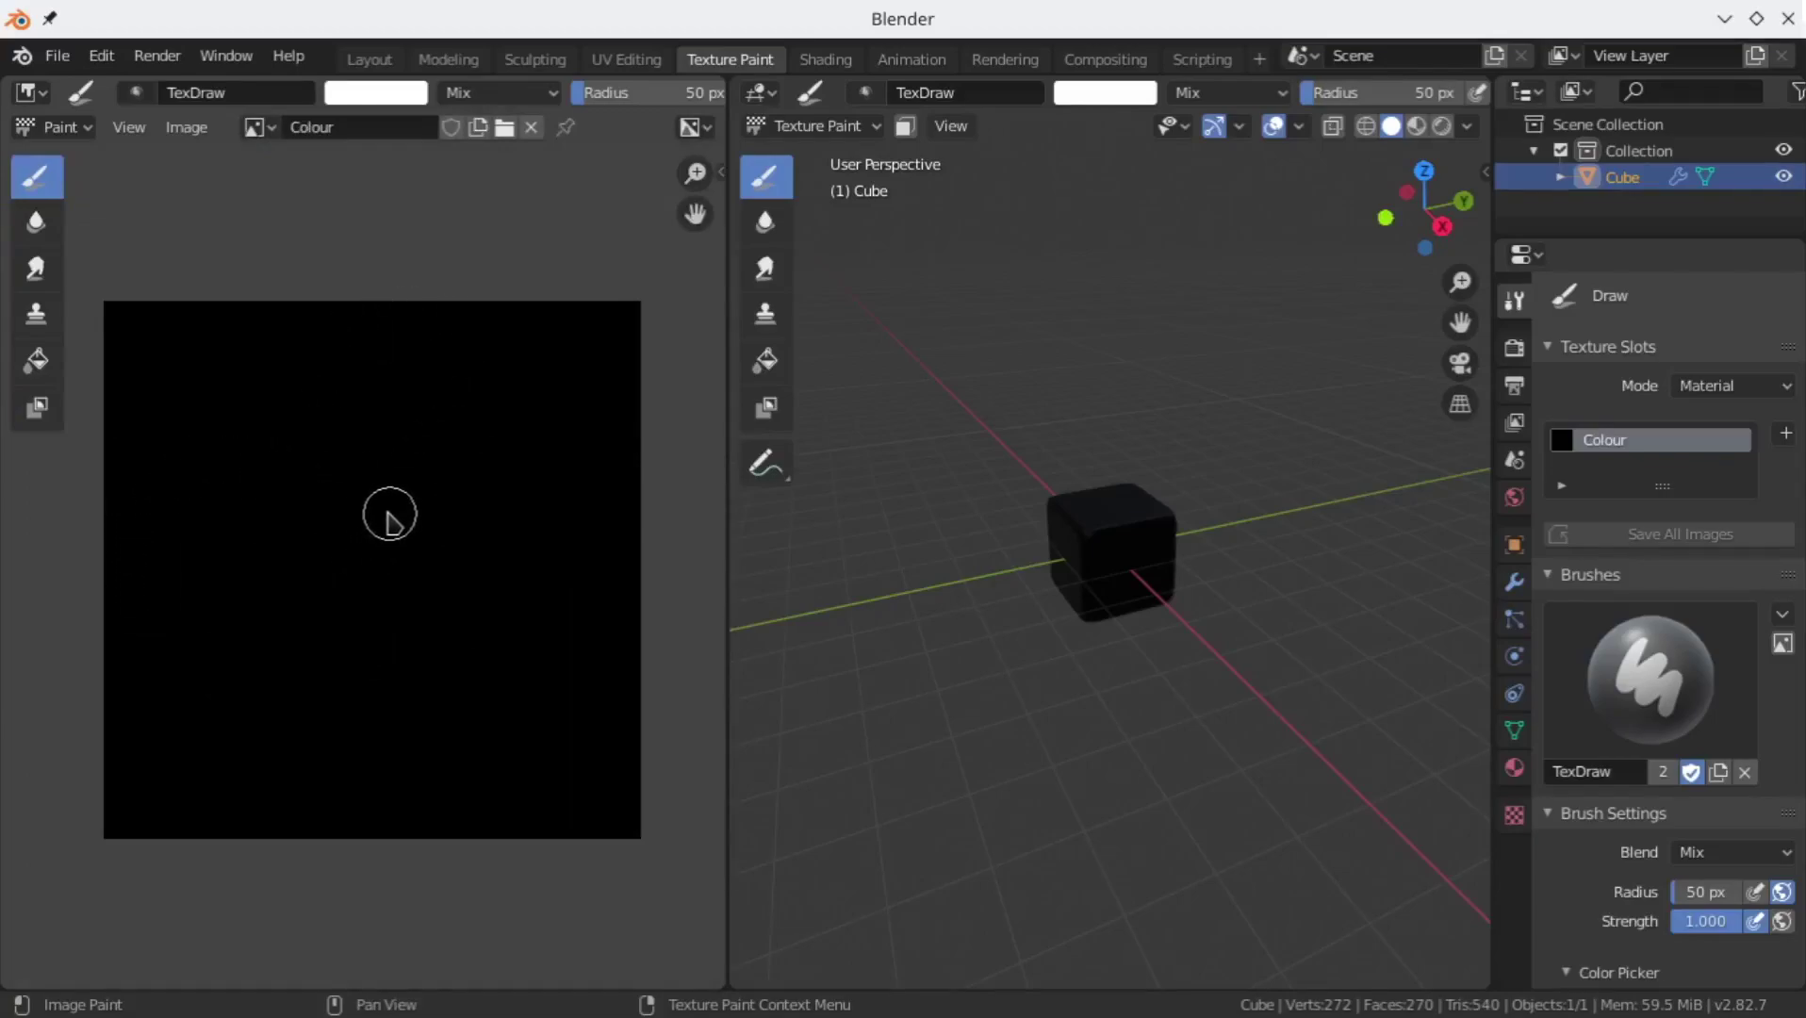
scroll(1725, 792, down, 3)
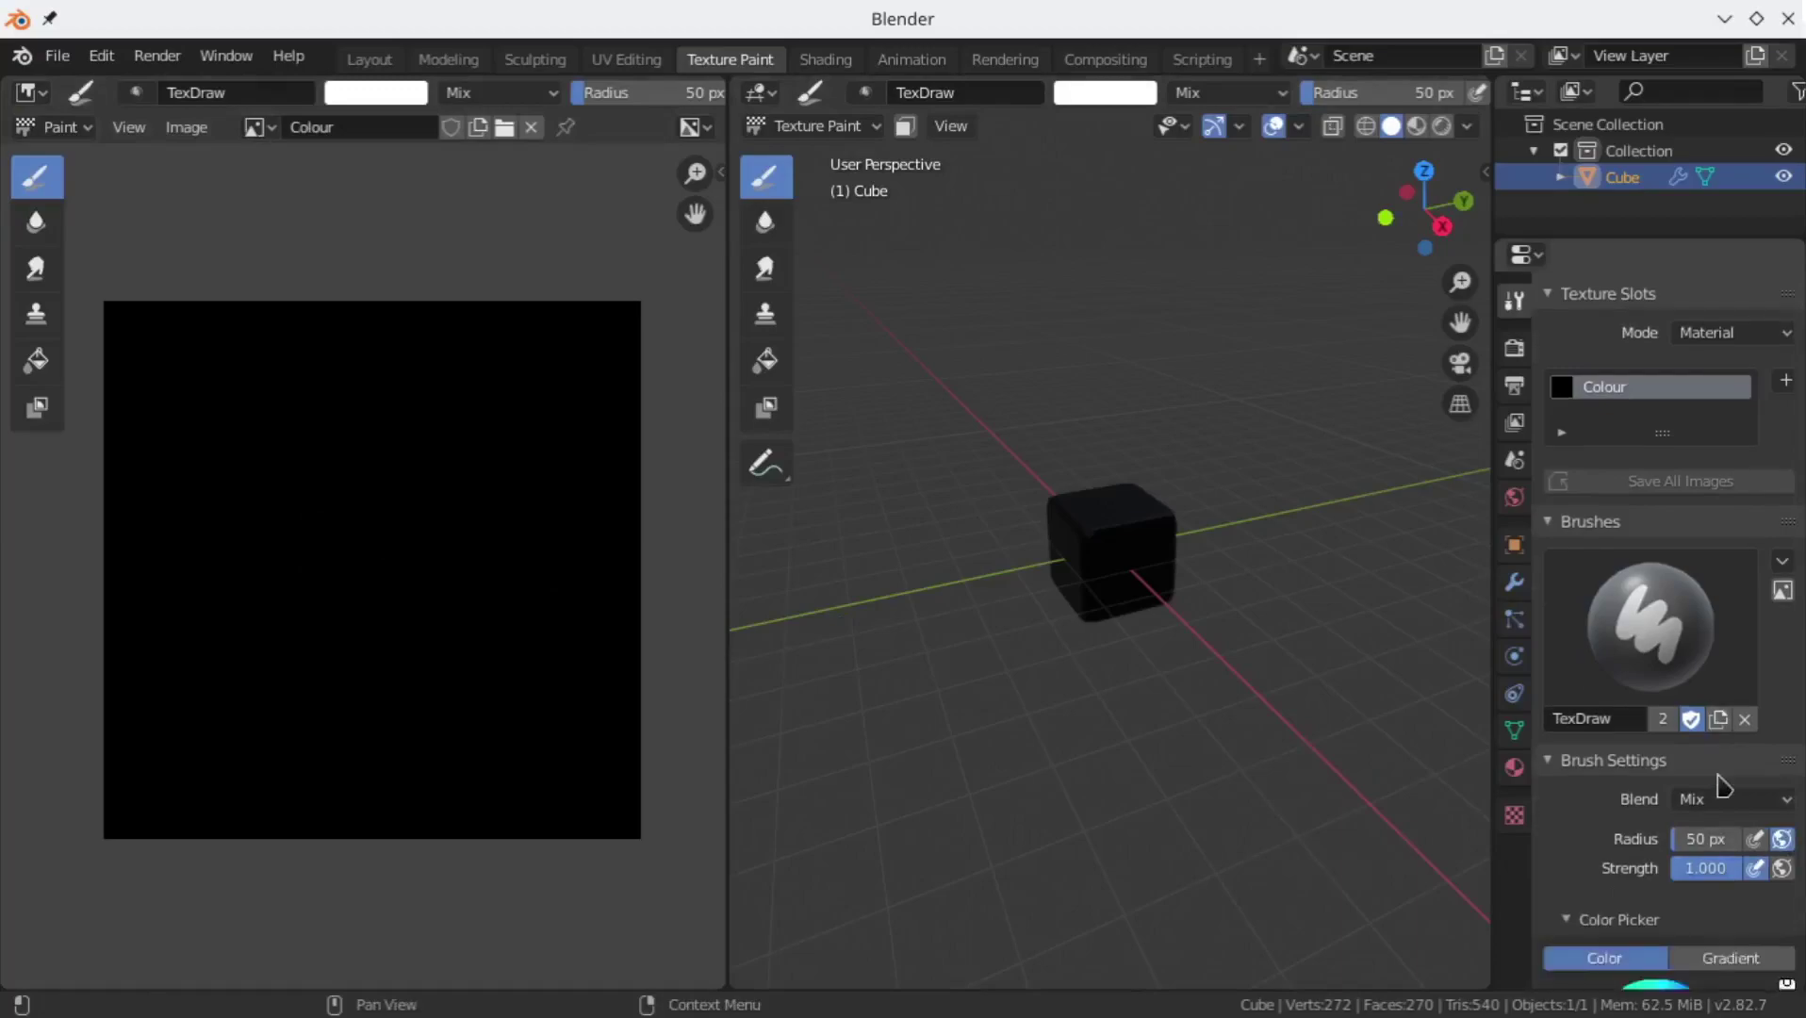
scroll(1723, 787, down, 4)
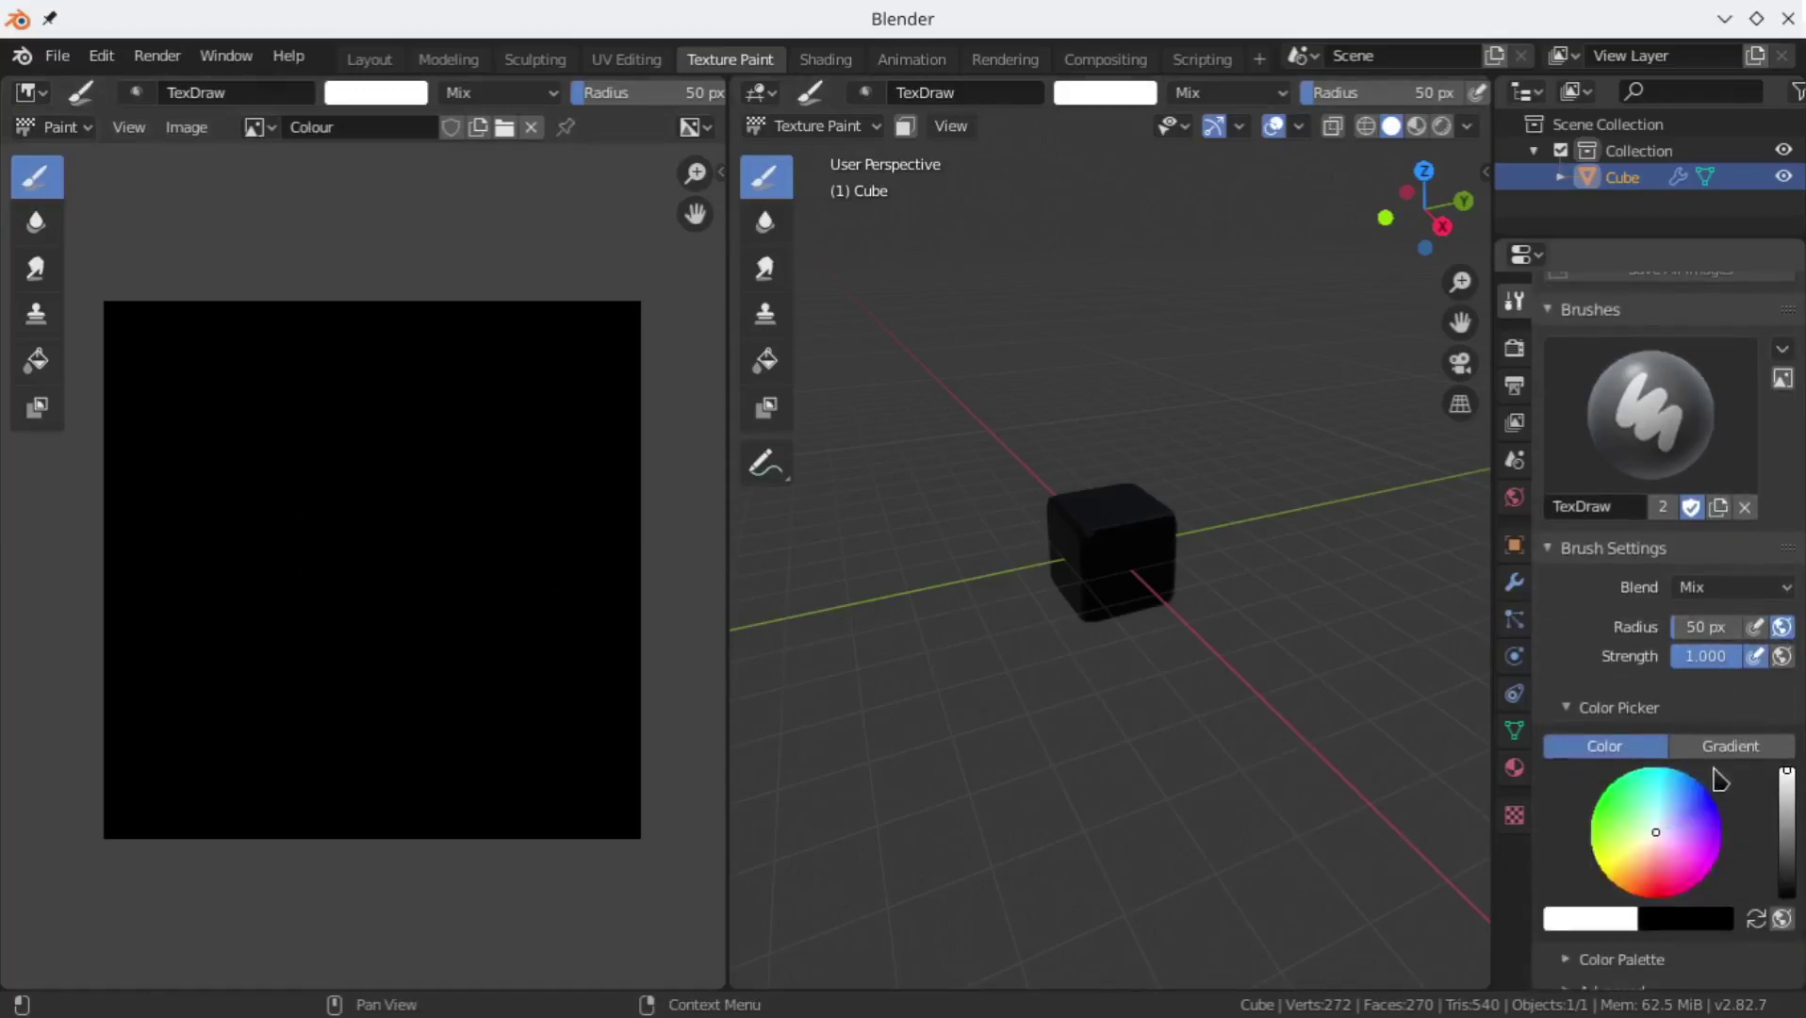
scroll(1719, 779, down, 3)
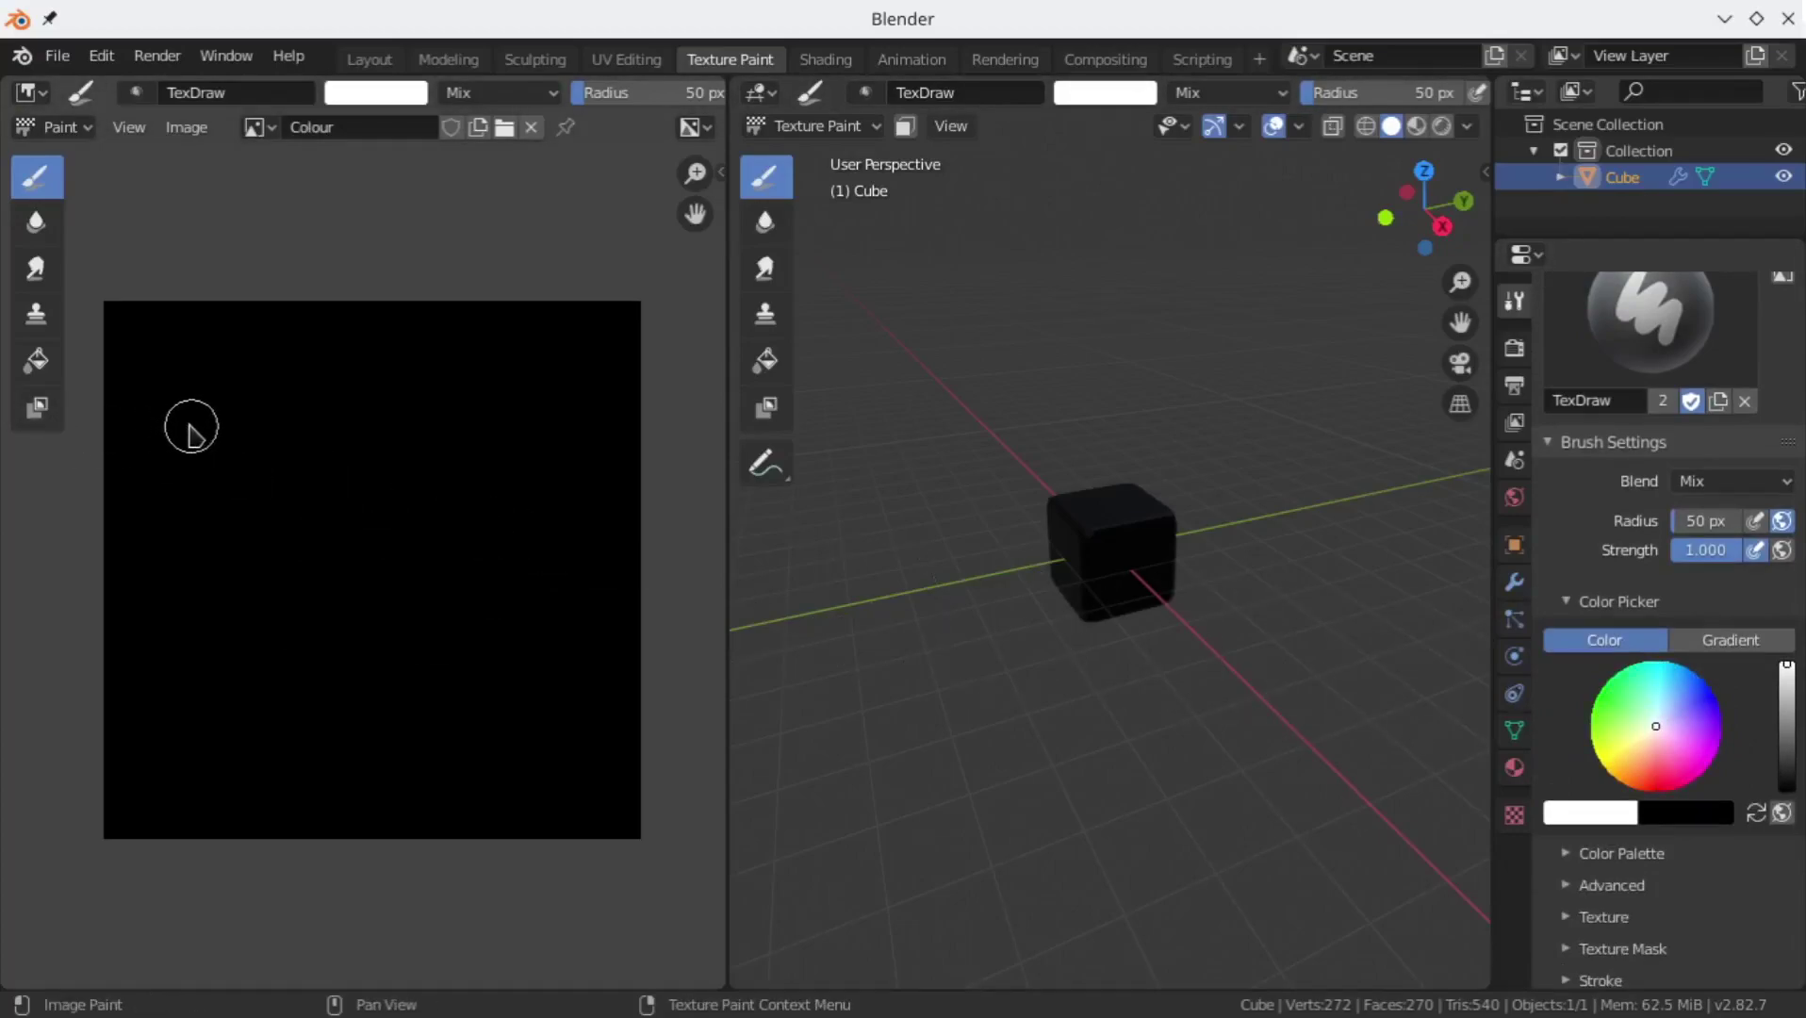
key(f)
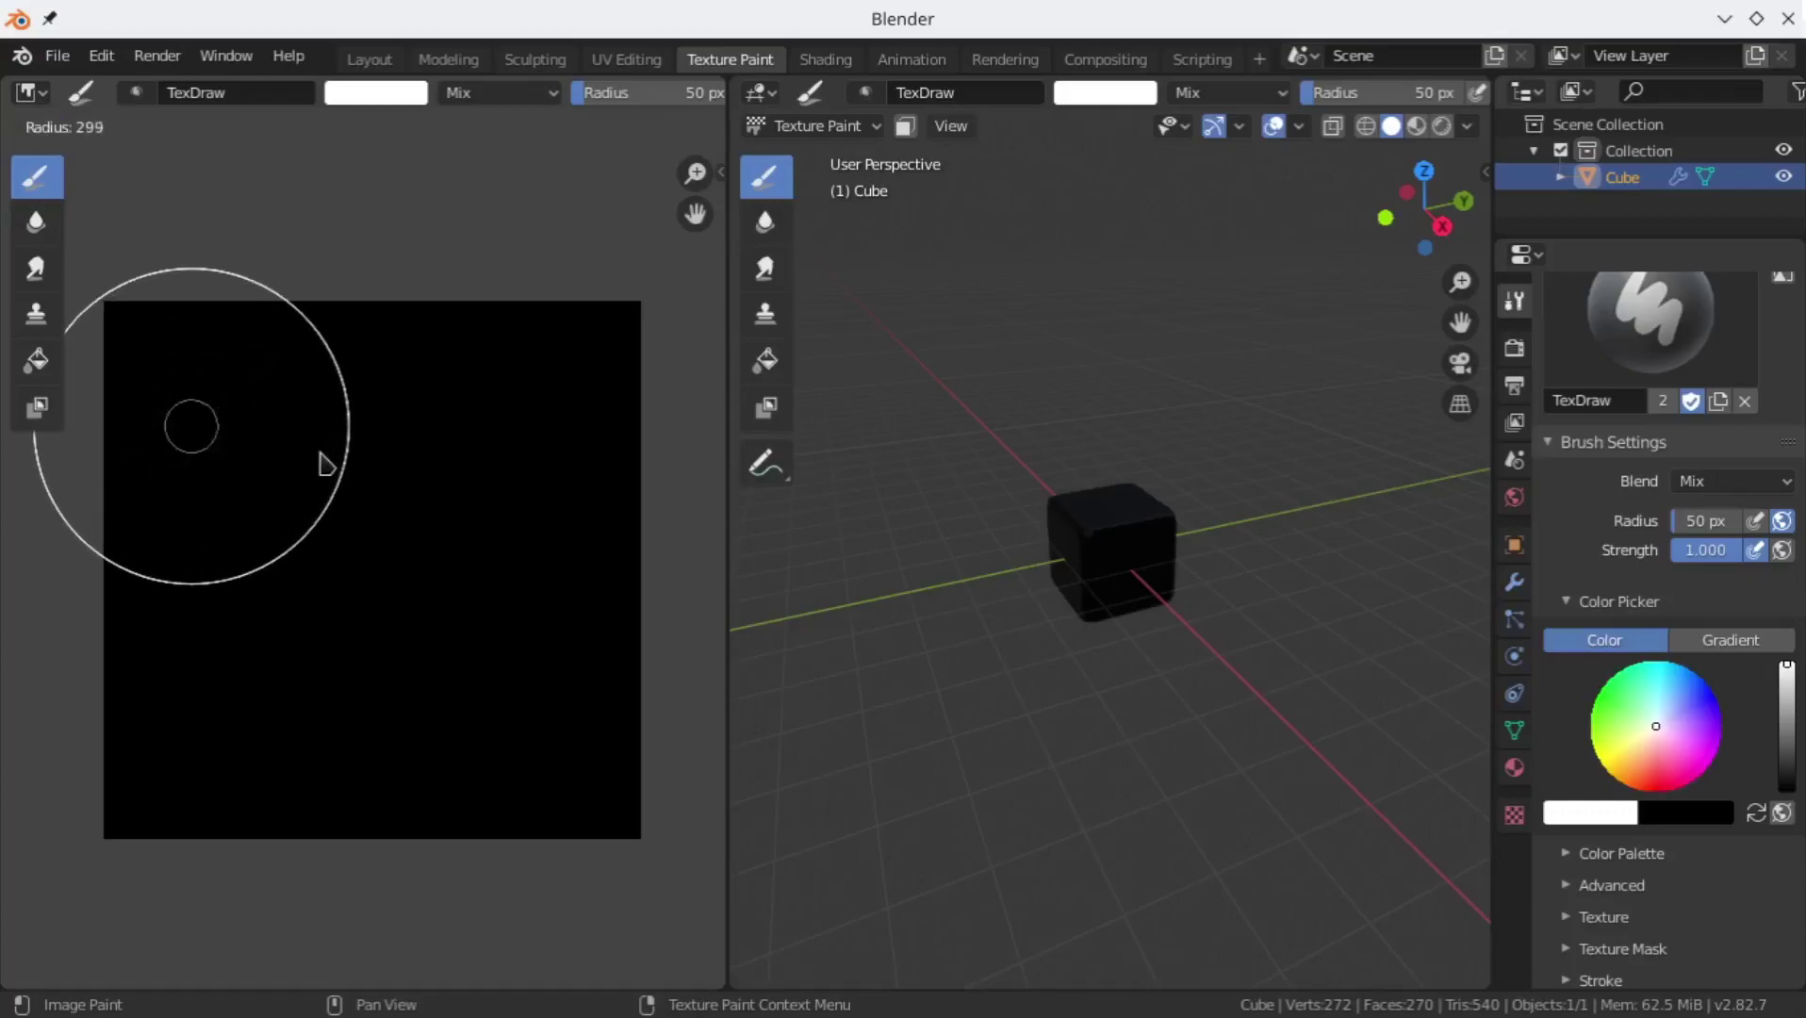
click(326, 464)
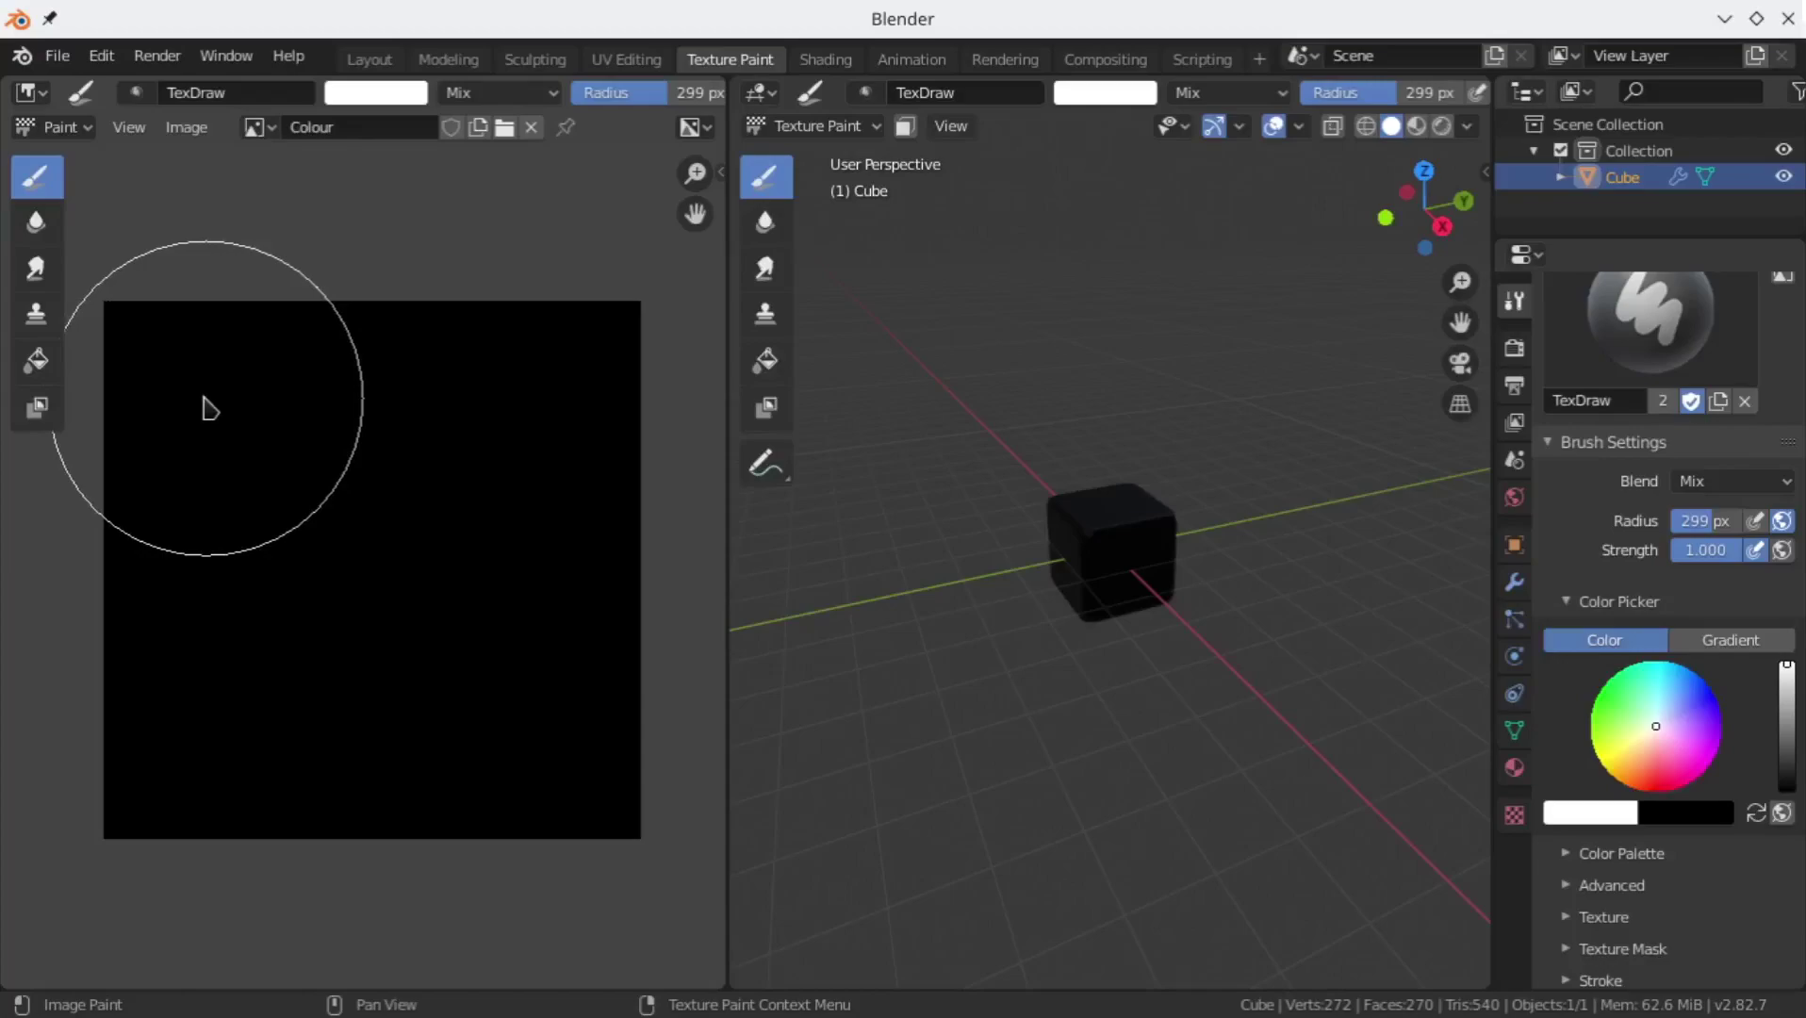
Step: Paint white, green, yellow, orange-red, red and blue dabs across the Colour texture
click(207, 403)
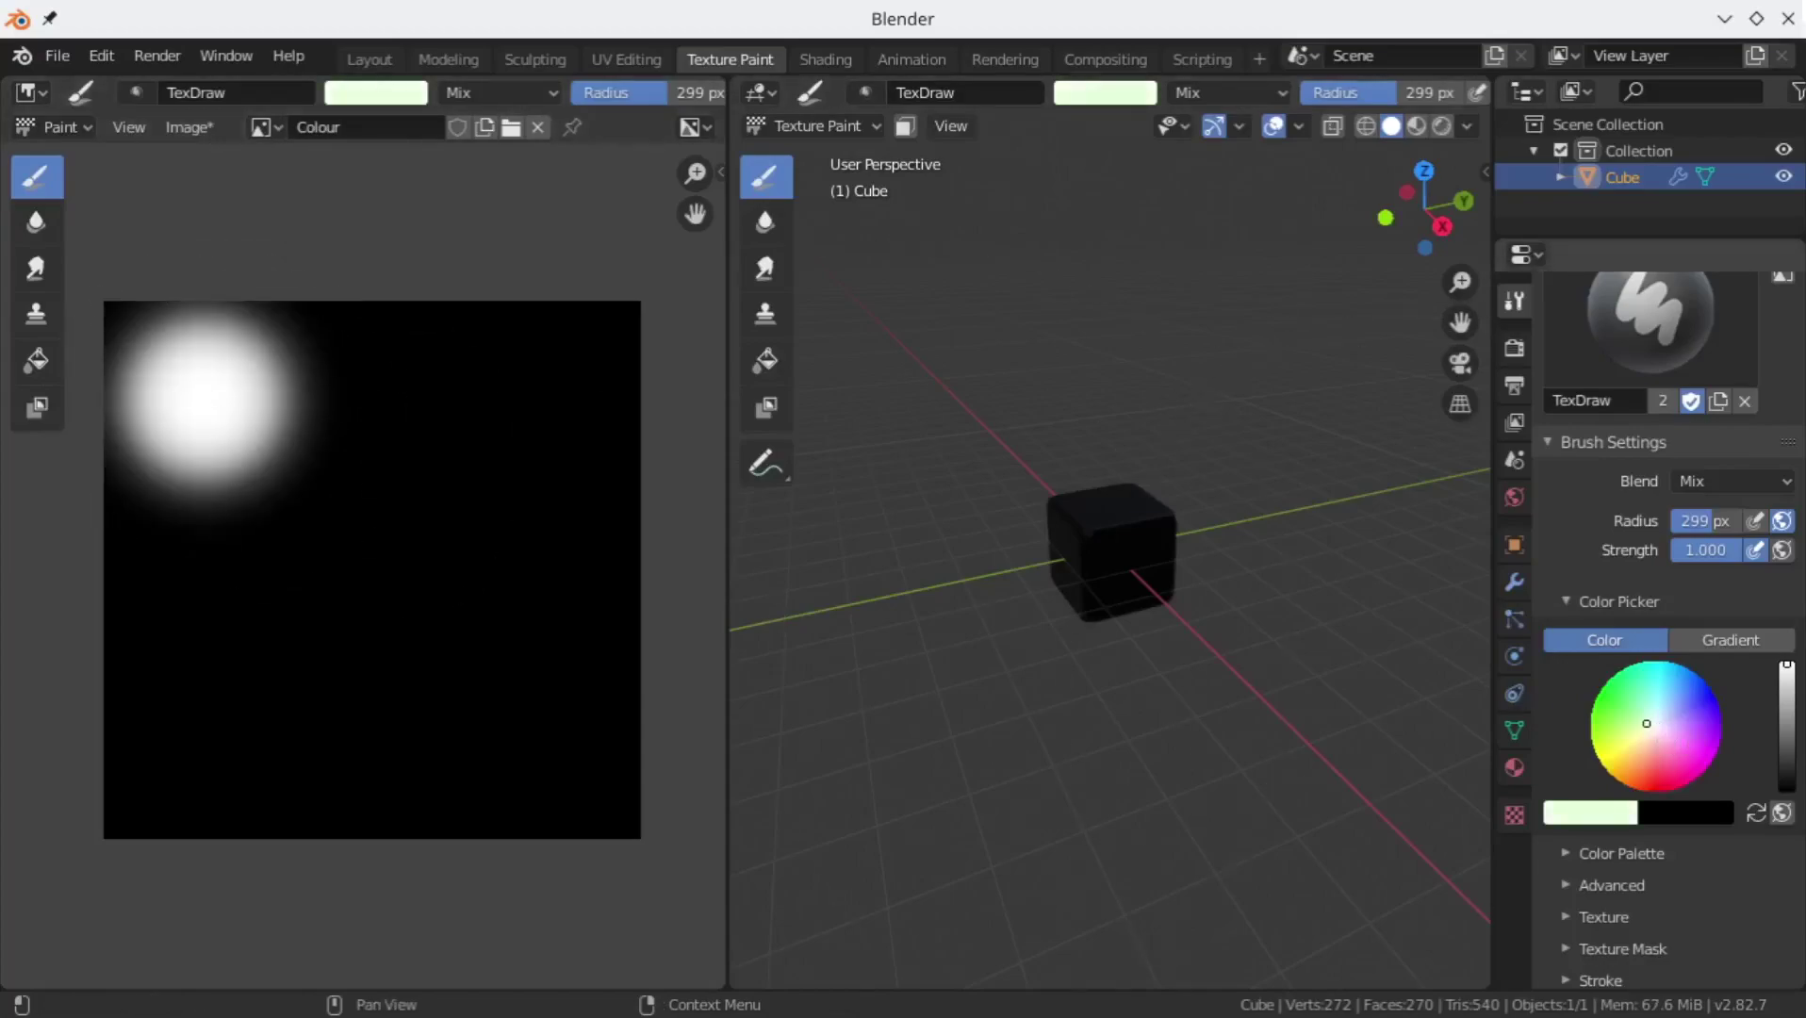
click(1608, 700)
click(439, 408)
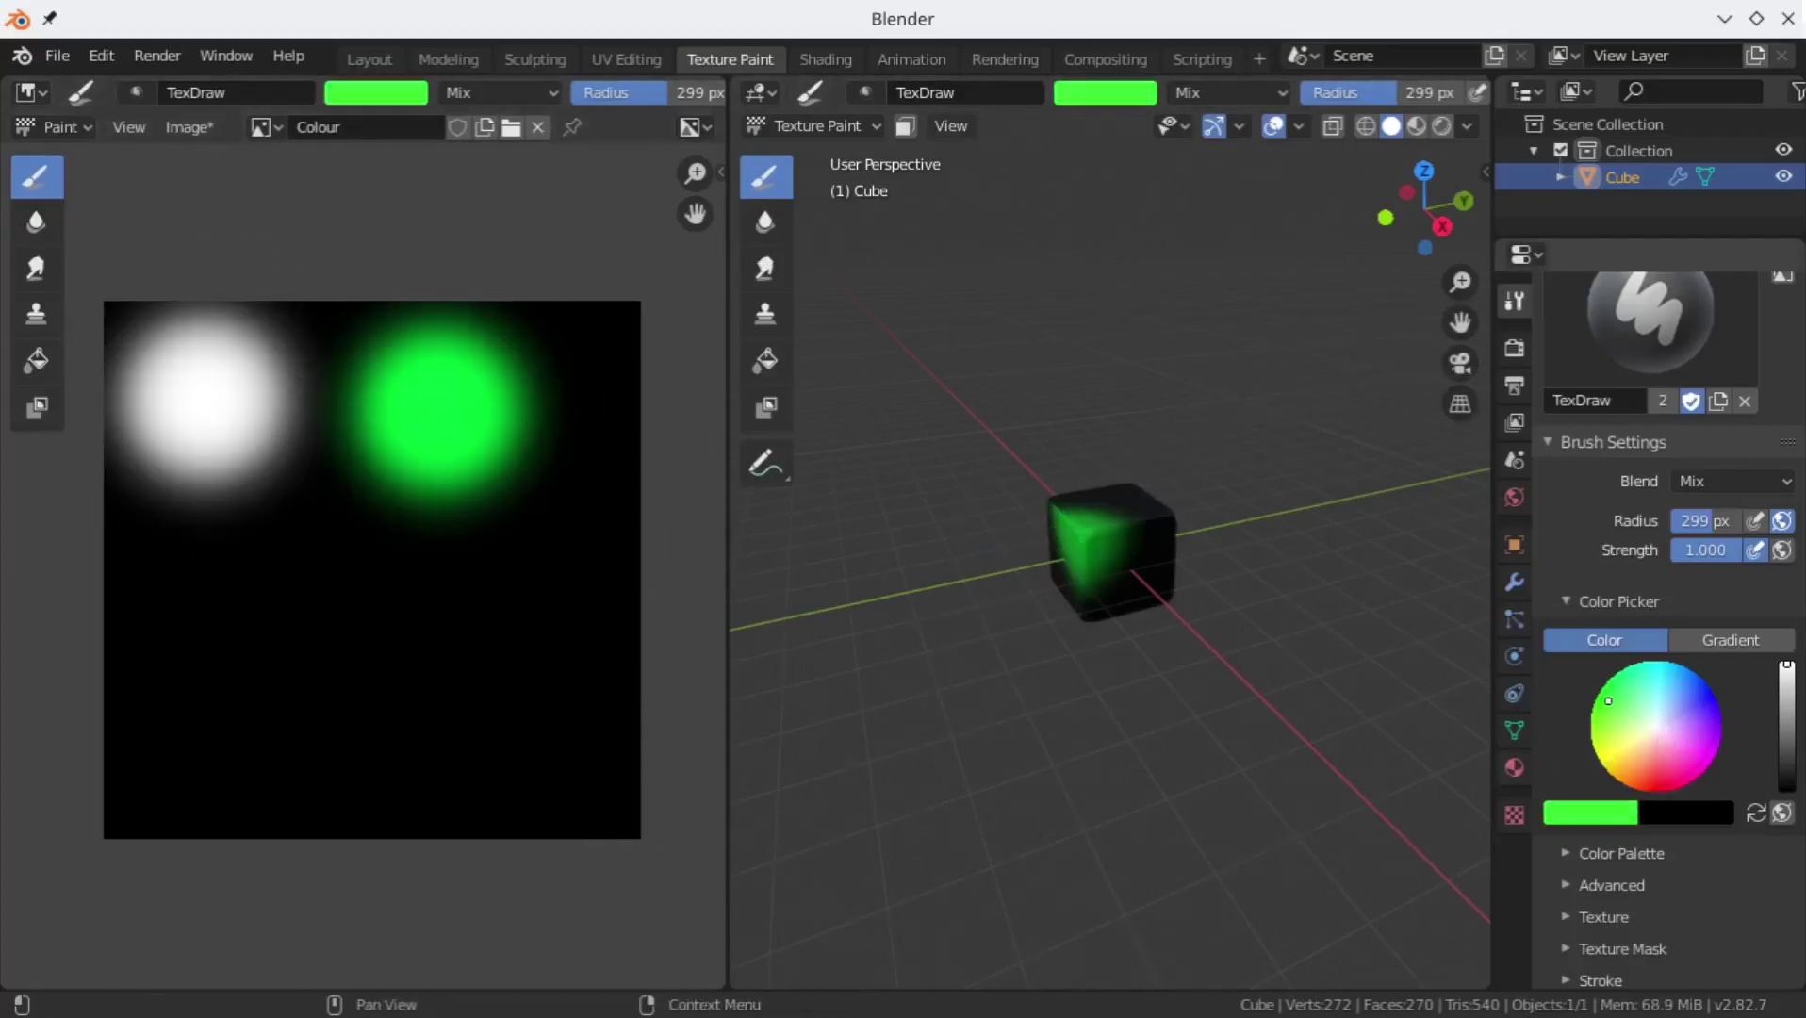
click(1605, 752)
click(165, 634)
click(1642, 790)
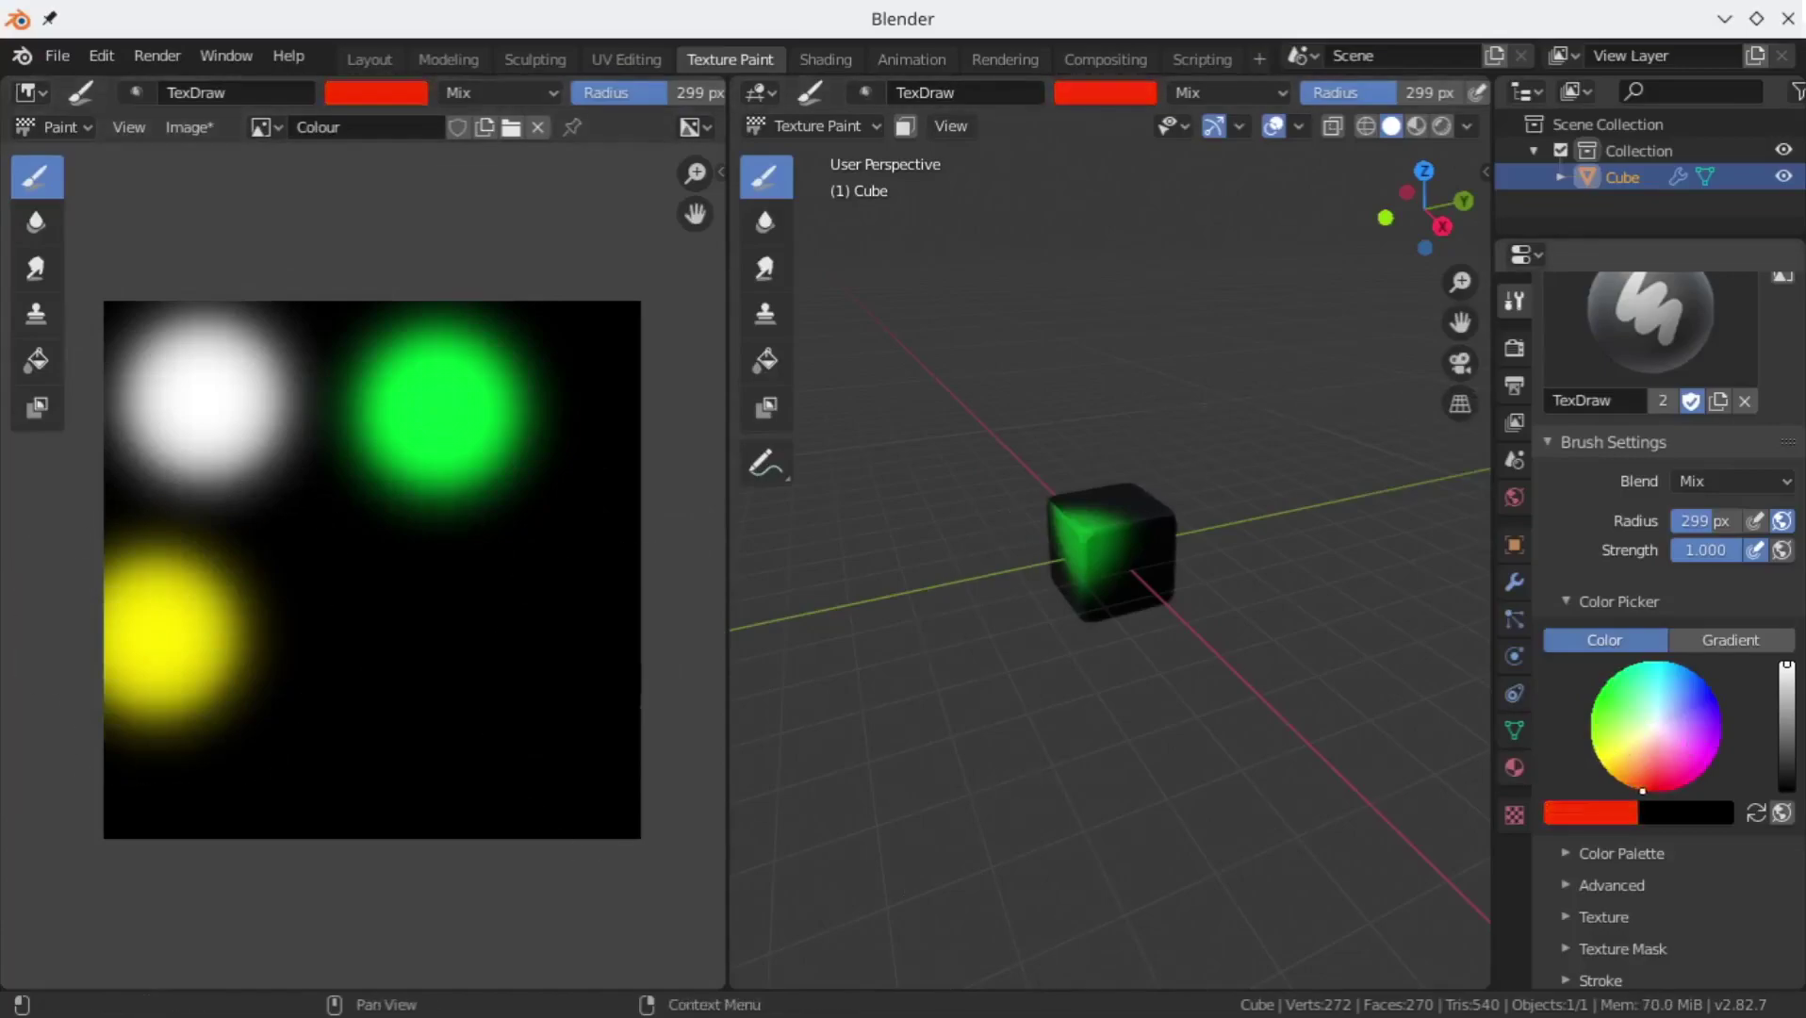
click(372, 626)
click(1685, 784)
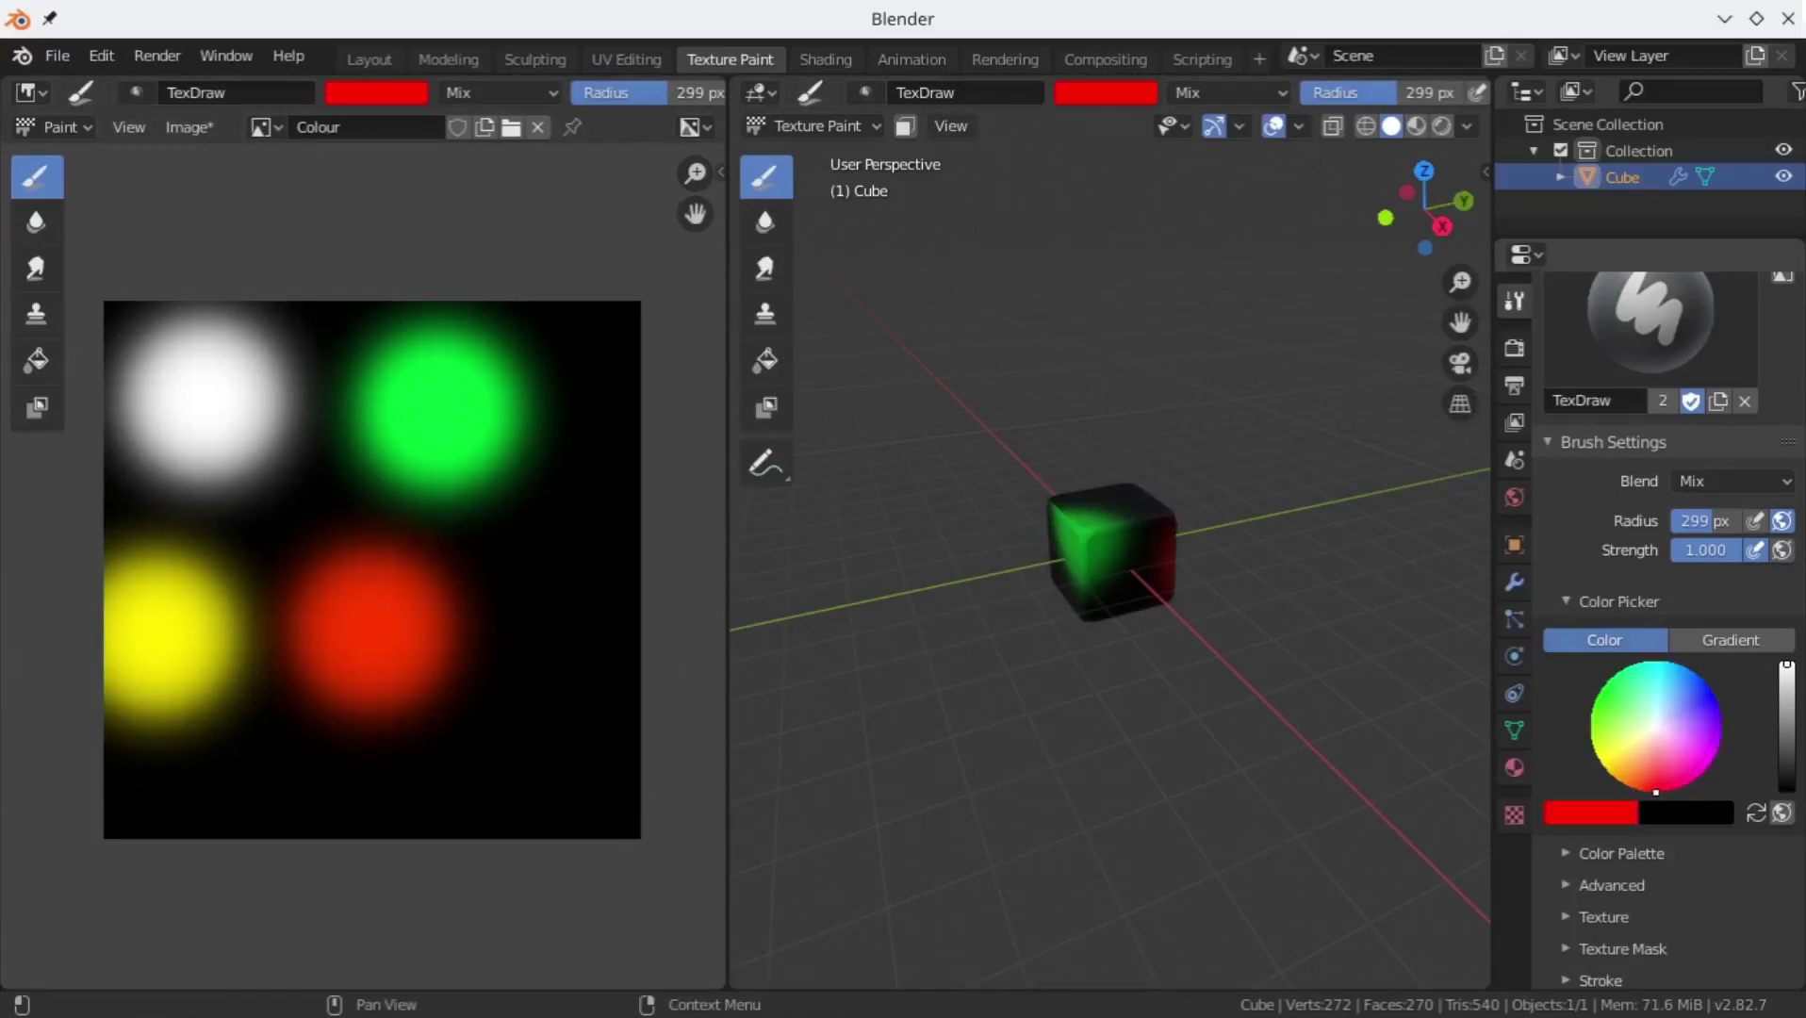
click(560, 615)
click(1714, 696)
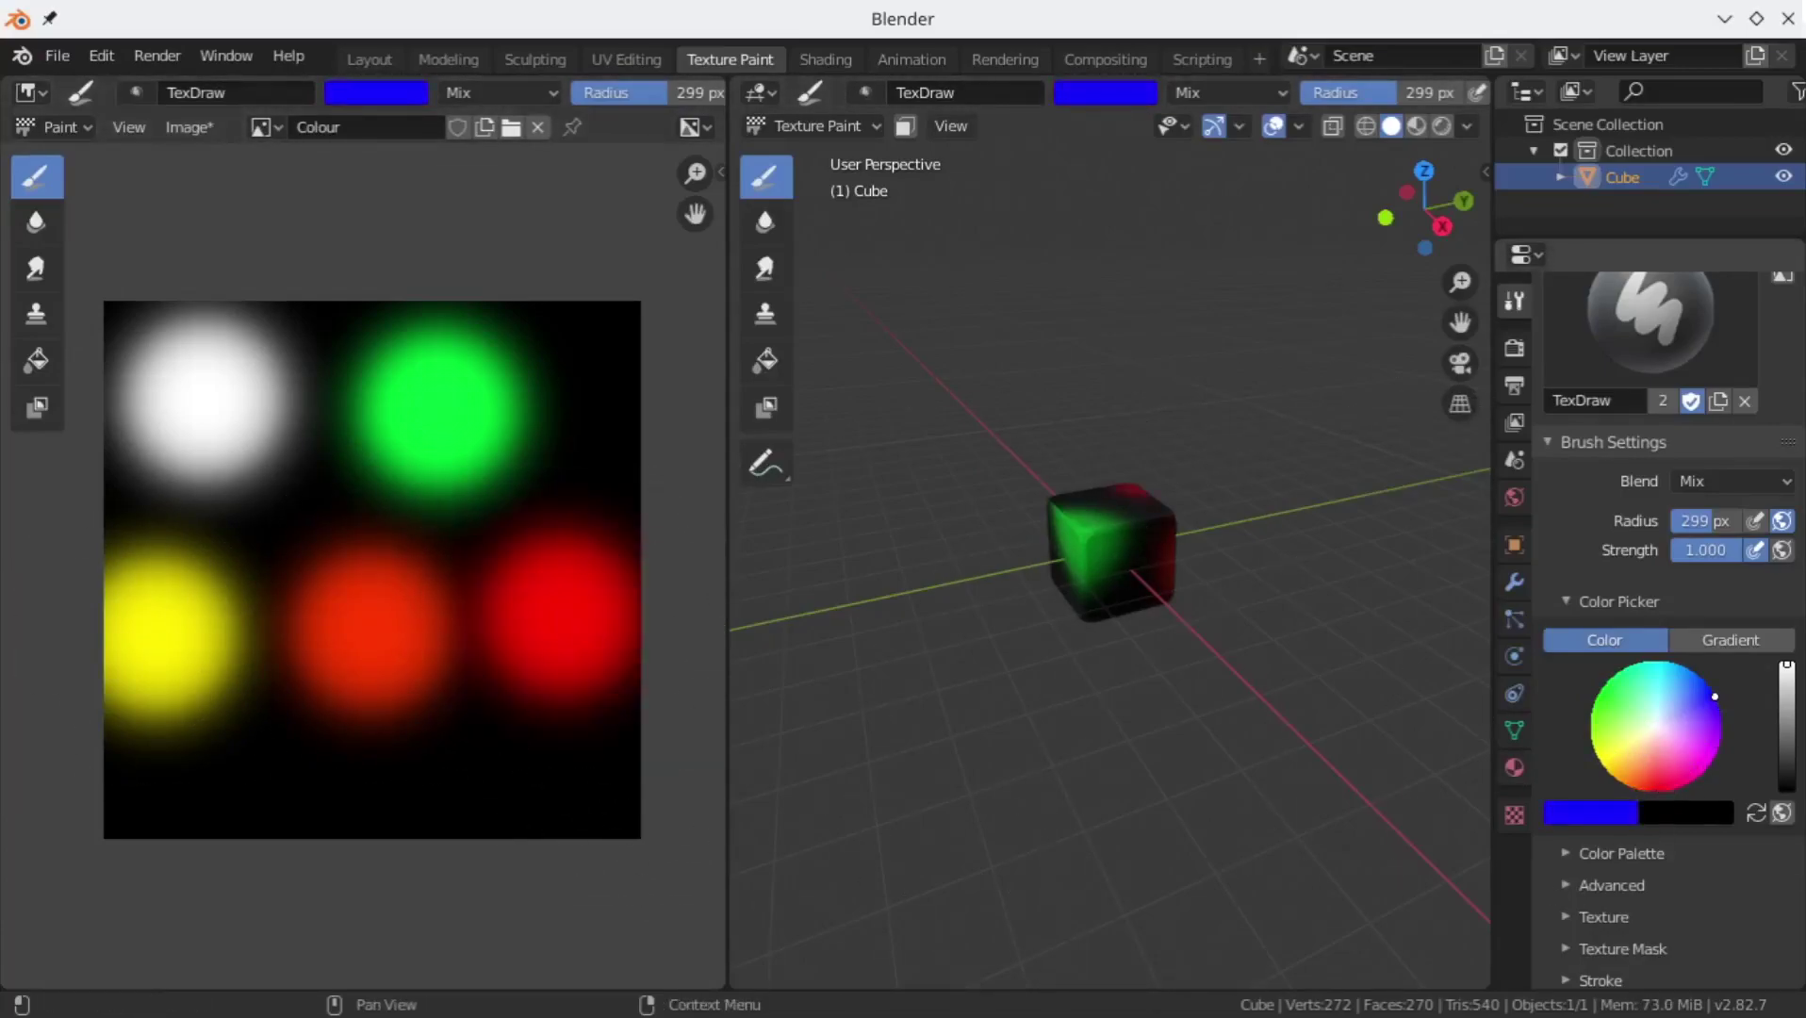
click(254, 778)
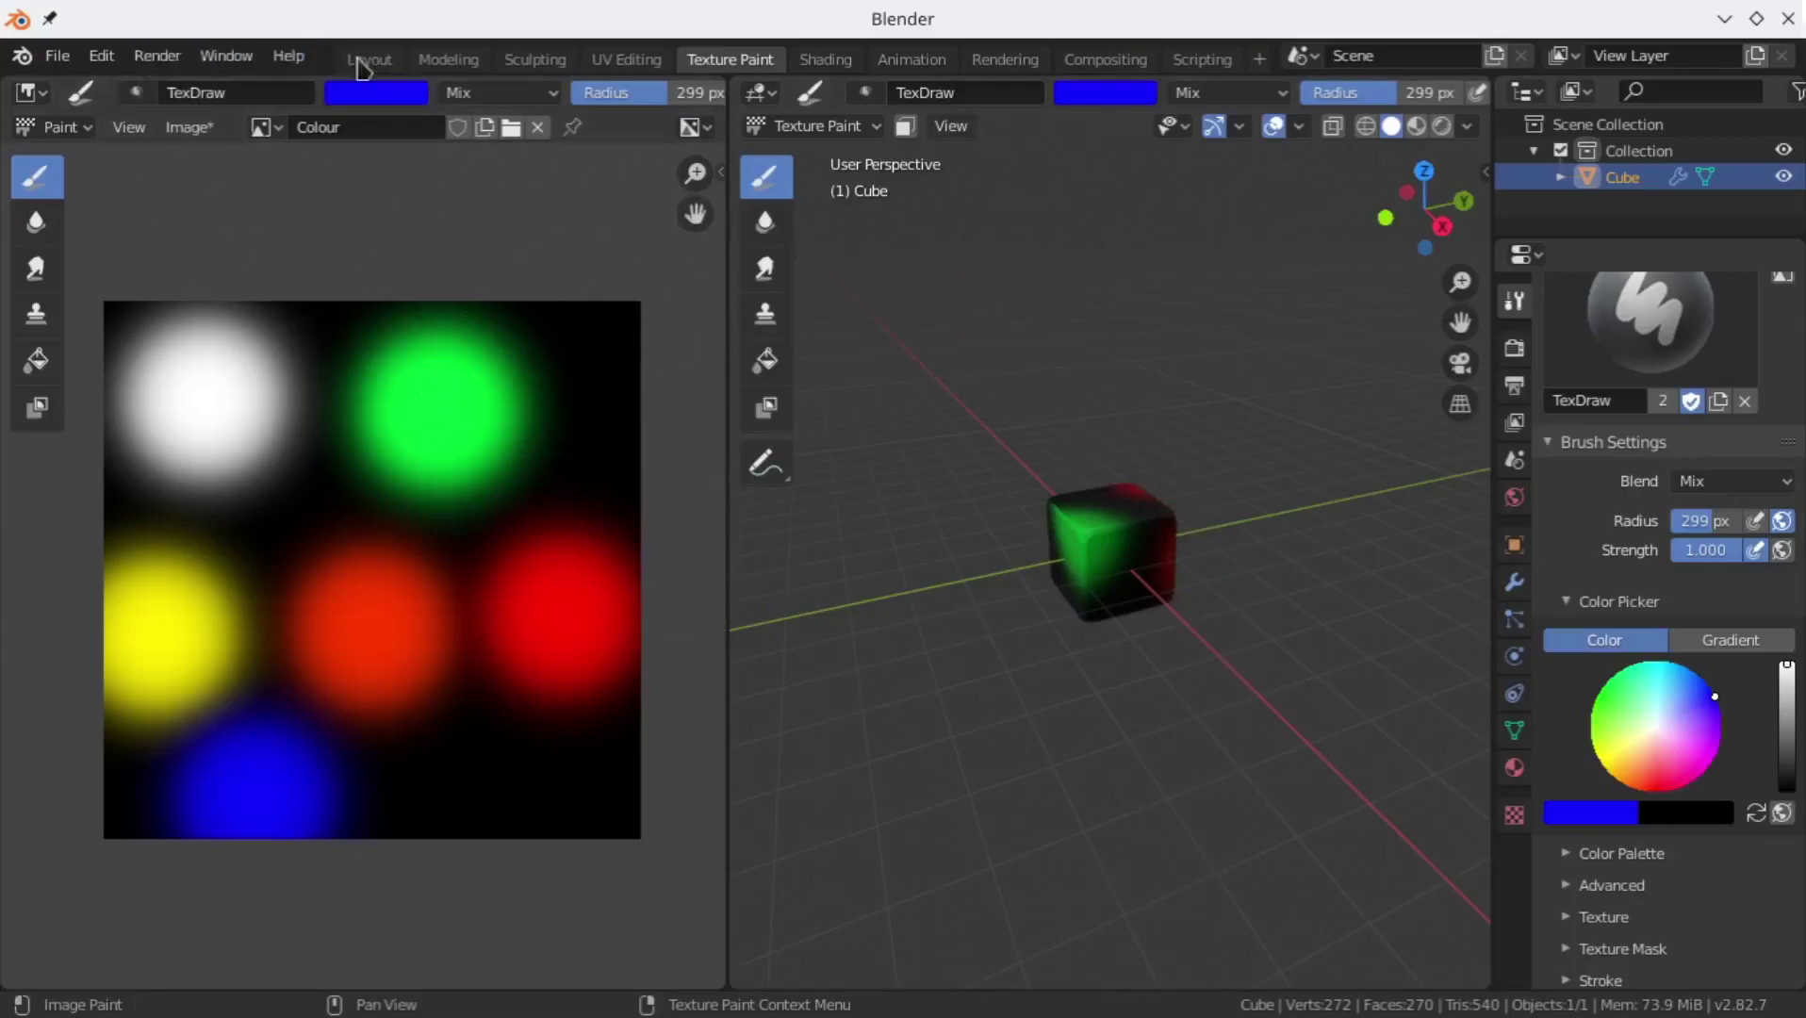
Step: Open the UV Editing workspace in Material Preview, enlarging both the 3D view and the UV image area
key(ctrl+Page_Up)
scroll(528, 534, down, 5)
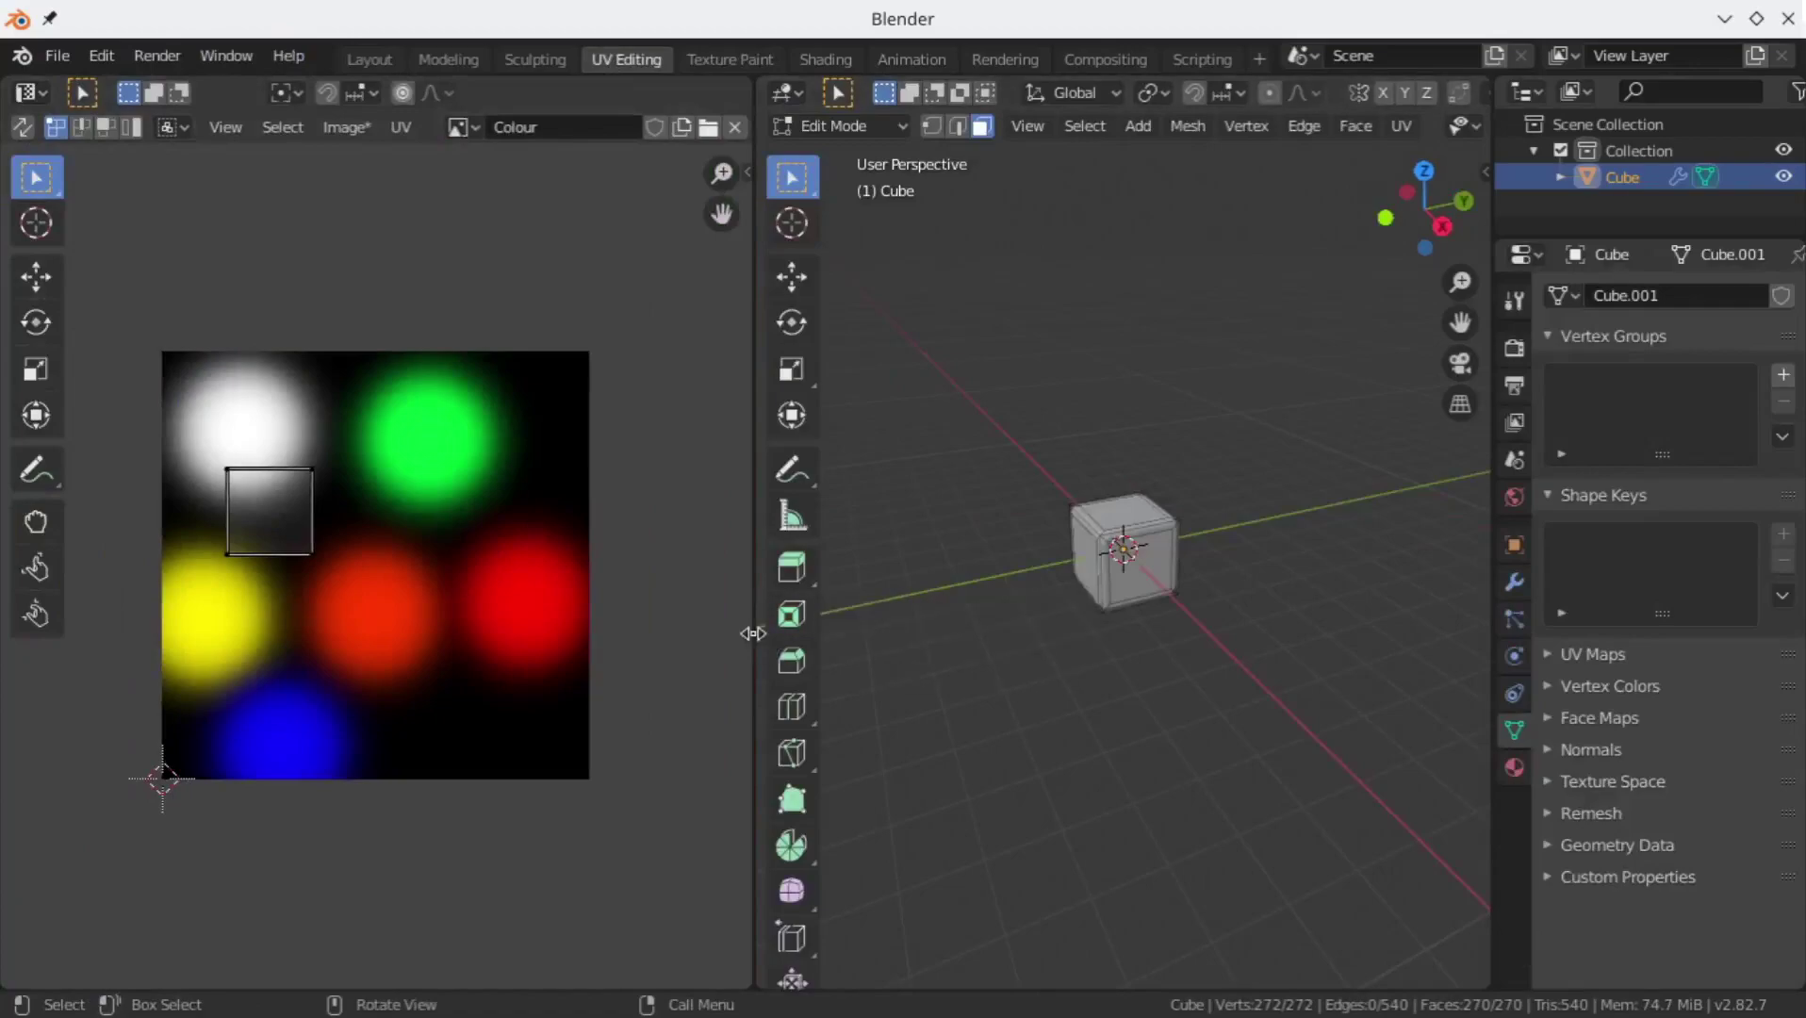
drag(753, 633, 492, 637)
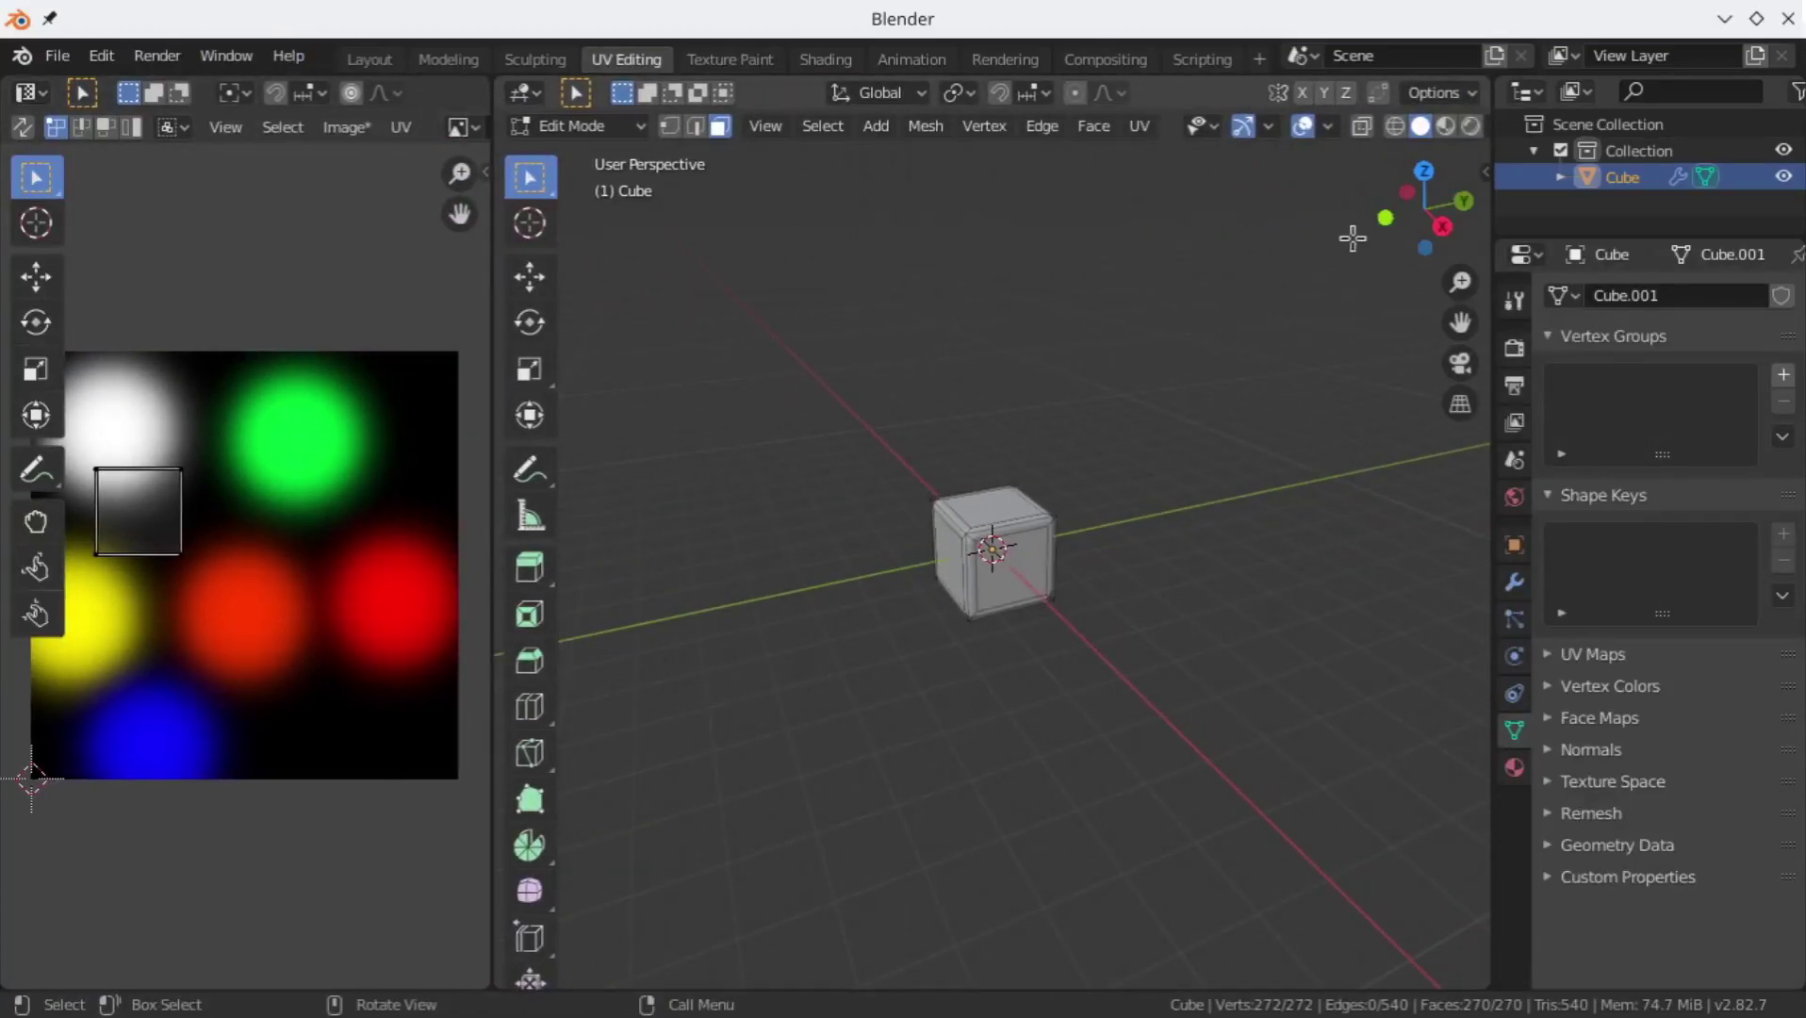
click(1445, 126)
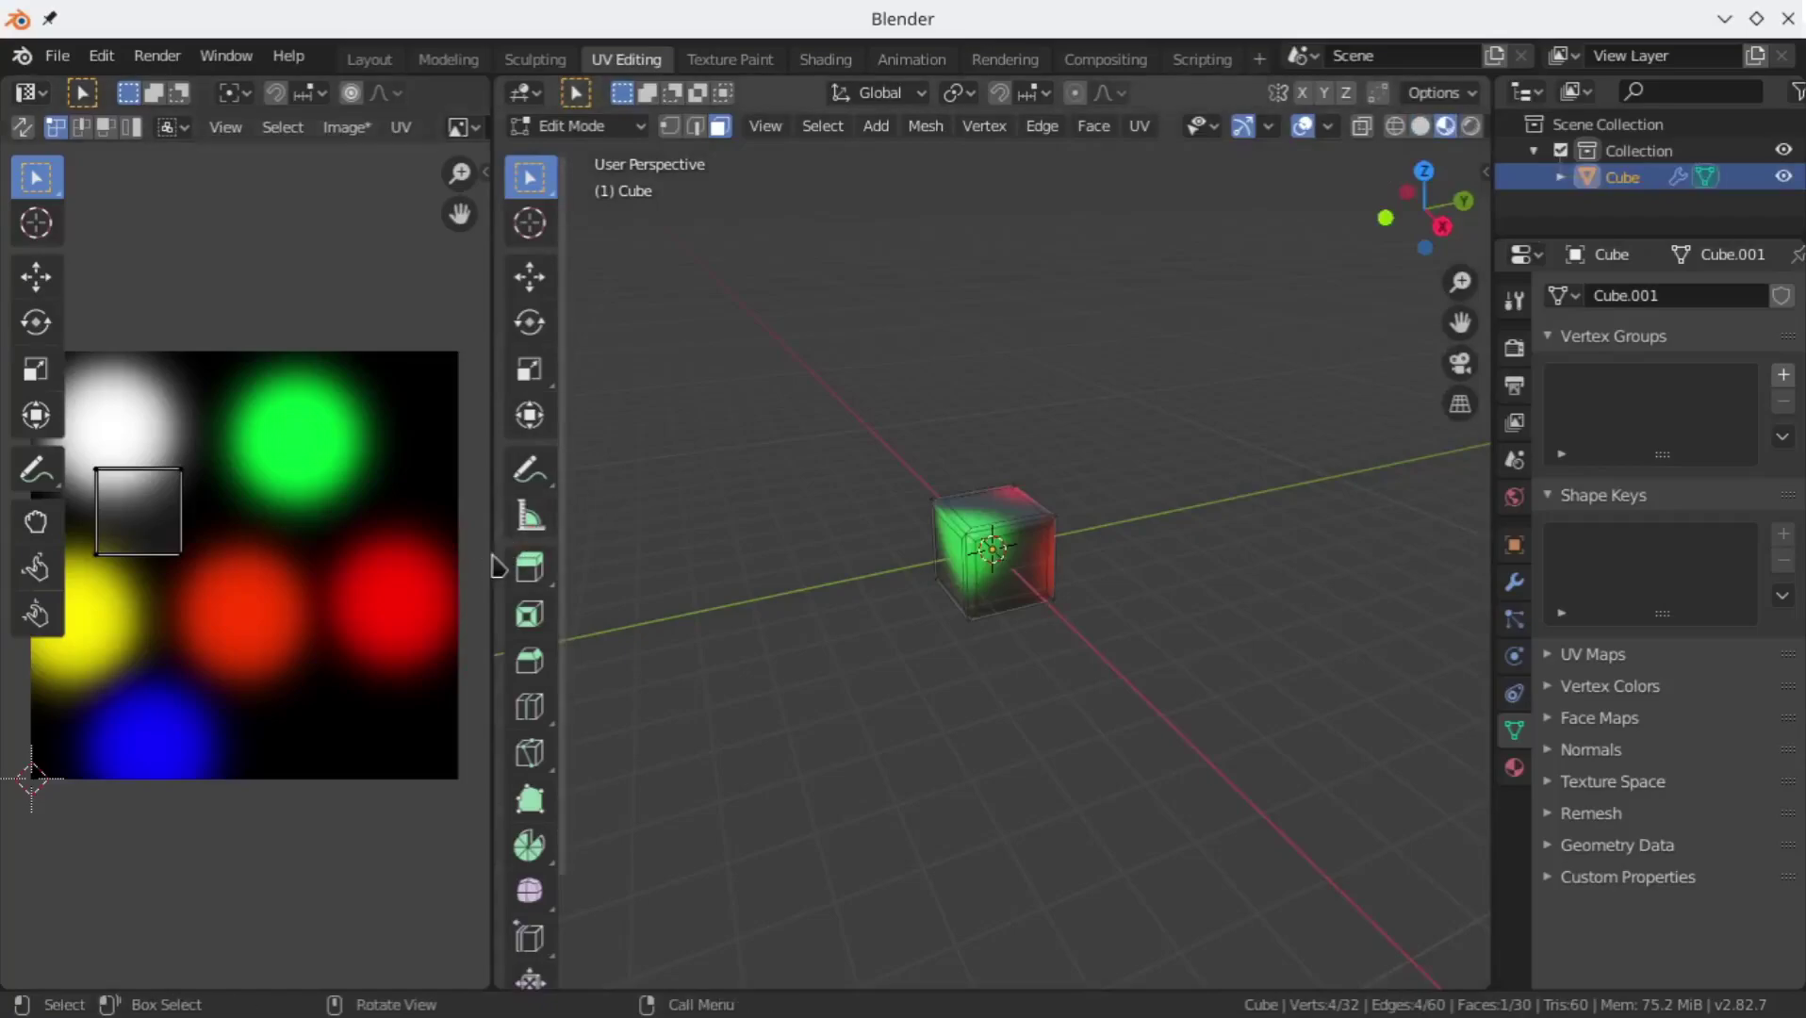
drag(492, 566, 774, 552)
scroll(1120, 705, up, 3)
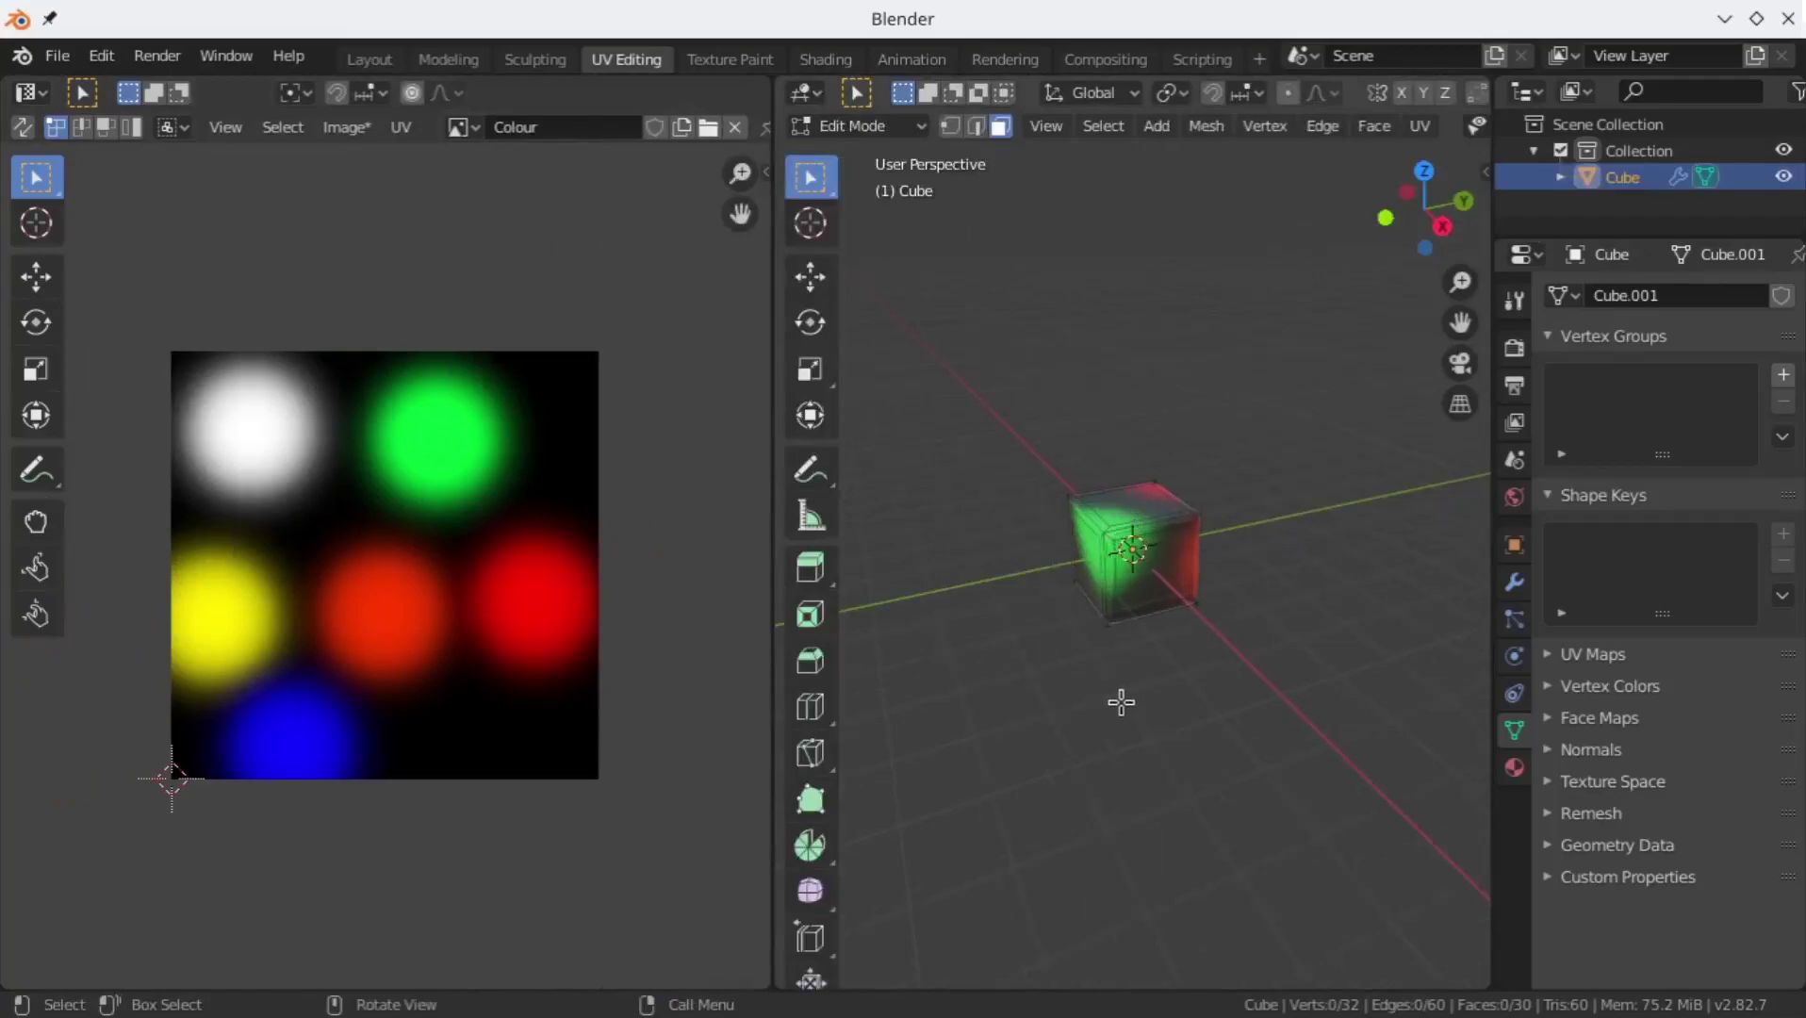
Step: Map the top face's UVs onto the yellow spot and the bottom face's onto the white spot
click(1117, 501)
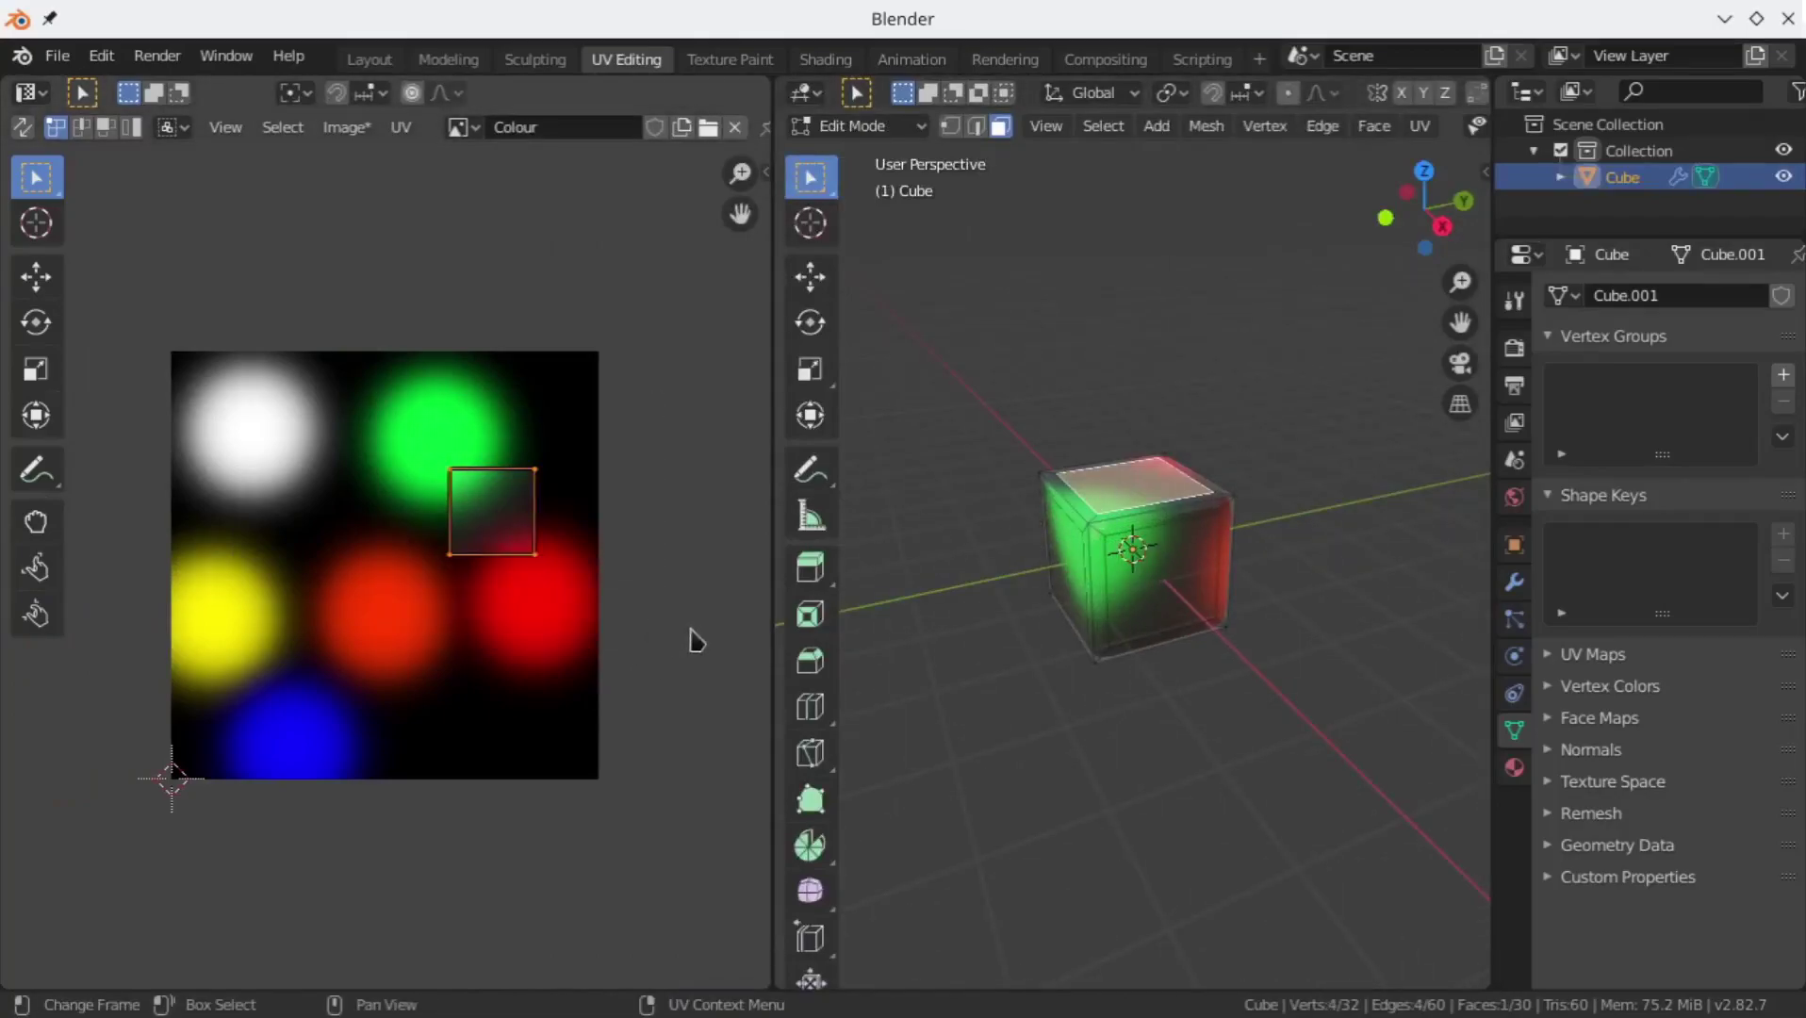
key(g)
click(491, 577)
middle_drag(1164, 759, 1178, 795)
click(1159, 698)
key(g)
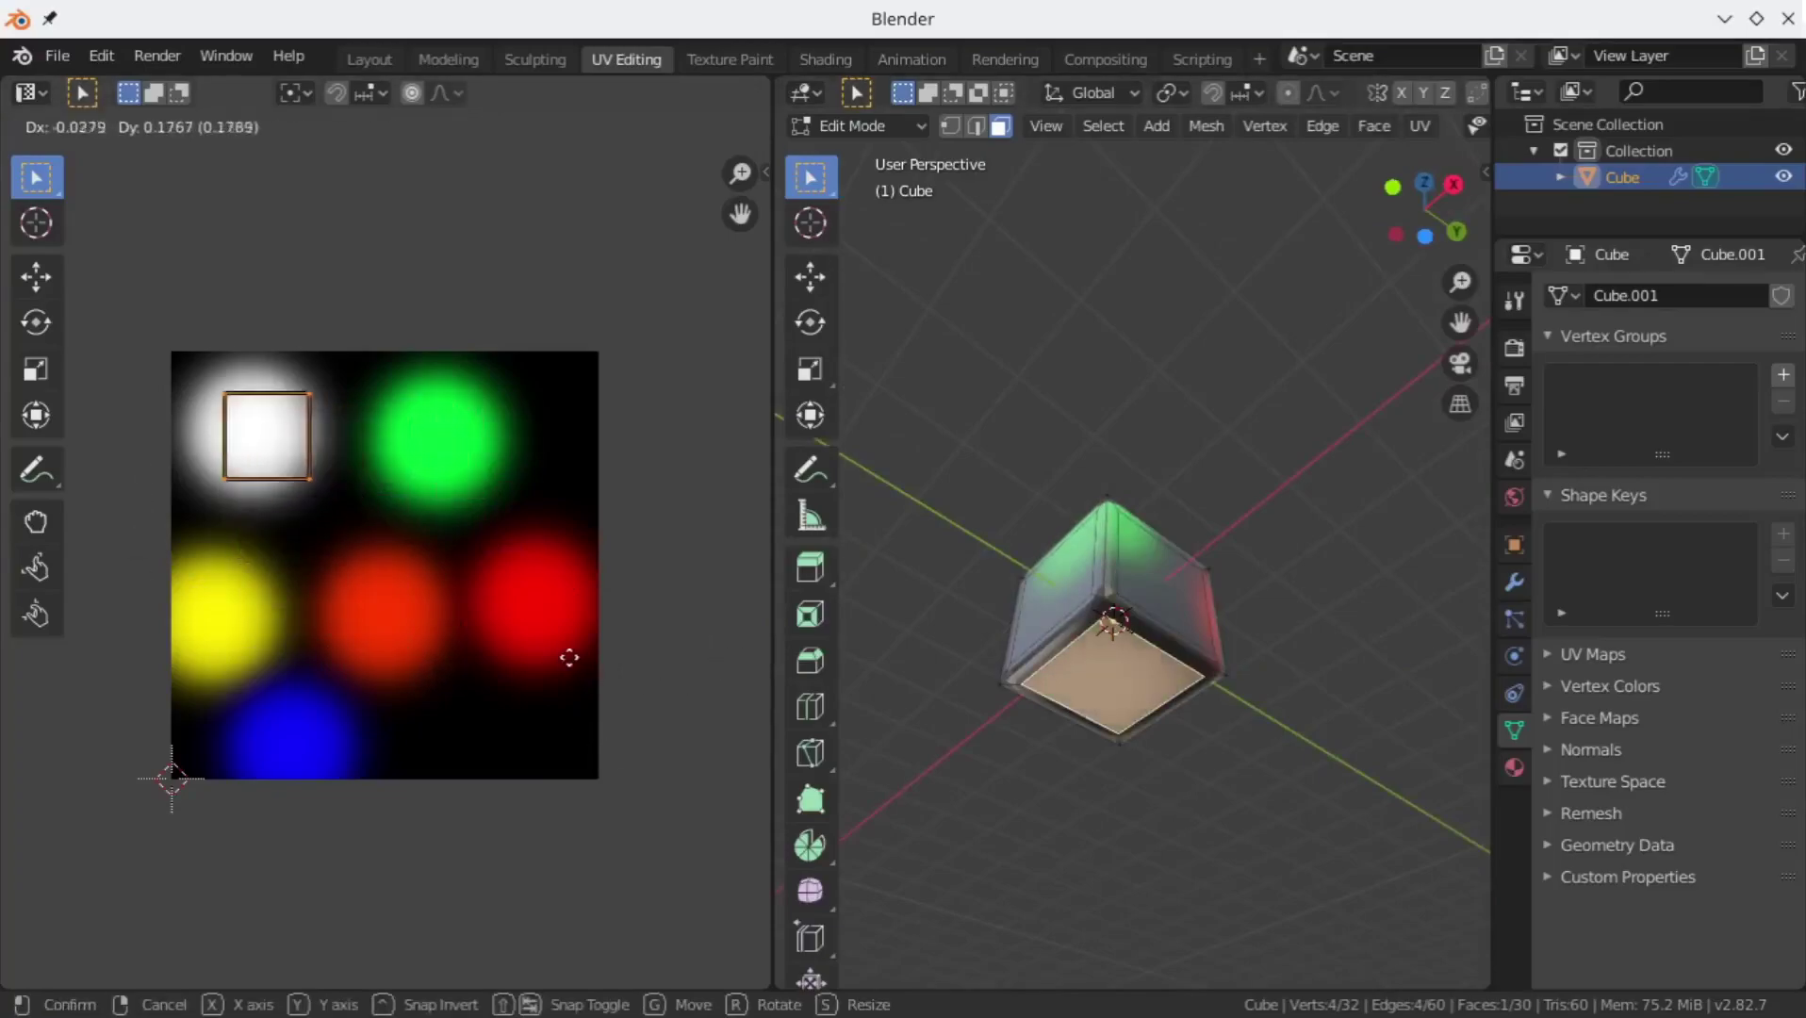
click(556, 653)
key(s)
key(Escape)
click(1262, 618)
Step: Map the front face's UVs onto the green spot and another side face onto a red spot
middle_drag(1262, 619, 1263, 754)
click(1098, 631)
key(s)
click(464, 536)
key(g)
click(512, 576)
click(971, 651)
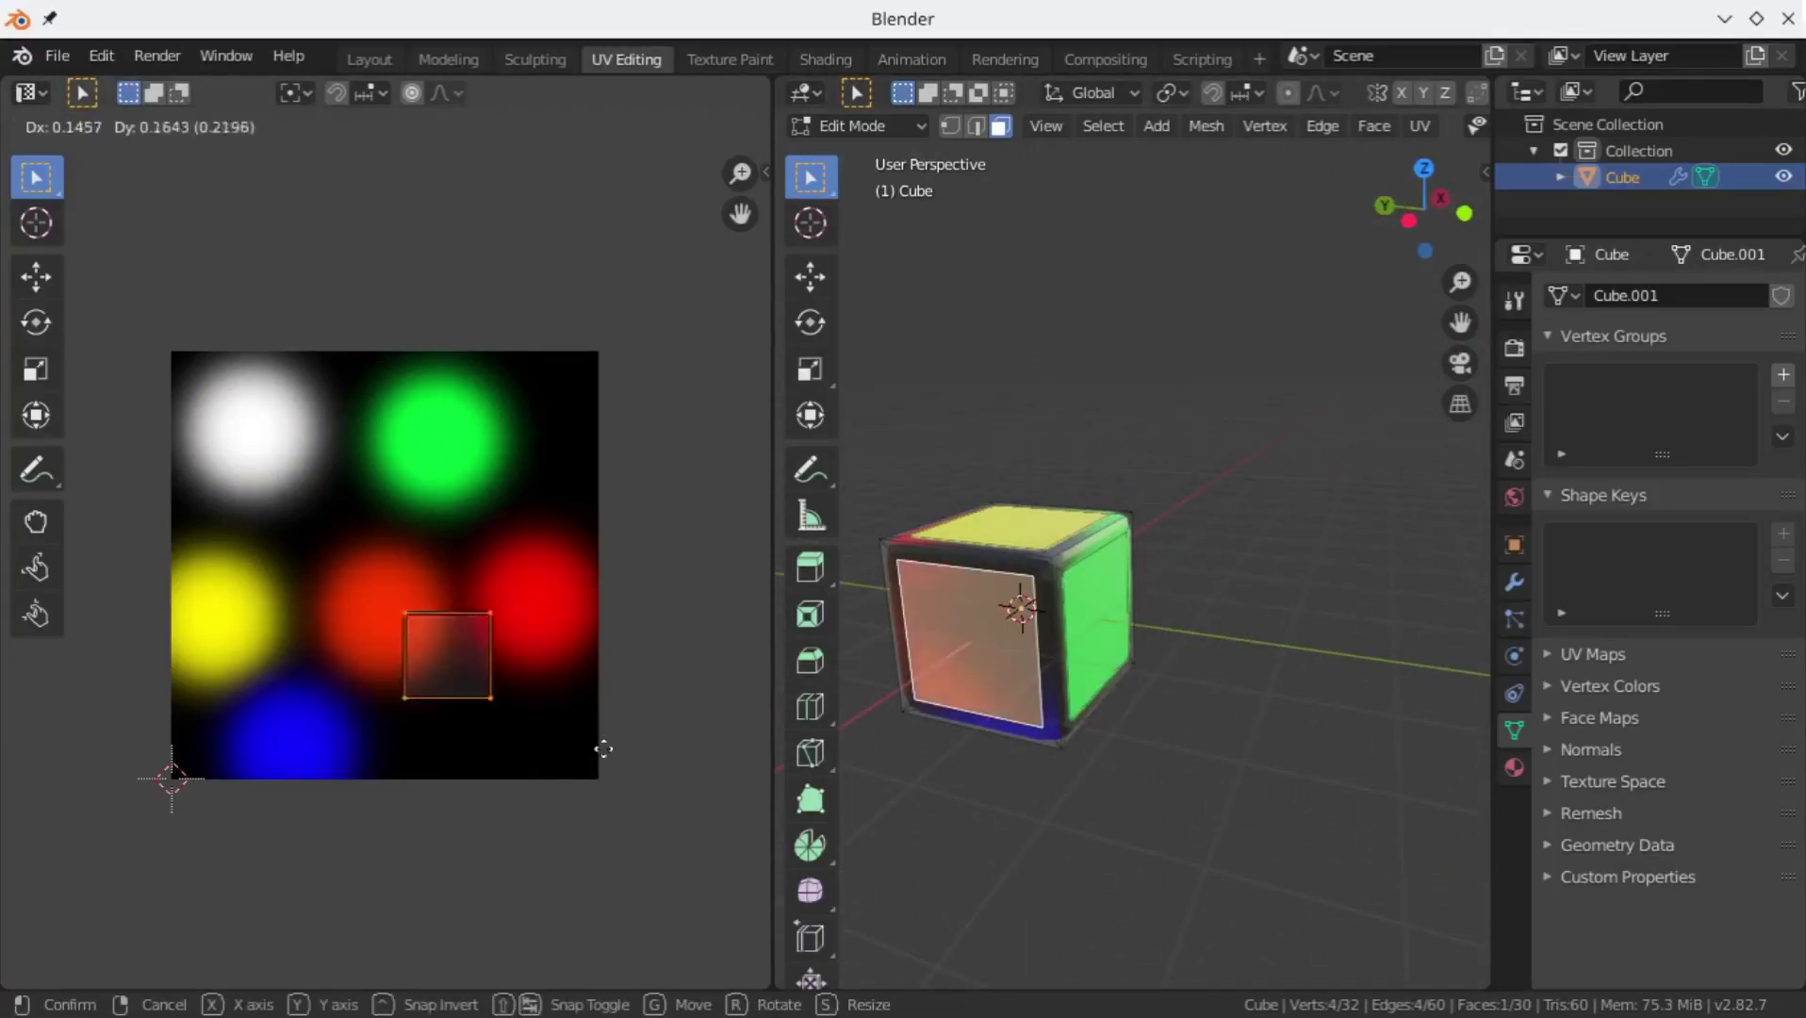
key(s)
click(630, 724)
click(967, 848)
Step: Map the remaining side faces' UVs onto the blue and red spots
middle_drag(967, 848, 1134, 705)
click(1056, 712)
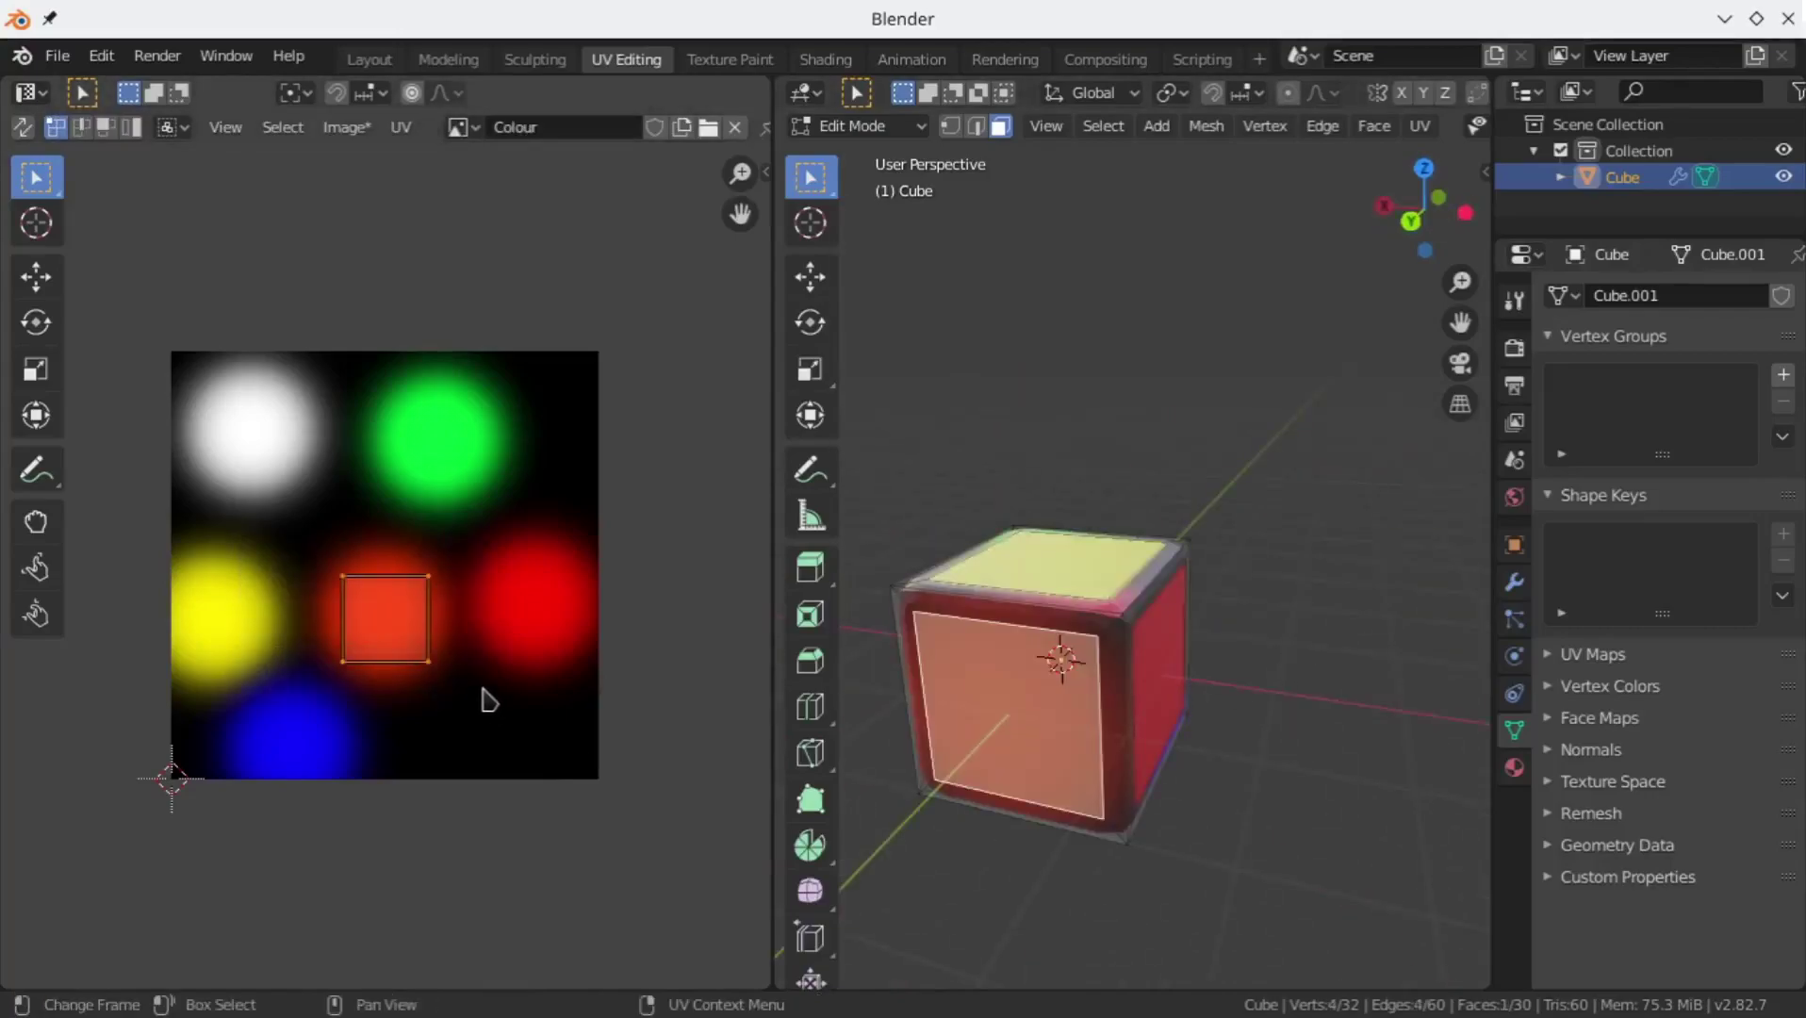
key(g)
click(499, 811)
key(s)
click(528, 853)
click(1037, 849)
middle_drag(1037, 848, 1161, 659)
click(1169, 603)
middle_drag(1335, 674, 1301, 736)
key(g)
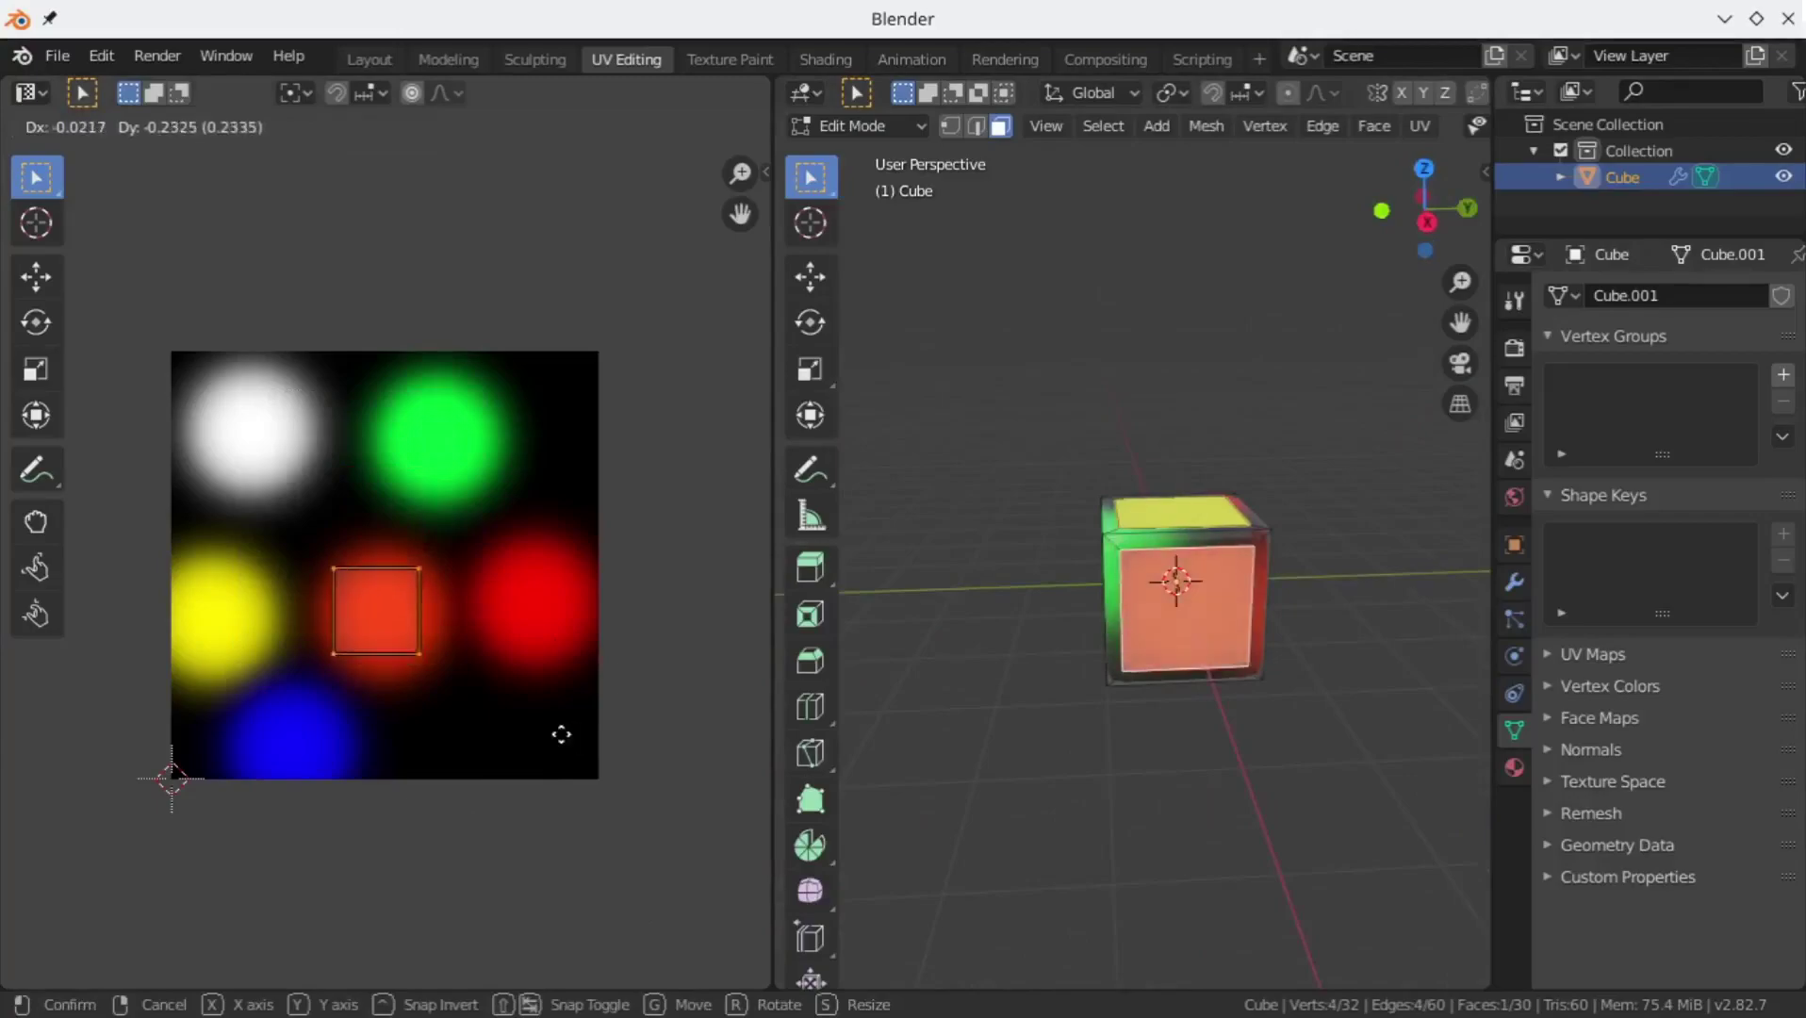
click(613, 760)
scroll(1218, 806, down, 4)
click(1218, 806)
middle_drag(1218, 806, 1305, 744)
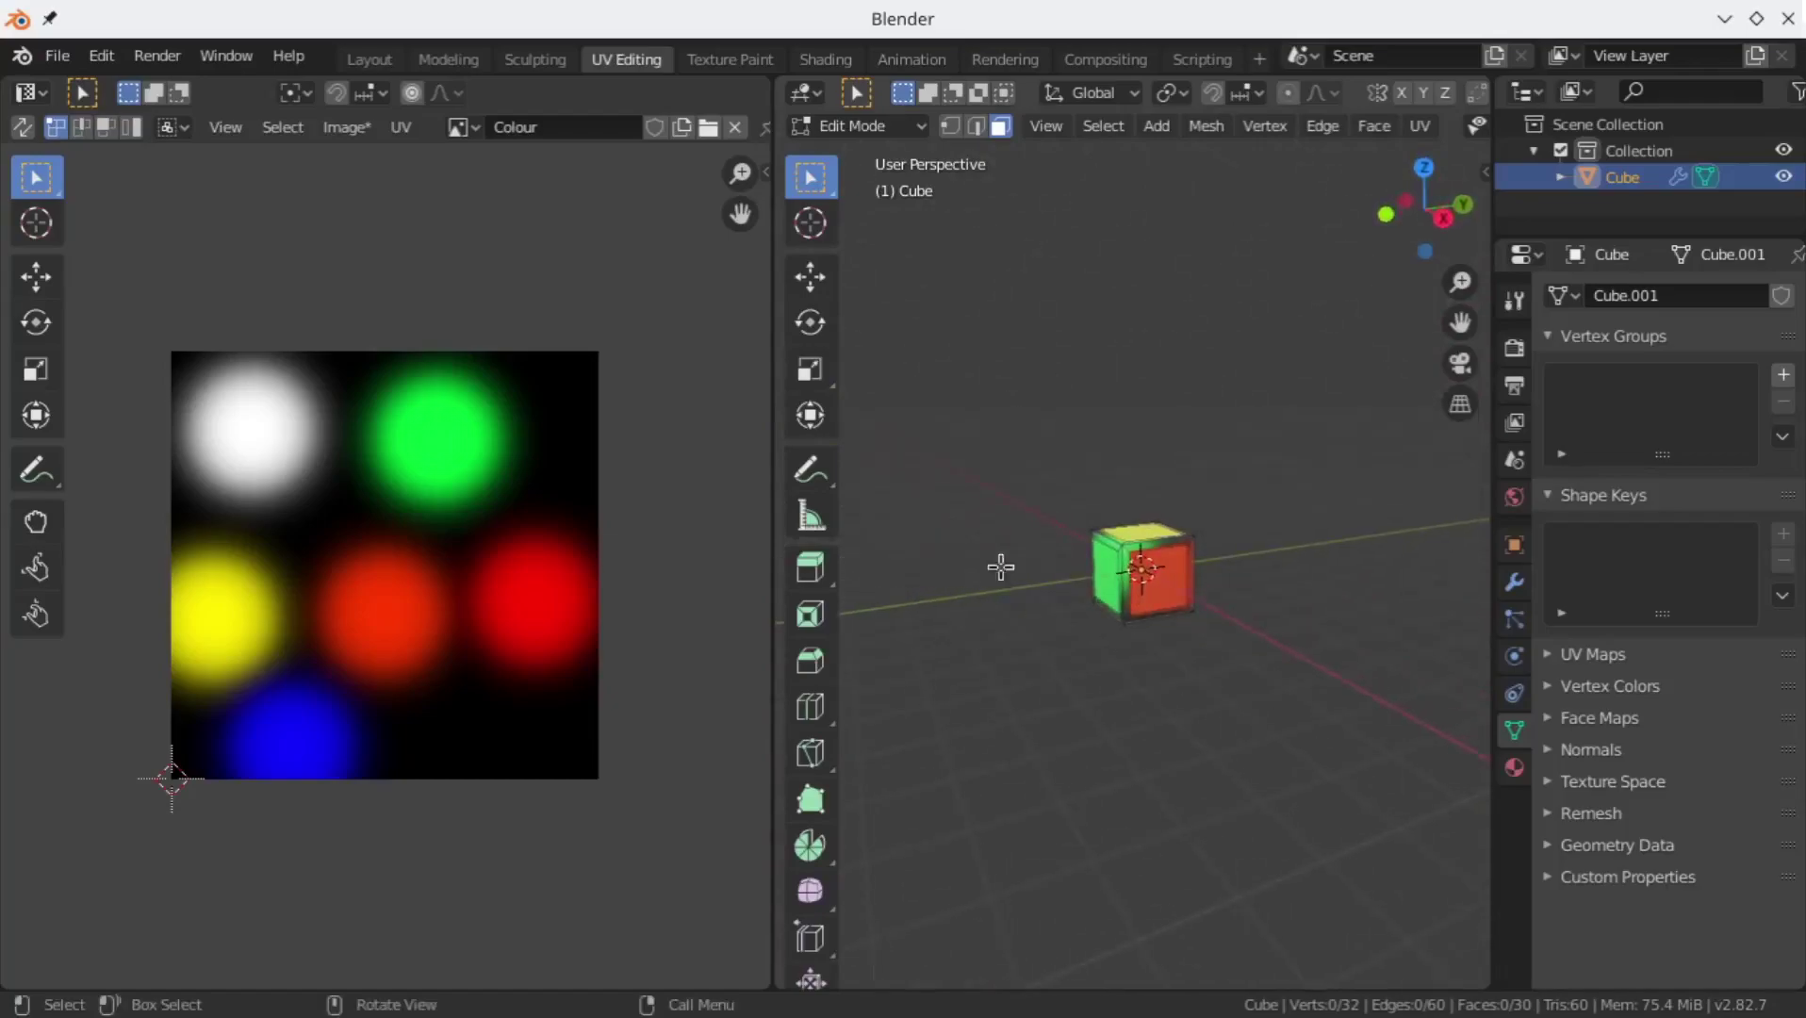
Step: Return to the Layout workspace in Material Preview to view the coloured cube
click(368, 59)
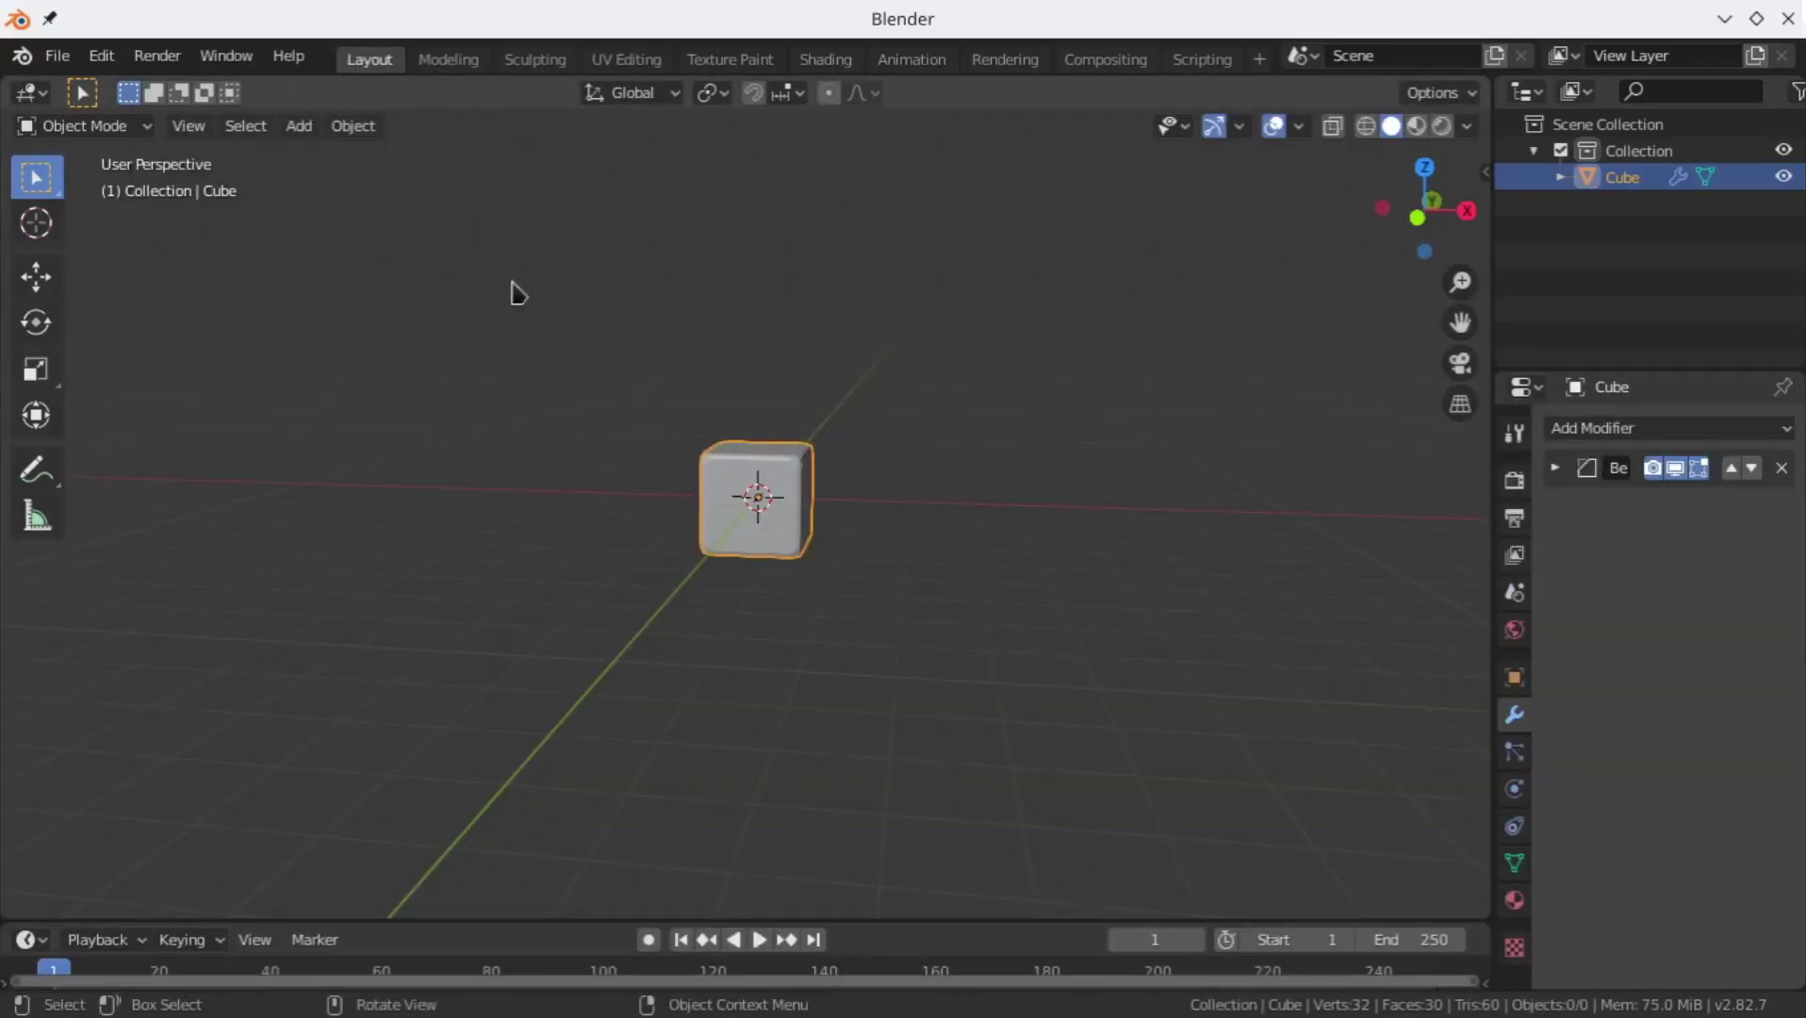
scroll(958, 650, up, 2)
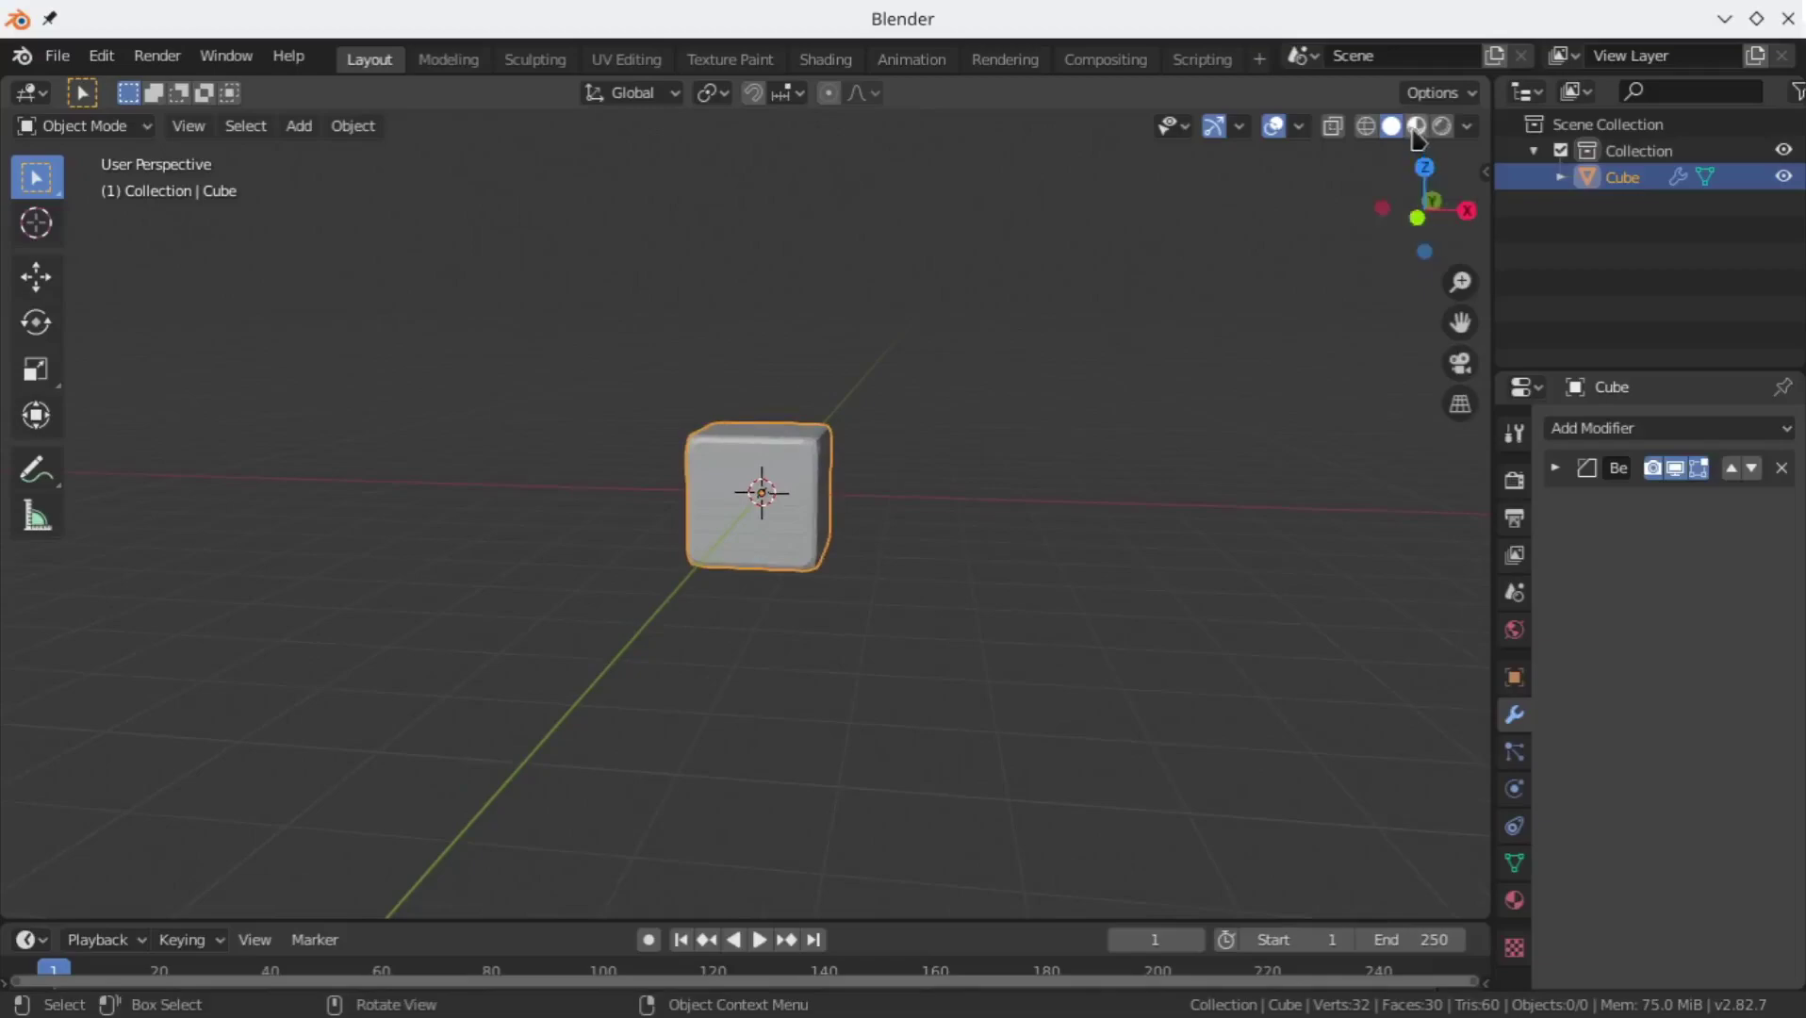
click(1416, 129)
scroll(922, 569, up, 2)
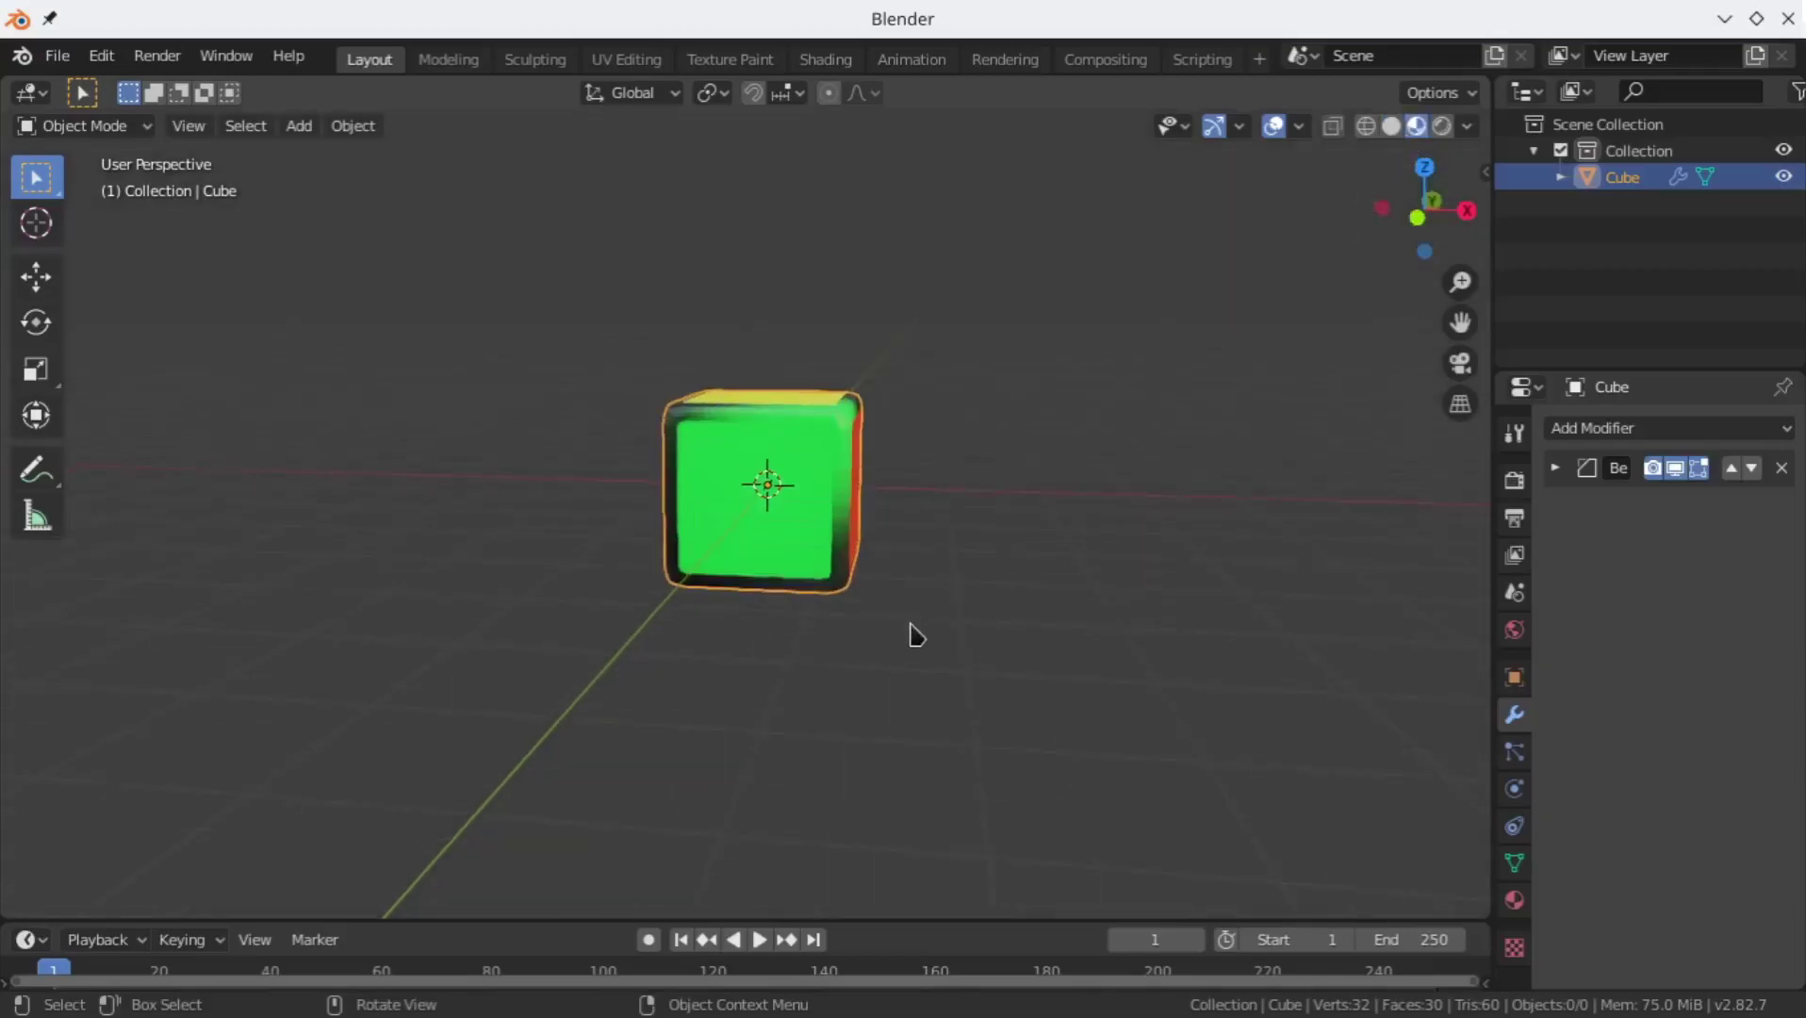
middle_drag(911, 633, 1439, 556)
Step: Add an Array modifier to the cube and raise its count to 3
click(1593, 429)
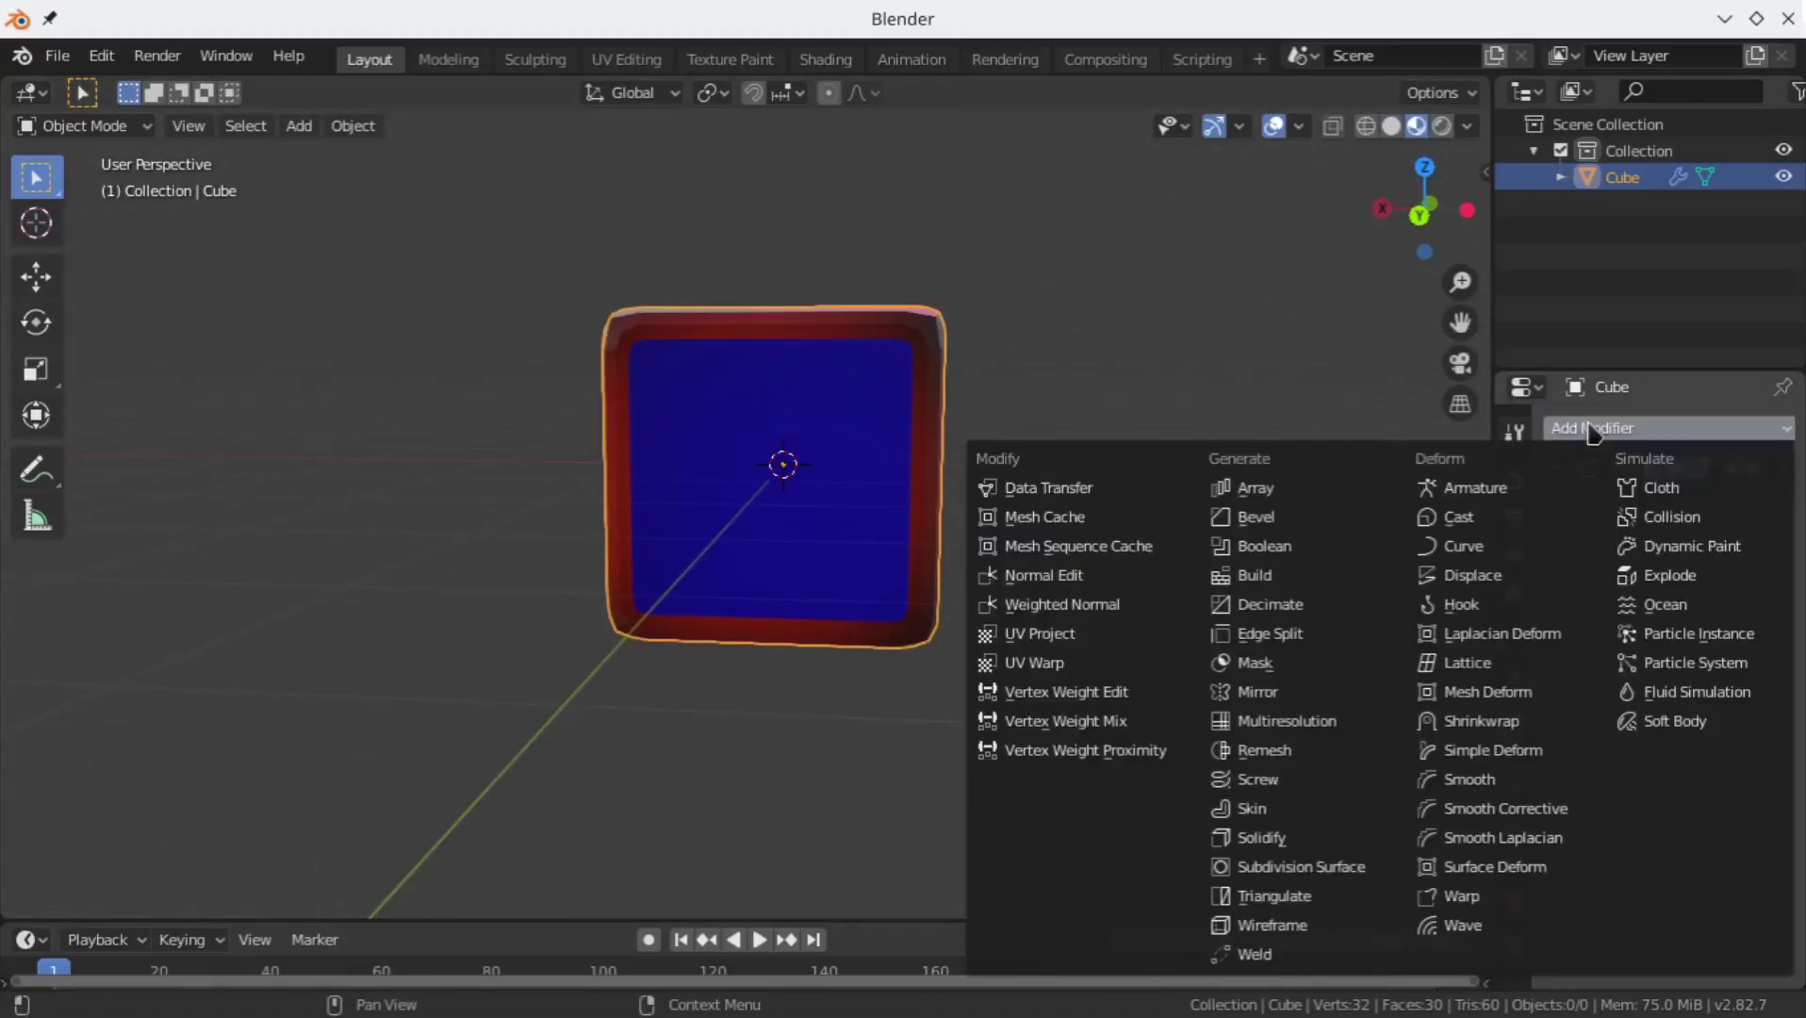
click(1274, 489)
scroll(1221, 495, down, 3)
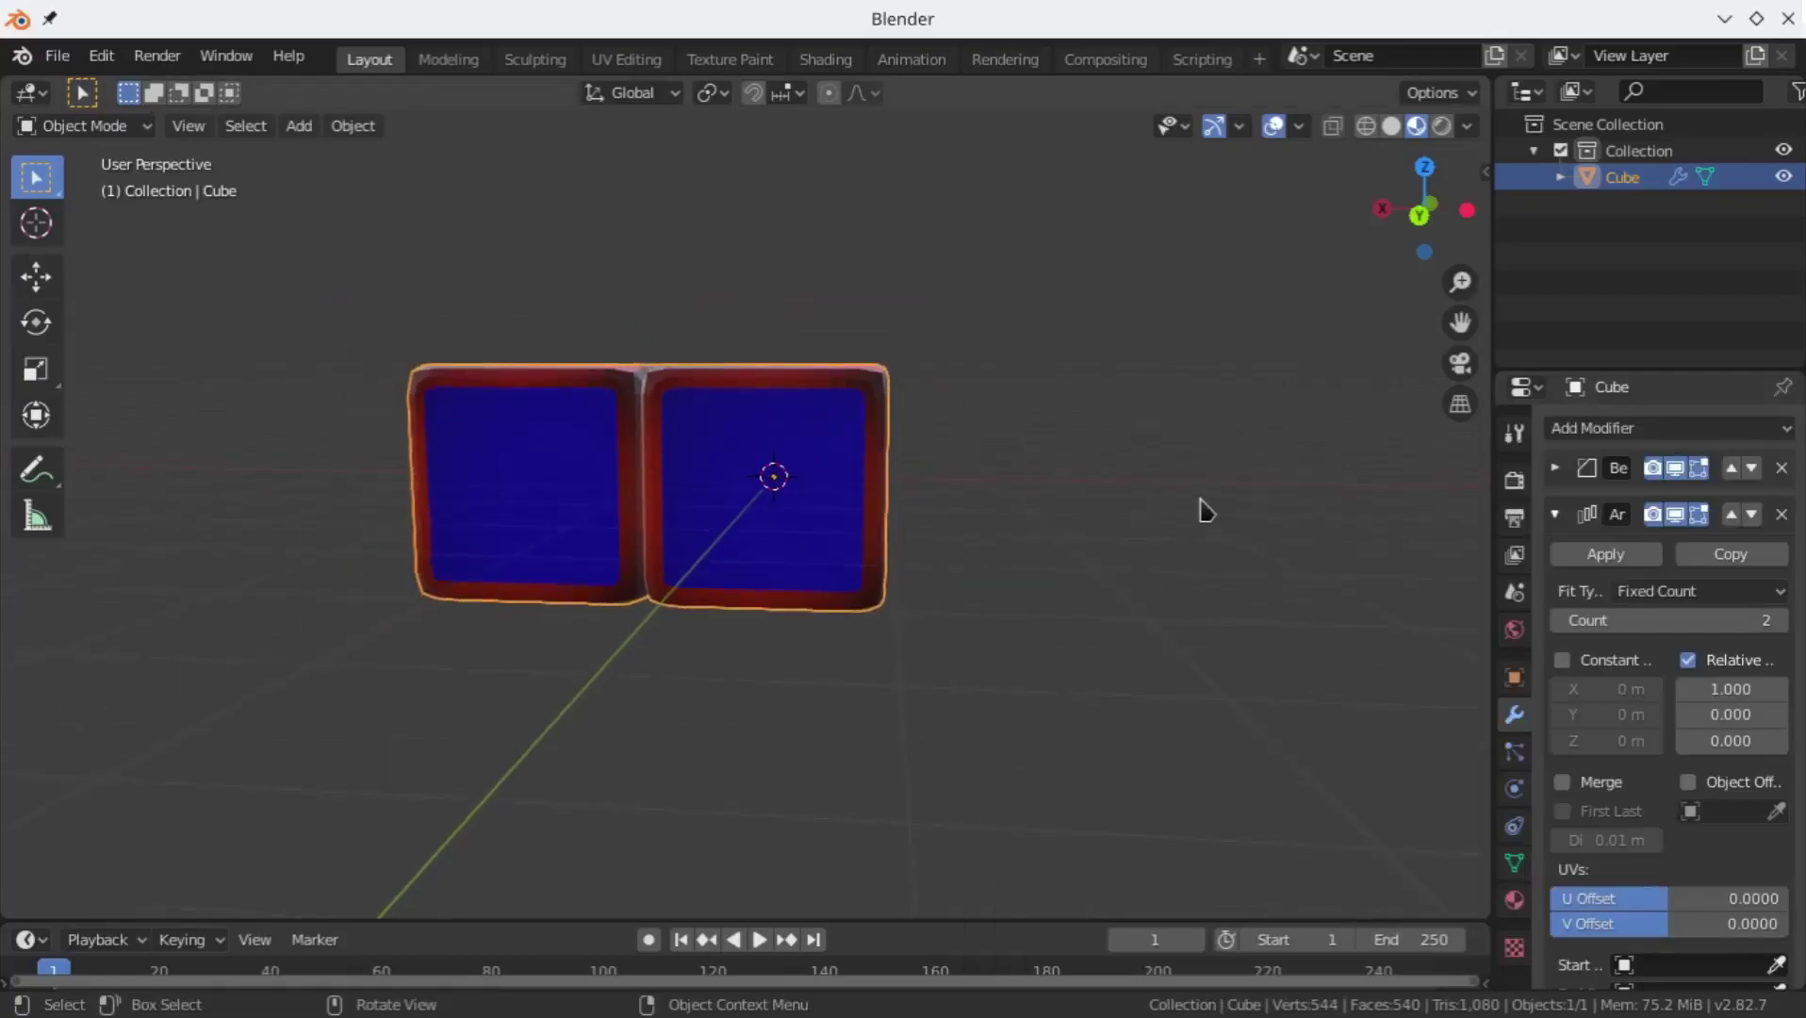
middle_drag(1133, 544, 800, 433)
scroll(584, 577, down, 2)
scroll(1610, 626, down, 1)
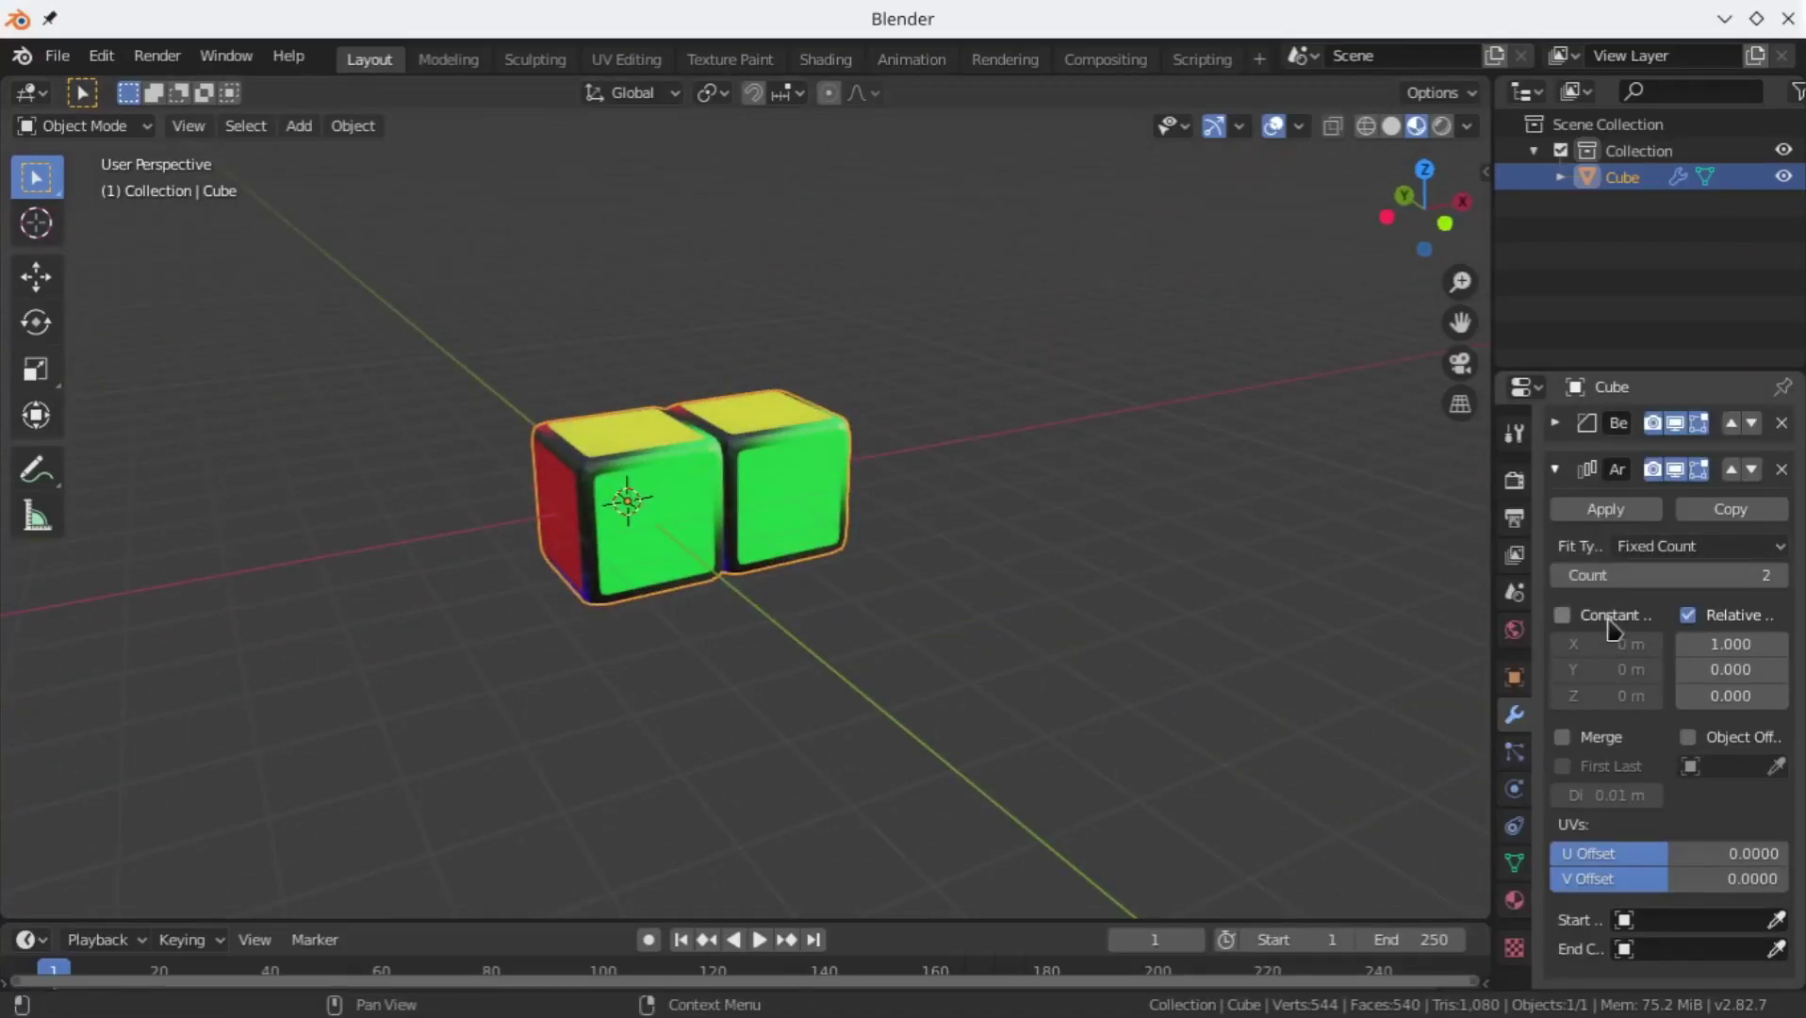
click(1778, 575)
middle_drag(1273, 604, 643, 528)
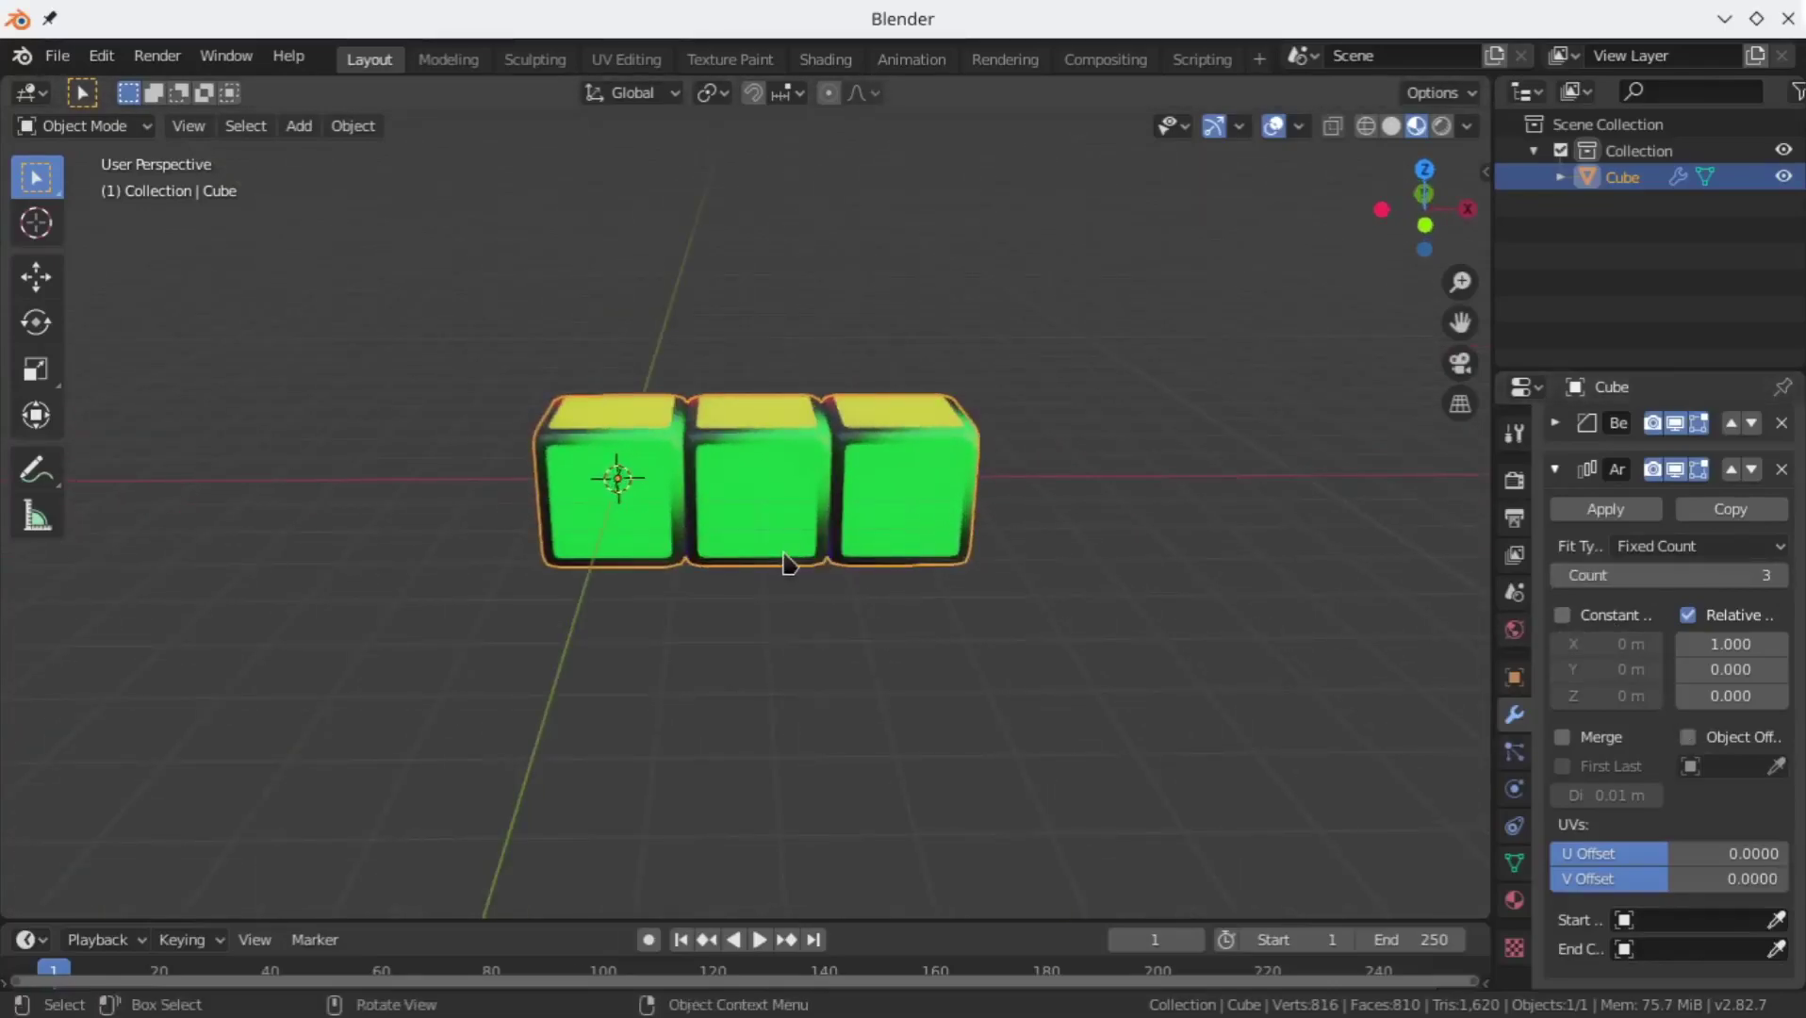
Step: Enable the Array's Constant Offset with a 0.05 m X gap, then collapse the modifier panel
key(Tab)
key(g)
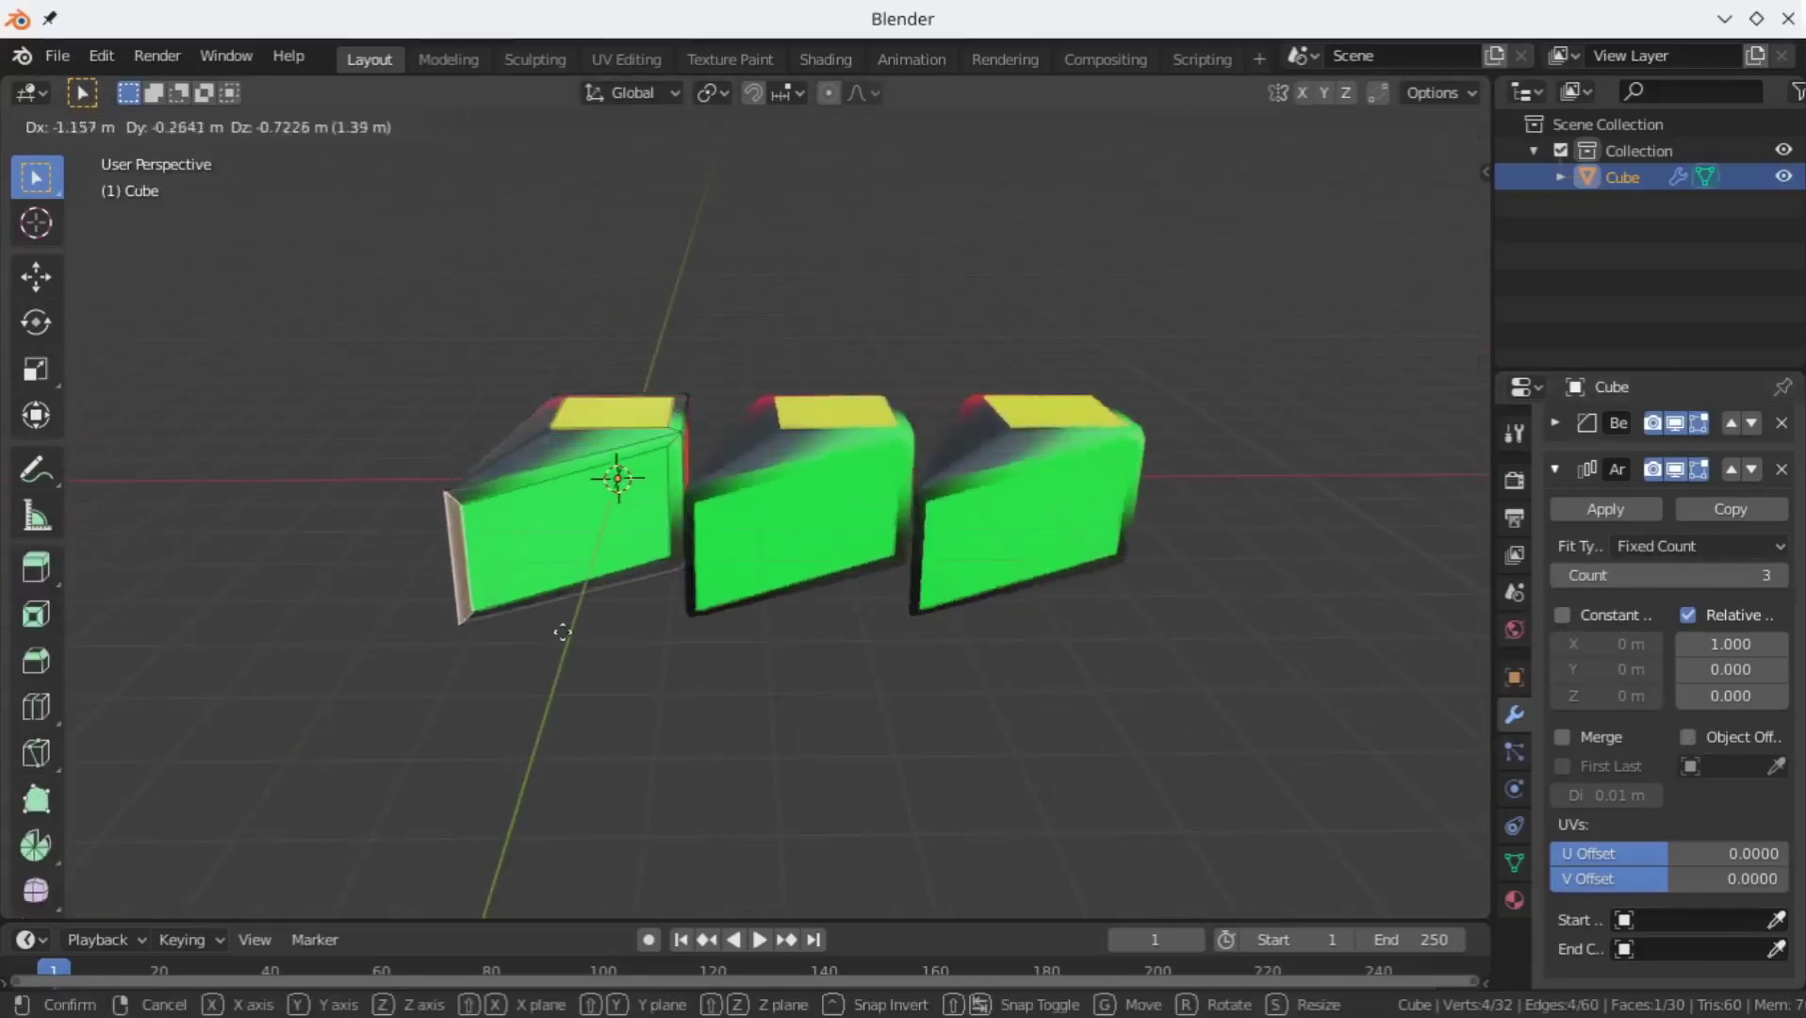
key(Escape)
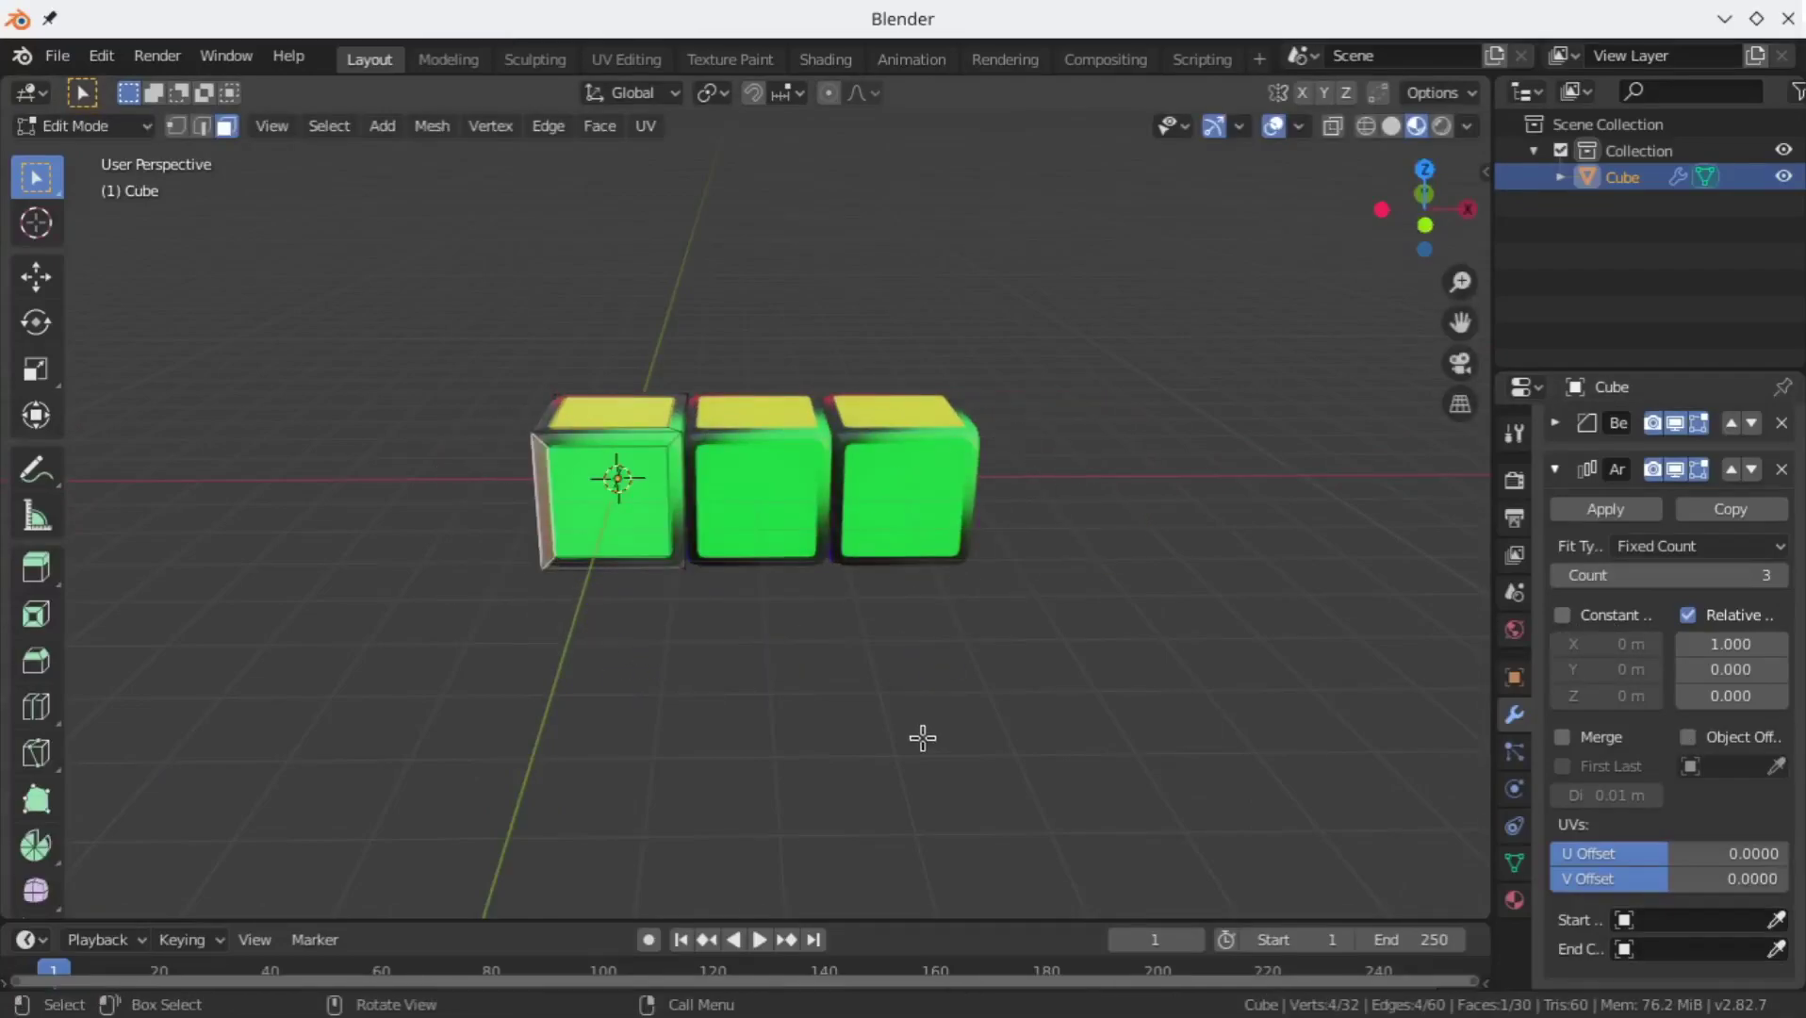
scroll(687, 572, up, 1)
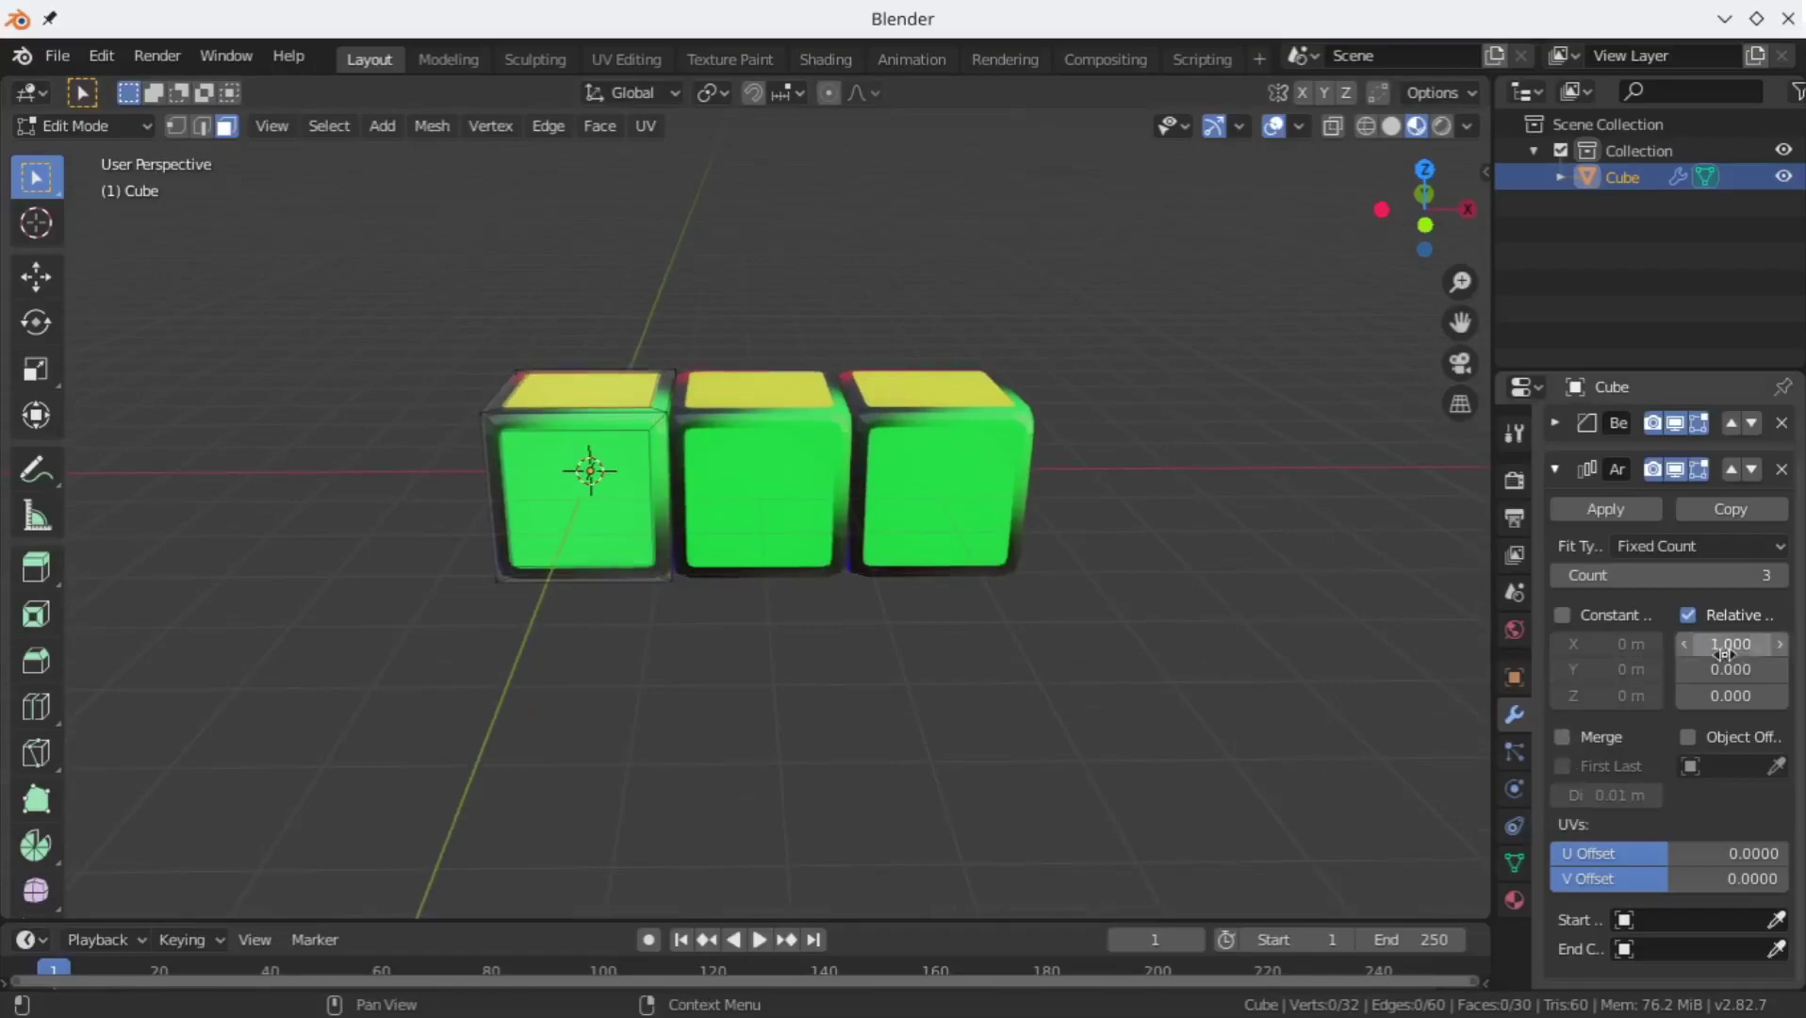
click(1608, 619)
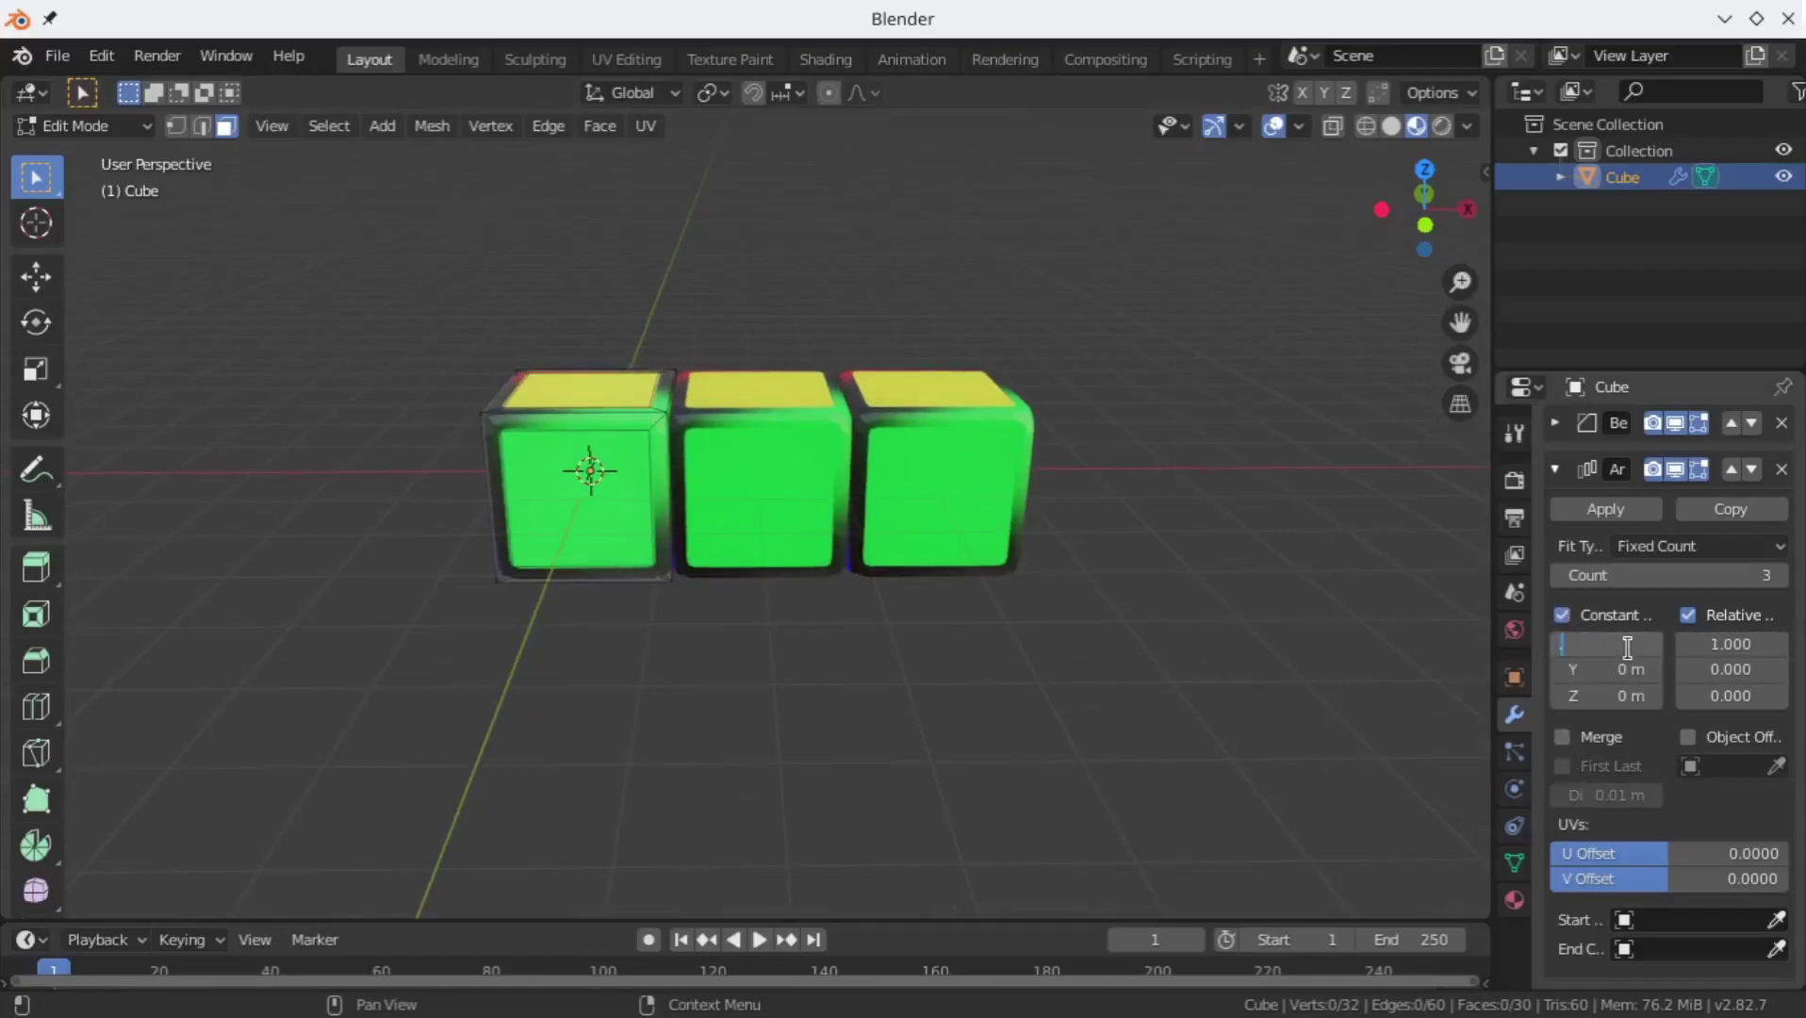
key(Return)
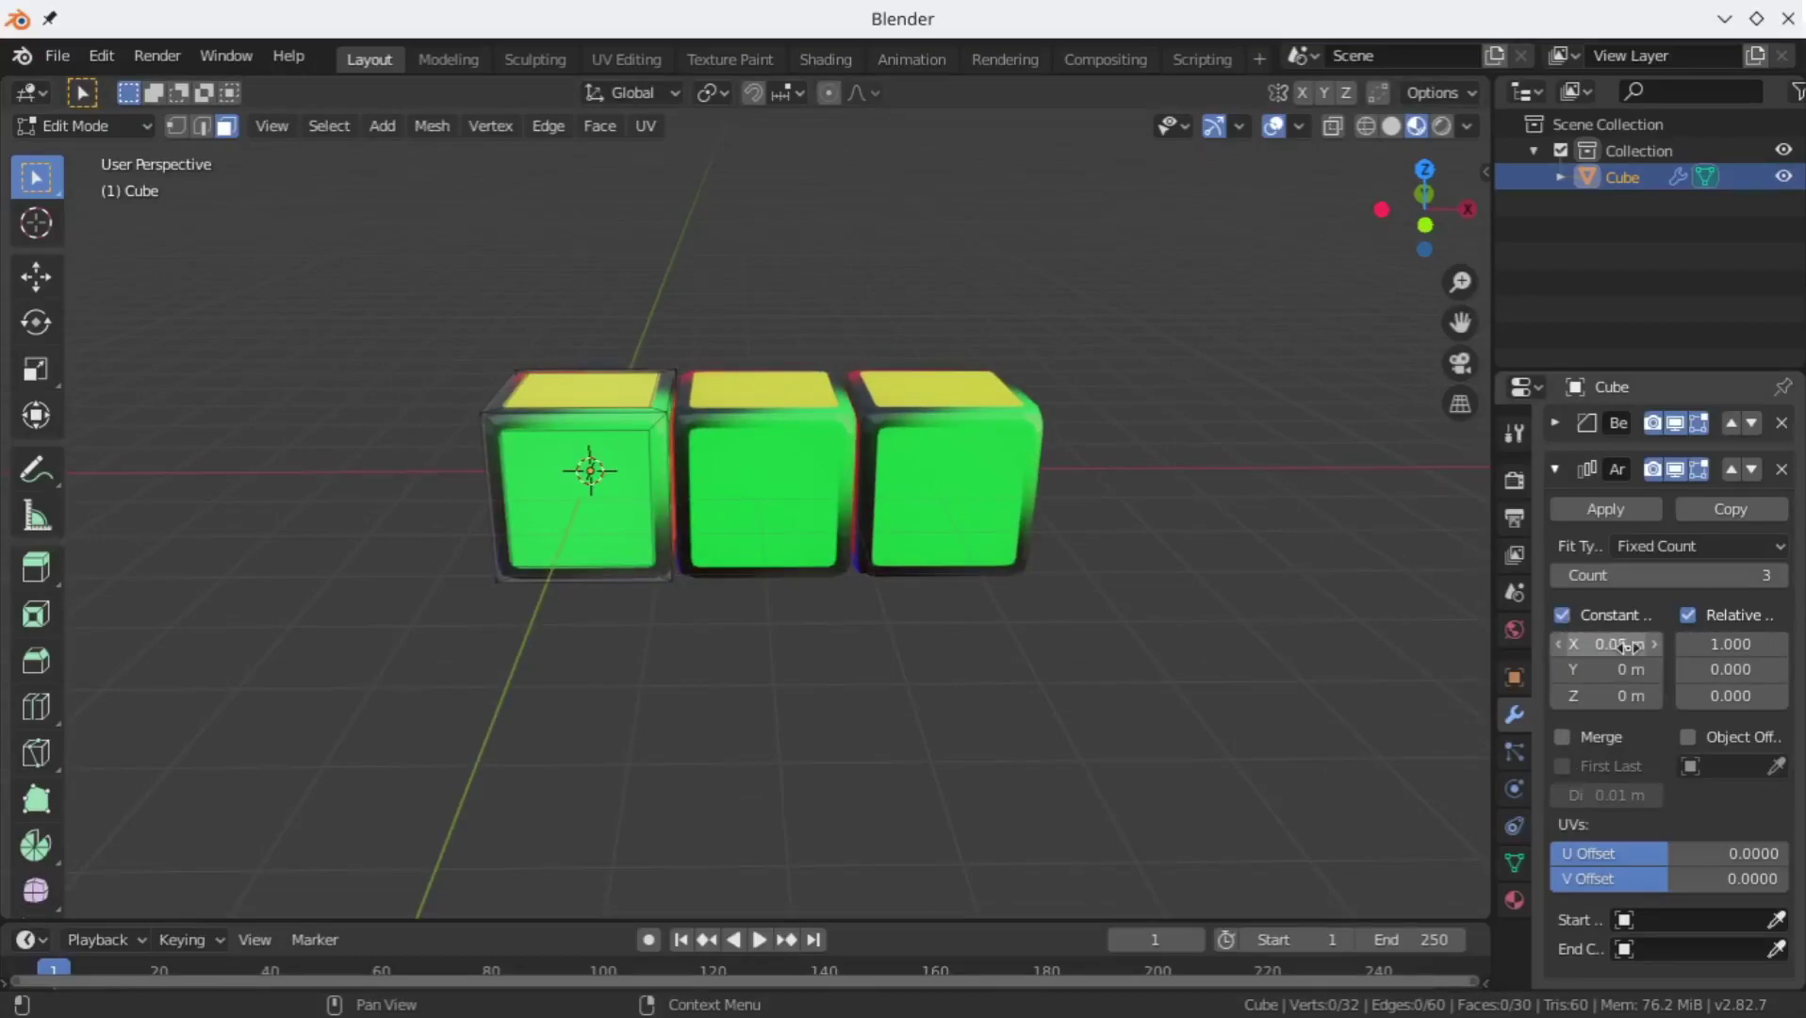
click(1557, 470)
middle_drag(822, 600, 566, 500)
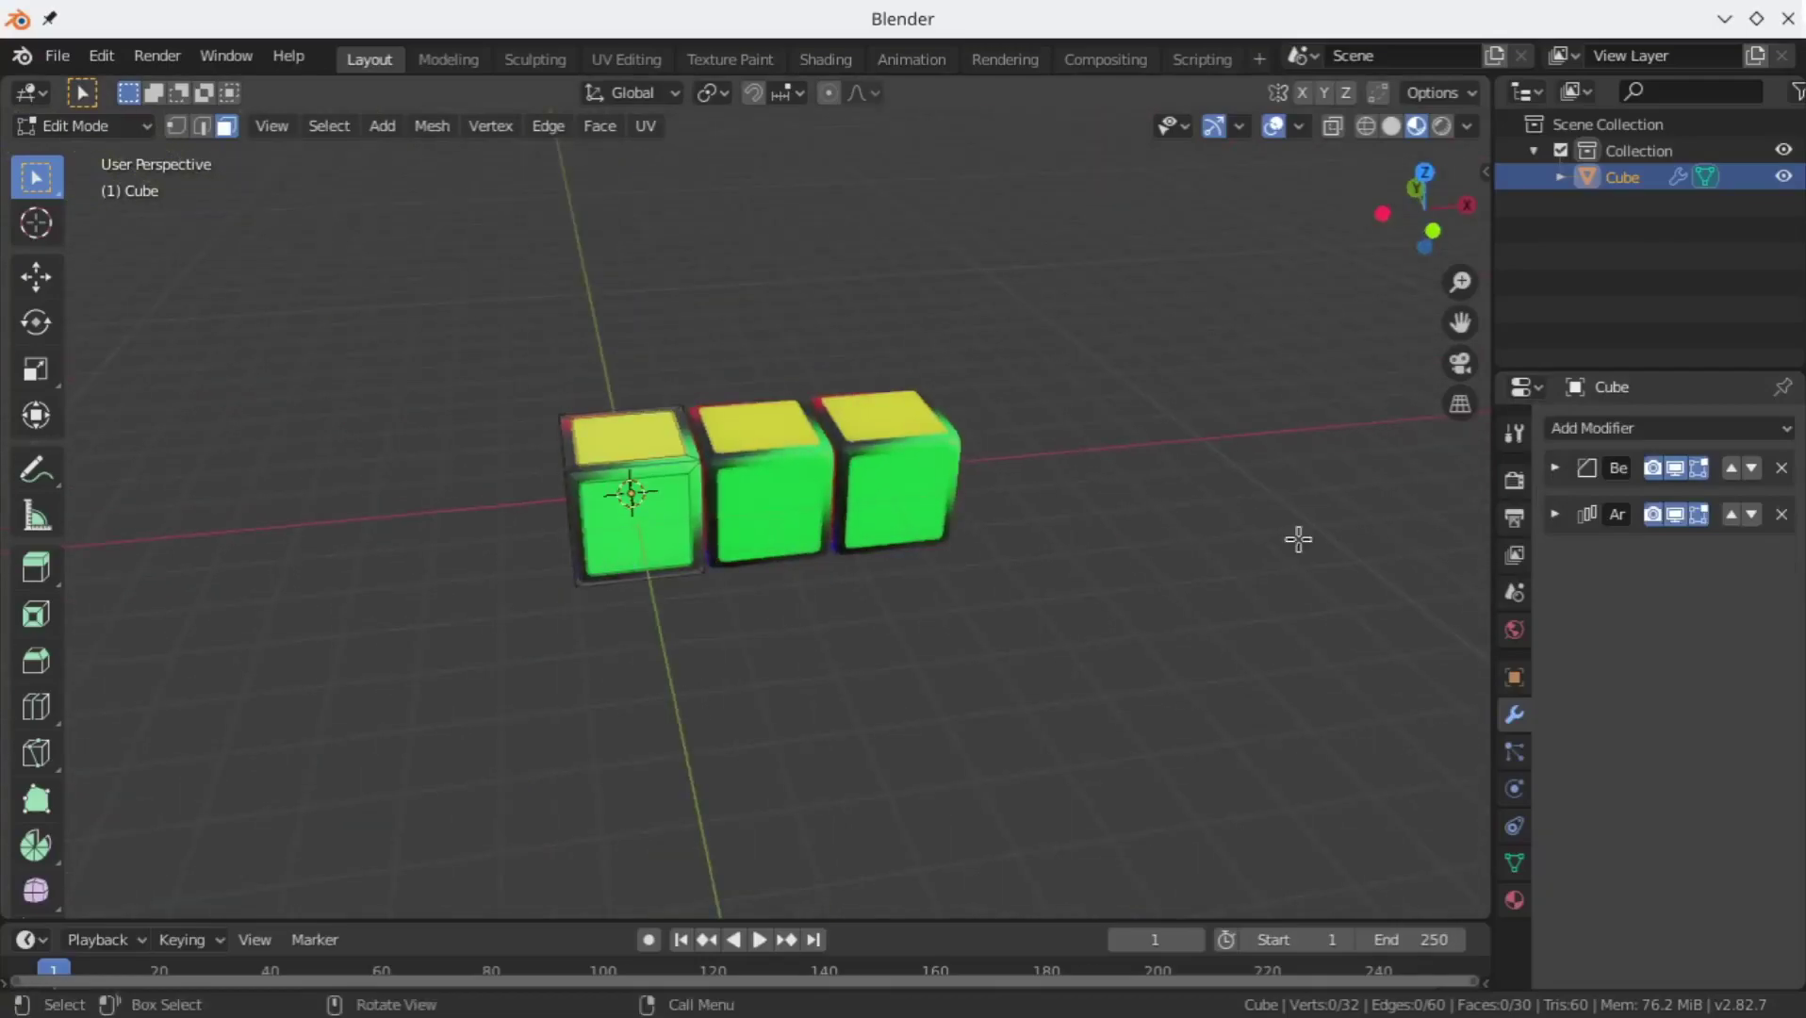
Step: Add a second Array modifier with relative offset X 0, Y 1, count 3, and Constant Offset enabled
click(1618, 435)
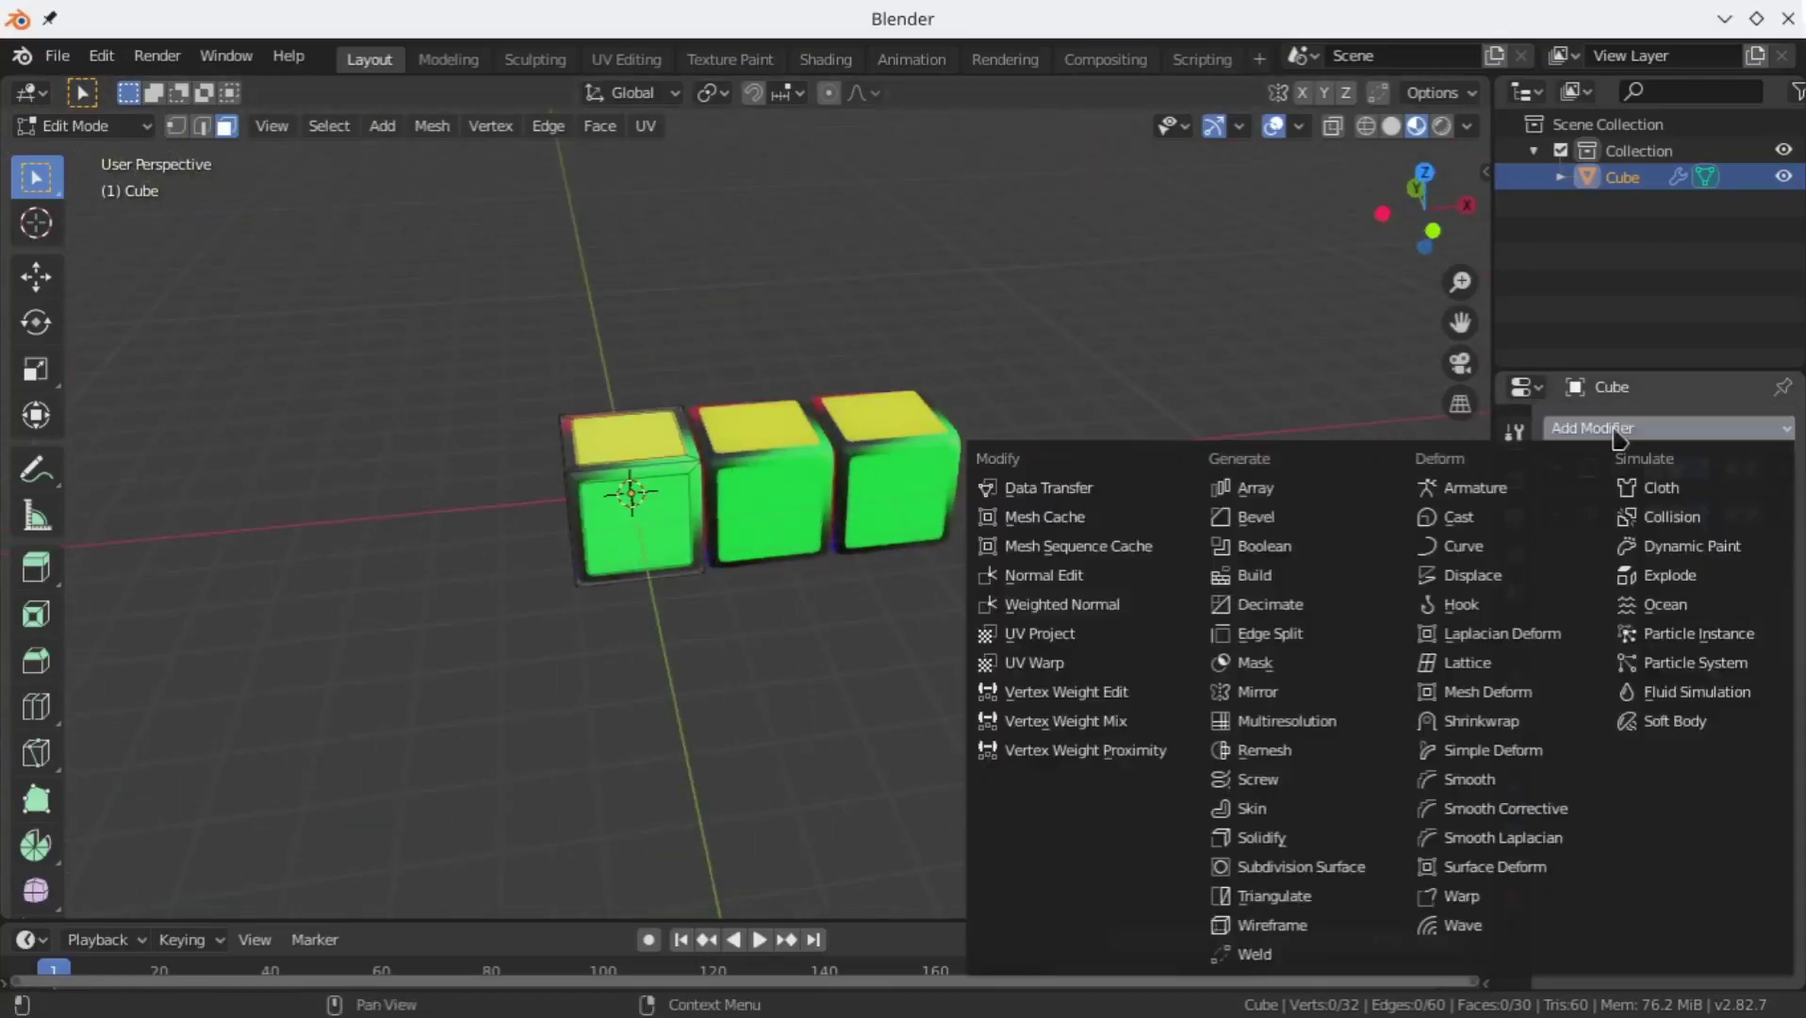
click(1337, 506)
middle_drag(1294, 507, 706, 570)
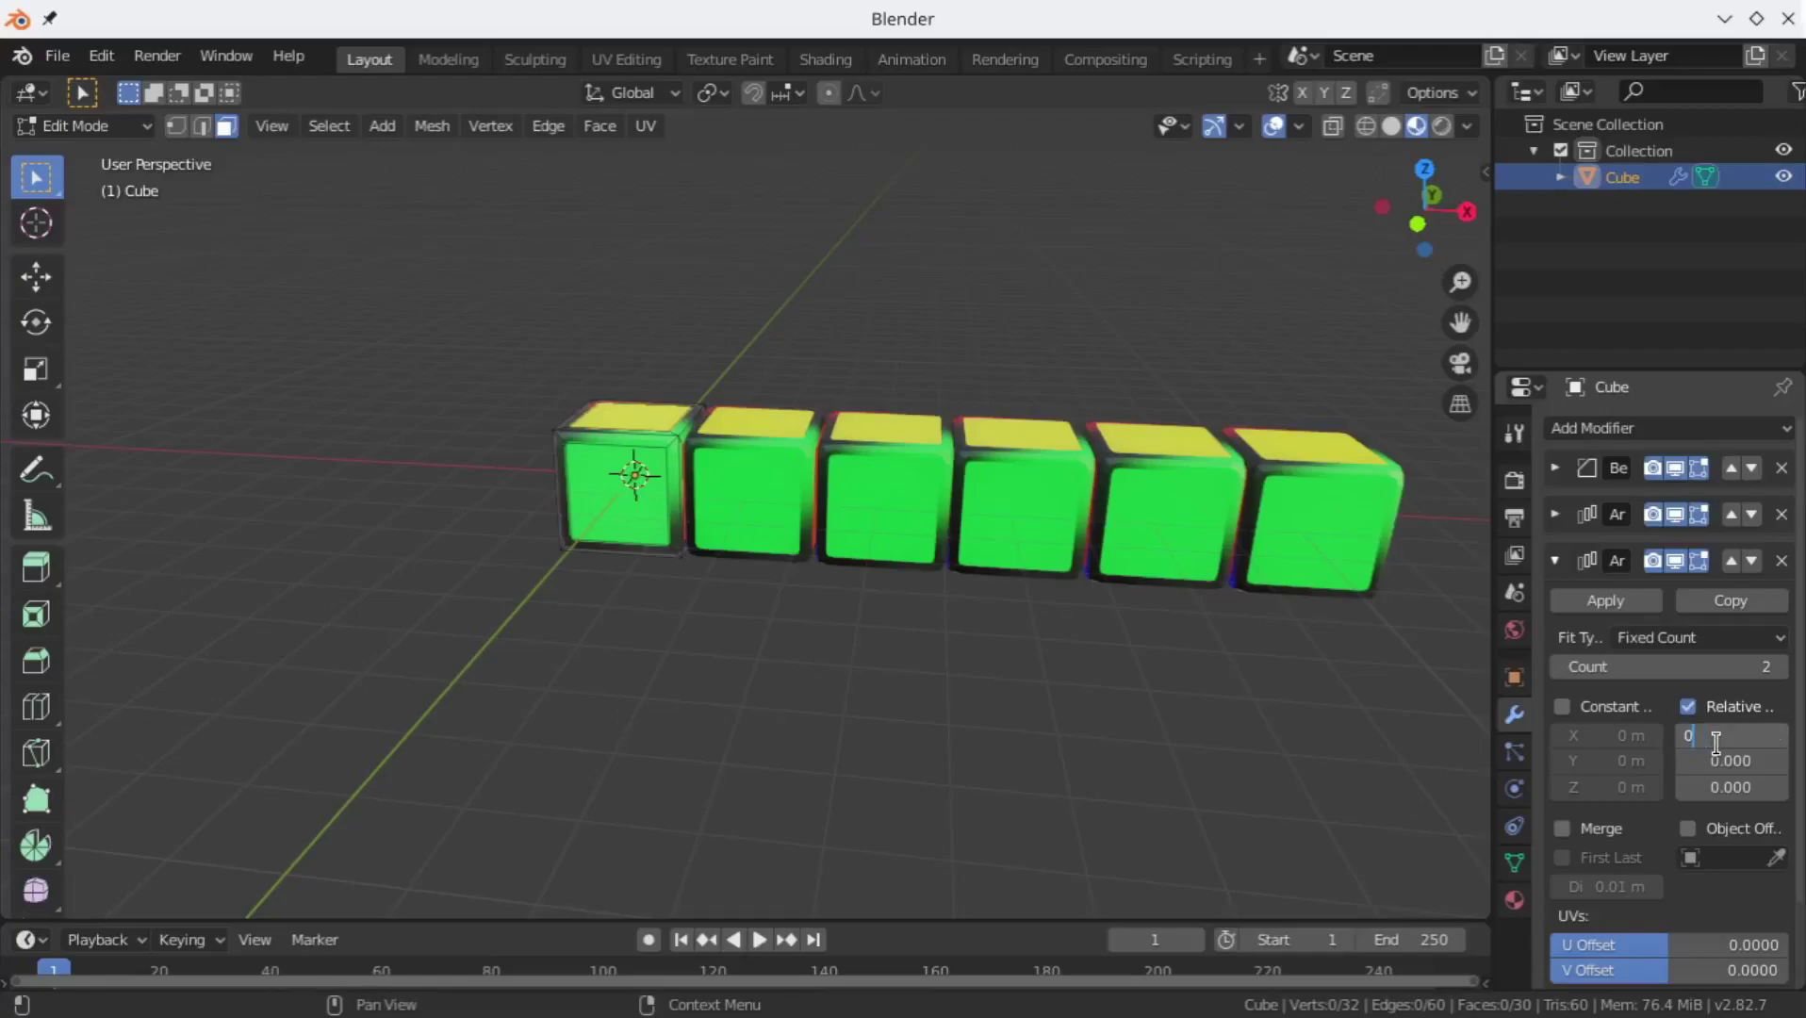
key(Return)
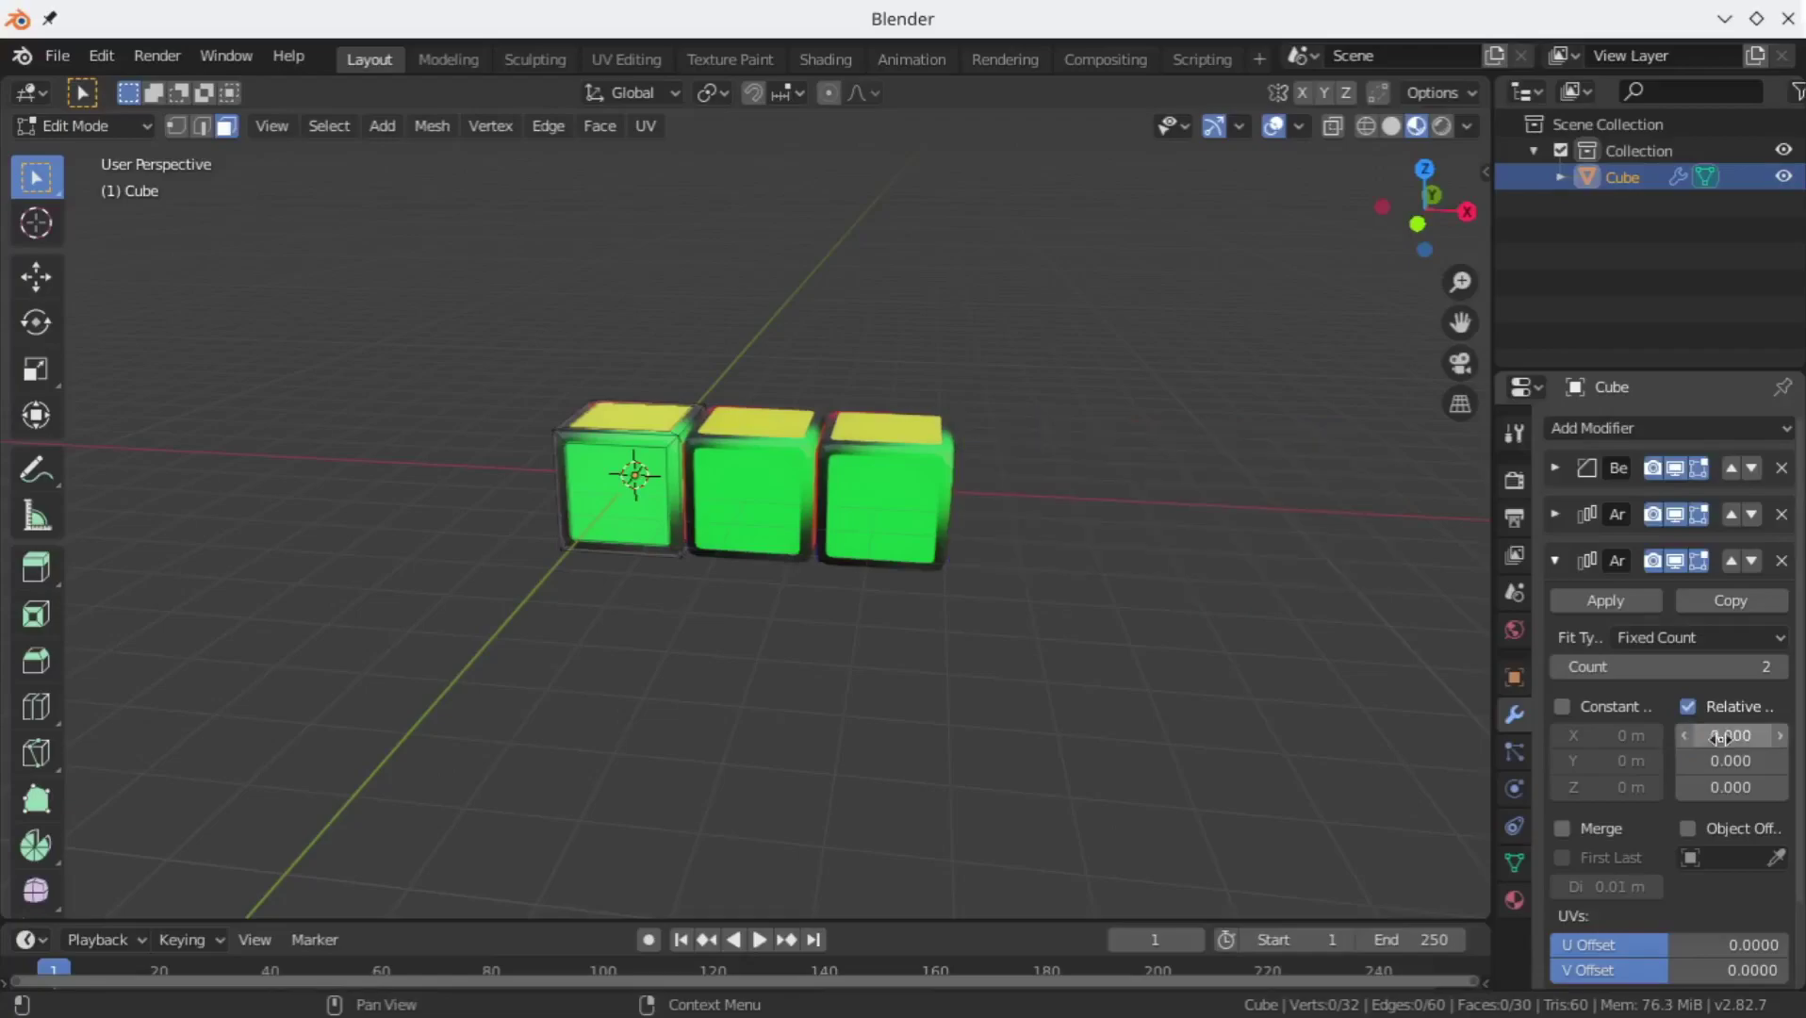
click(1720, 760)
key(Return)
middle_drag(1076, 637, 803, 665)
click(1779, 666)
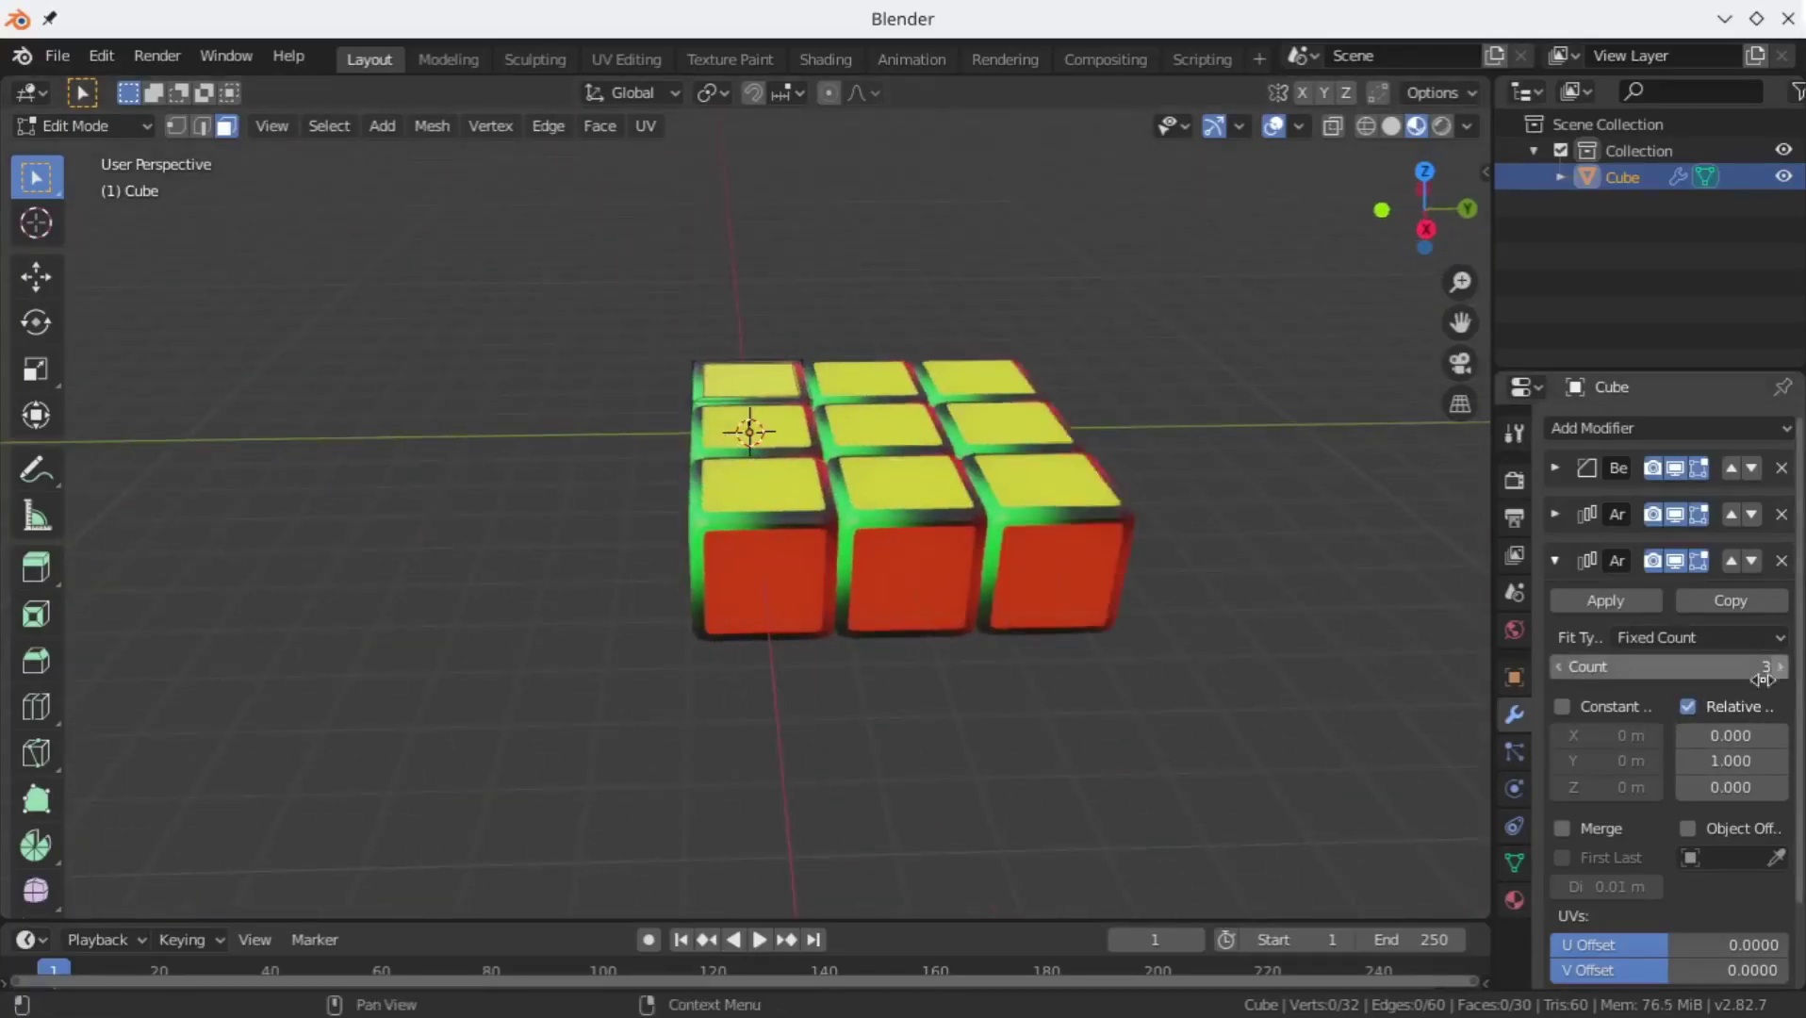
click(1562, 707)
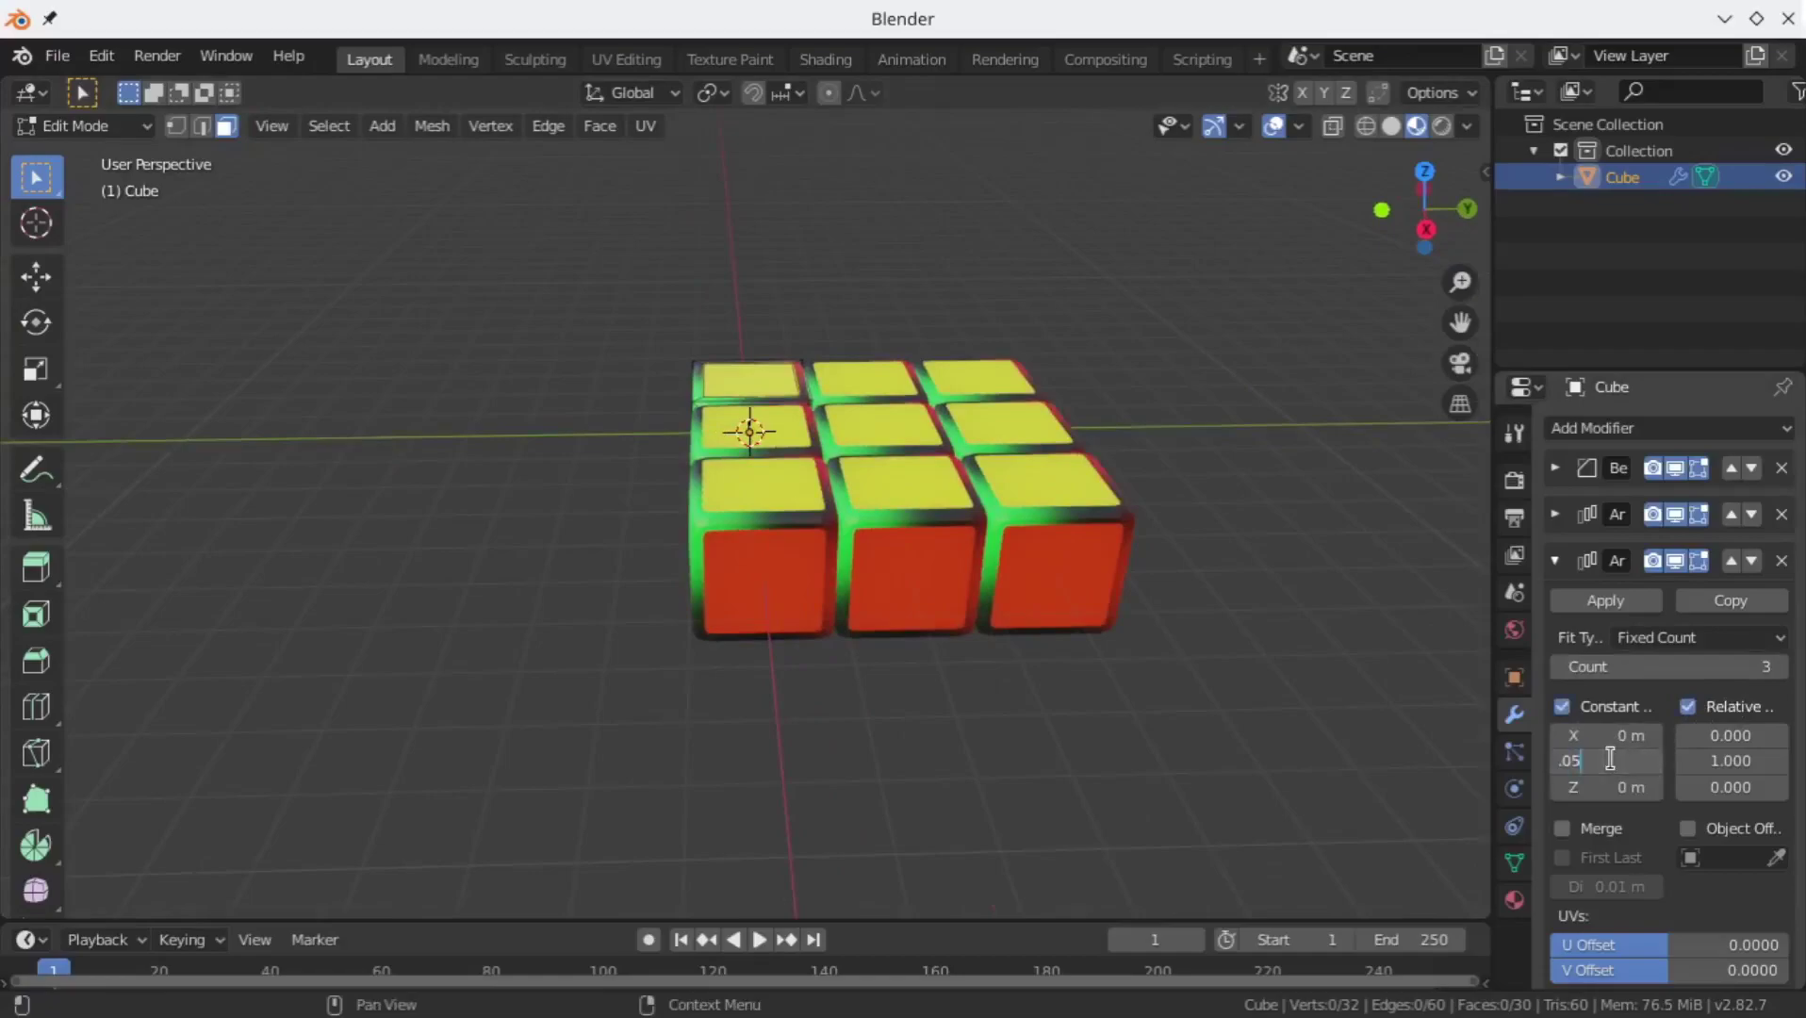
Step: Set the second array's constant Y offset to 0.05 m
click(1610, 759)
text(.05)
key(Return)
middle_drag(924, 716, 1544, 577)
Step: Add a third Array modifier with relative offset X 0, Z 1 and count 3
click(1659, 427)
click(1340, 488)
middle_drag(967, 757, 1355, 689)
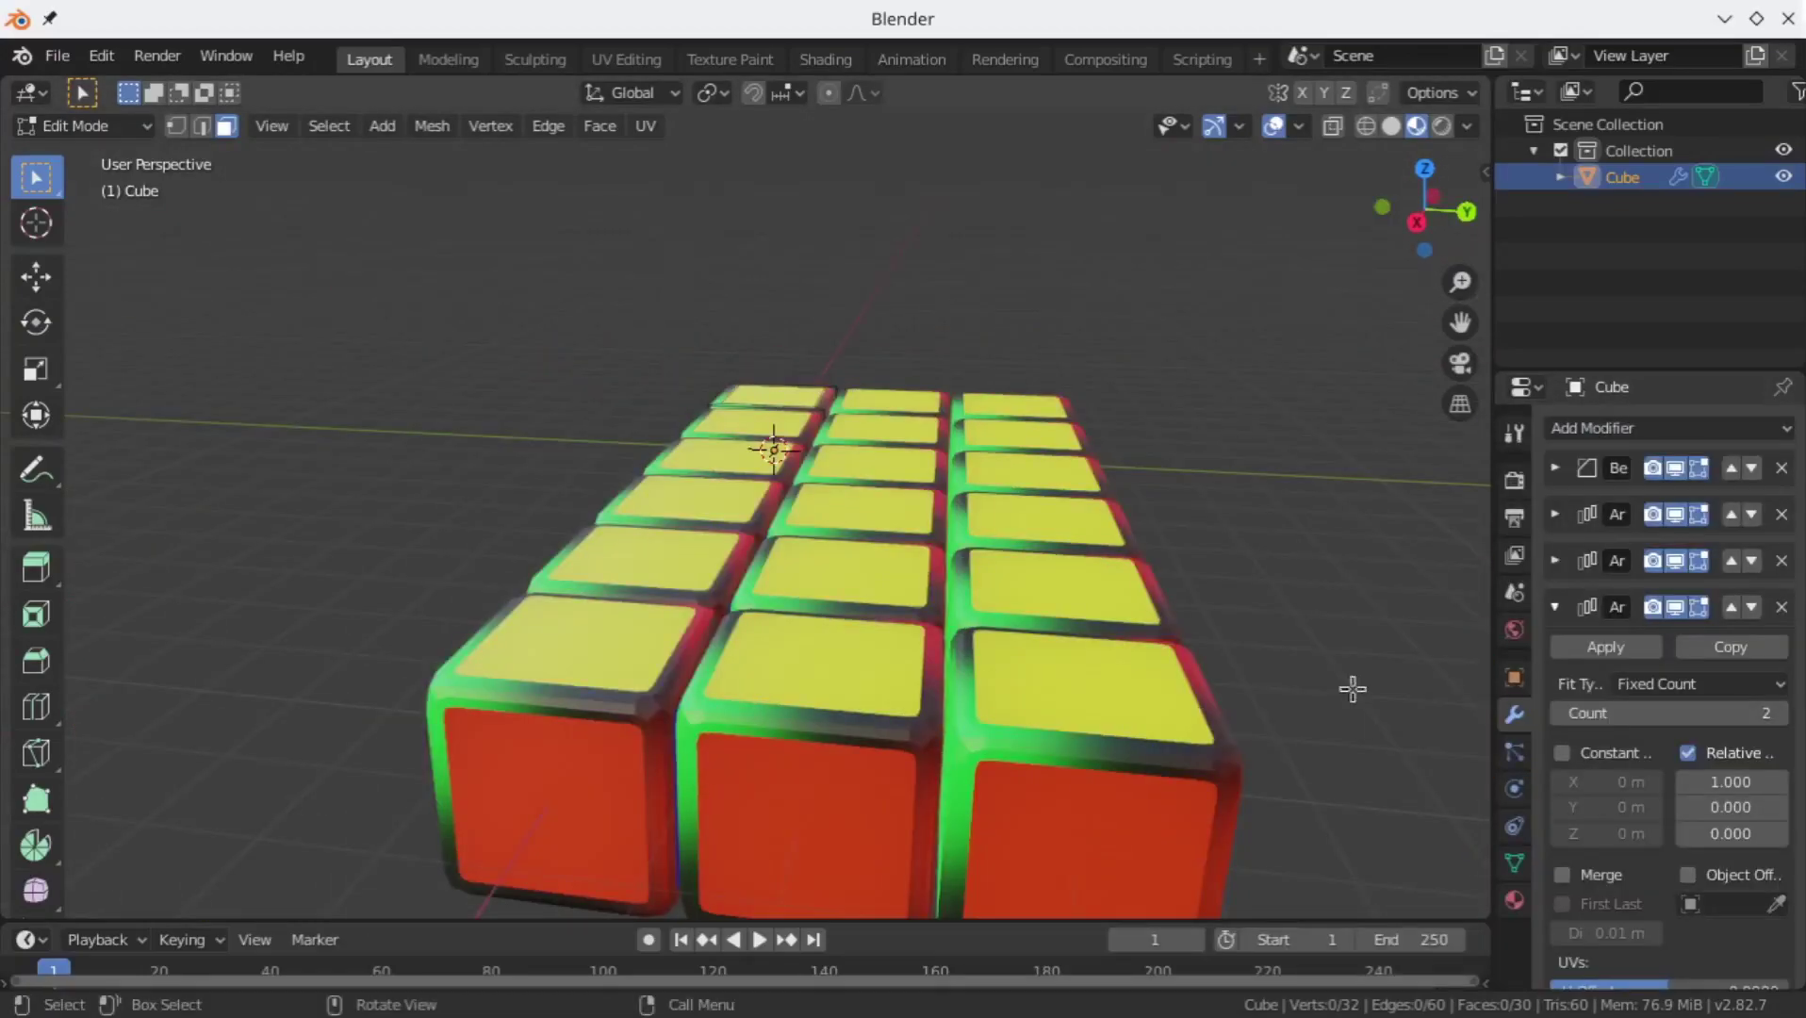
drag(1744, 783, 1718, 787)
click(1696, 833)
text(1)
key(Return)
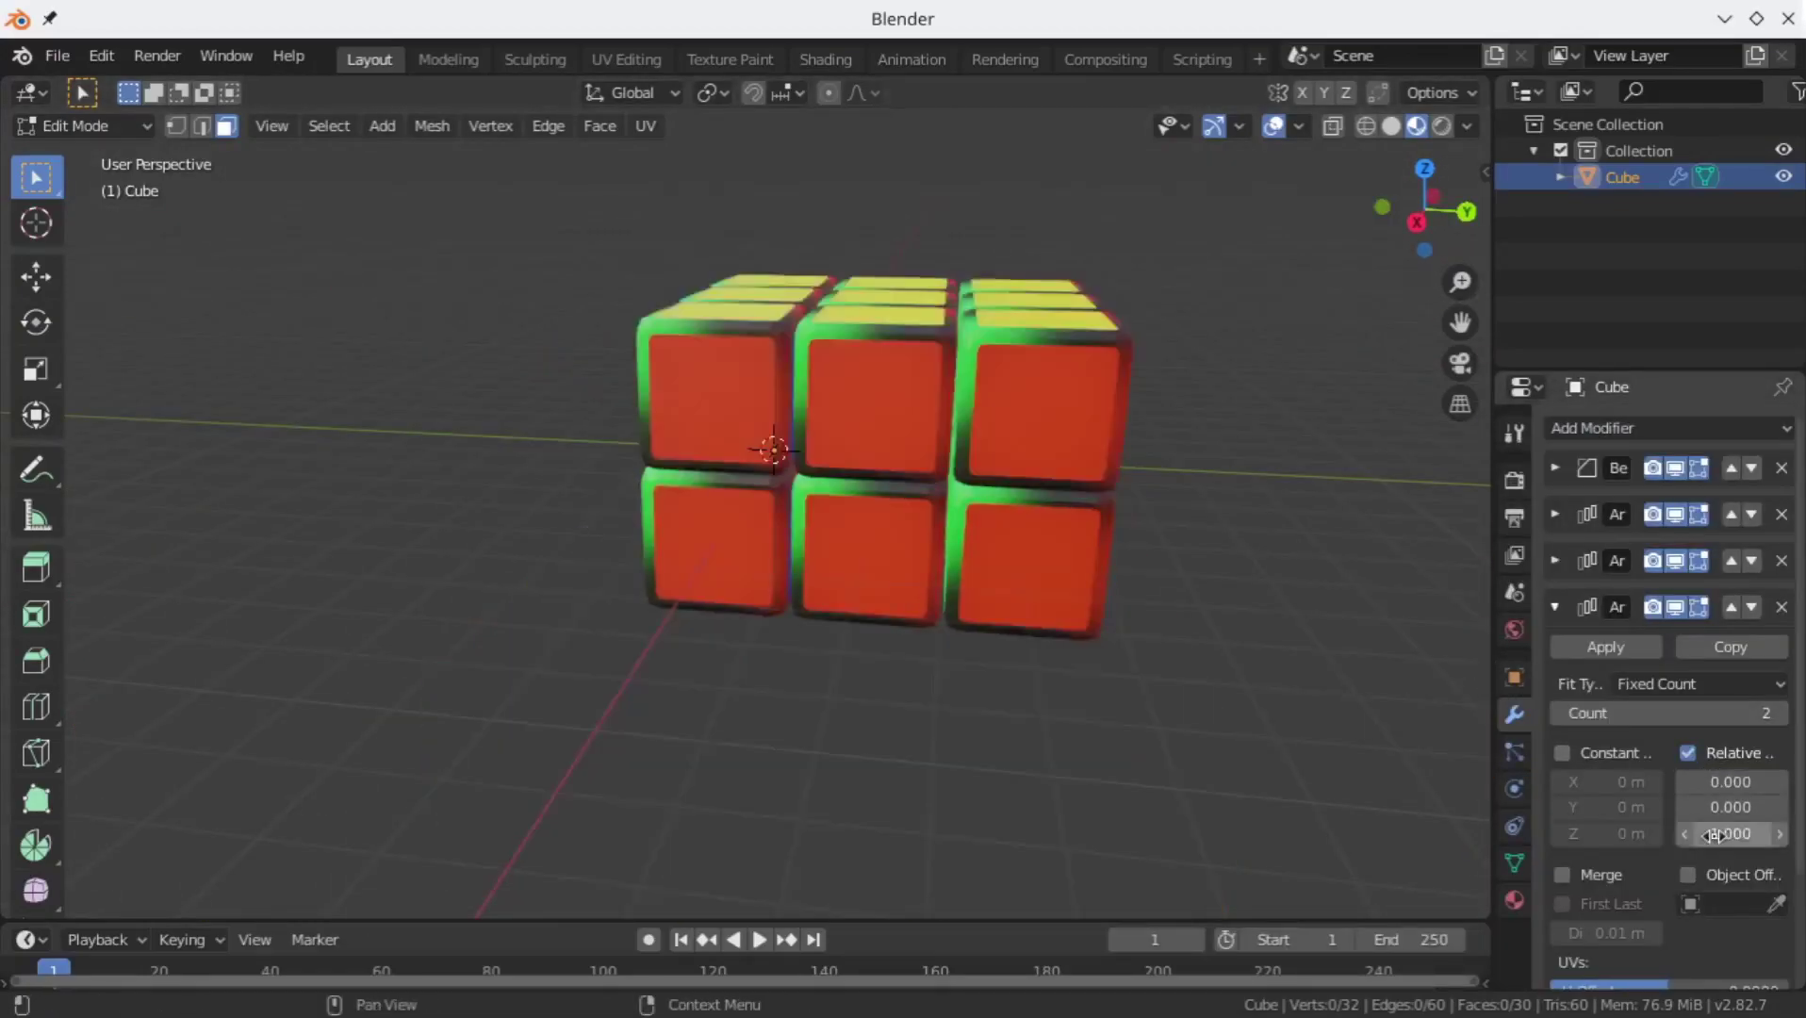
click(1780, 713)
Step: Enable the third array's Constant Offset with a 0.05 m Z gap
click(1562, 753)
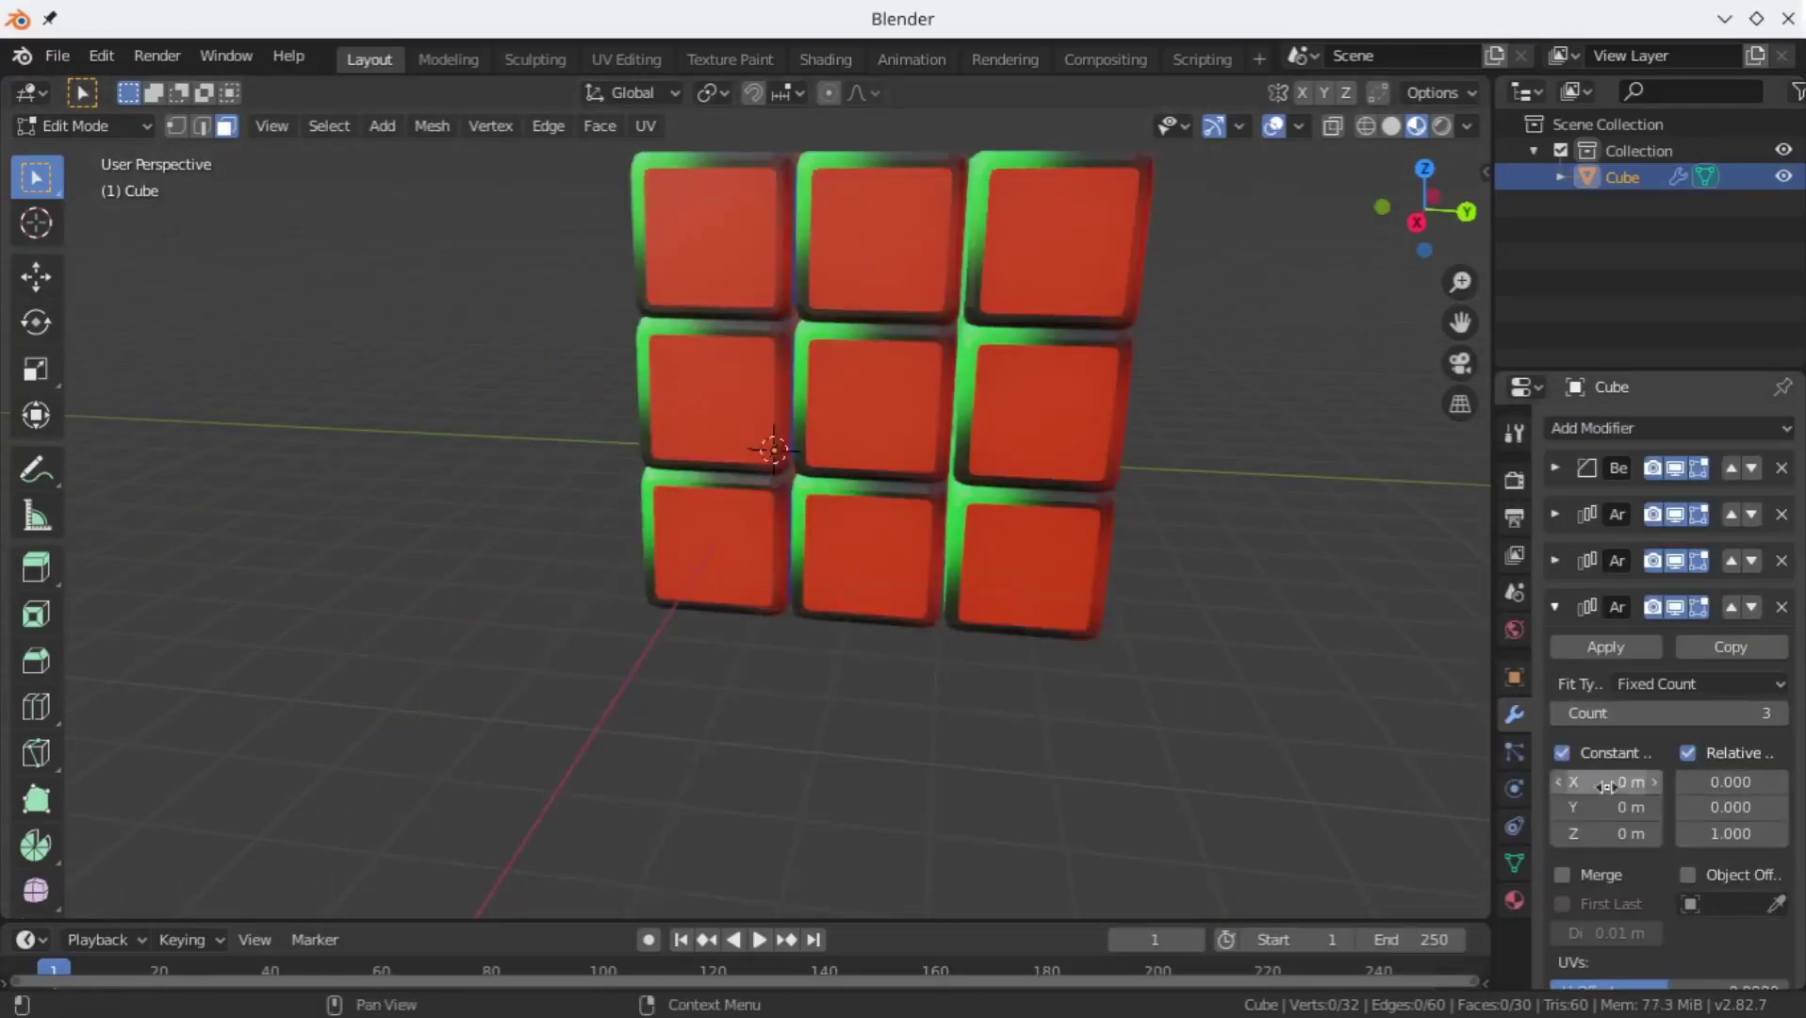
click(1611, 833)
text(.05)
key(Return)
scroll(644, 584, down, 3)
middle_drag(645, 584, 554, 289)
scroll(829, 403, up, 2)
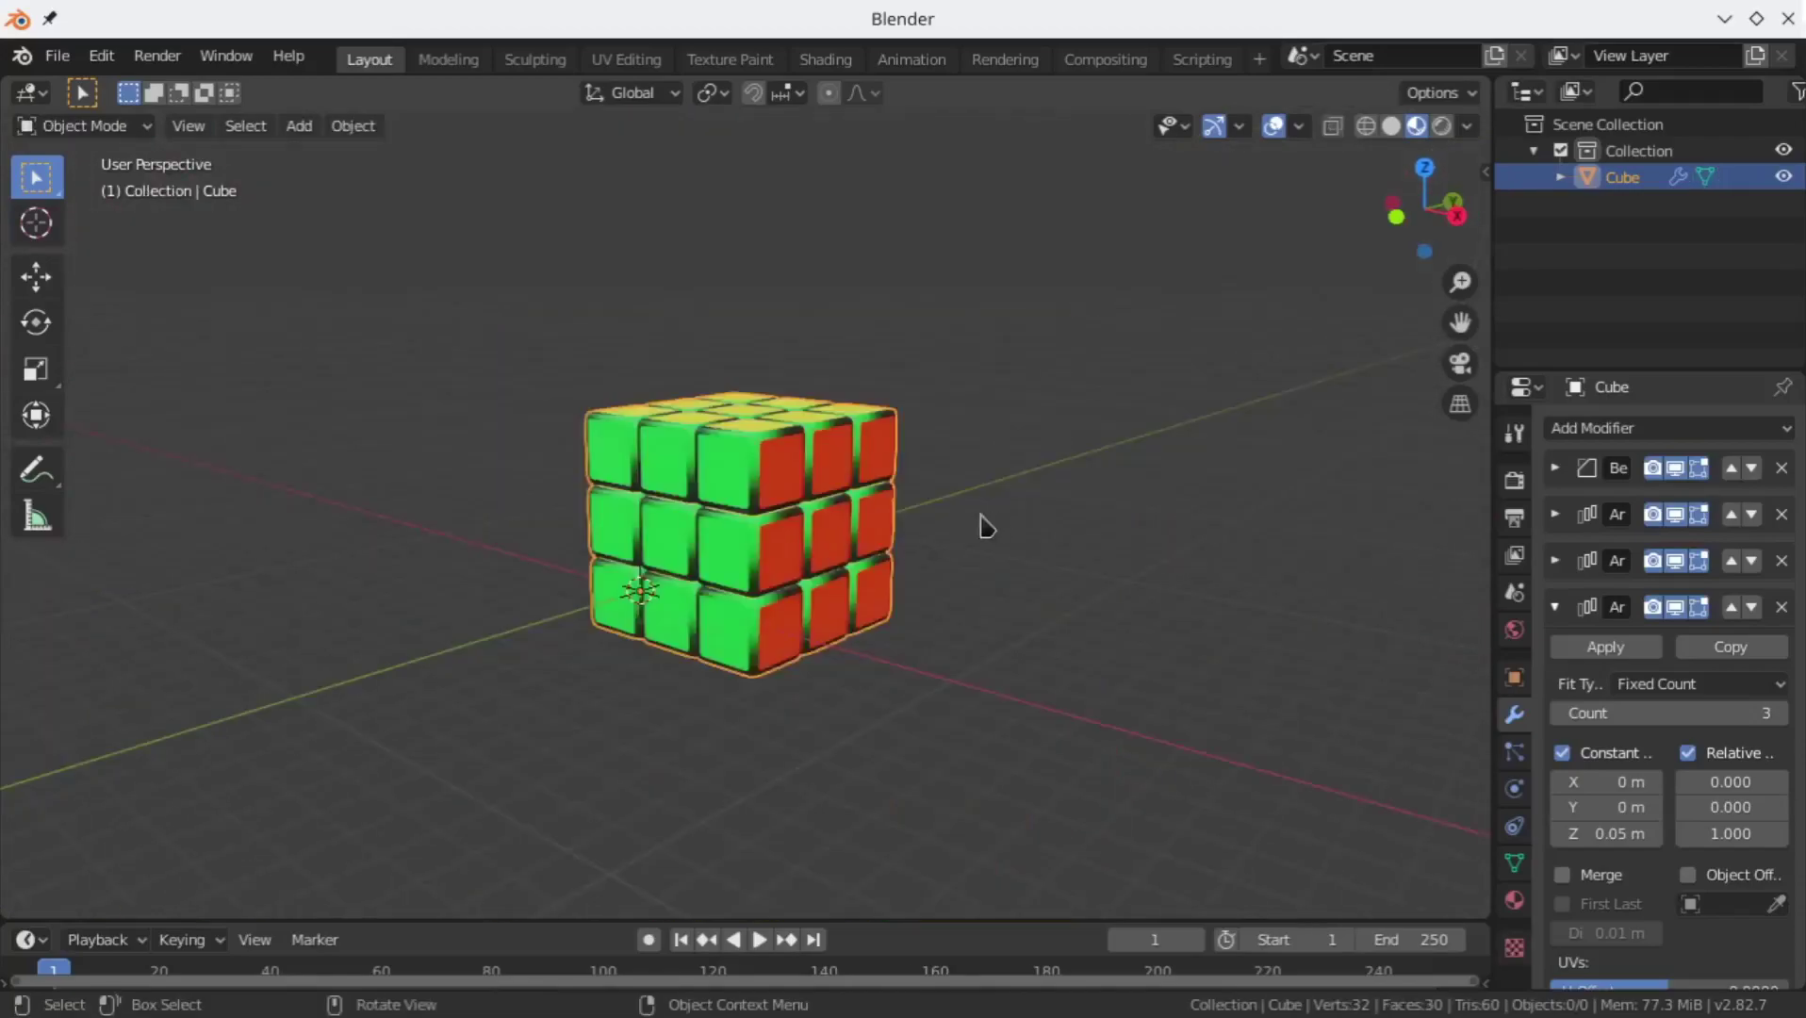
Step: Apply all three Array modifiers, leaving only the Bevel modifier on the cube
middle_drag(985, 525, 1032, 604)
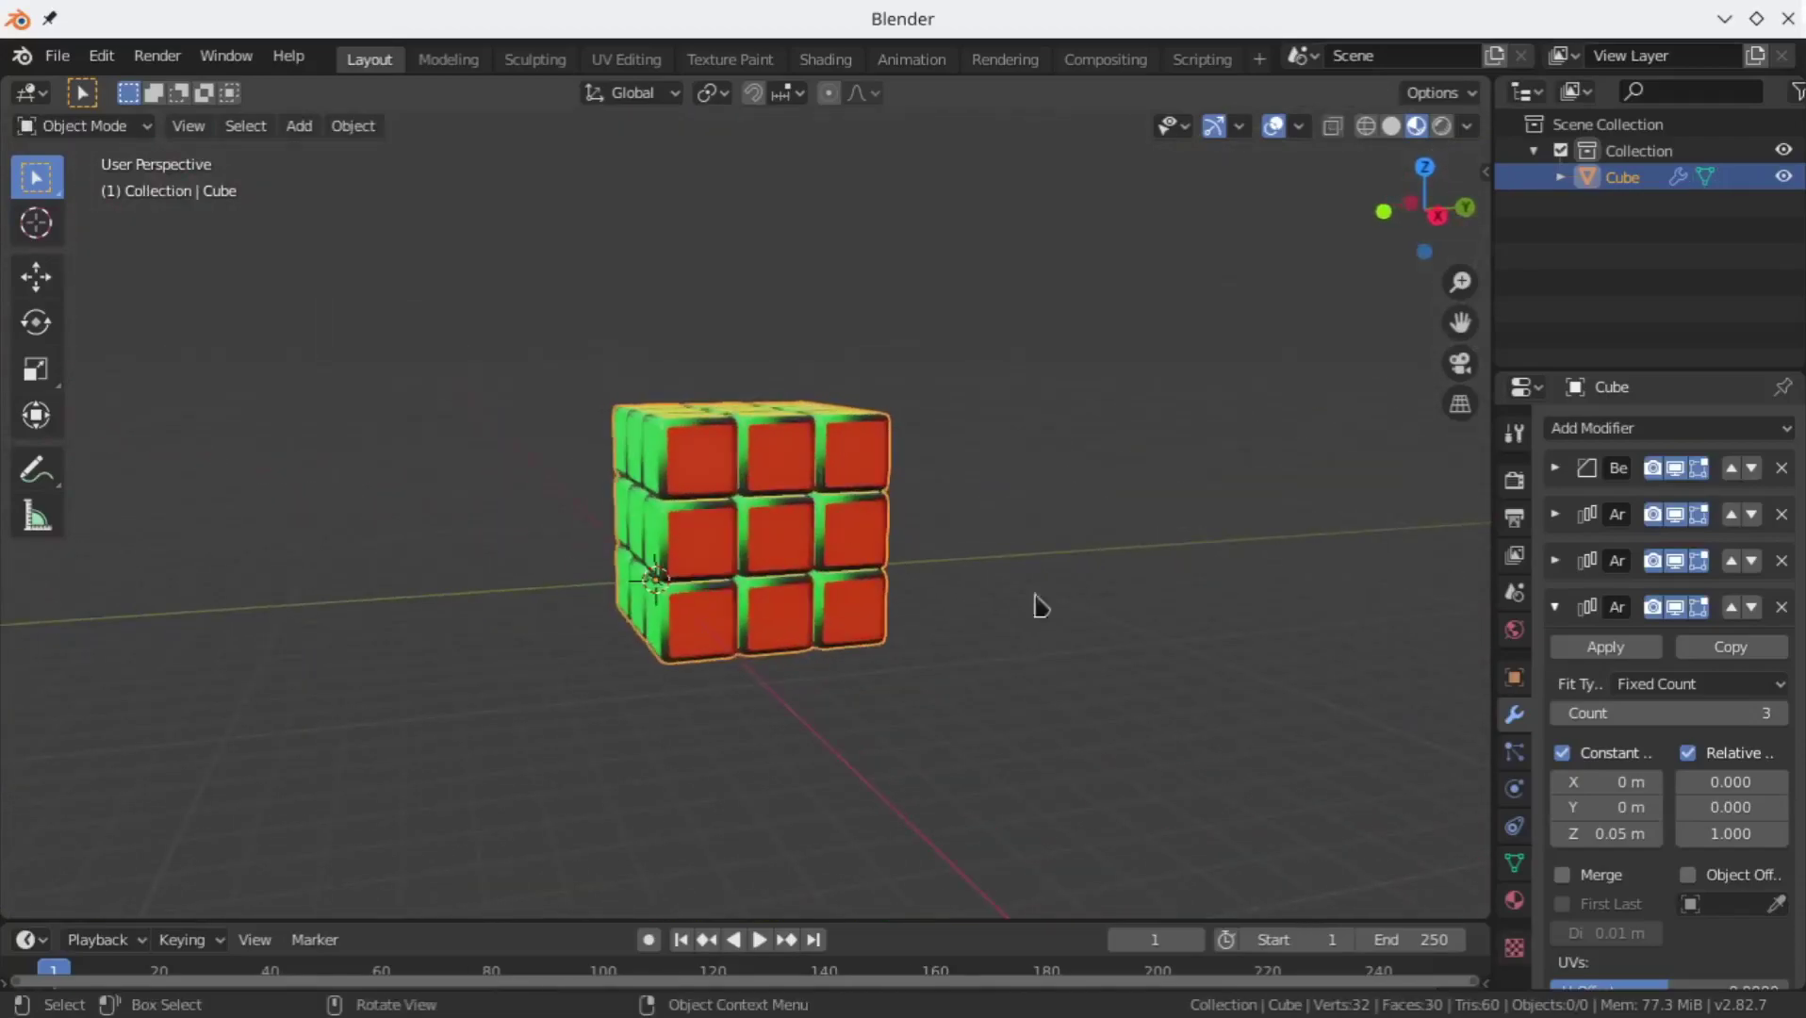
click(1555, 606)
middle_drag(774, 564, 775, 639)
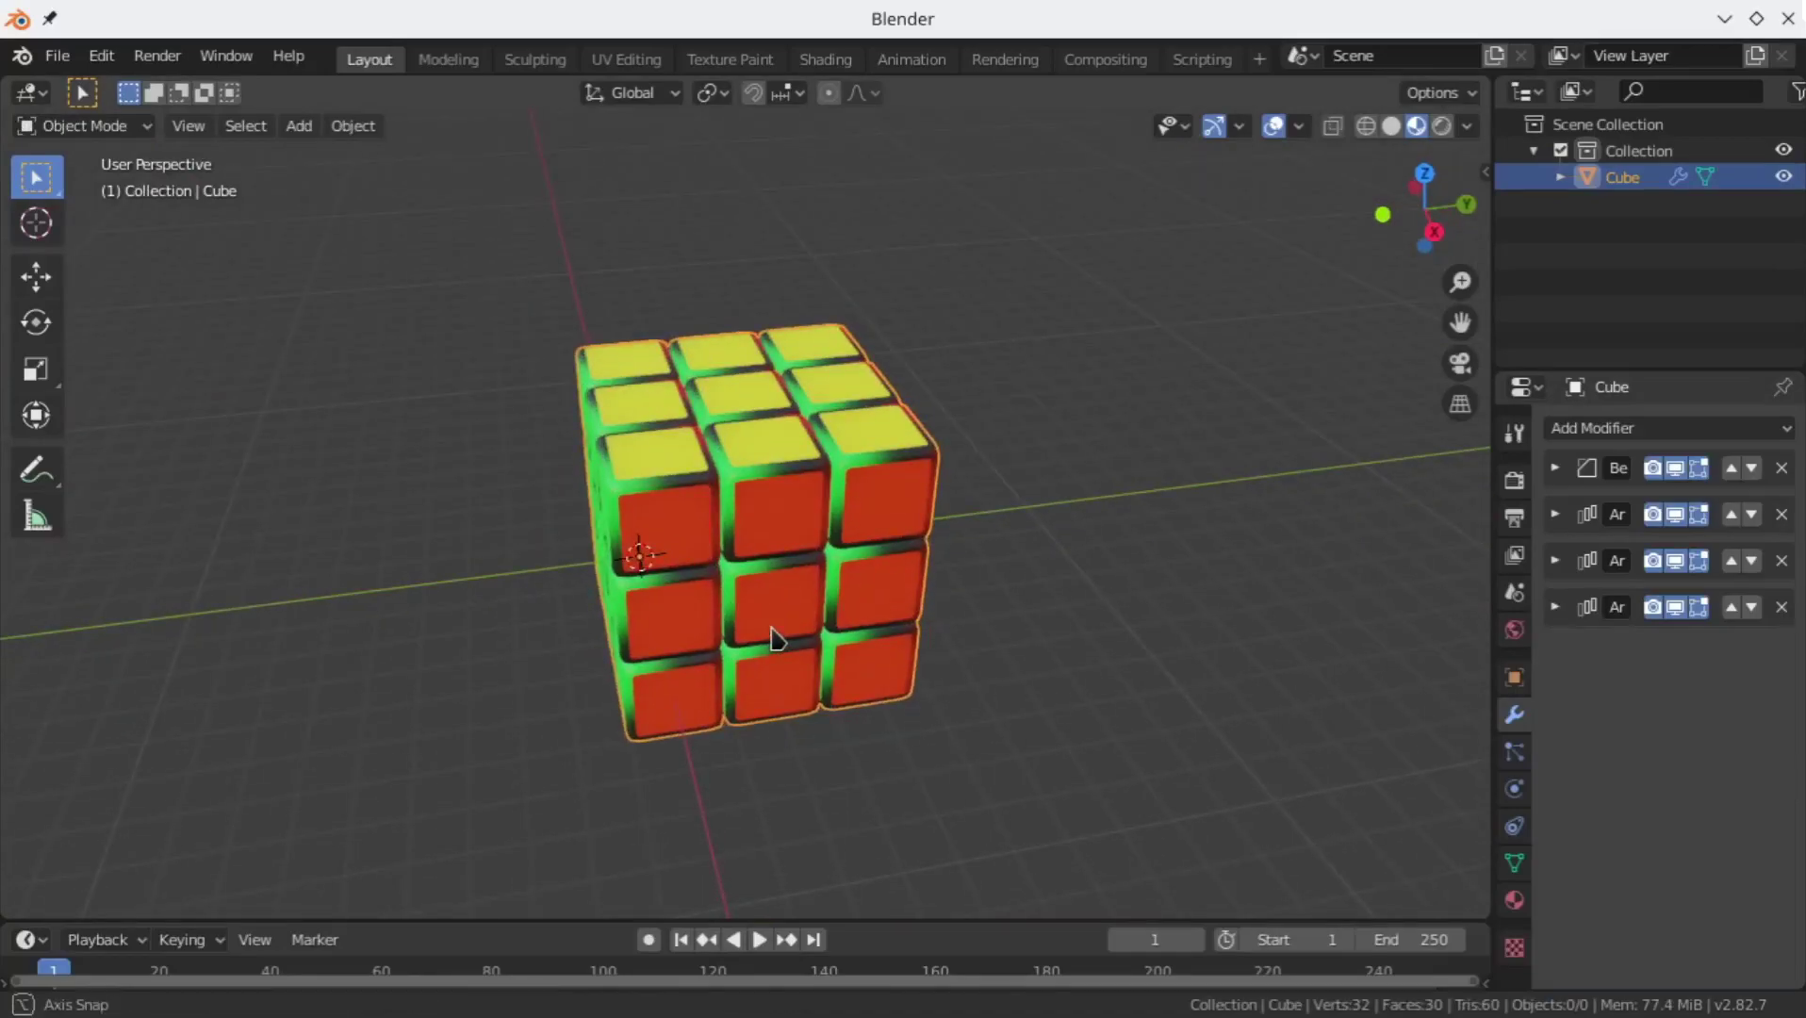
click(1556, 514)
click(1603, 554)
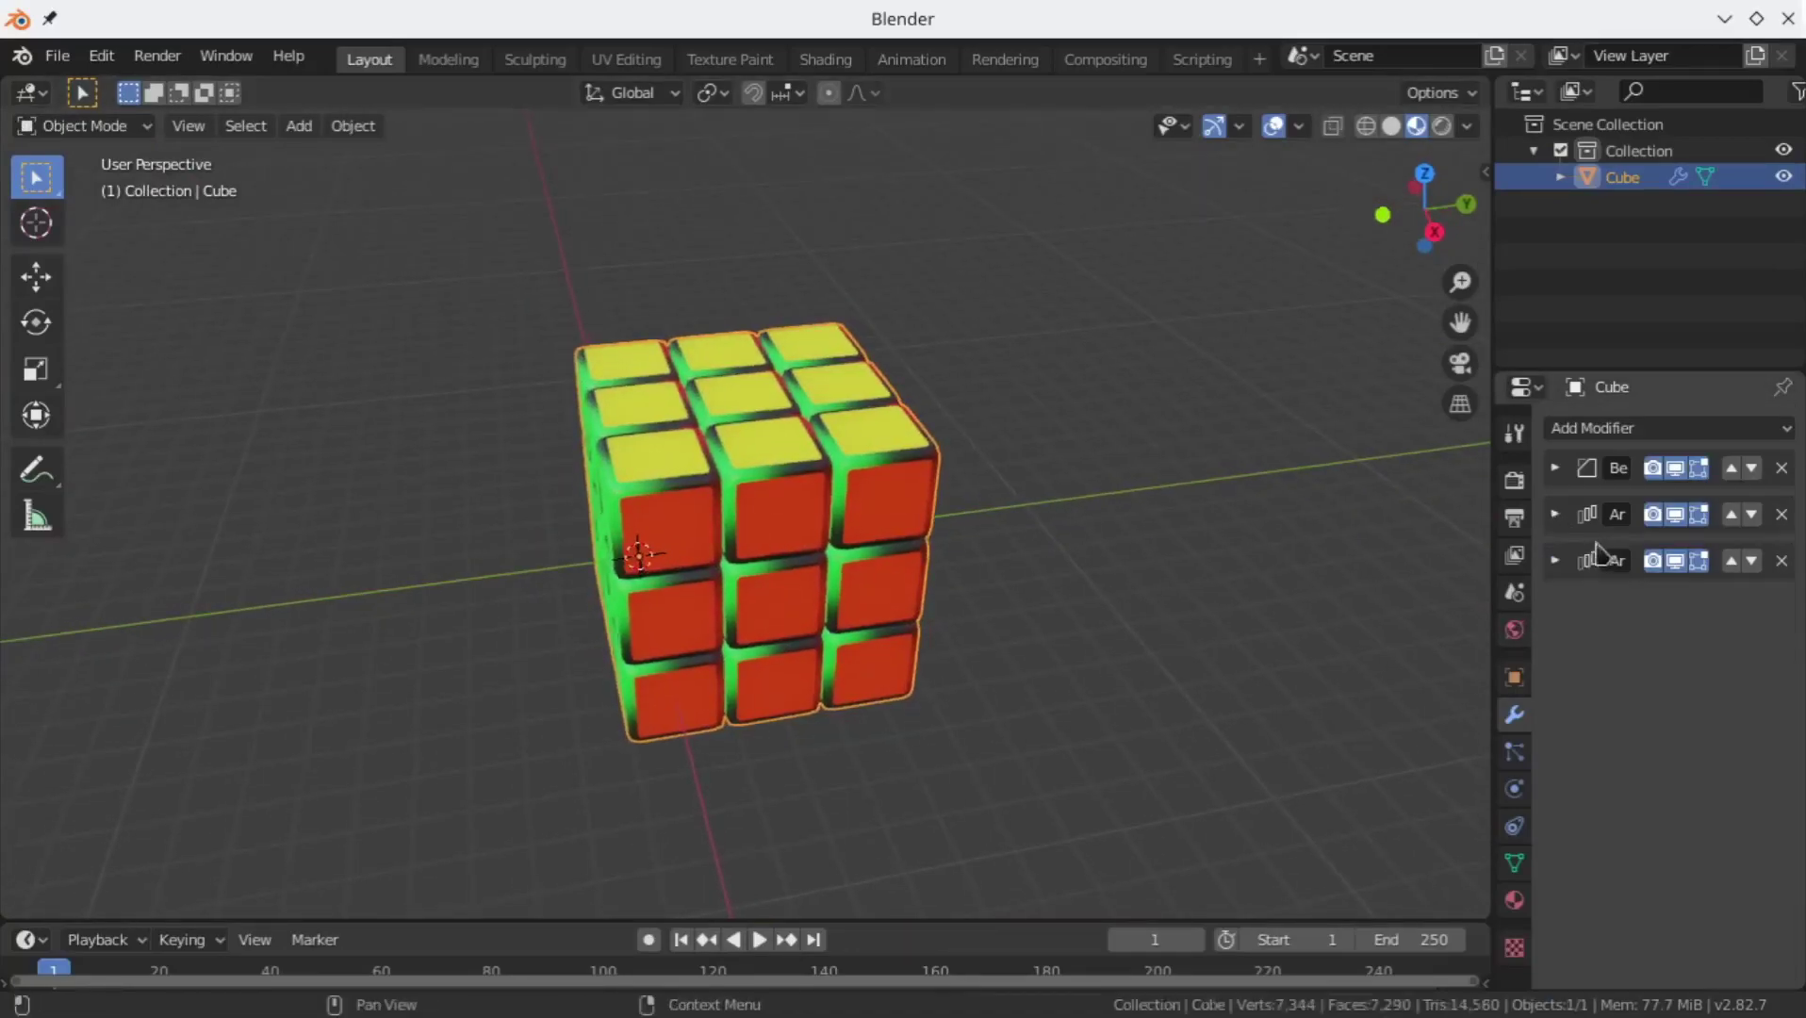
click(1555, 514)
click(1602, 554)
click(1556, 514)
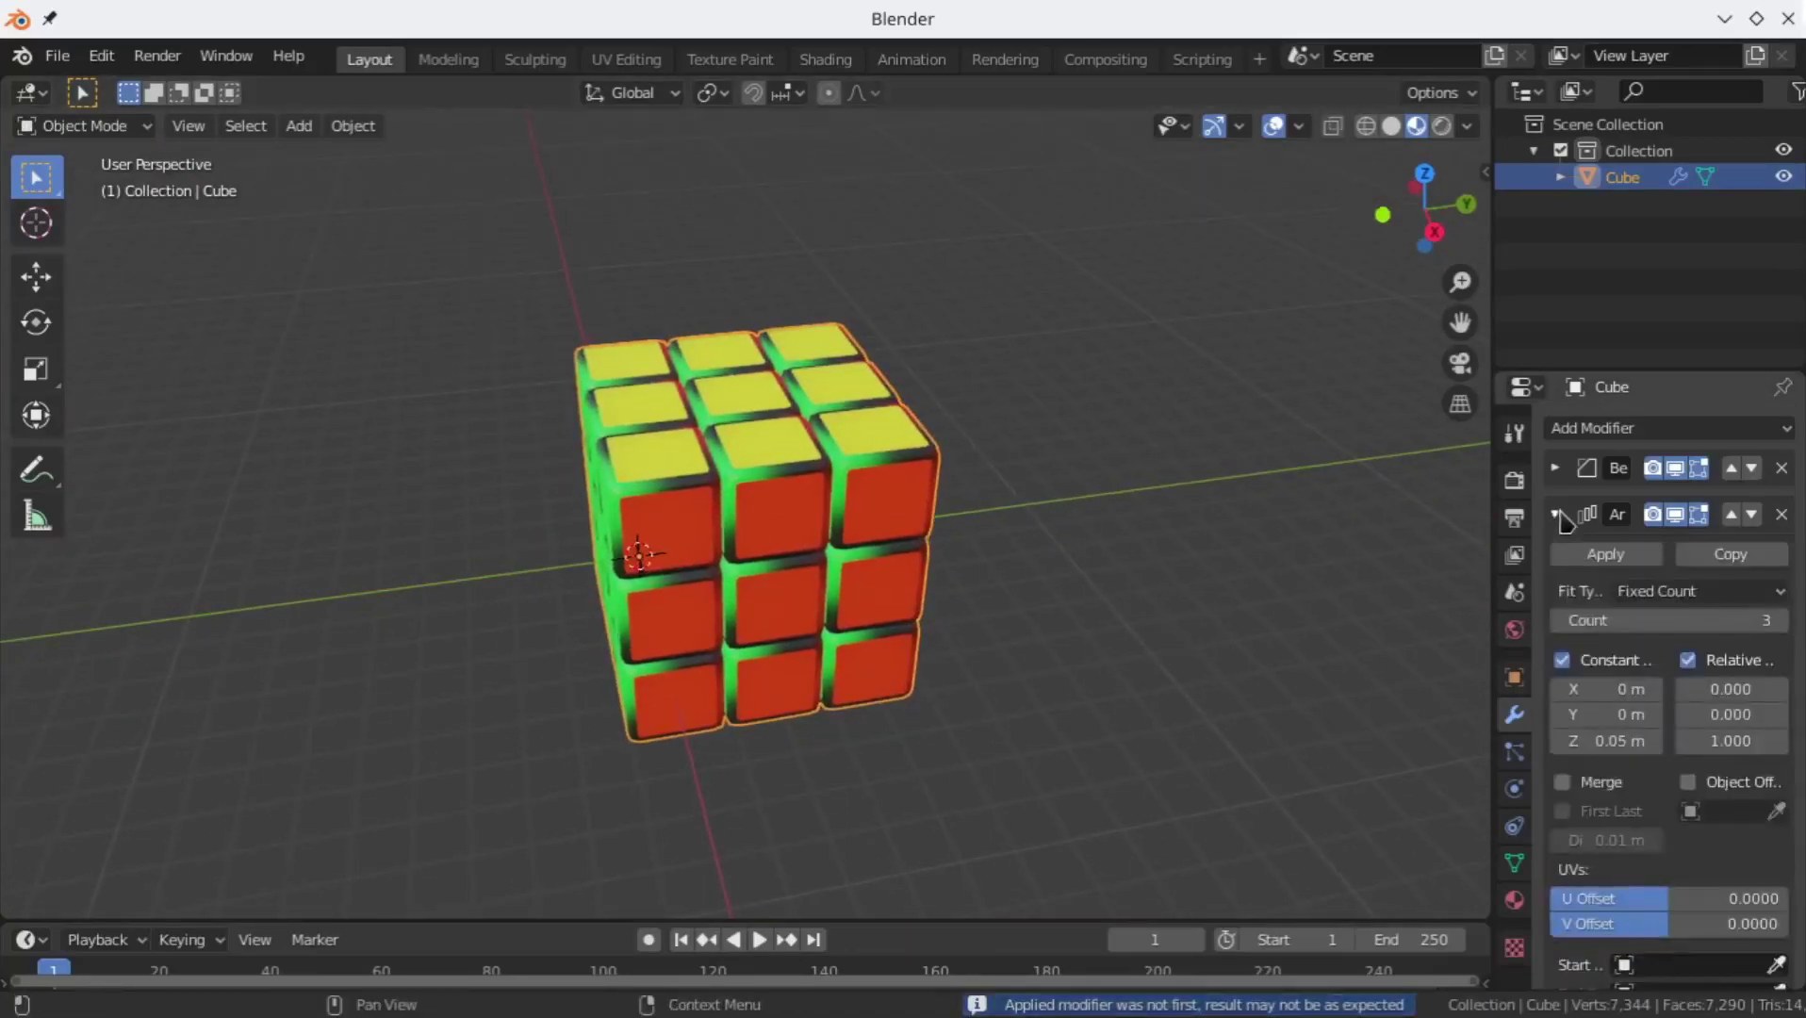
click(1602, 554)
Step: Toggle into Edit Mode and back to inspect the merged 3×3×3 mesh
middle_drag(1097, 556, 869, 504)
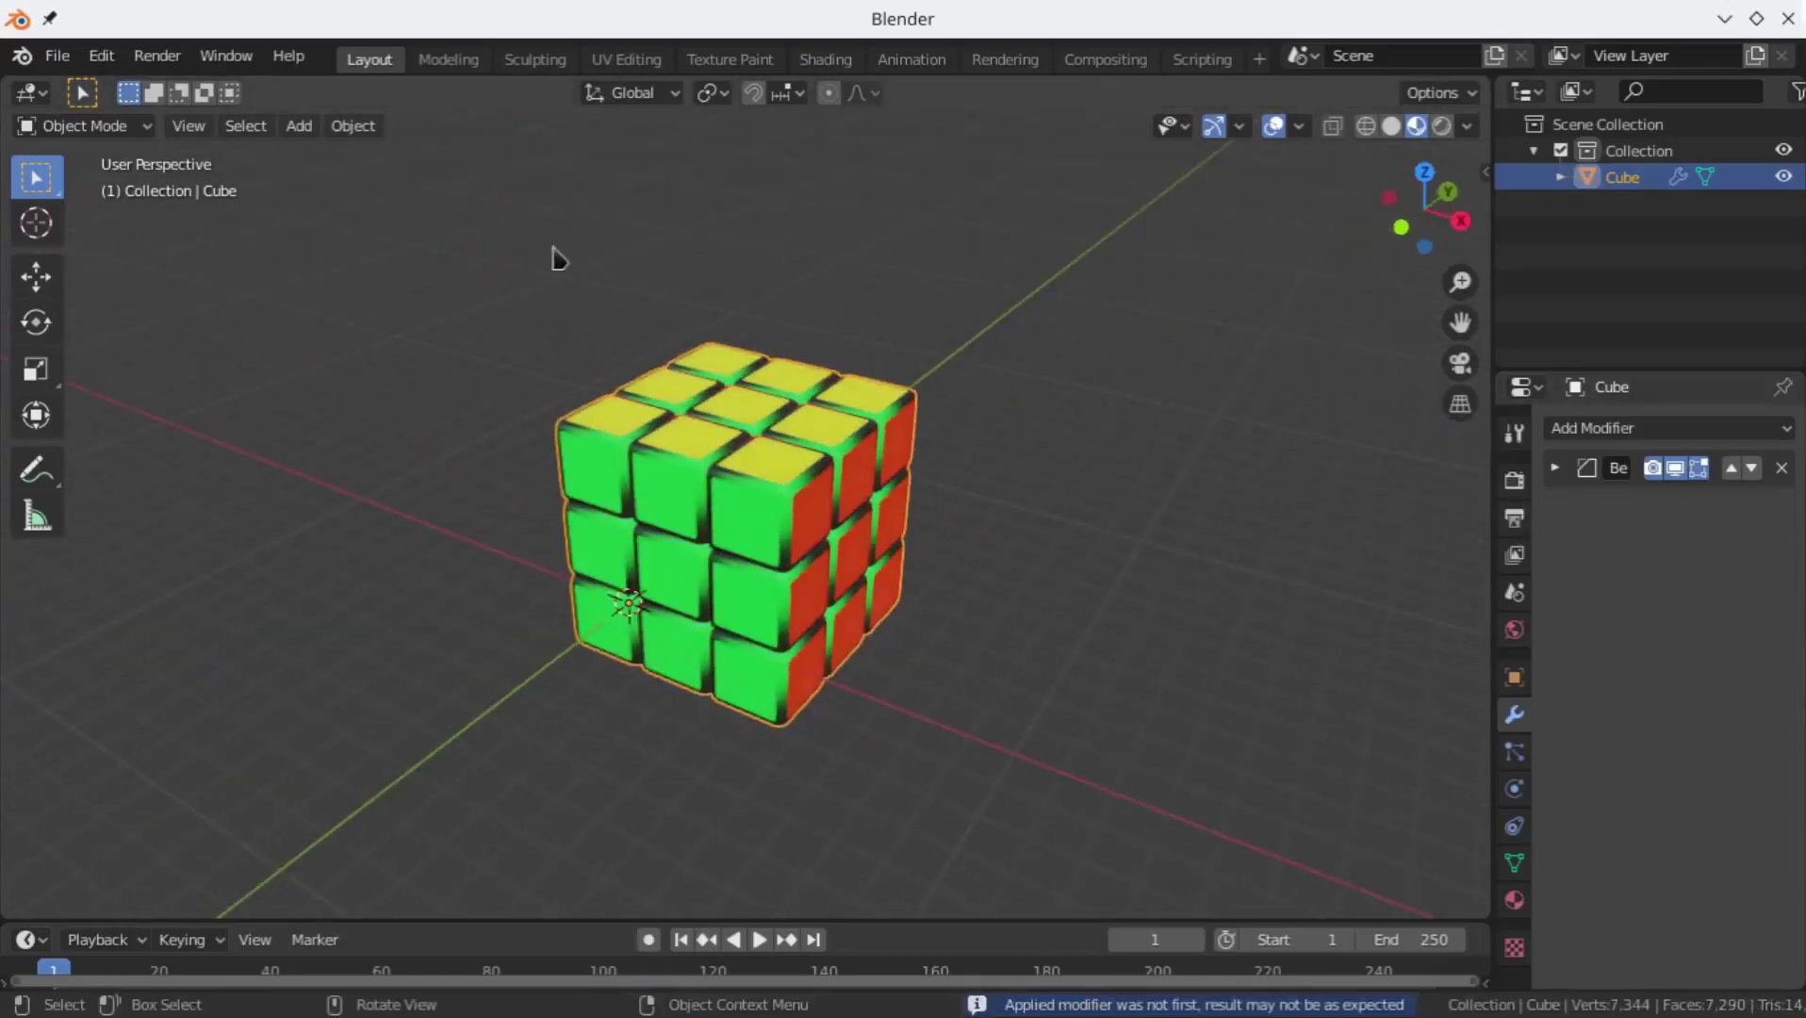
key(Tab)
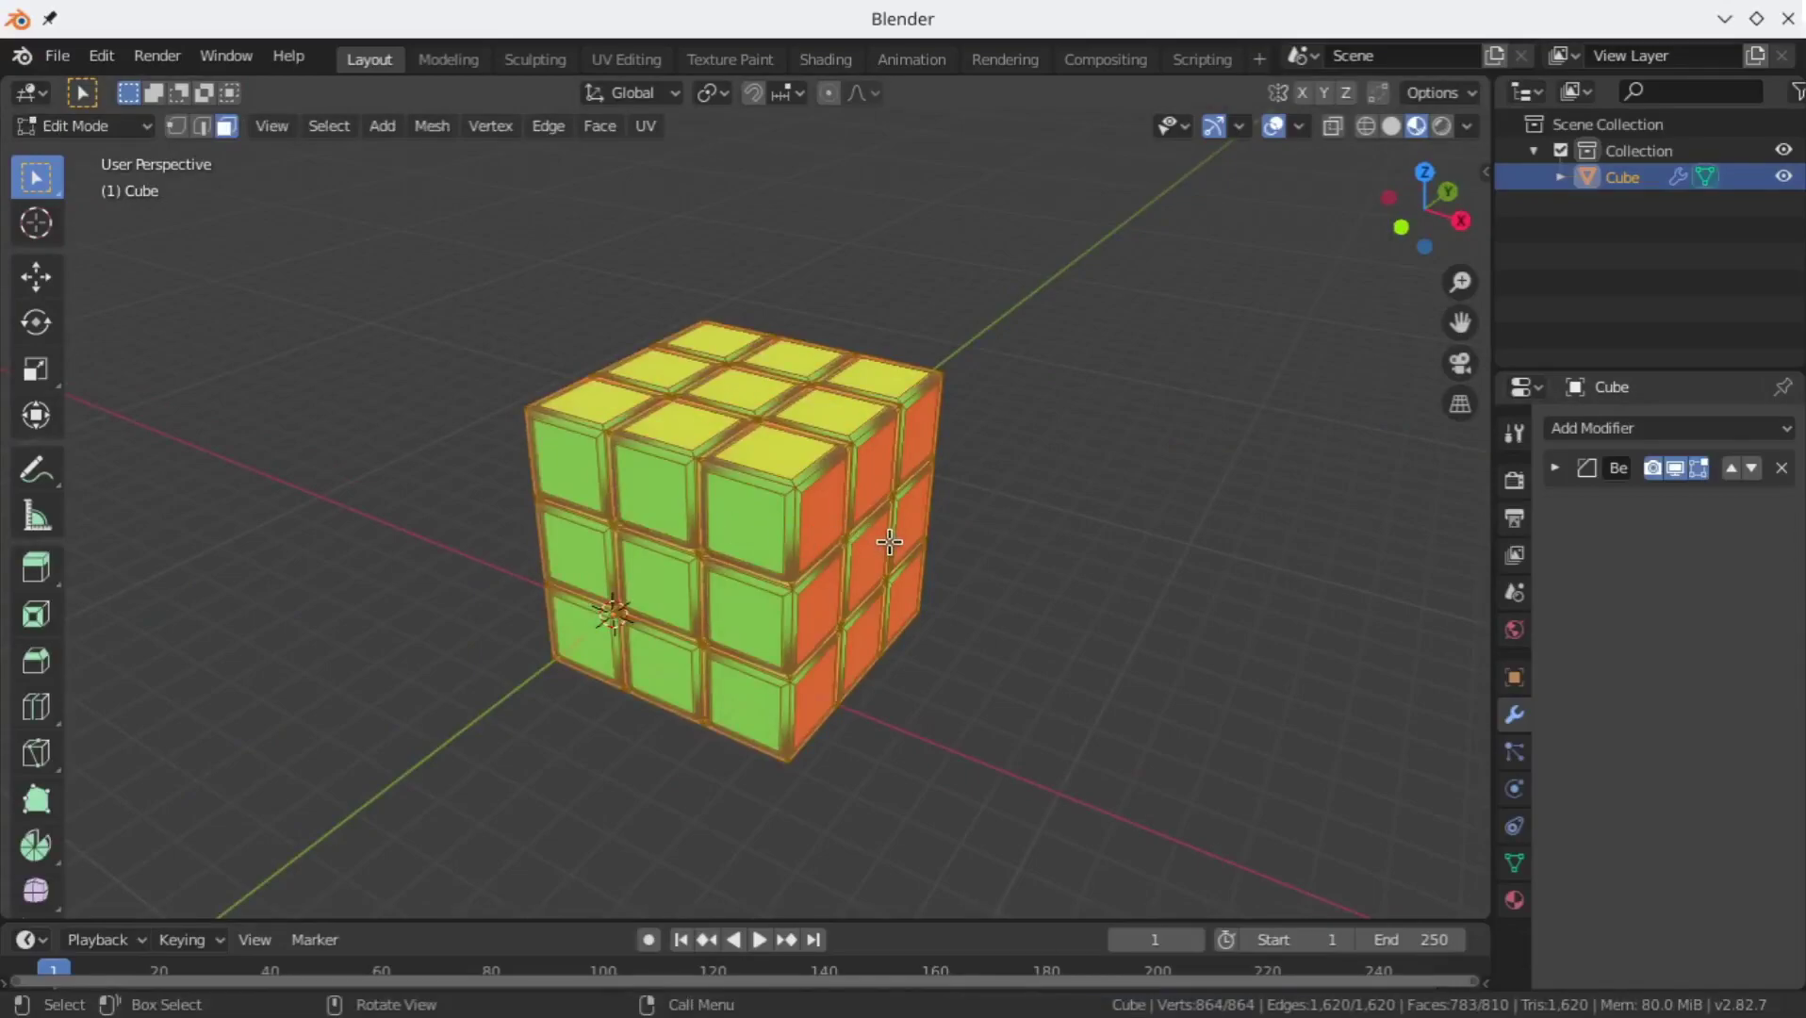
middle_drag(692, 520, 738, 463)
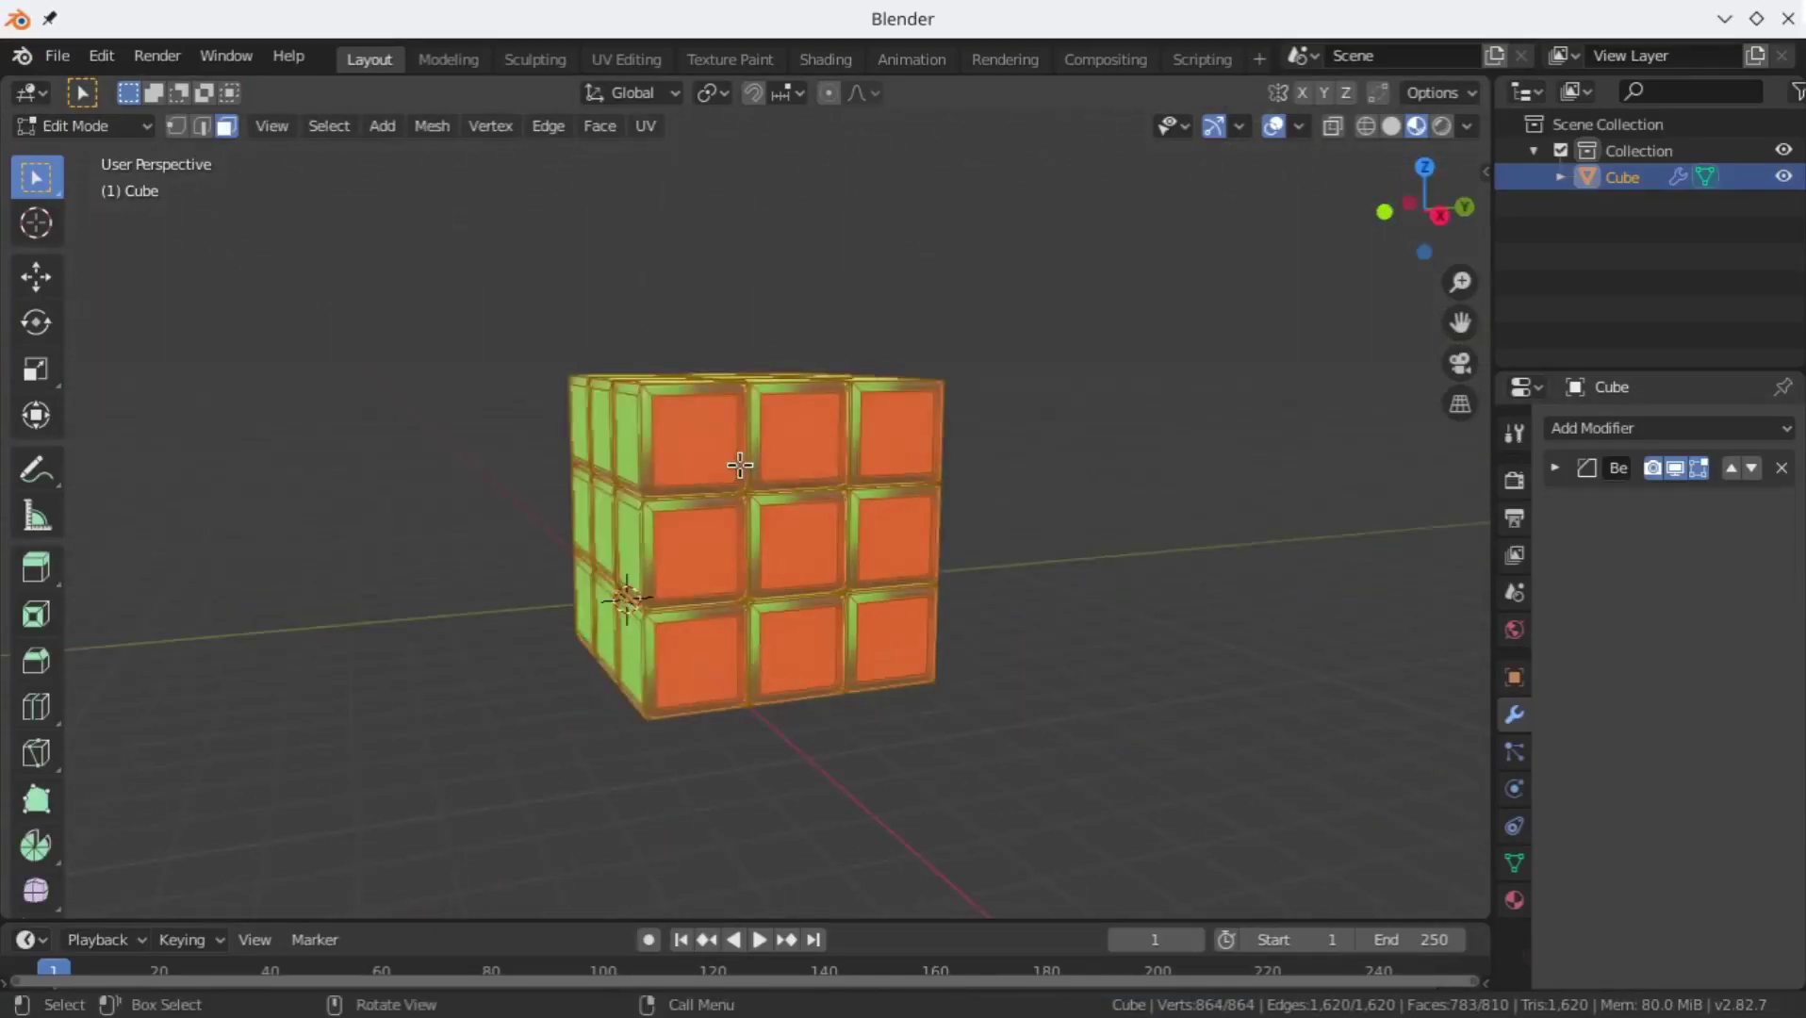
key(Tab)
middle_drag(797, 531, 1040, 653)
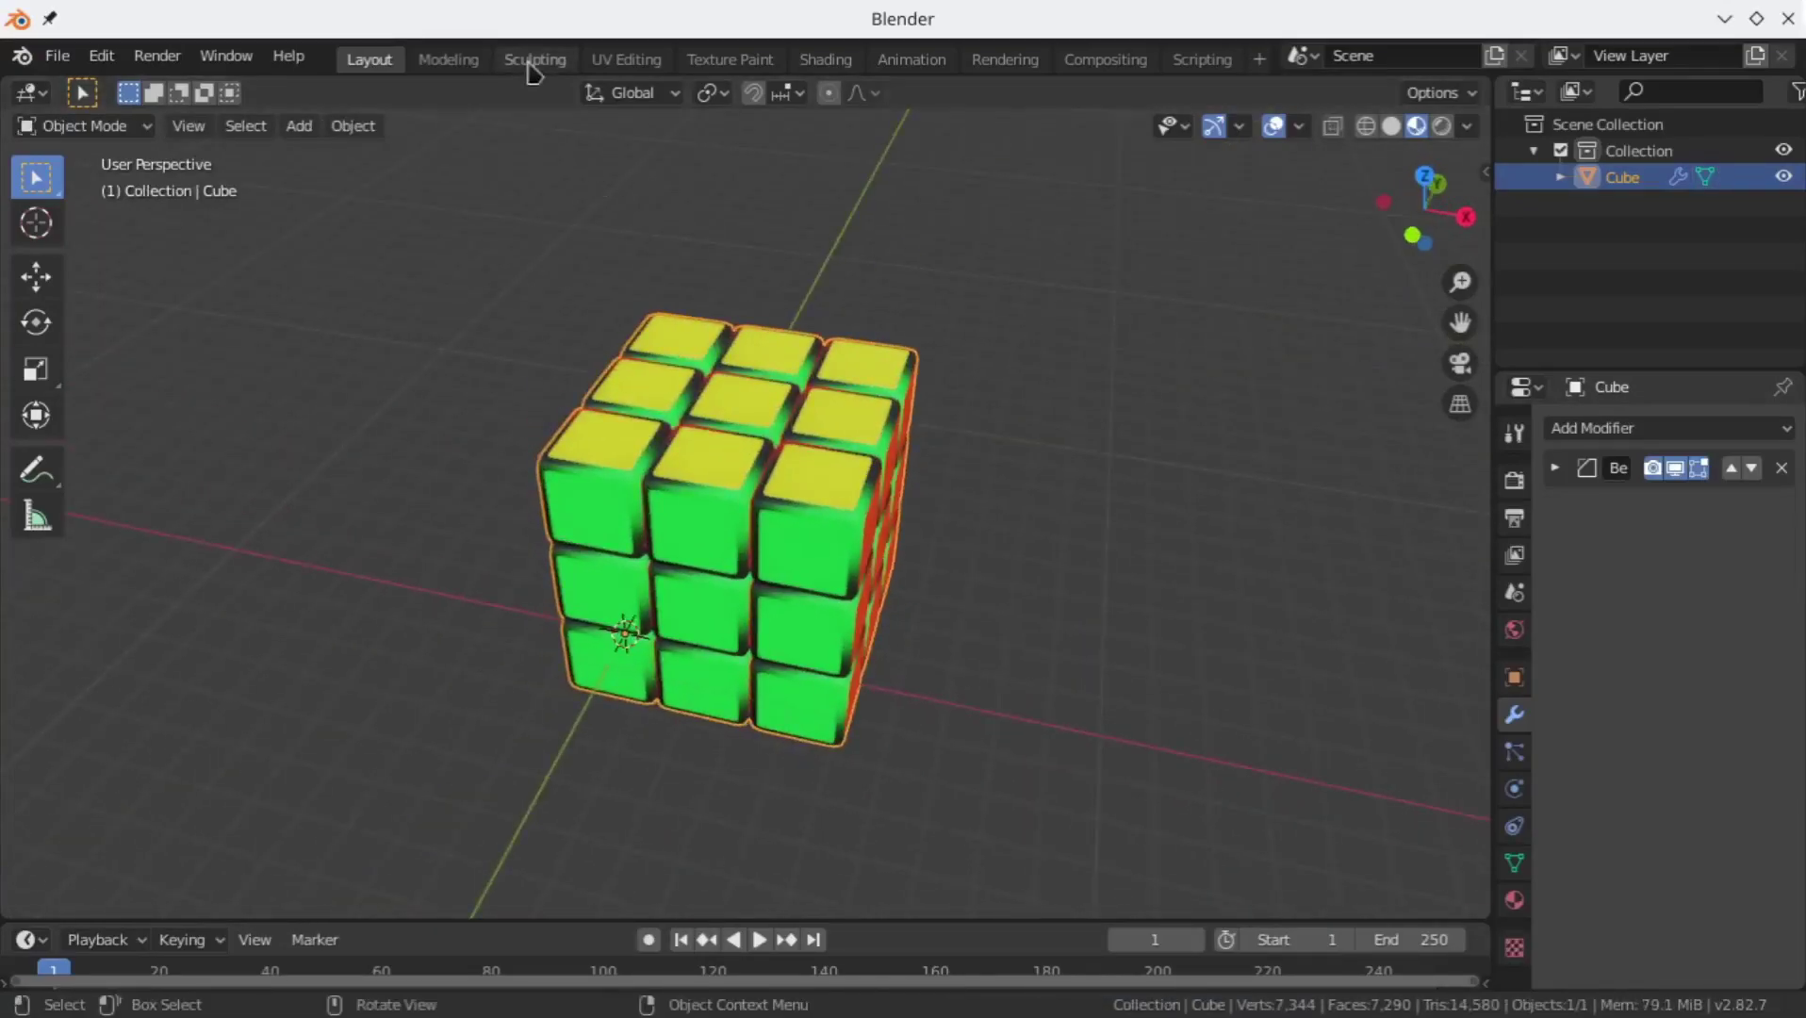
Step: In the UV Editing workspace, select all of the cube's faces
click(627, 59)
scroll(915, 745, up, 3)
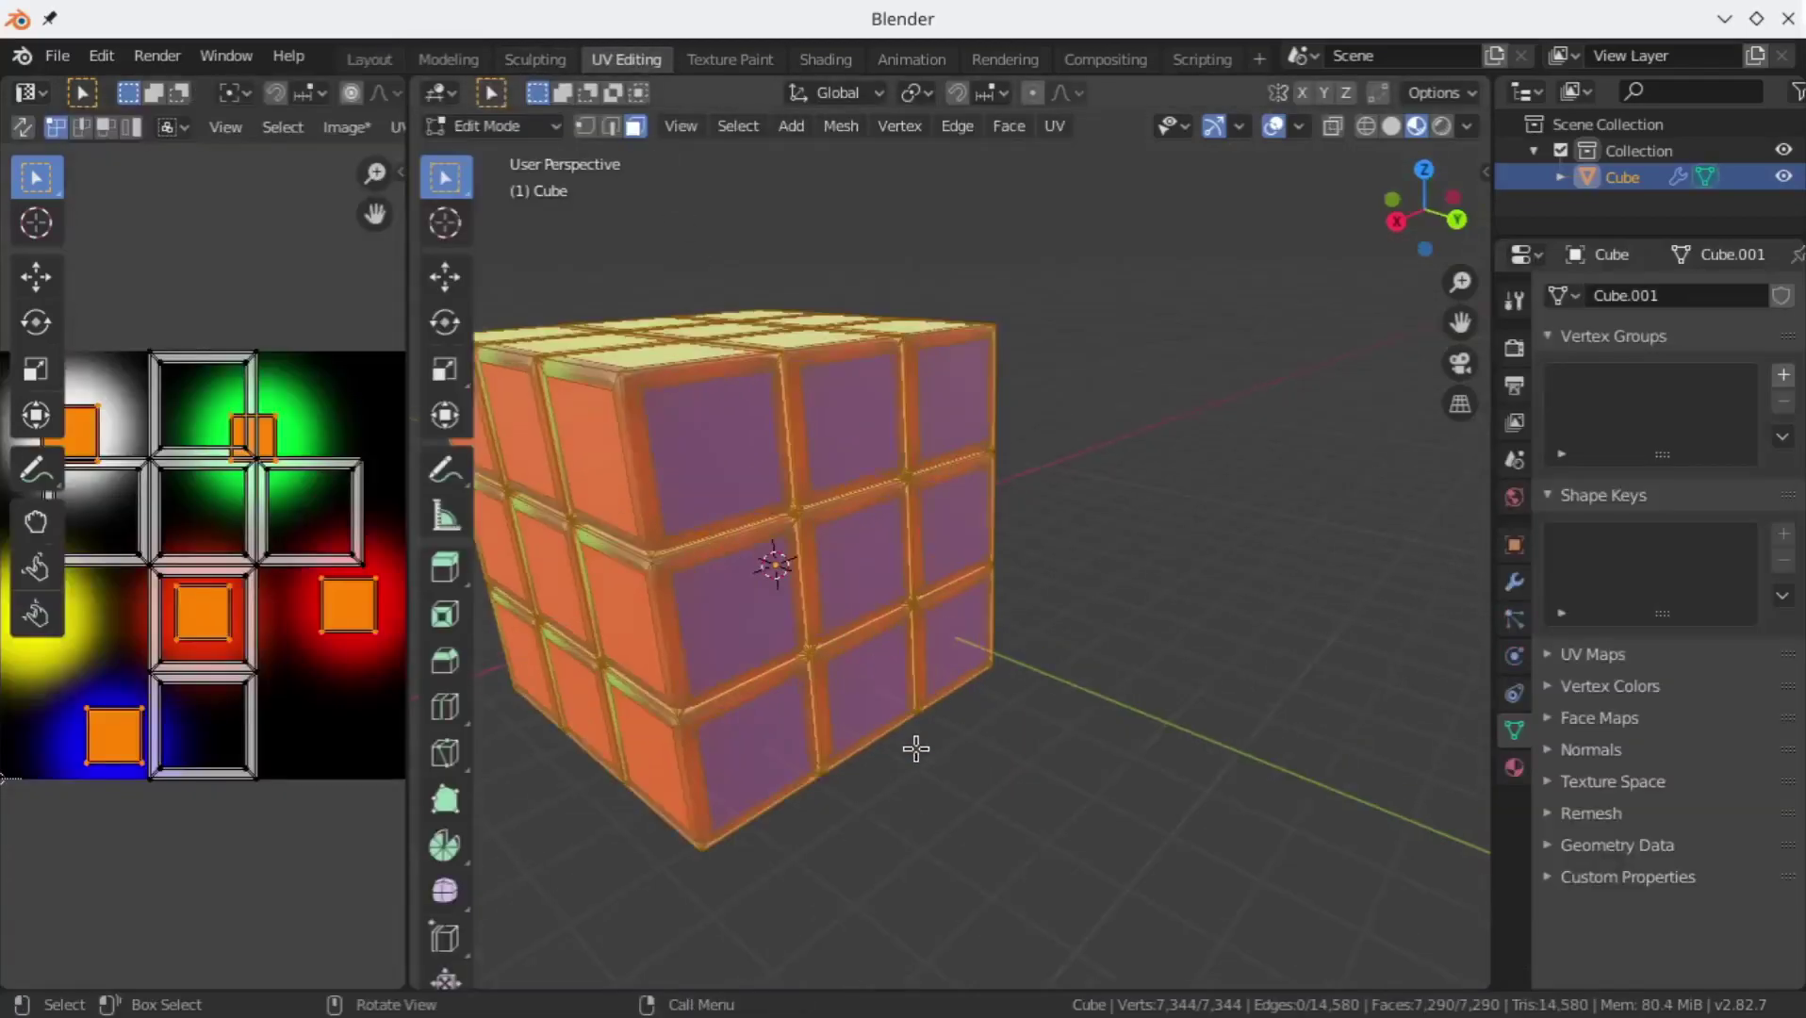
scroll(960, 777, down, 3)
key(a)
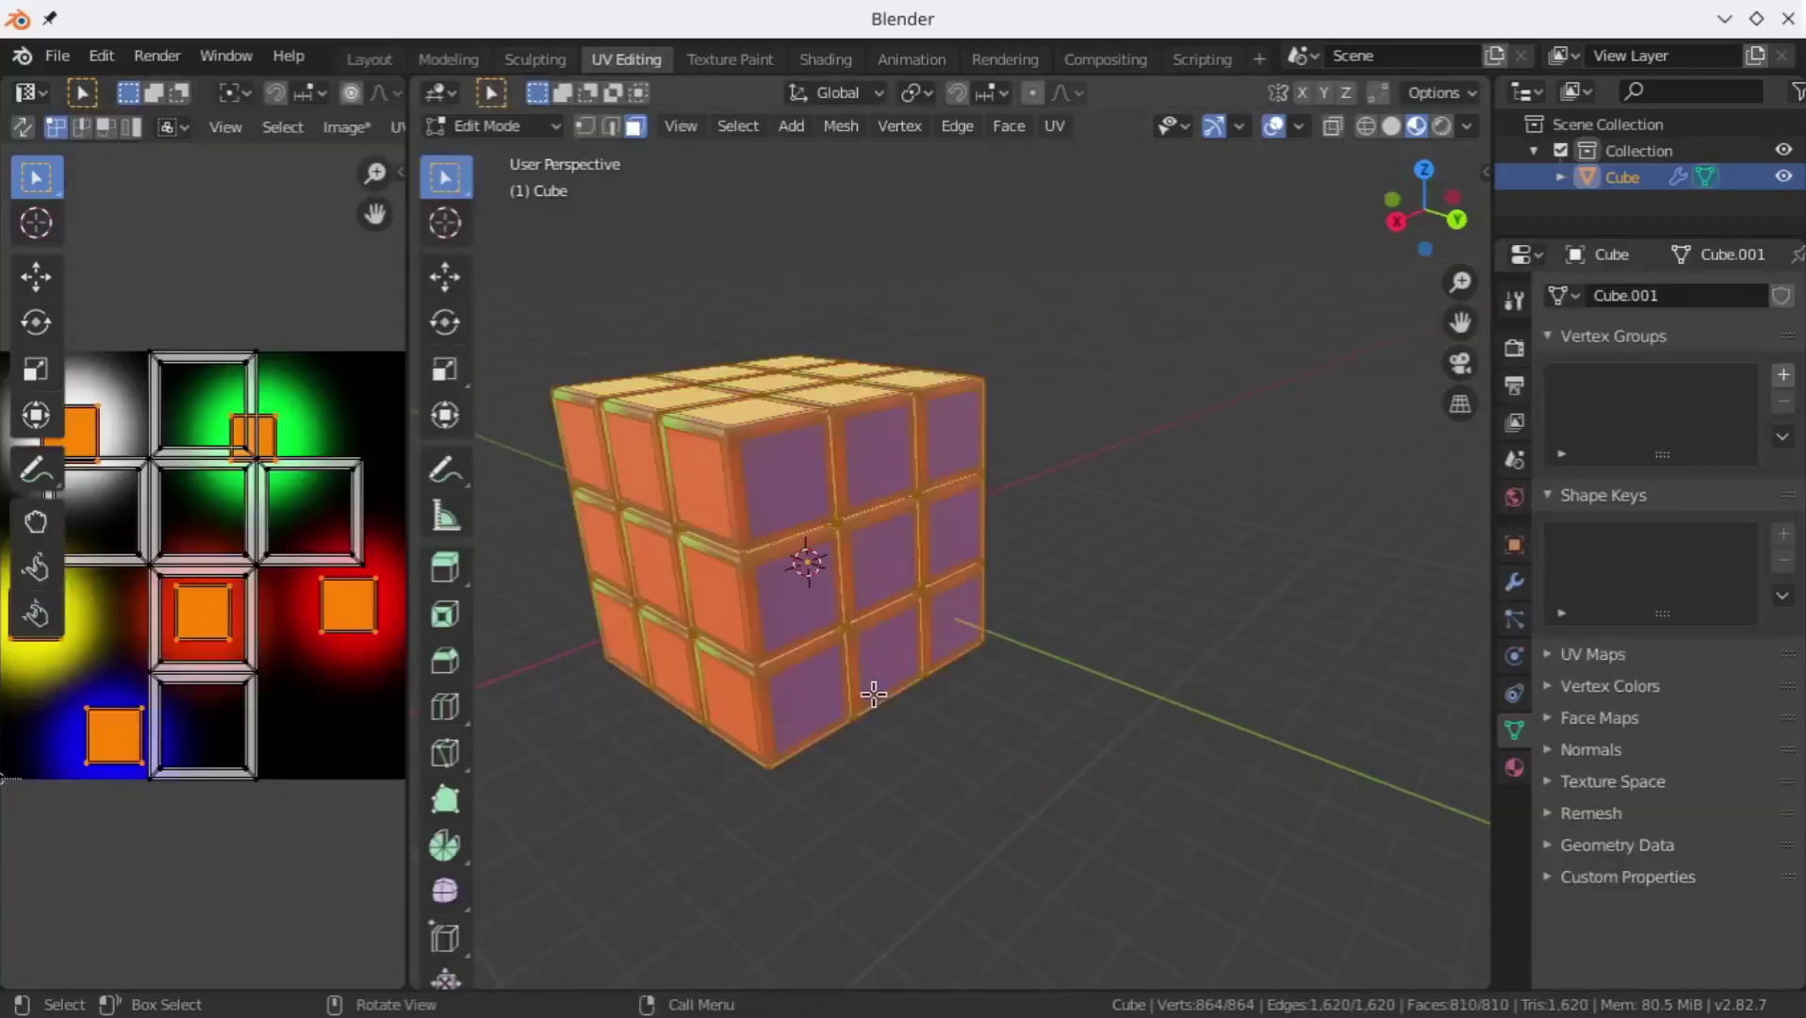
mouse_move(913, 714)
middle_down()
mouse_move(1080, 742)
mouse_move(976, 475)
mouse_move(935, 707)
middle_up()
Step: Deselect the sticker faces on every side, leaving only the border faces selected
mouse_move(811, 451)
ctrl+mouse_down()
mouse_move(1048, 471)
mouse_move(822, 672)
mouse_move(1086, 660)
ctrl+mouse_up()
middle_drag(1086, 660, 878, 464)
mouse_move(878, 463)
shift+mouse_down()
mouse_move(1006, 434)
mouse_move(1001, 562)
mouse_move(894, 691)
mouse_move(1114, 640)
mouse_move(1081, 551)
mouse_move(1132, 441)
shift+mouse_up()
middle_drag(1131, 441, 909, 589)
shift+drag(910, 589, 990, 582)
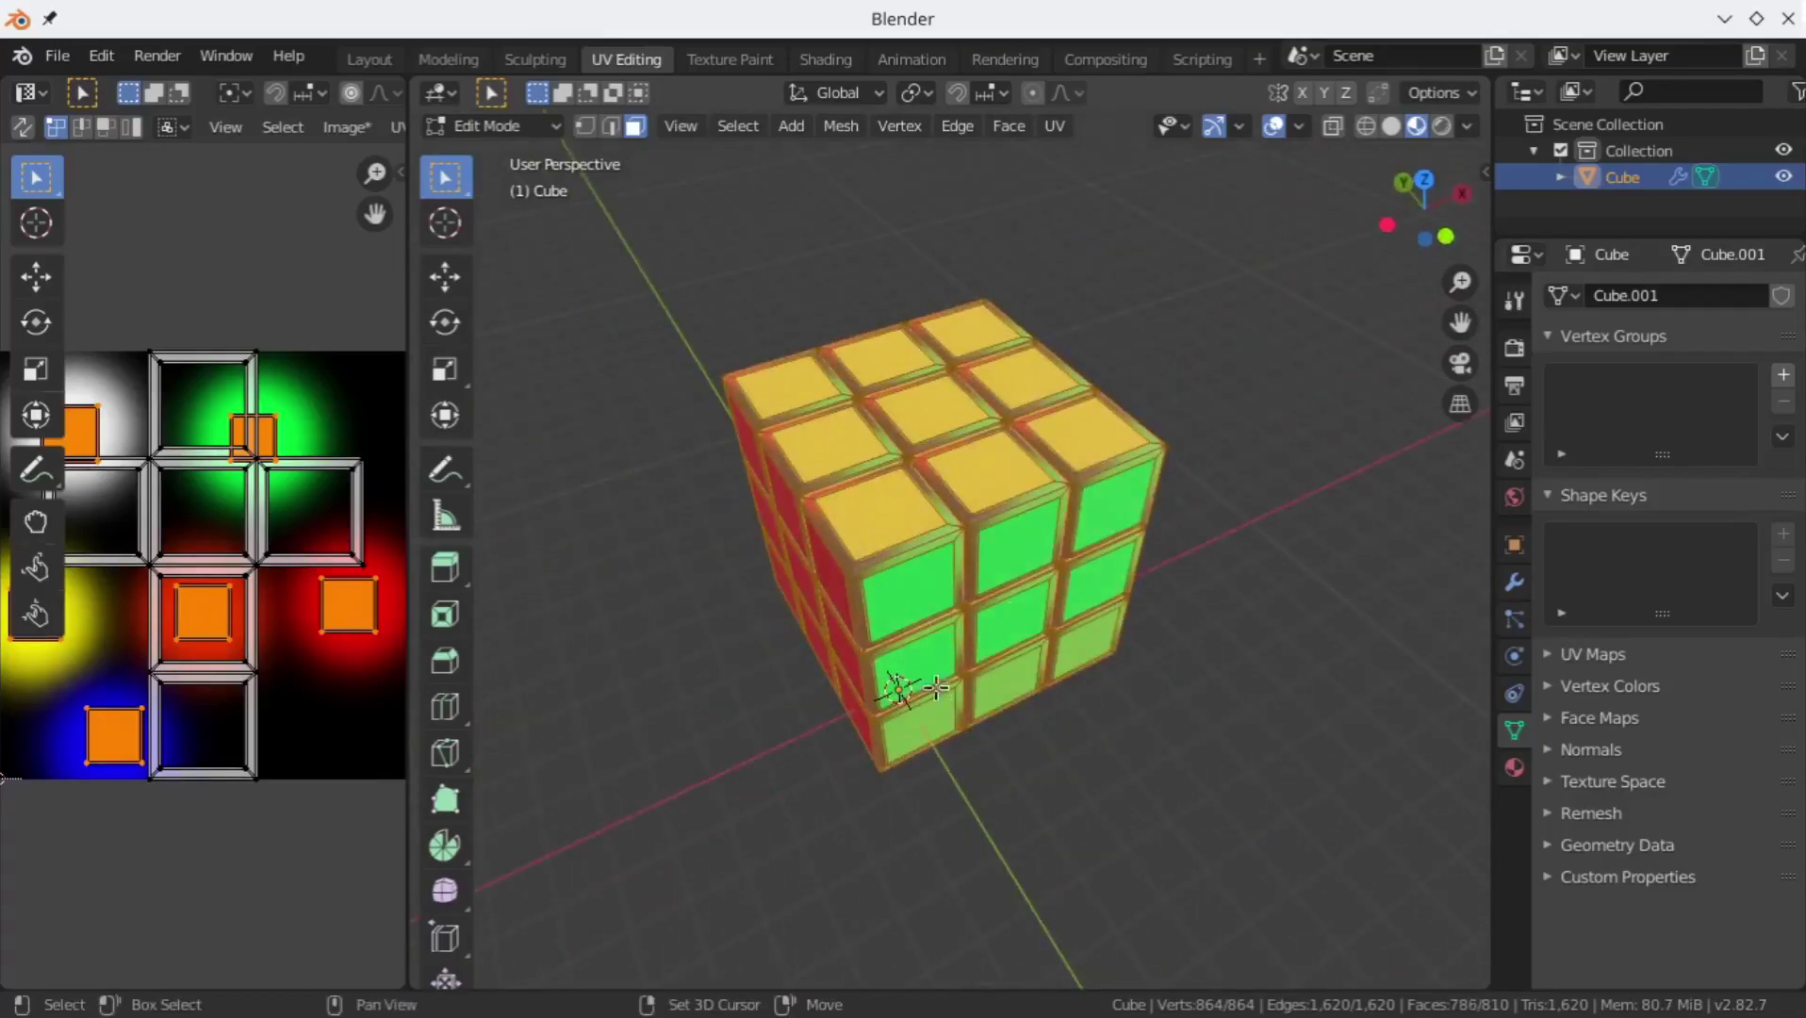
shift+drag(1088, 434, 843, 444)
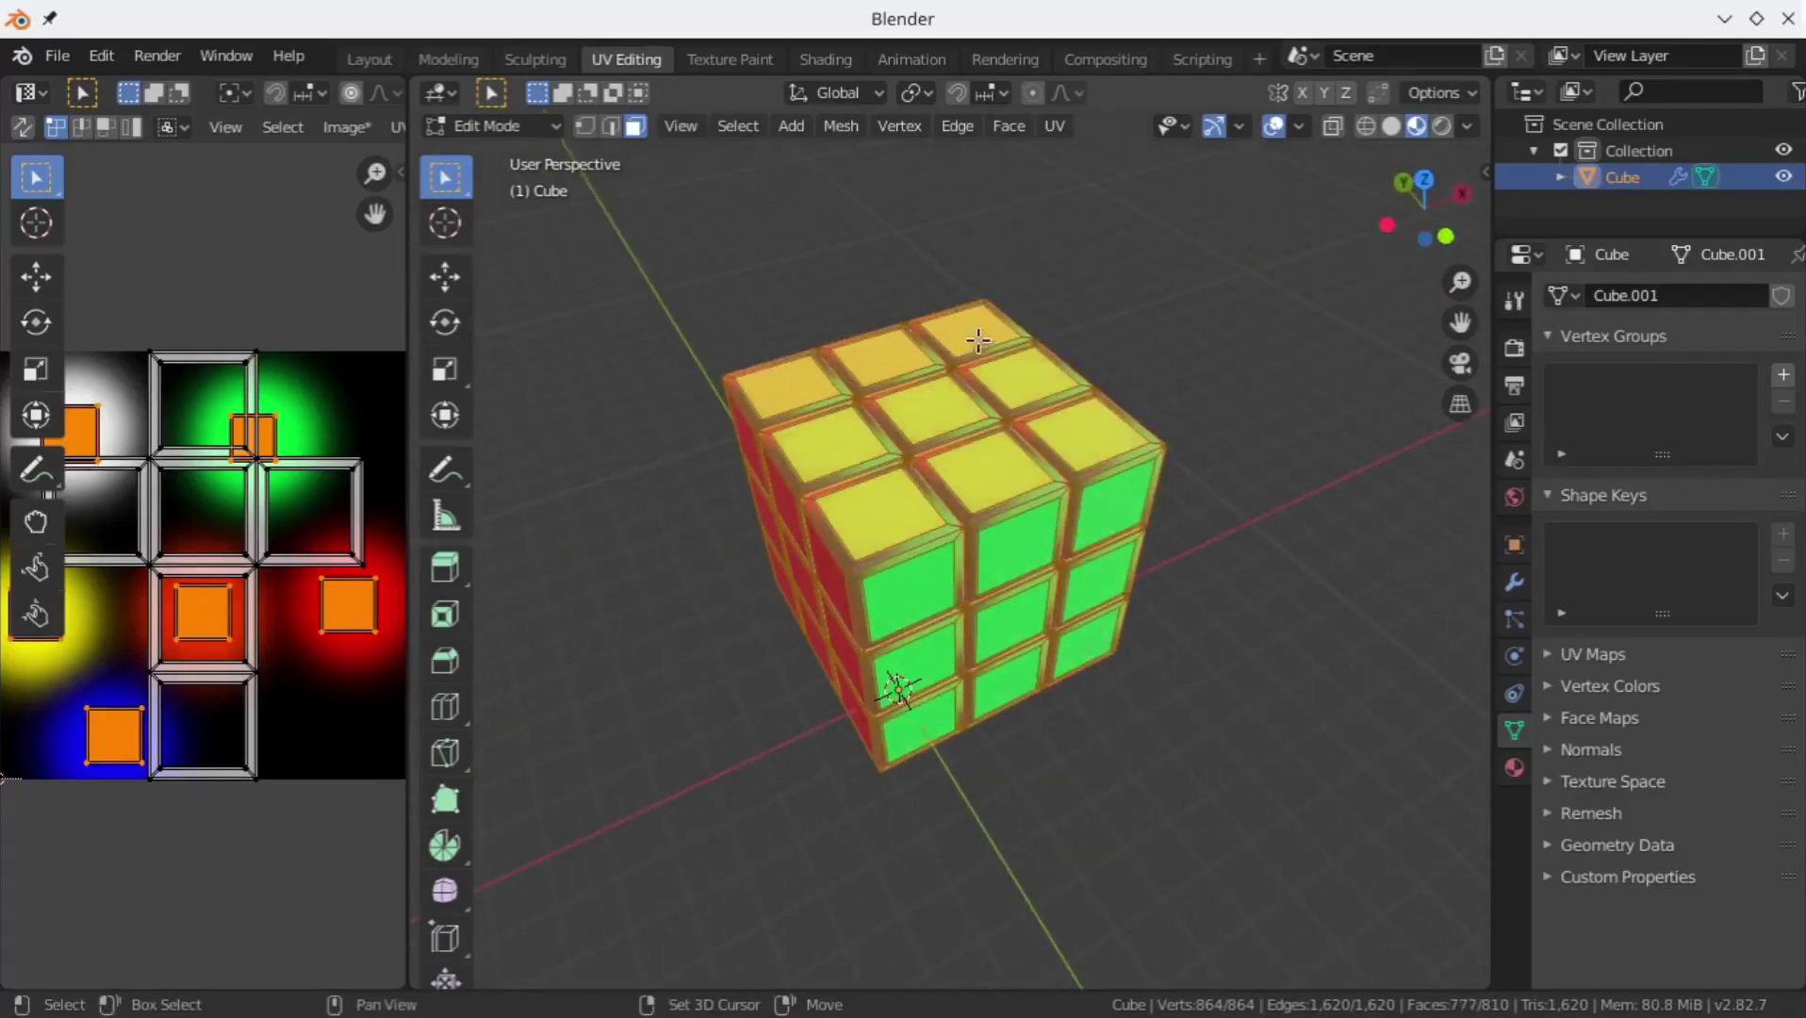
shift+drag(979, 340, 782, 387)
middle_drag(782, 386, 820, 481)
mouse_move(820, 481)
shift+mouse_down()
mouse_move(1005, 553)
mouse_move(1081, 641)
shift+mouse_up()
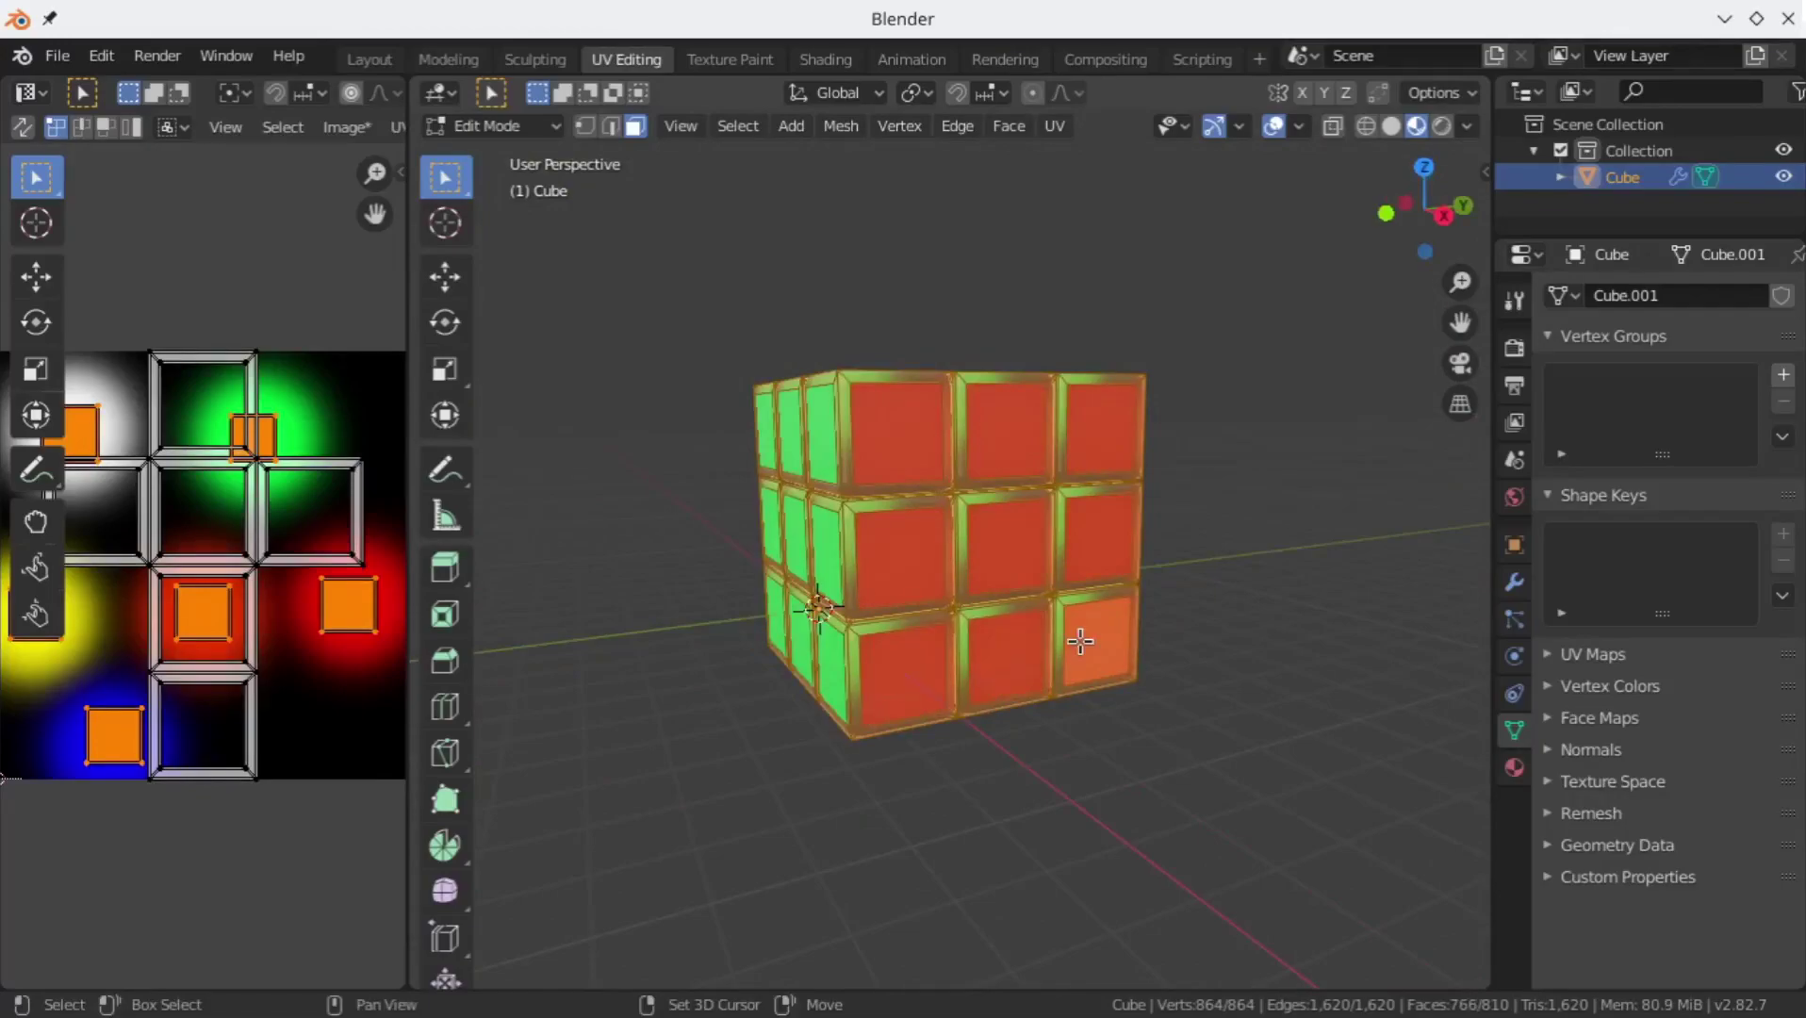
middle_drag(1080, 641, 1056, 613)
mouse_move(1056, 613)
shift+mouse_down()
mouse_move(1038, 690)
mouse_move(808, 602)
mouse_move(840, 723)
shift+mouse_up()
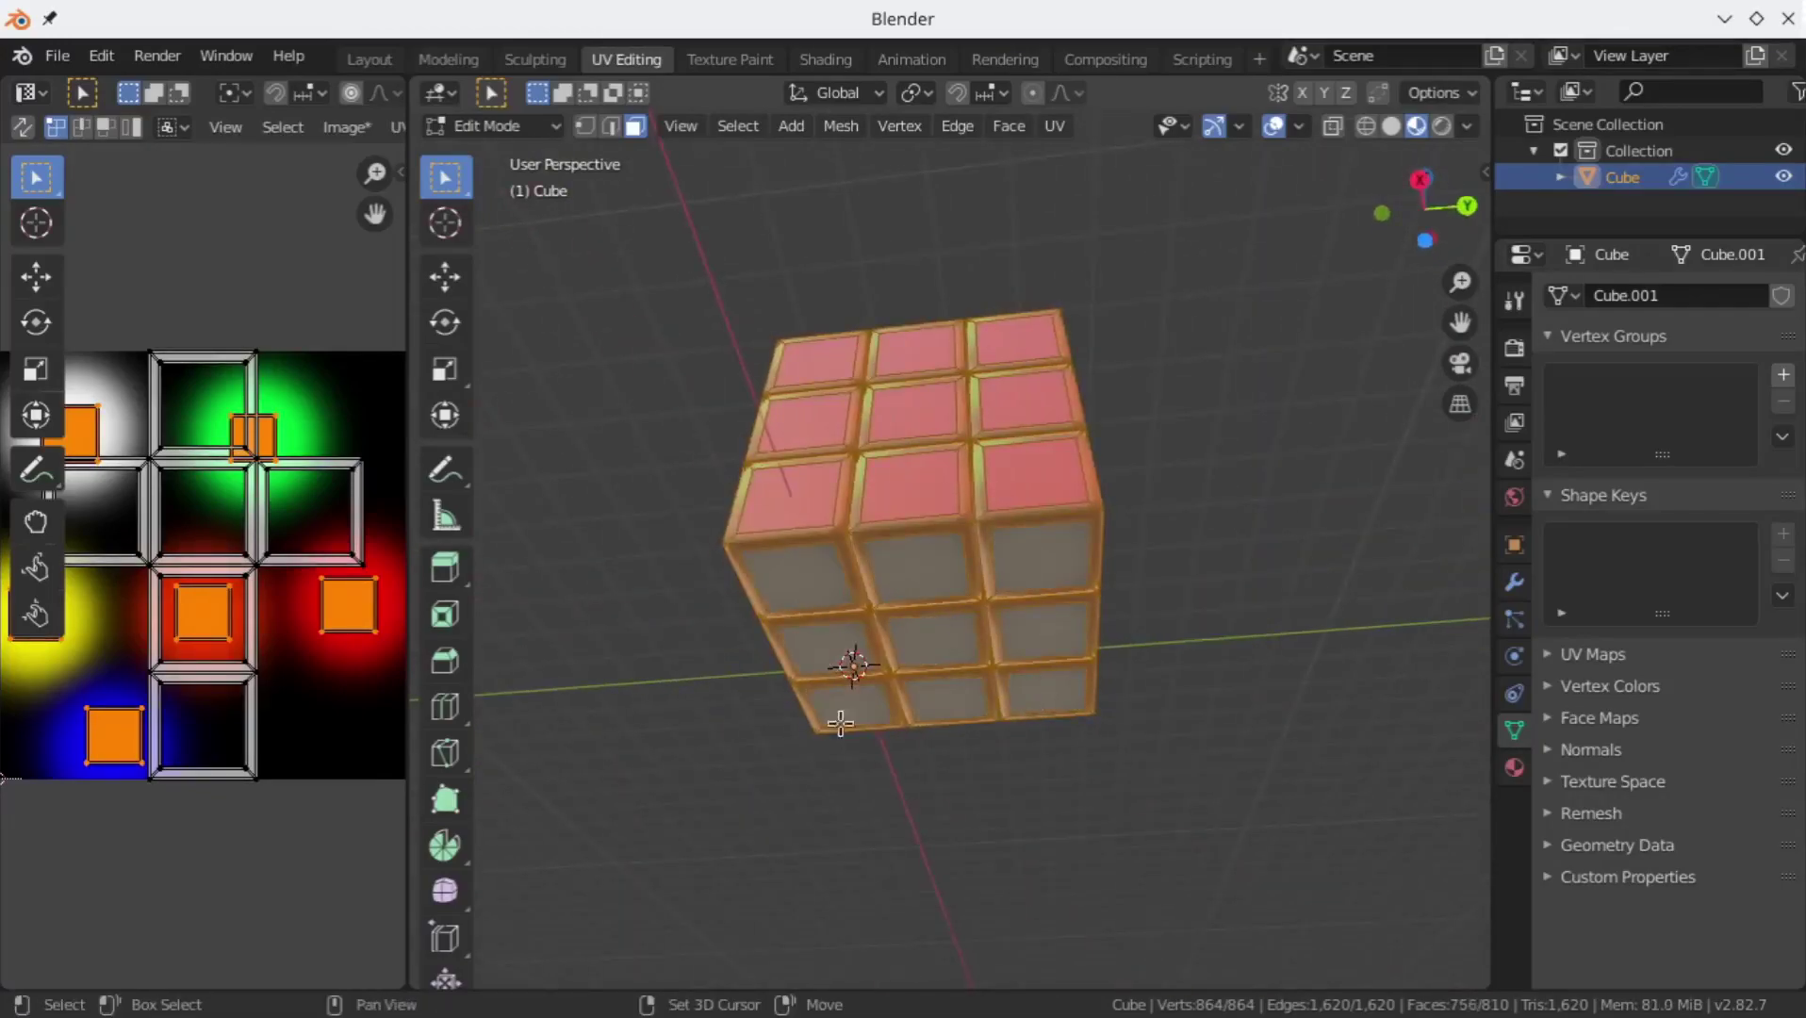
Step: Shrink the border faces' UVs onto the texture's black corner, then return to the Layout workspace
drag(411, 792, 830, 781)
key(a)
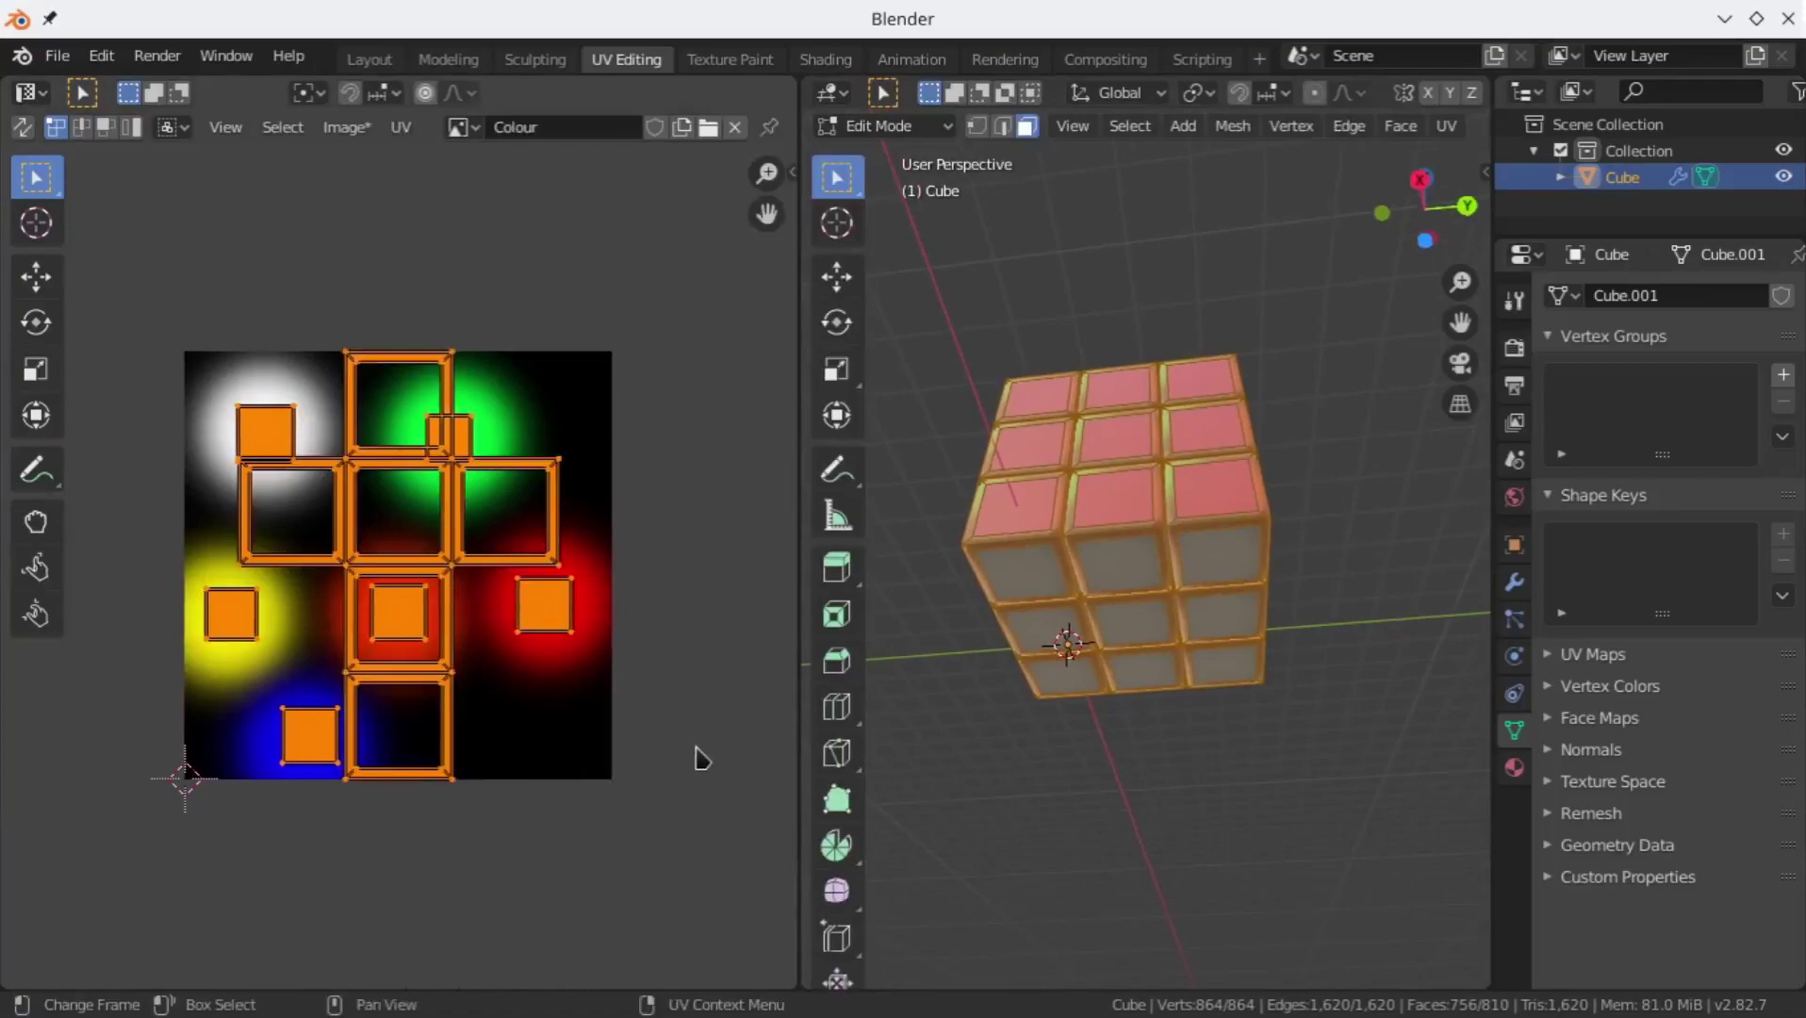
key(s)
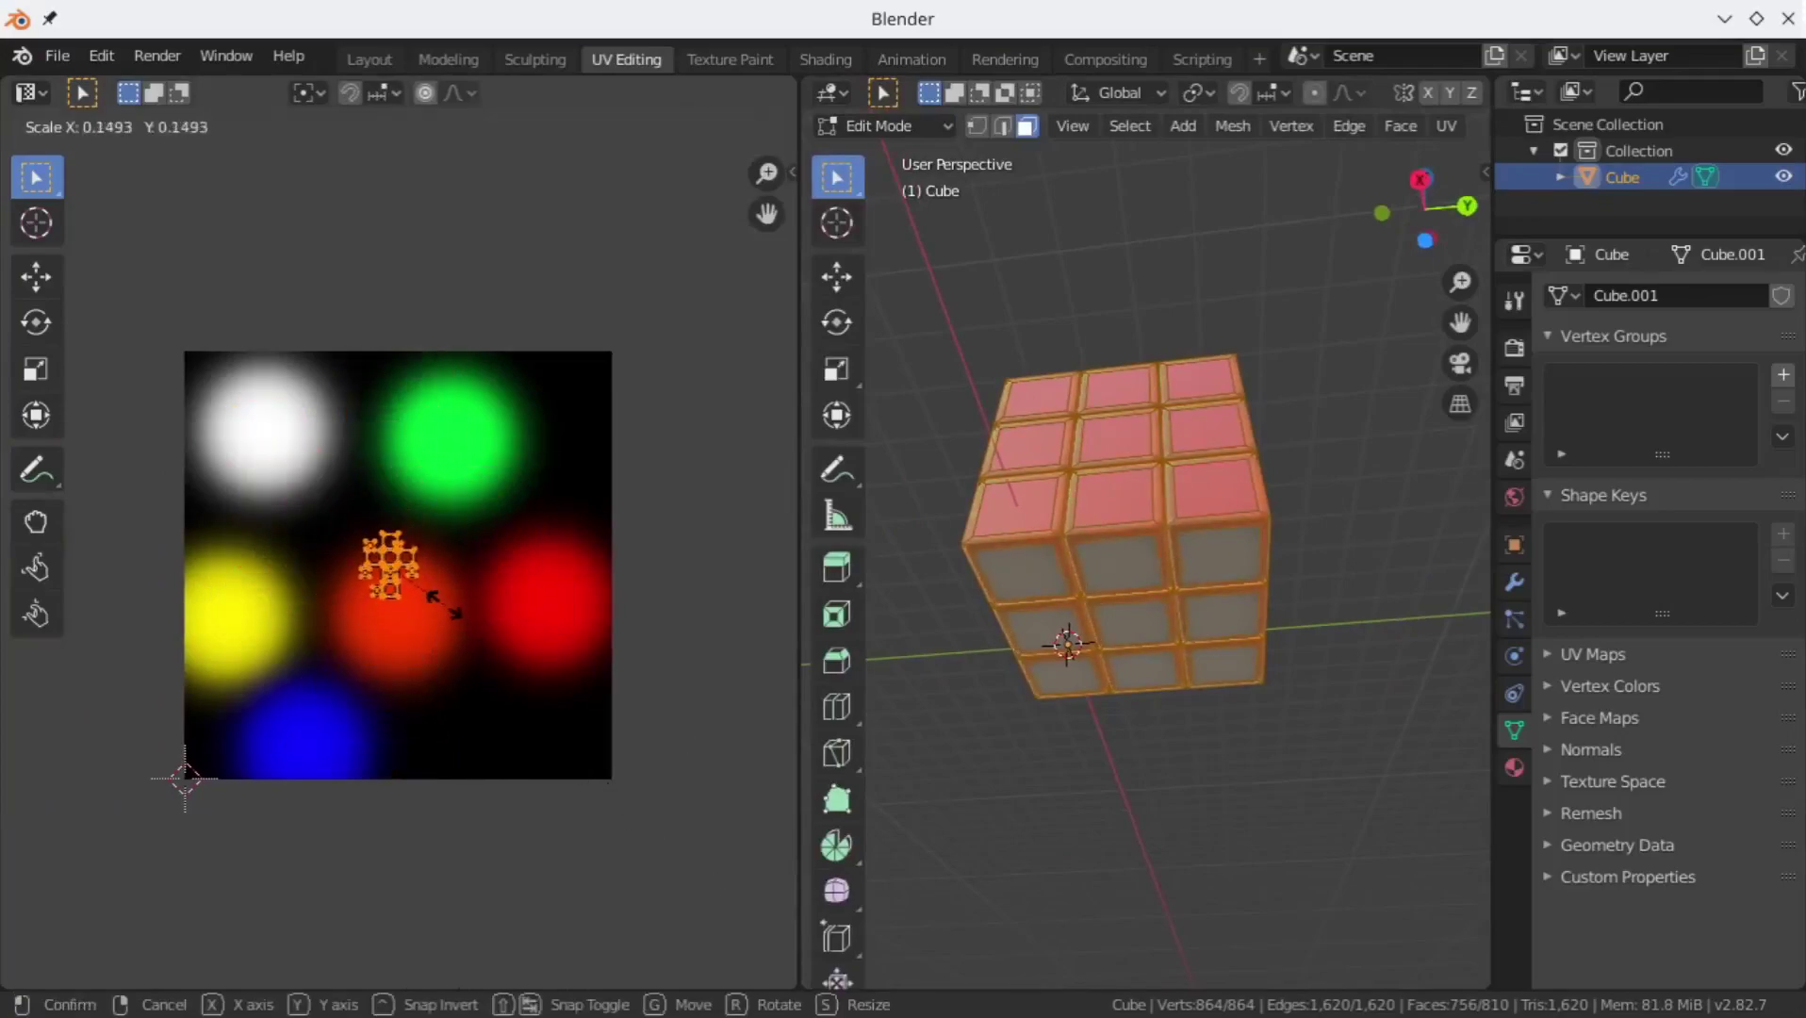
click(439, 605)
key(g)
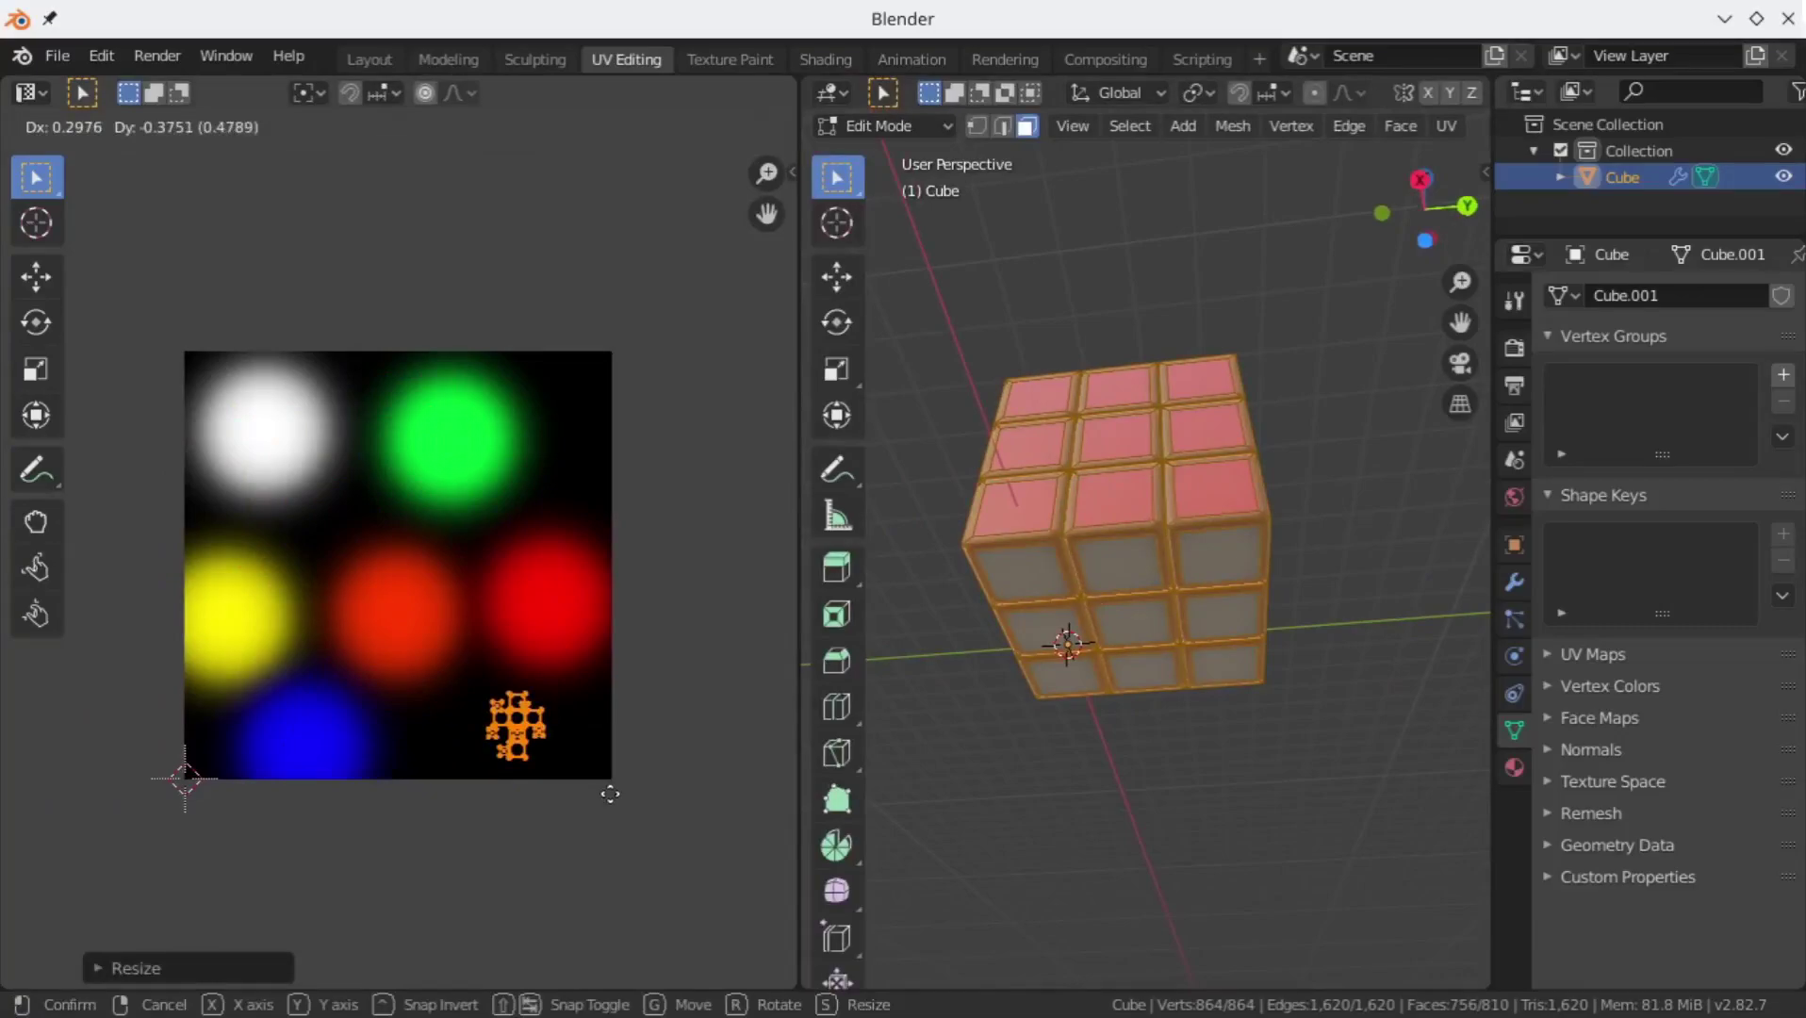
click(593, 796)
click(1156, 844)
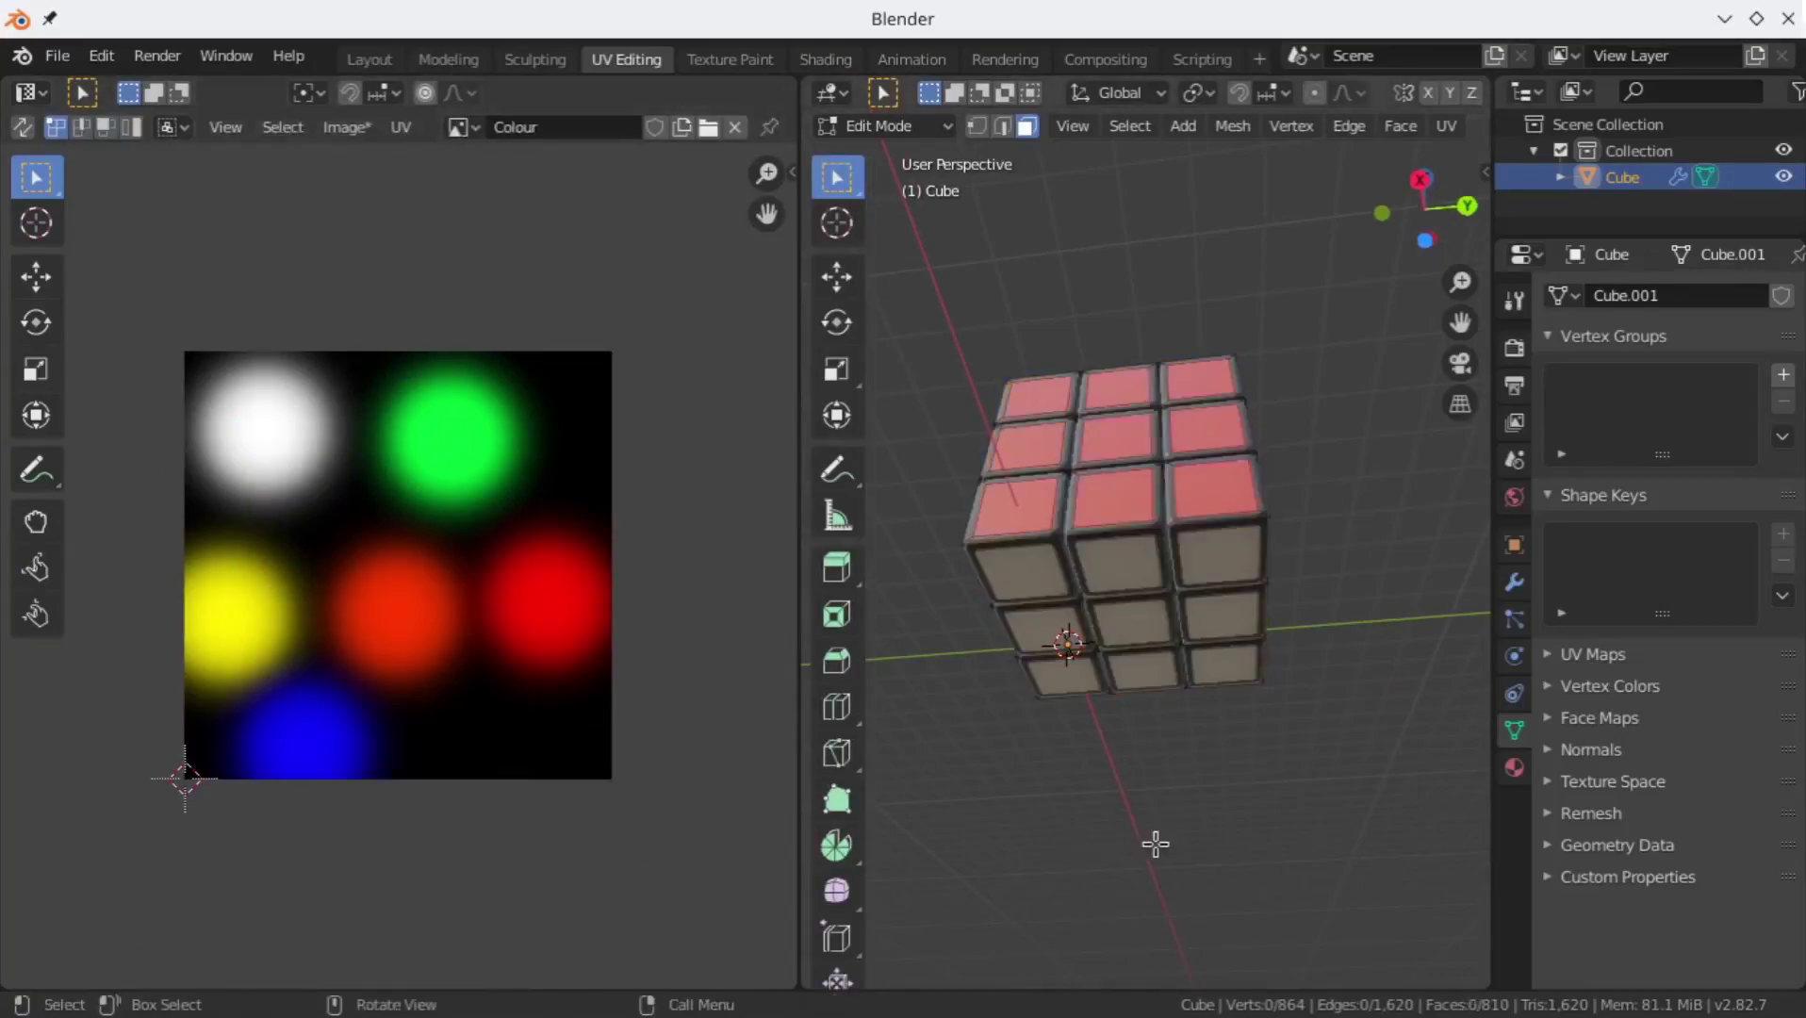
middle_drag(1188, 745, 1199, 848)
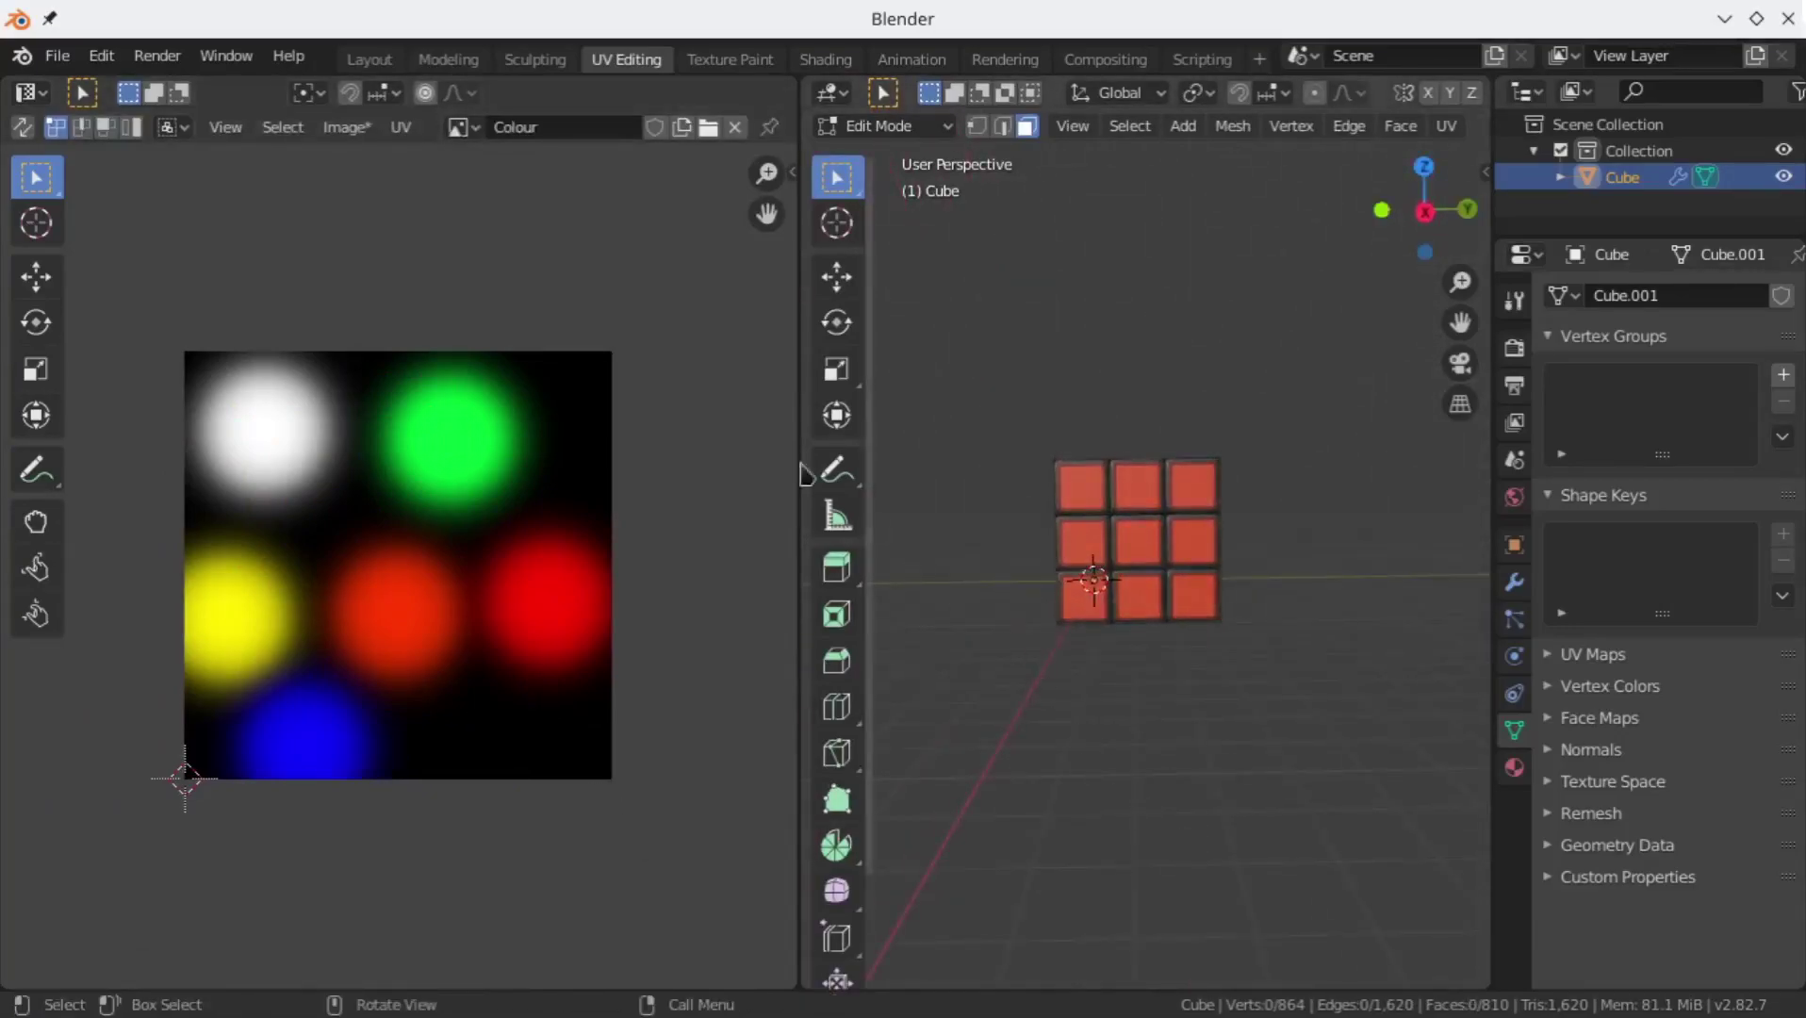
click(369, 59)
middle_drag(745, 490, 748, 597)
Step: Add a plane and scale it up into a large ground plane under the cube
scroll(1068, 572, down, 3)
key(shift+a)
click(1029, 564)
key(s)
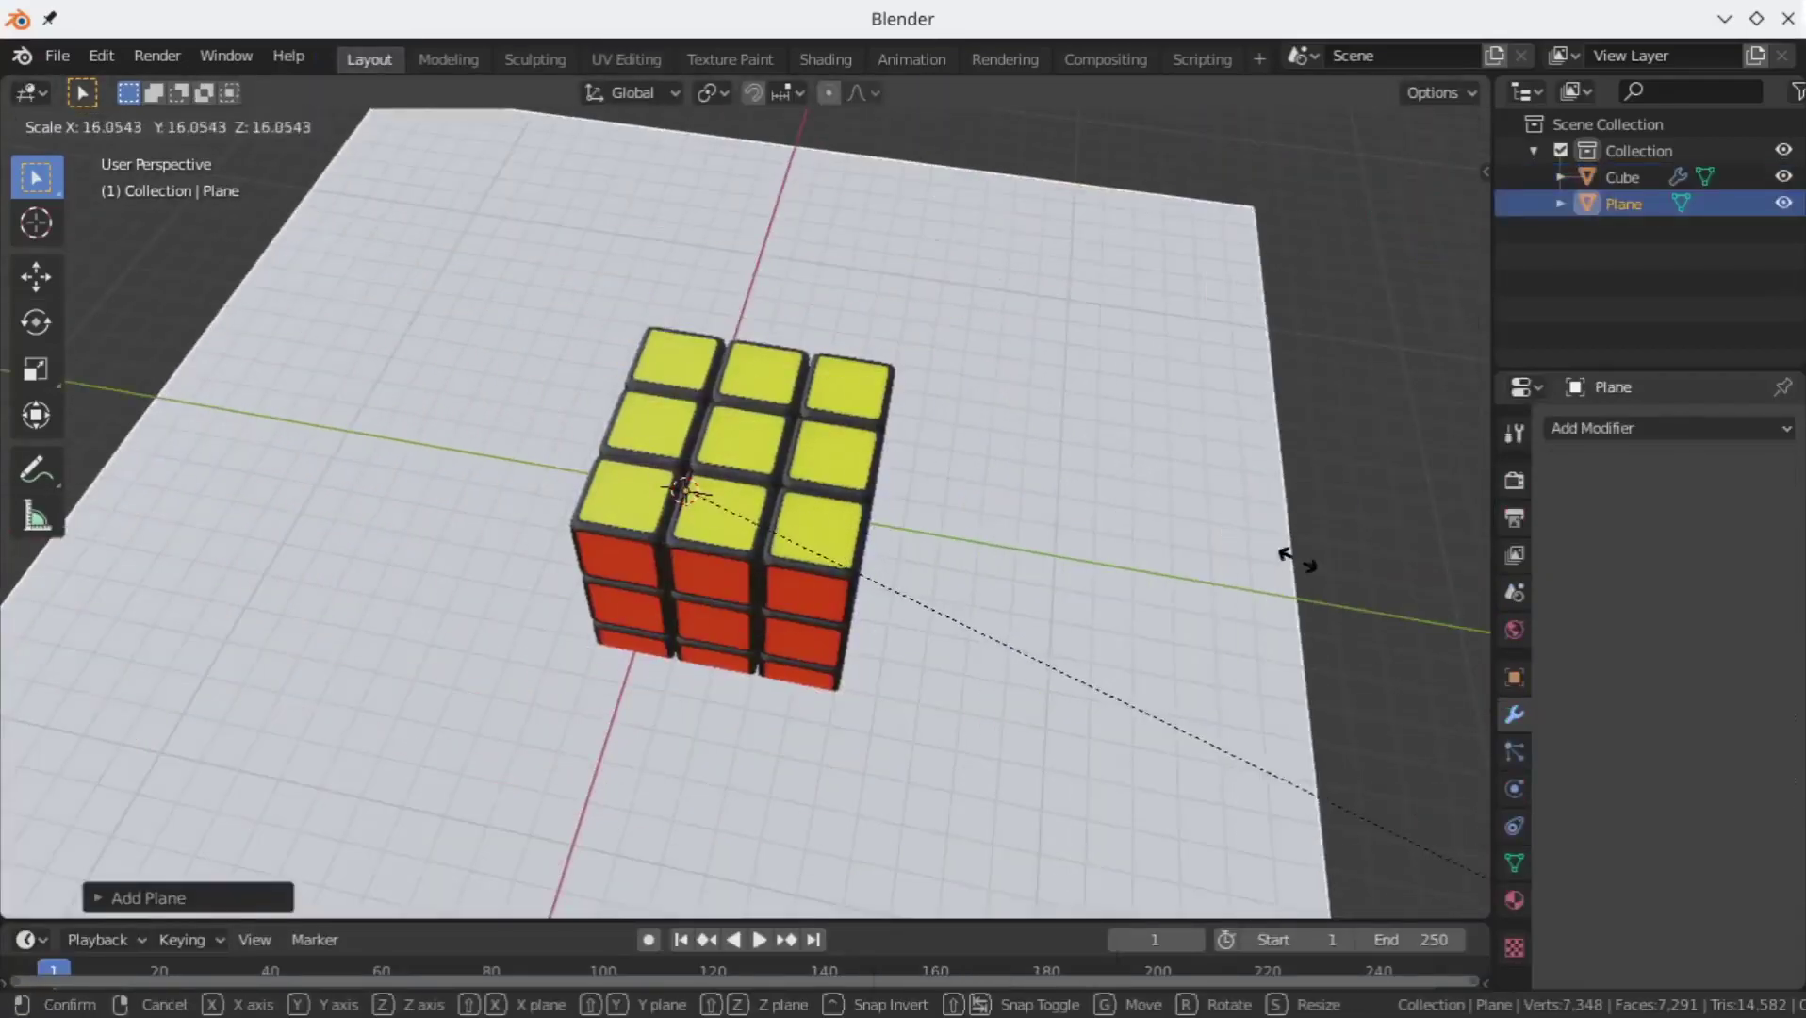
click(1286, 560)
middle_drag(1286, 560, 1167, 591)
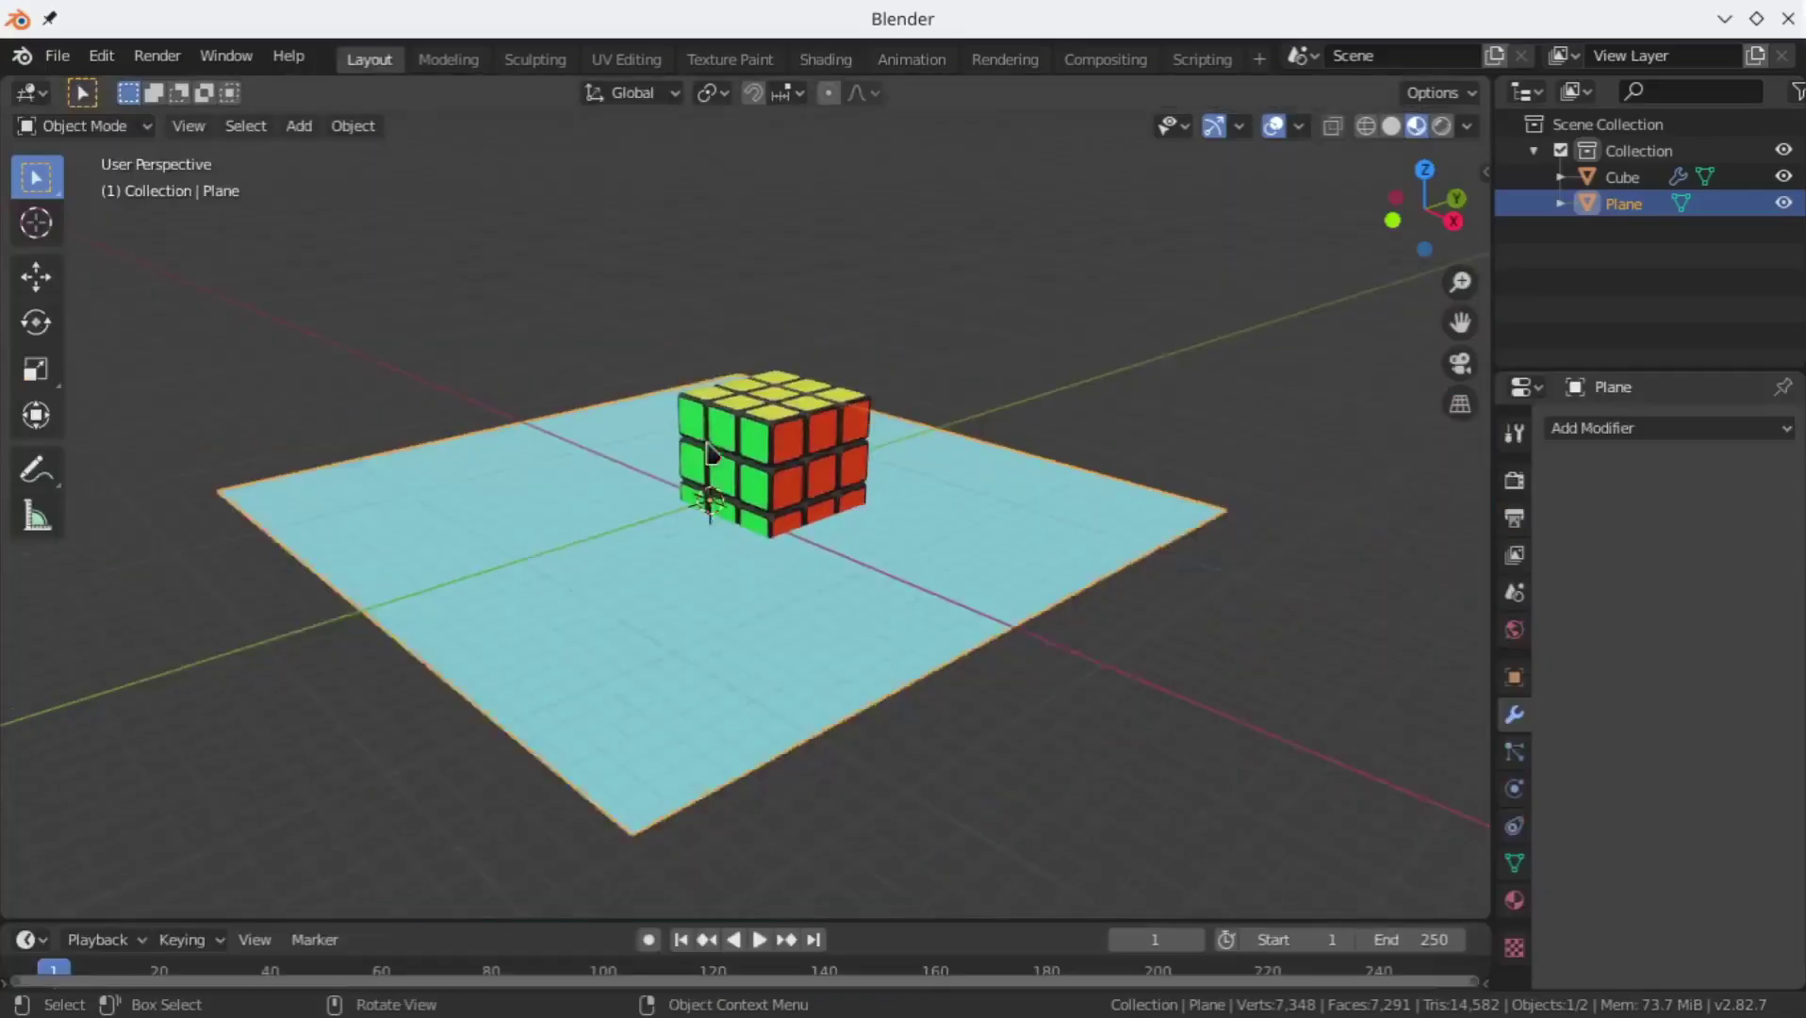
Step: Shrink the Rubik's cube to sit on the ground plane
click(708, 455)
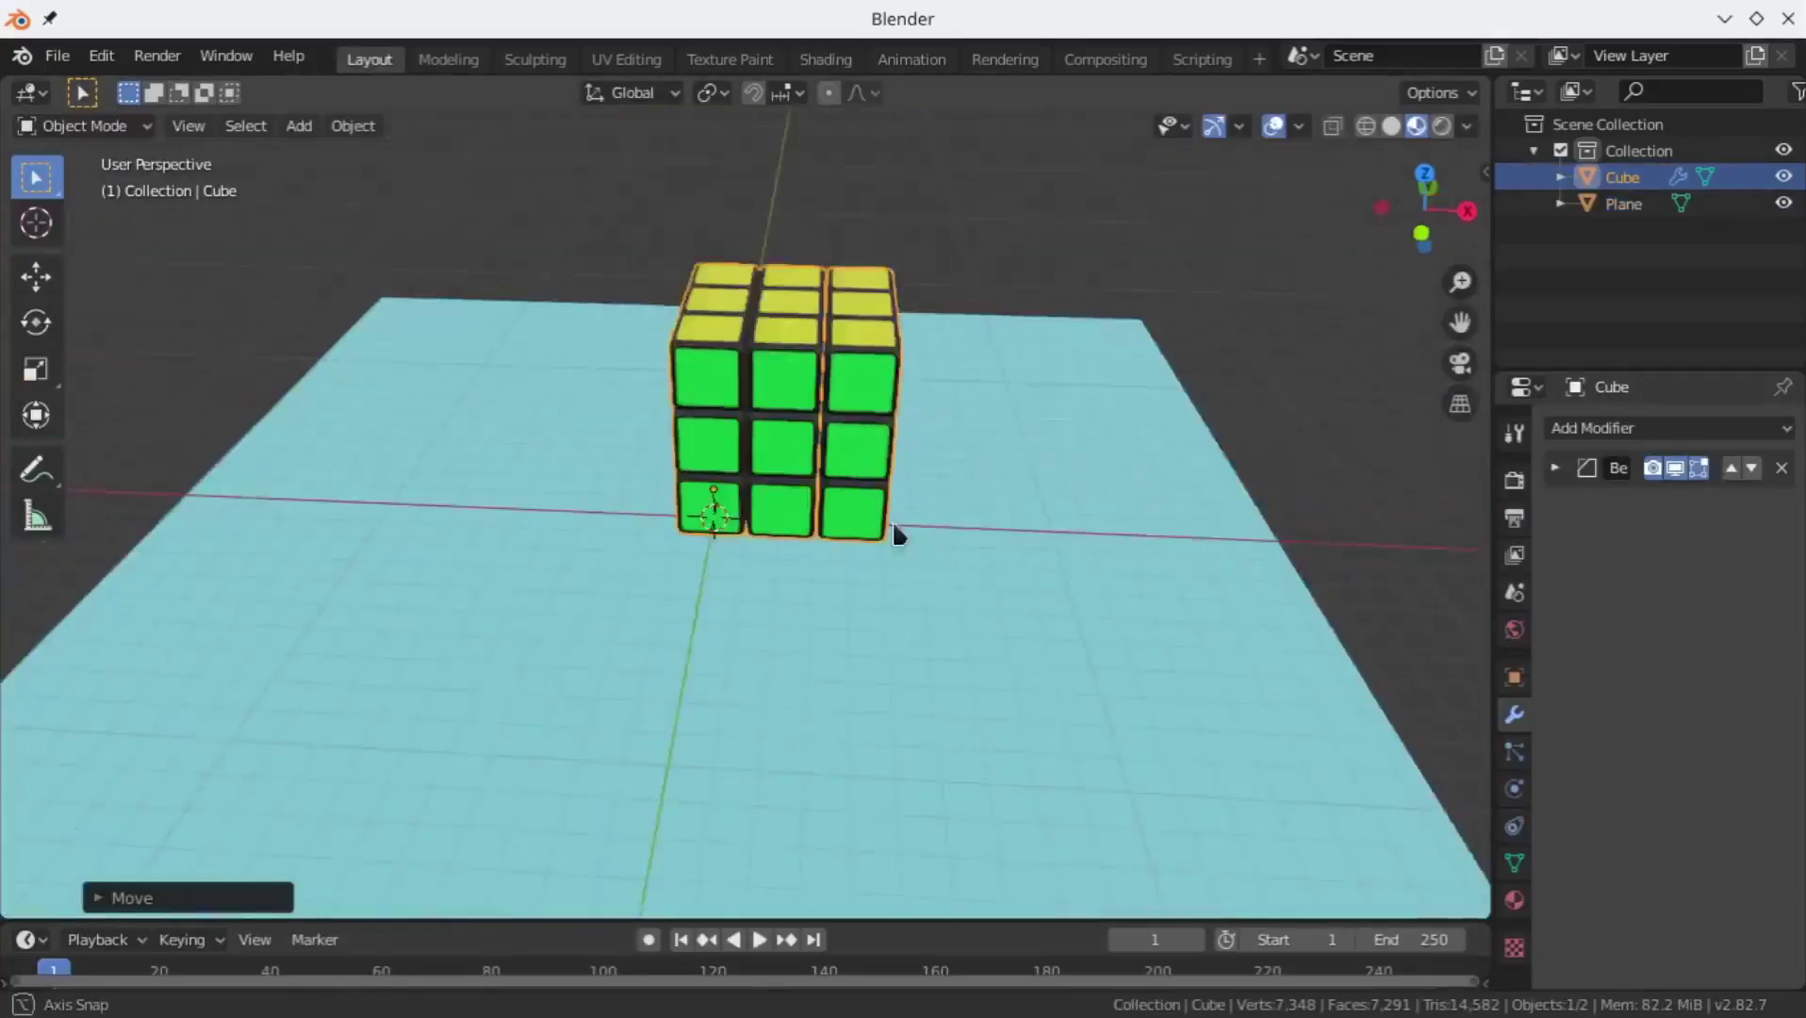
key(s)
click(889, 483)
middle_drag(889, 484, 1004, 589)
Step: Add a camera and align it to the current elevated corner view of the cube
key(shift+a)
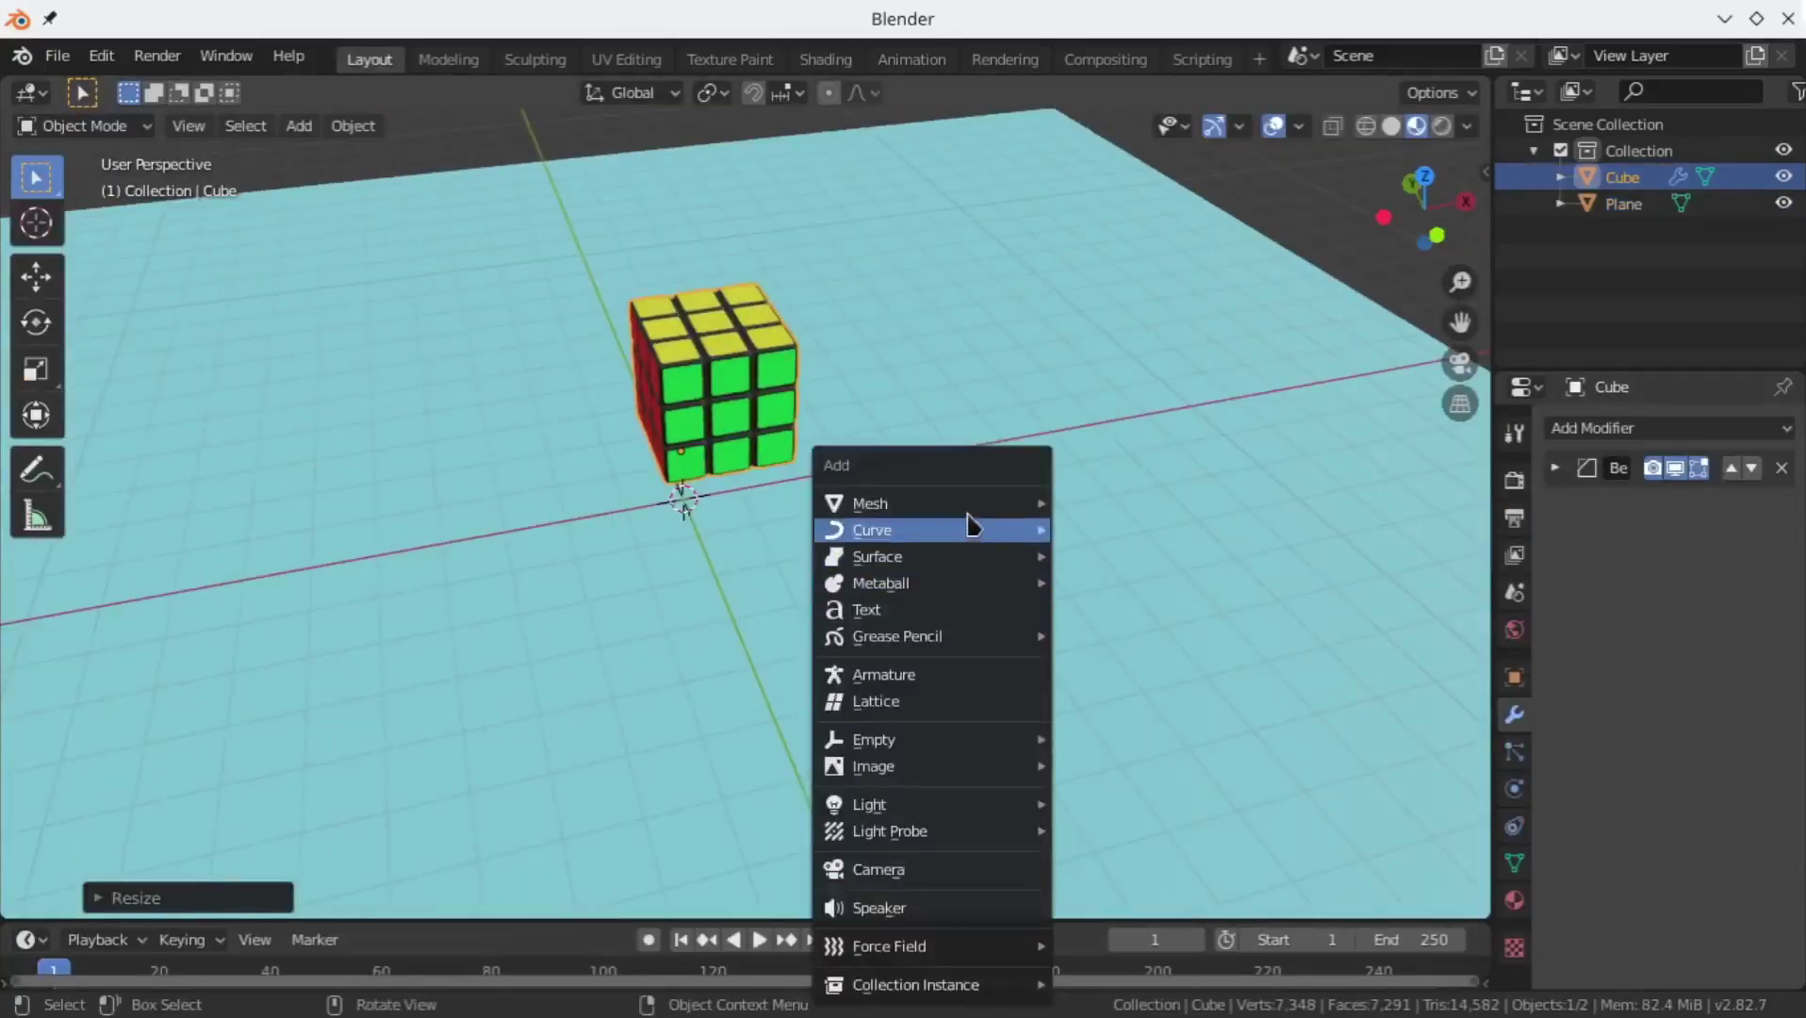
click(896, 867)
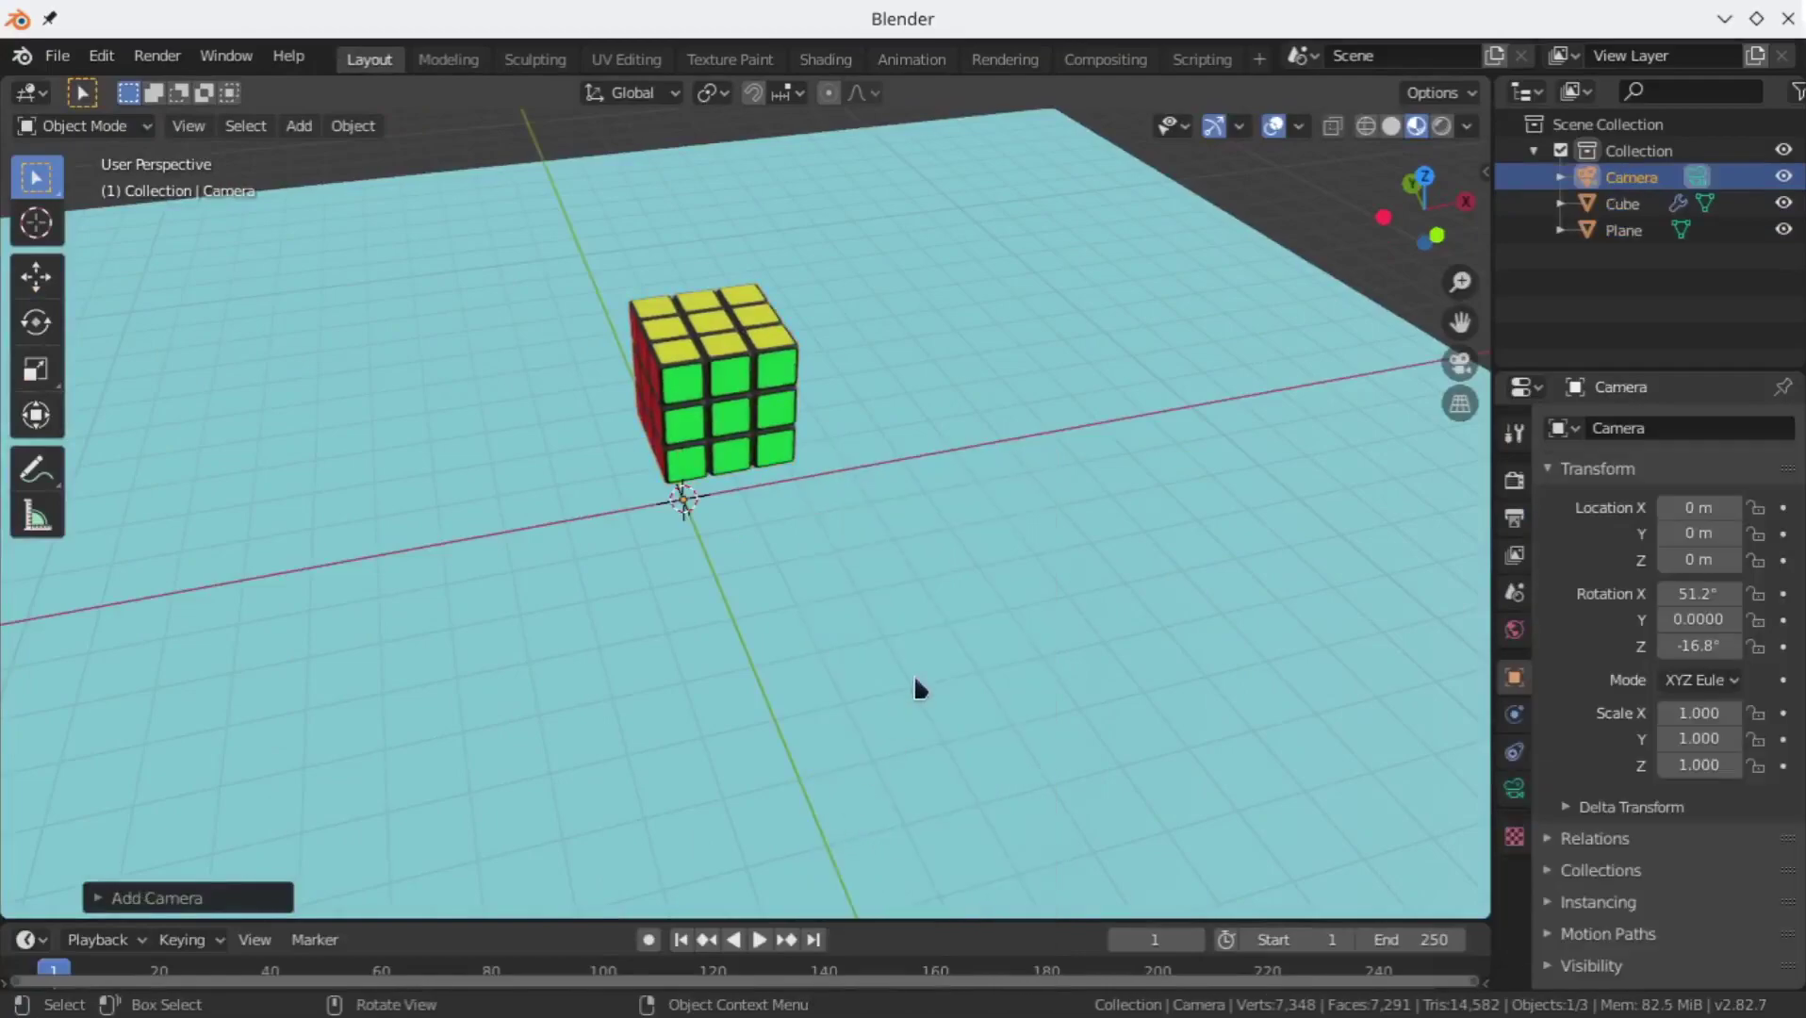
middle_drag(913, 675, 665, 638)
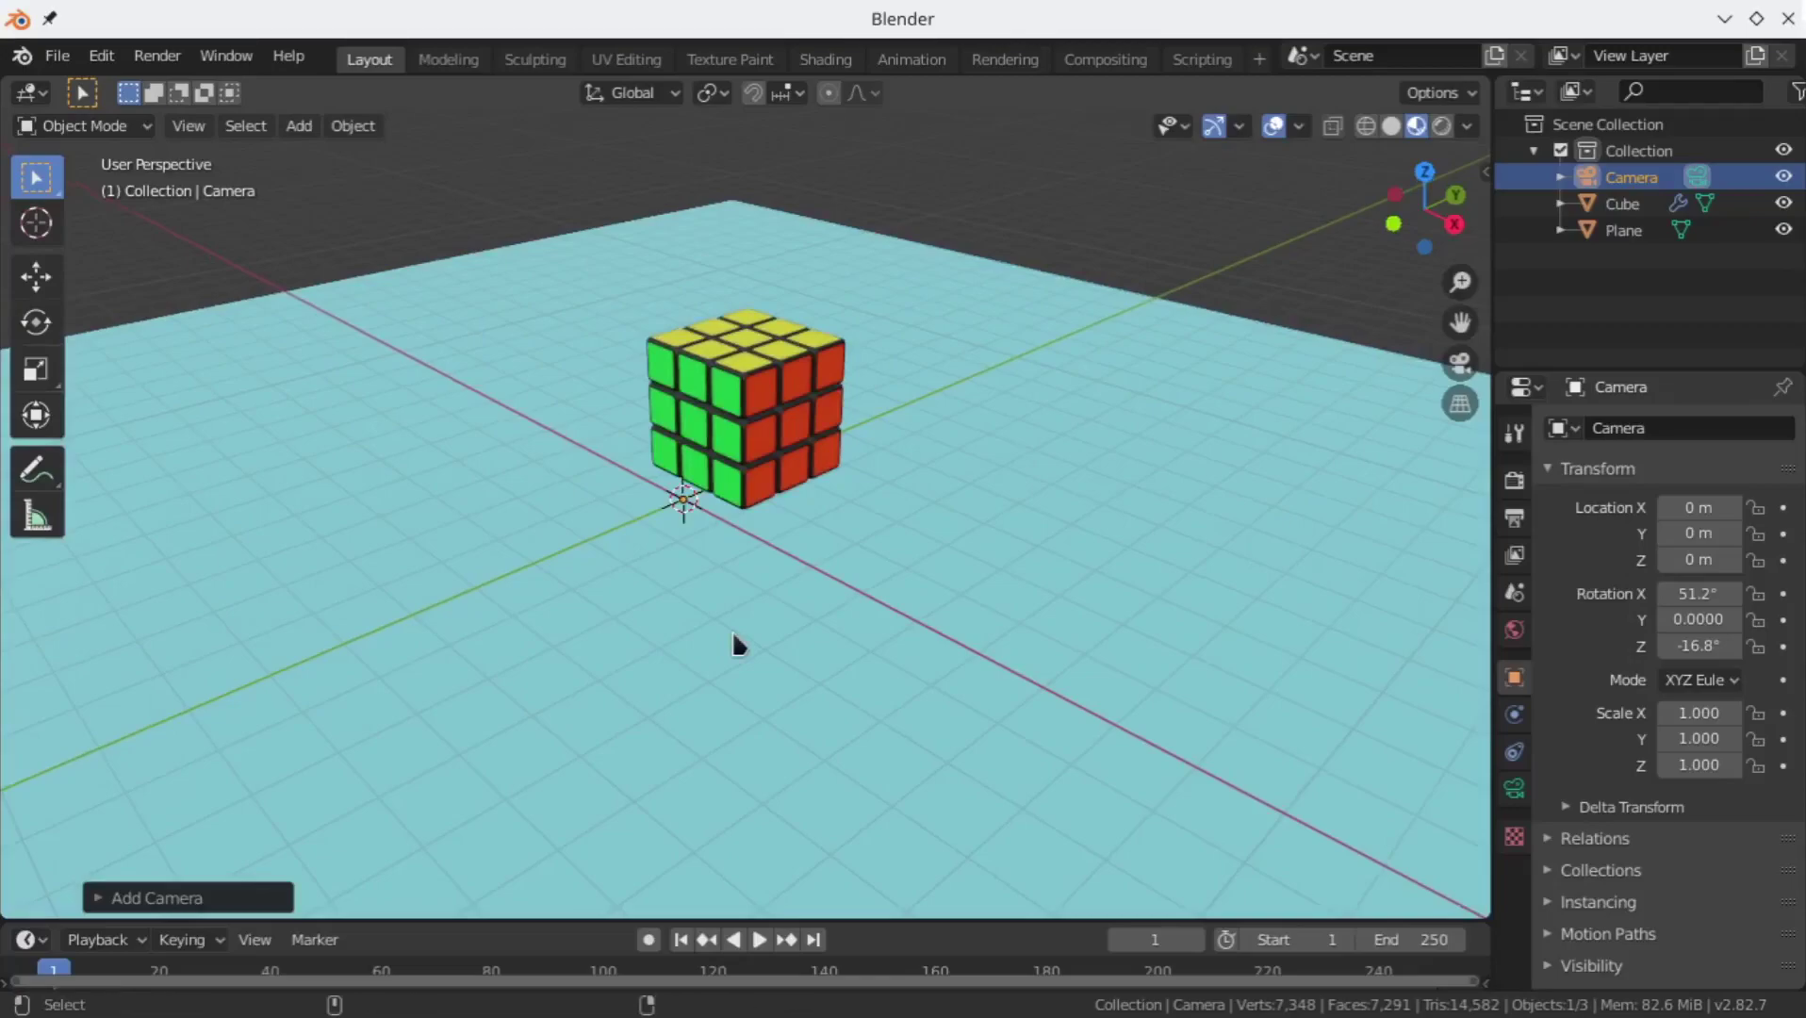
key(ctrl+alt+KP_0)
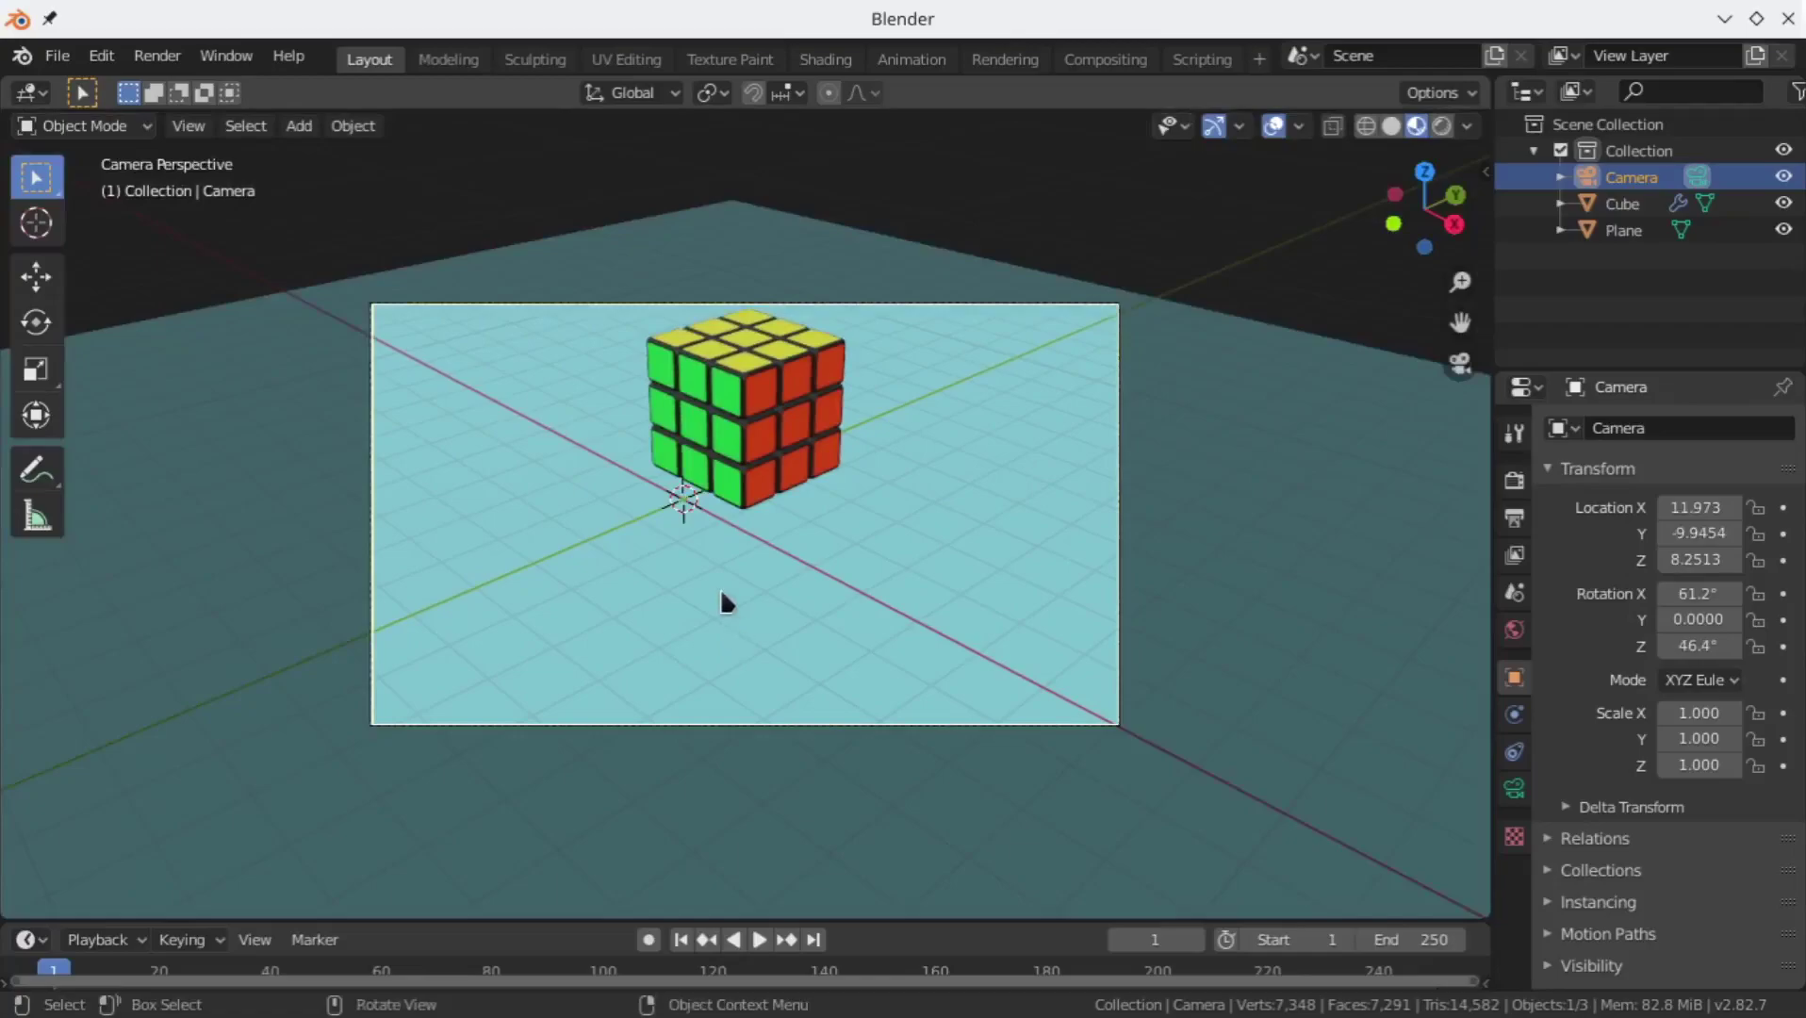
key(n)
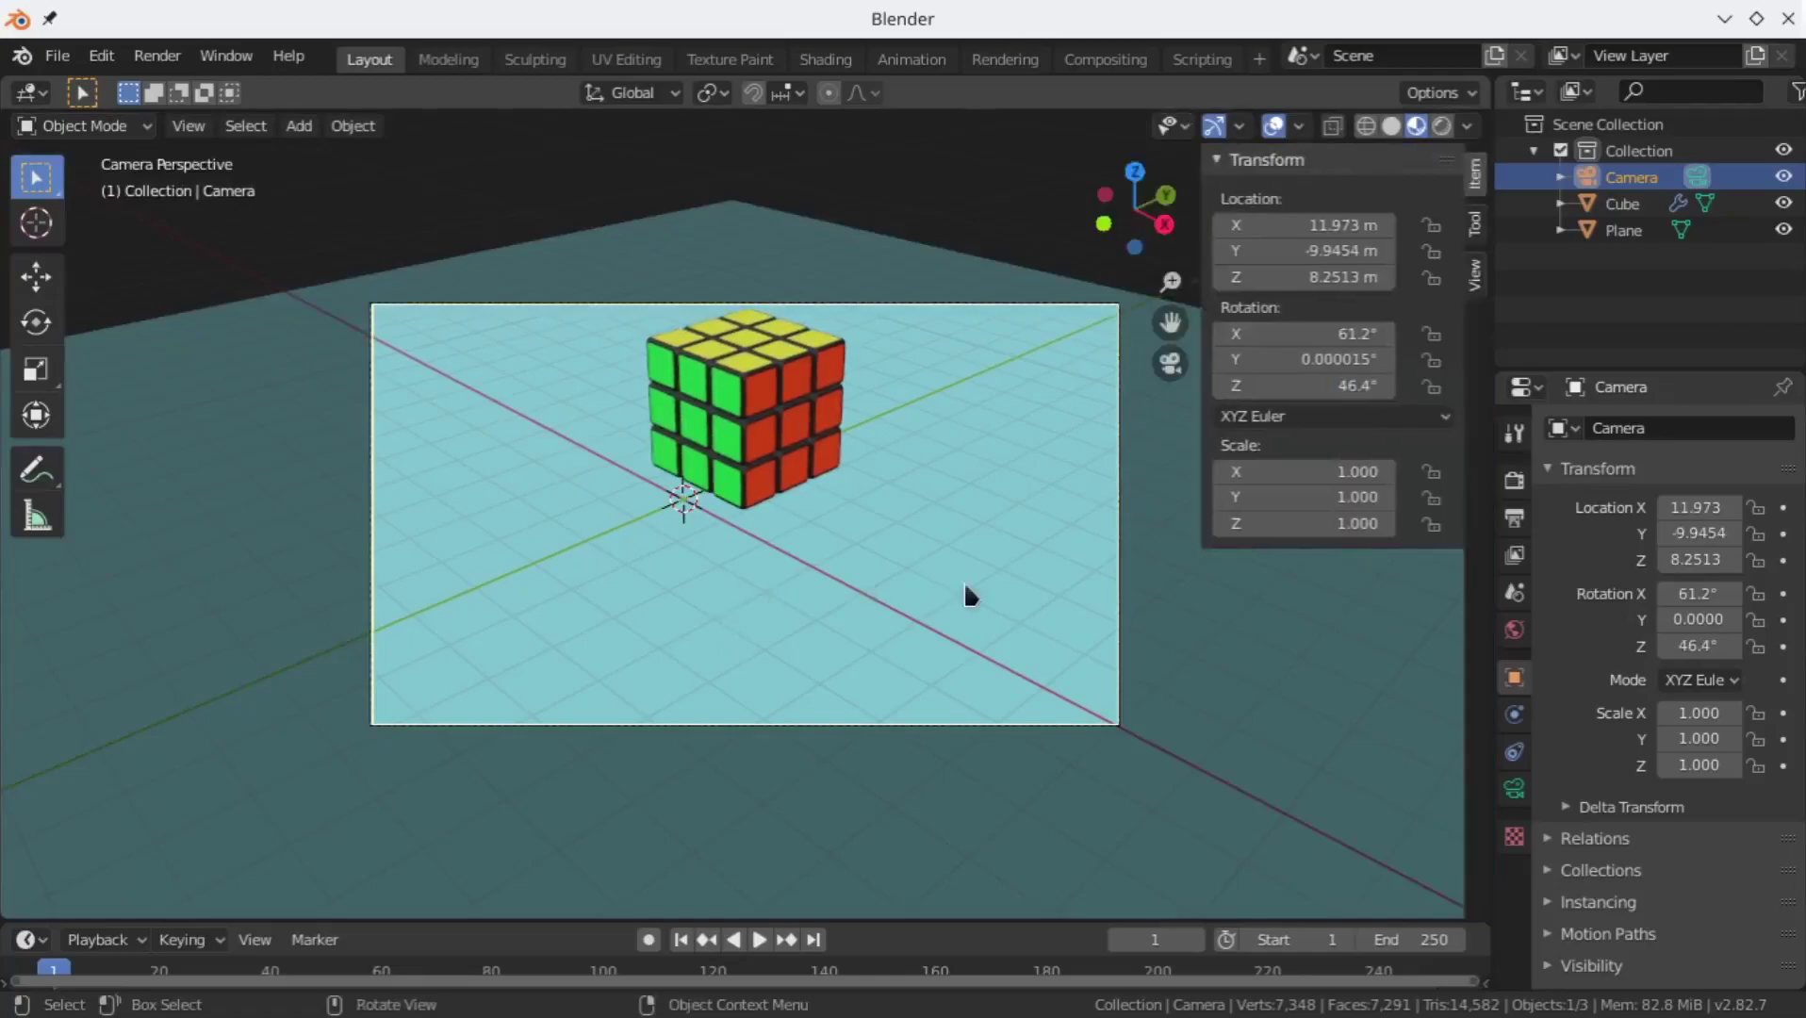
Step: Lock the camera to the view and pan it so the cube sits right of centre
click(1474, 278)
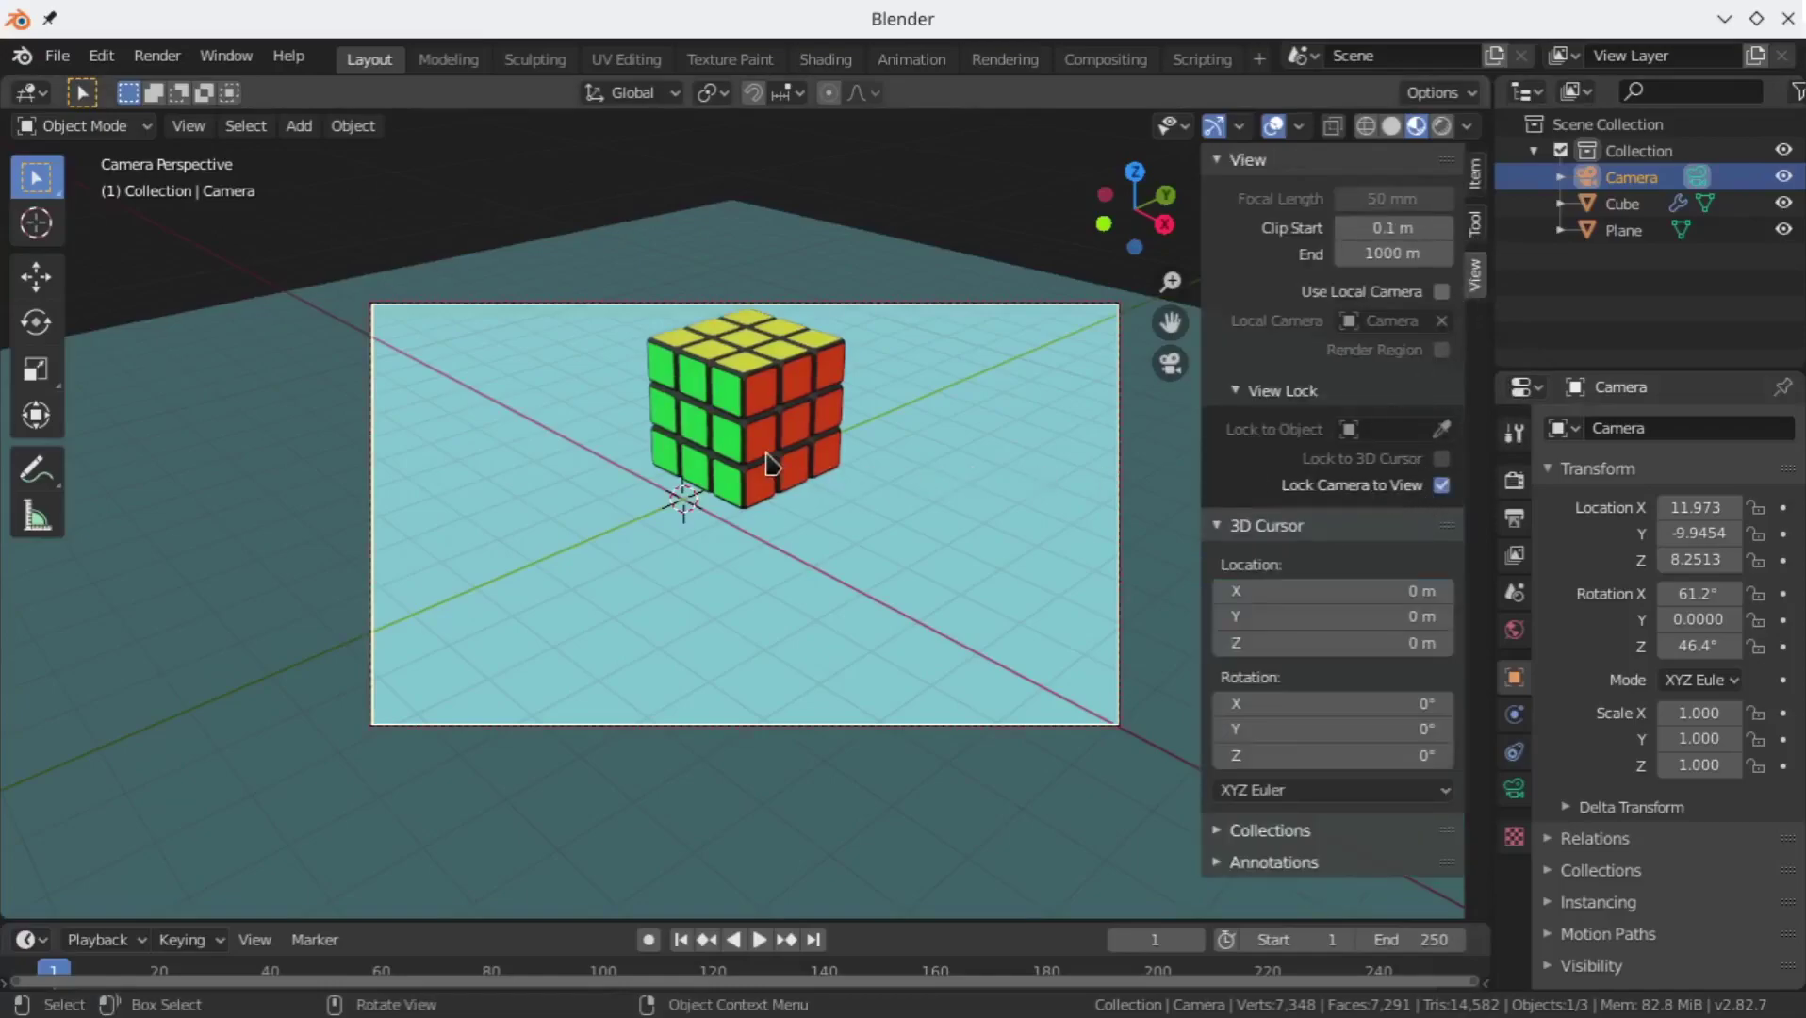
shift+middle_drag(760, 437, 1022, 567)
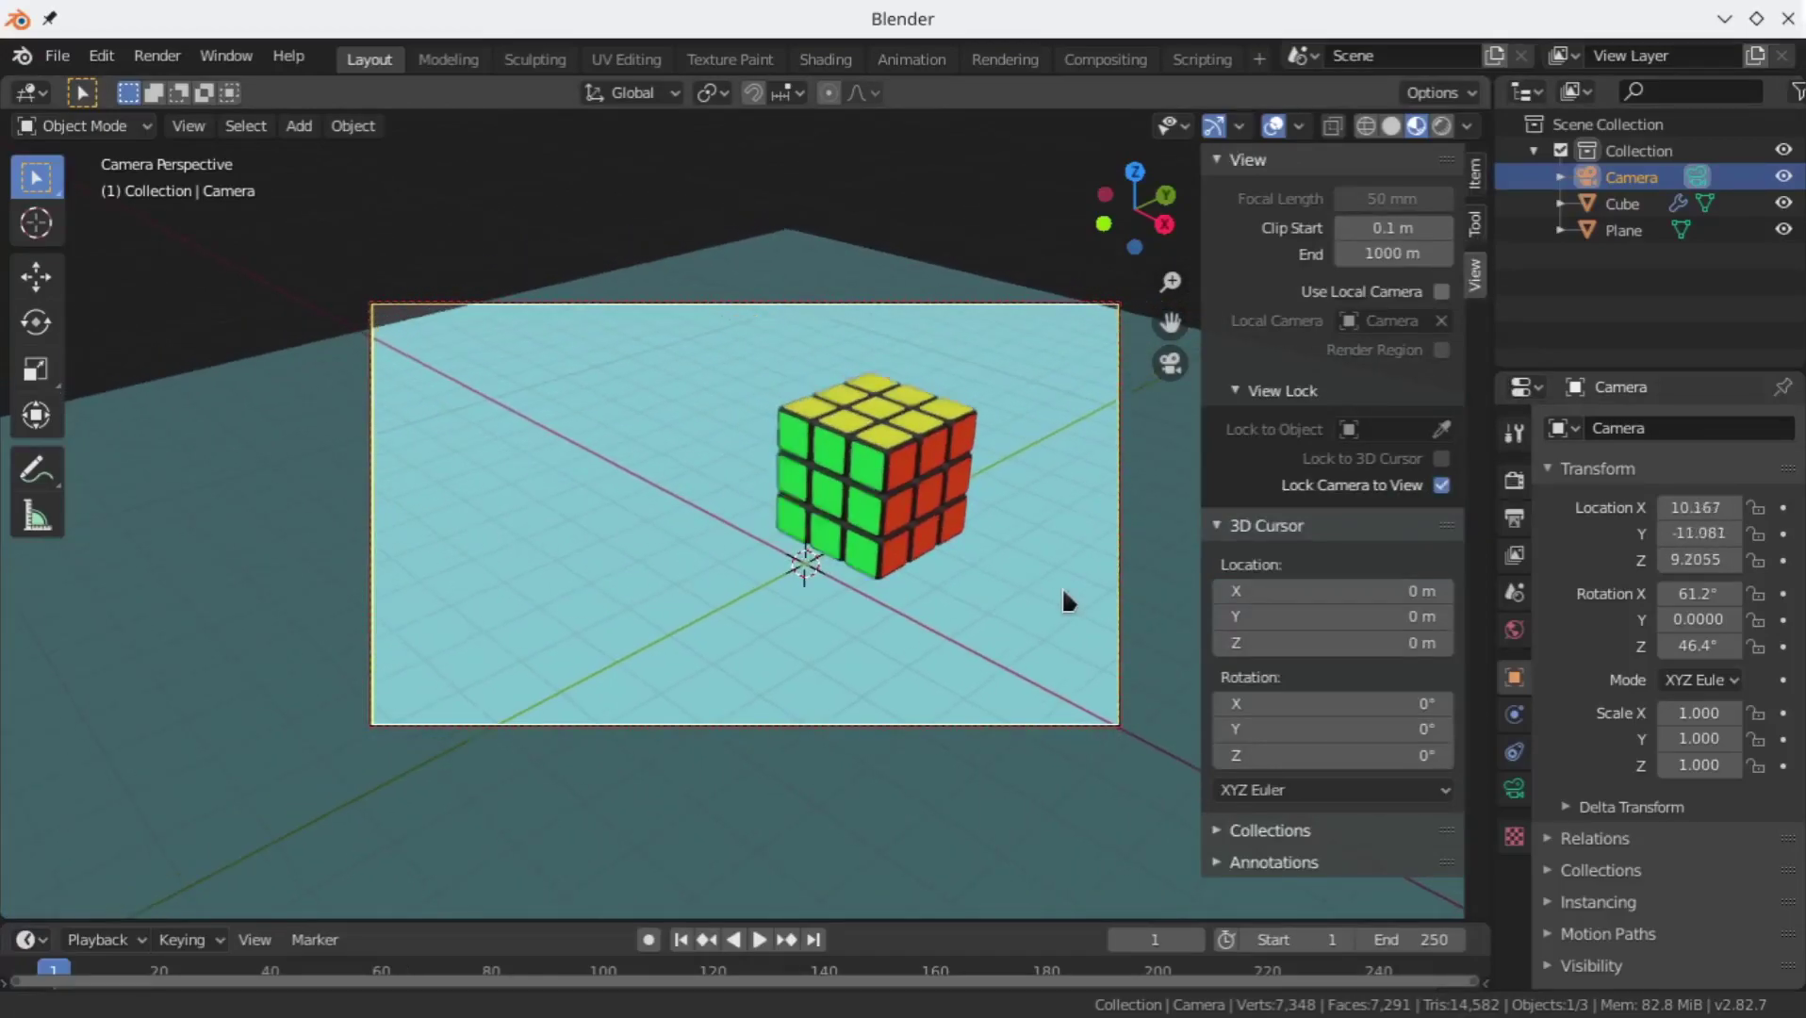
shift+middle_drag(1063, 592, 1069, 595)
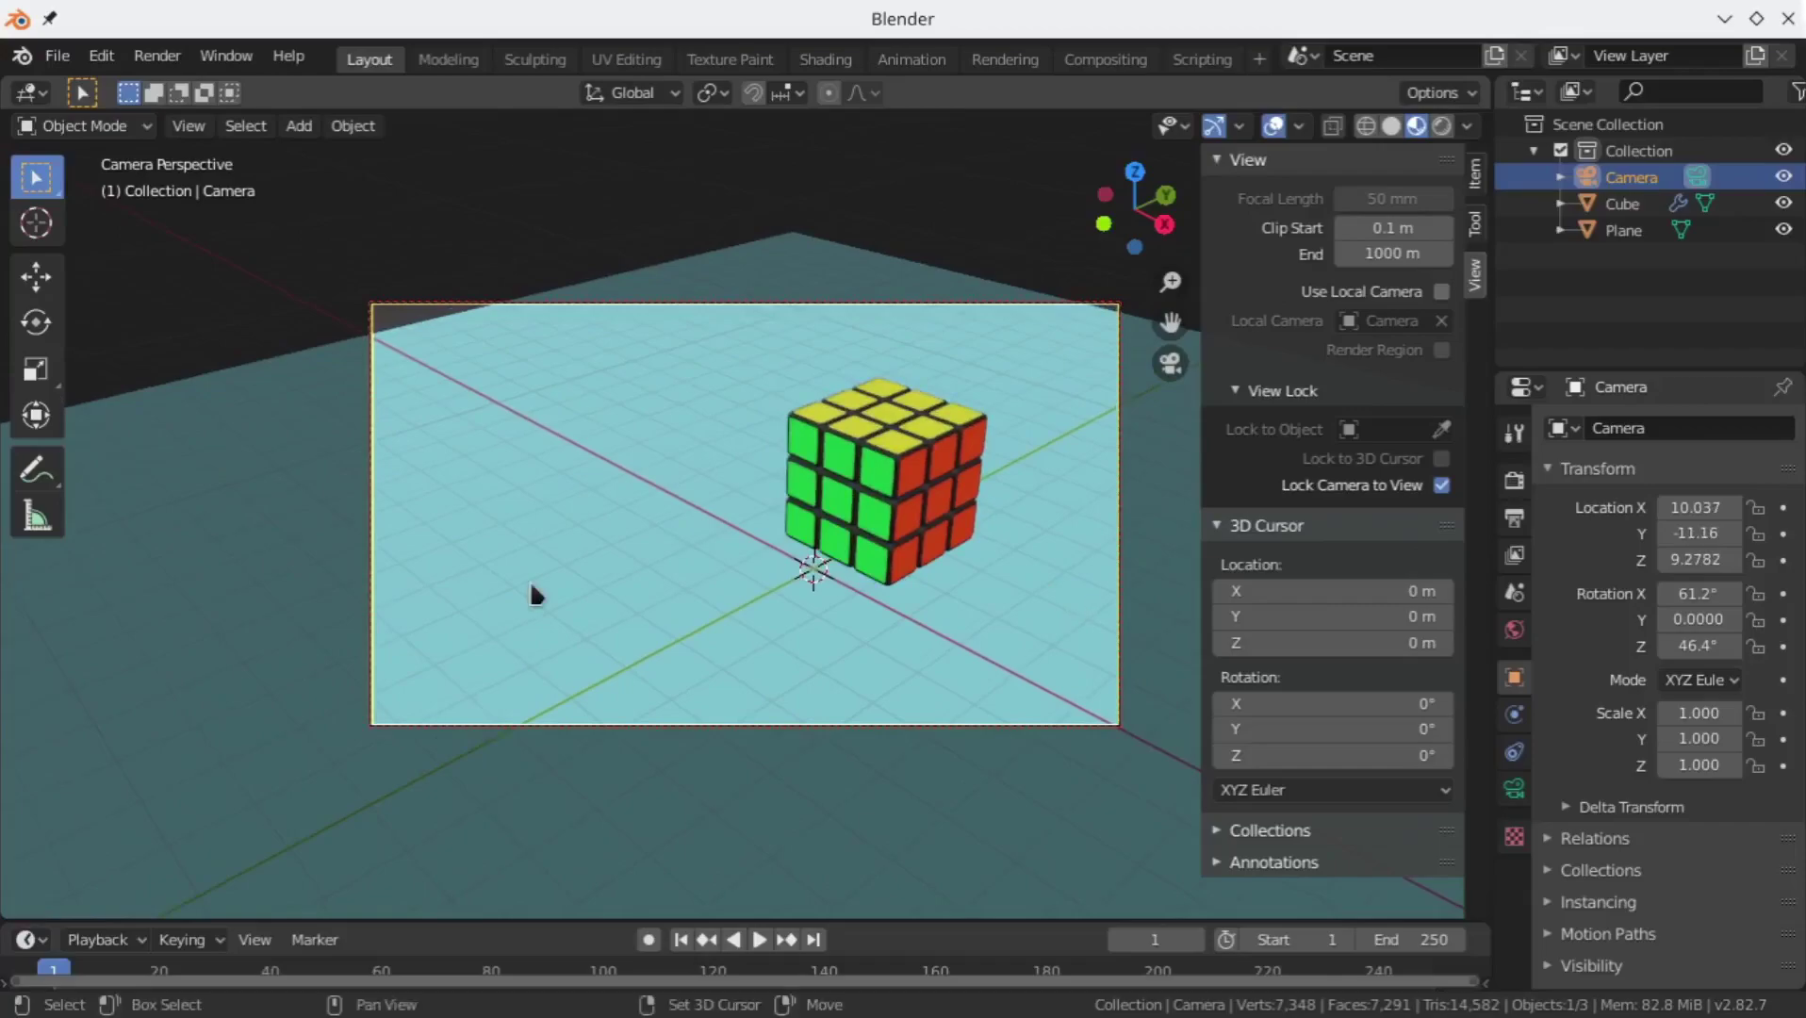
Step: Enlarge the ground plane 1.333× to fill the frame, then unlock the camera from the view
click(658, 638)
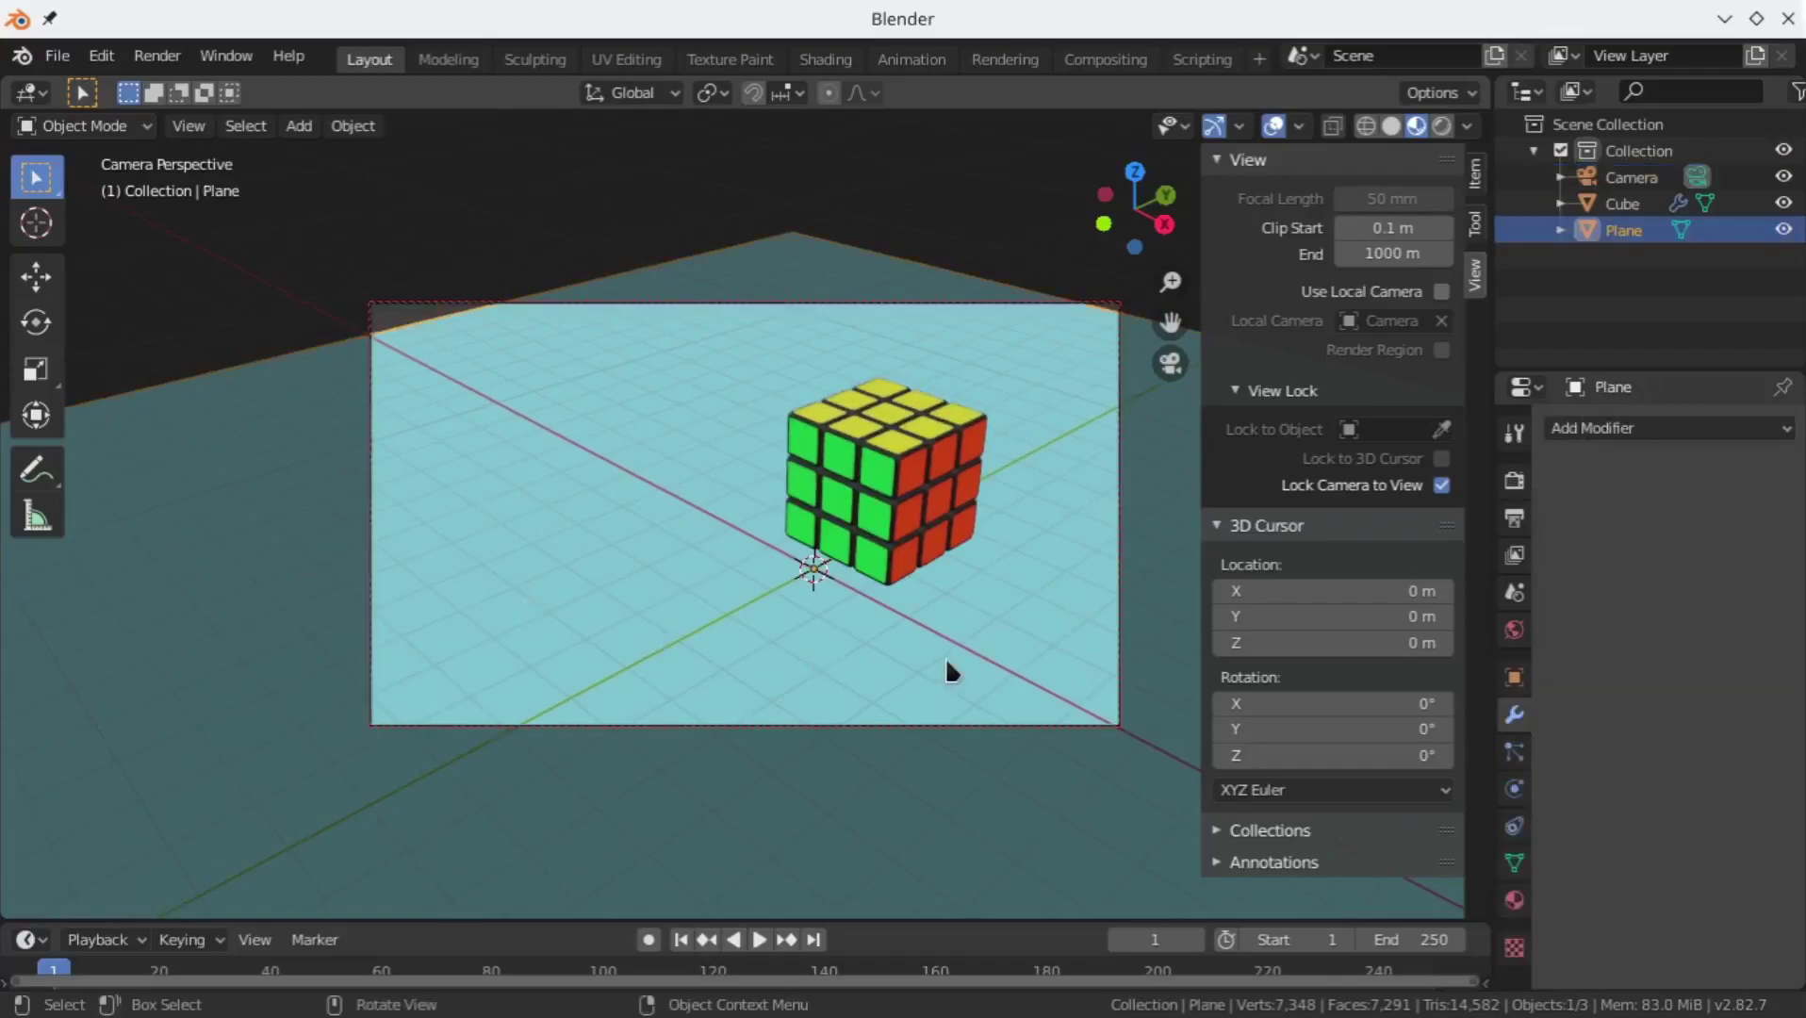
key(s)
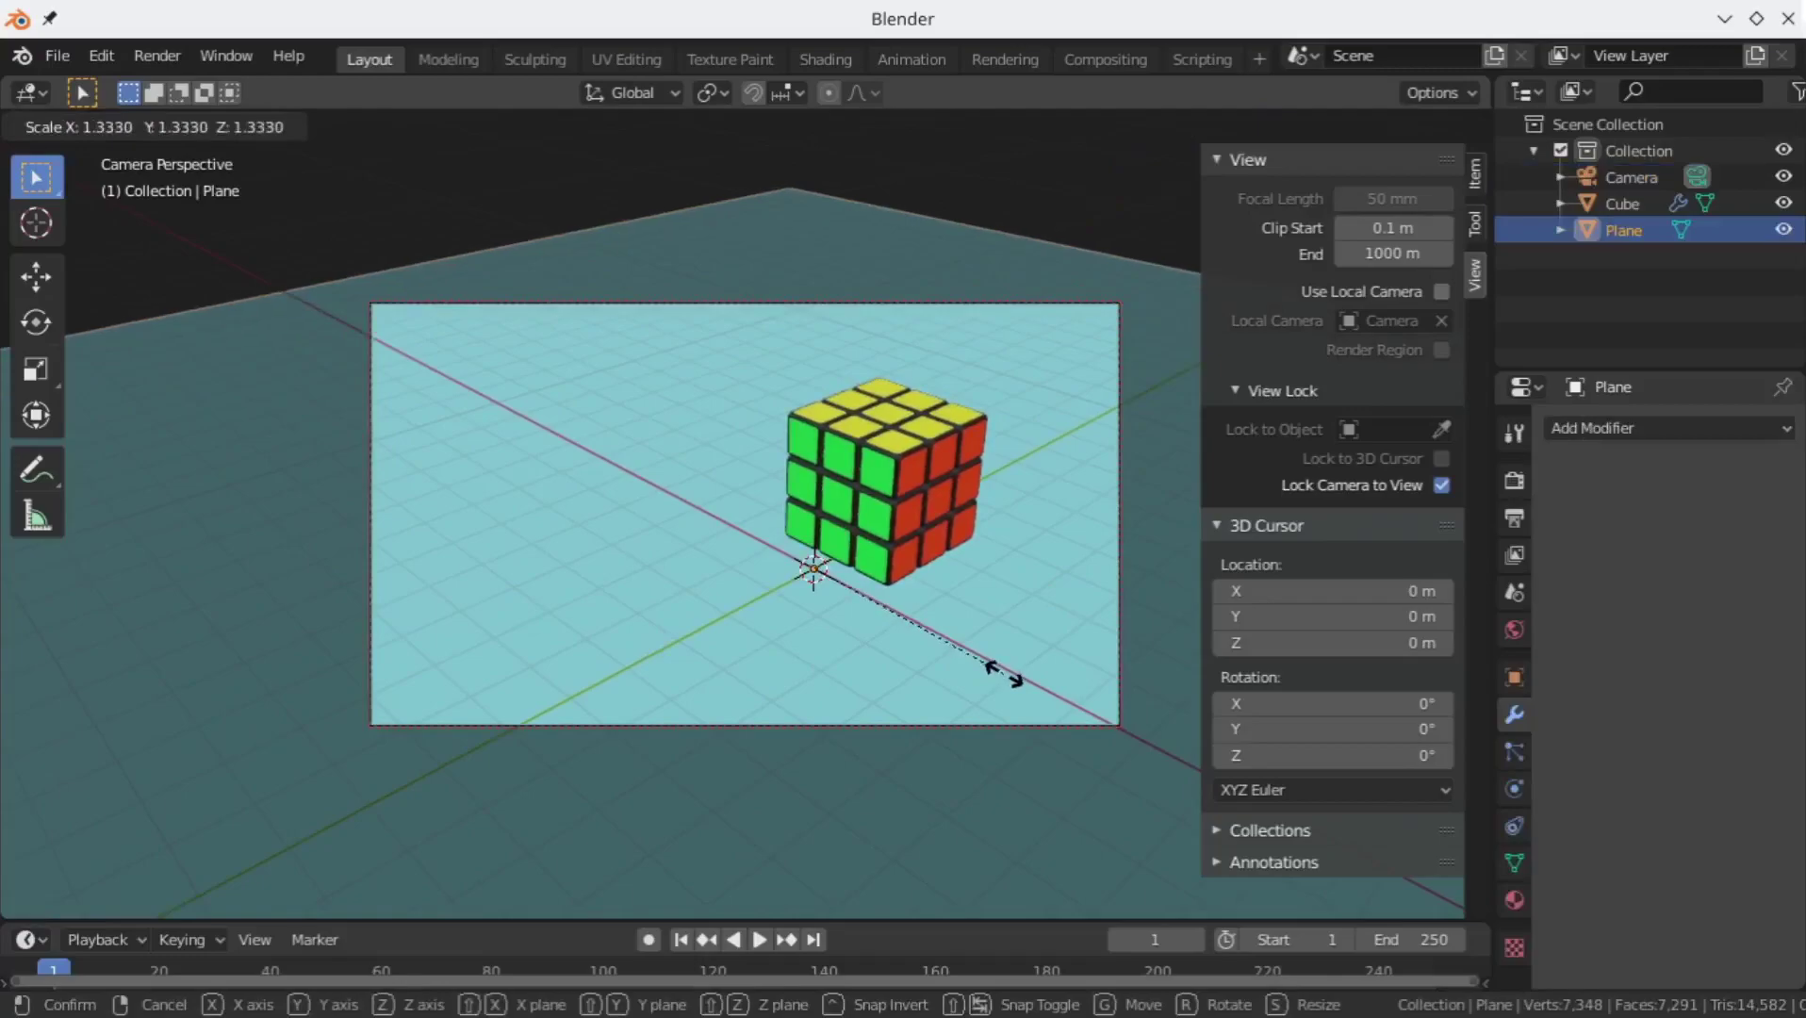
click(977, 659)
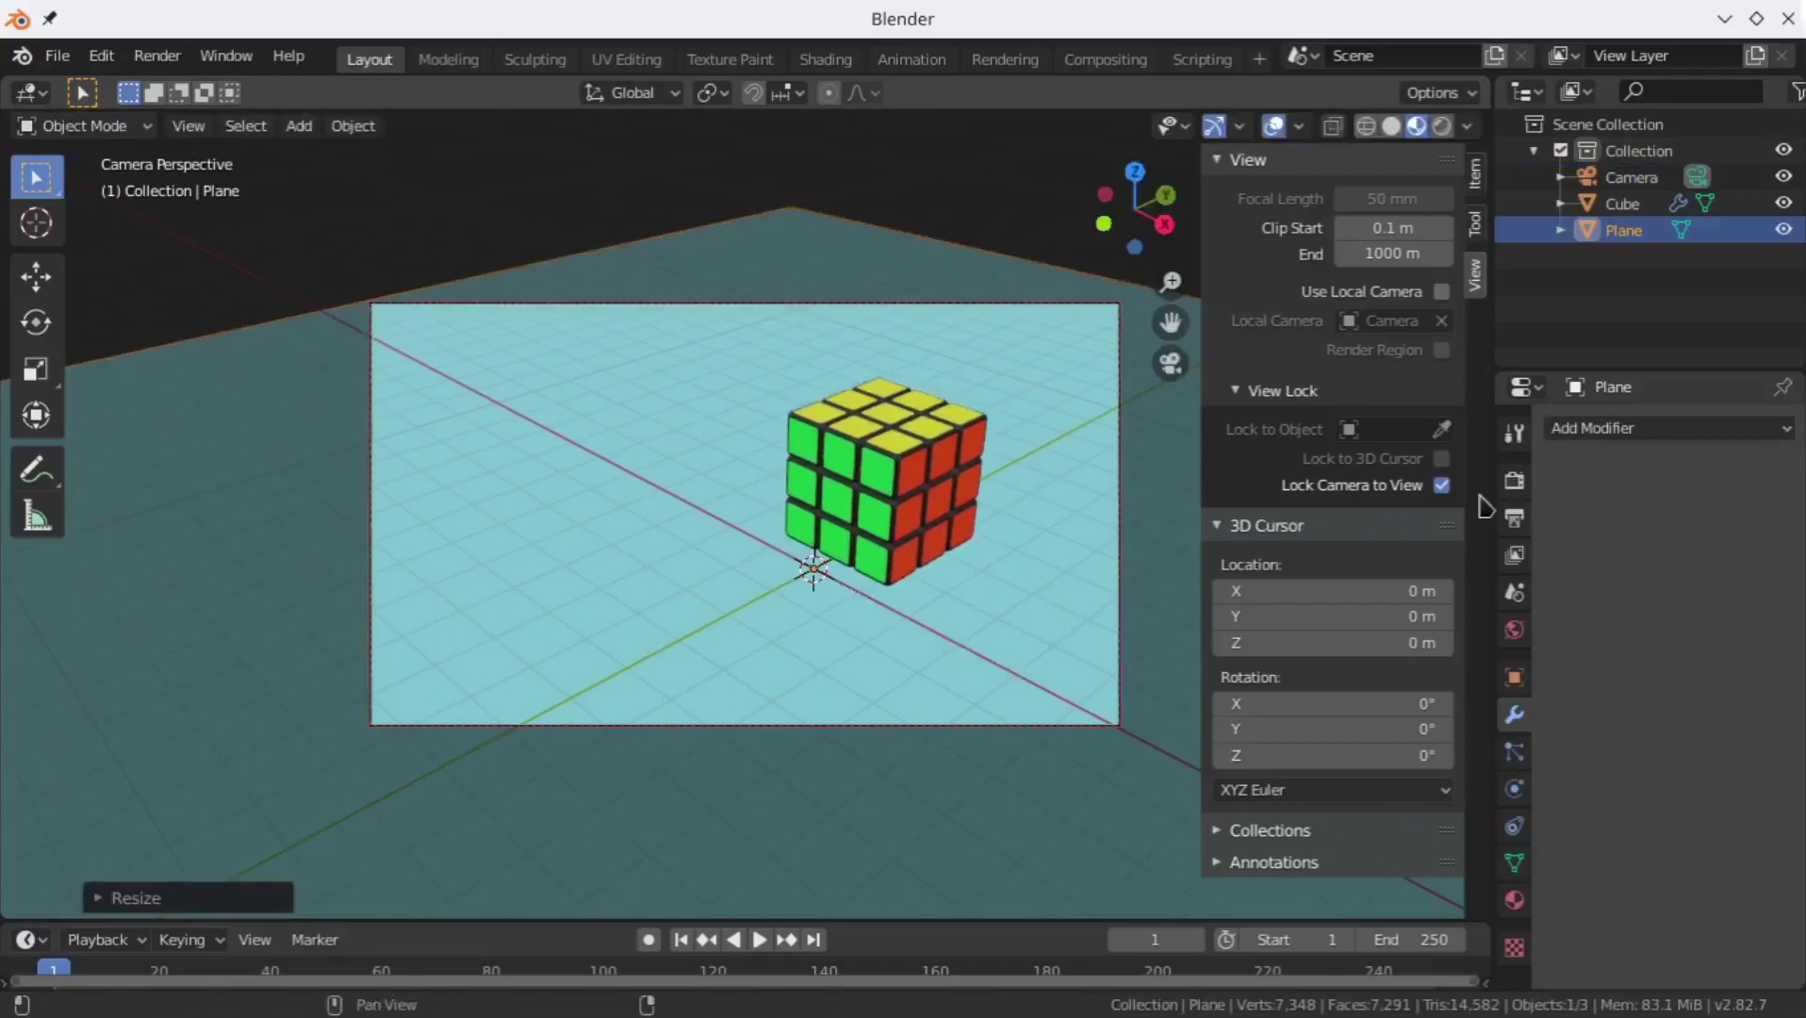
click(1441, 485)
Step: Add a sun light in front view and move it up and to the right
key(n)
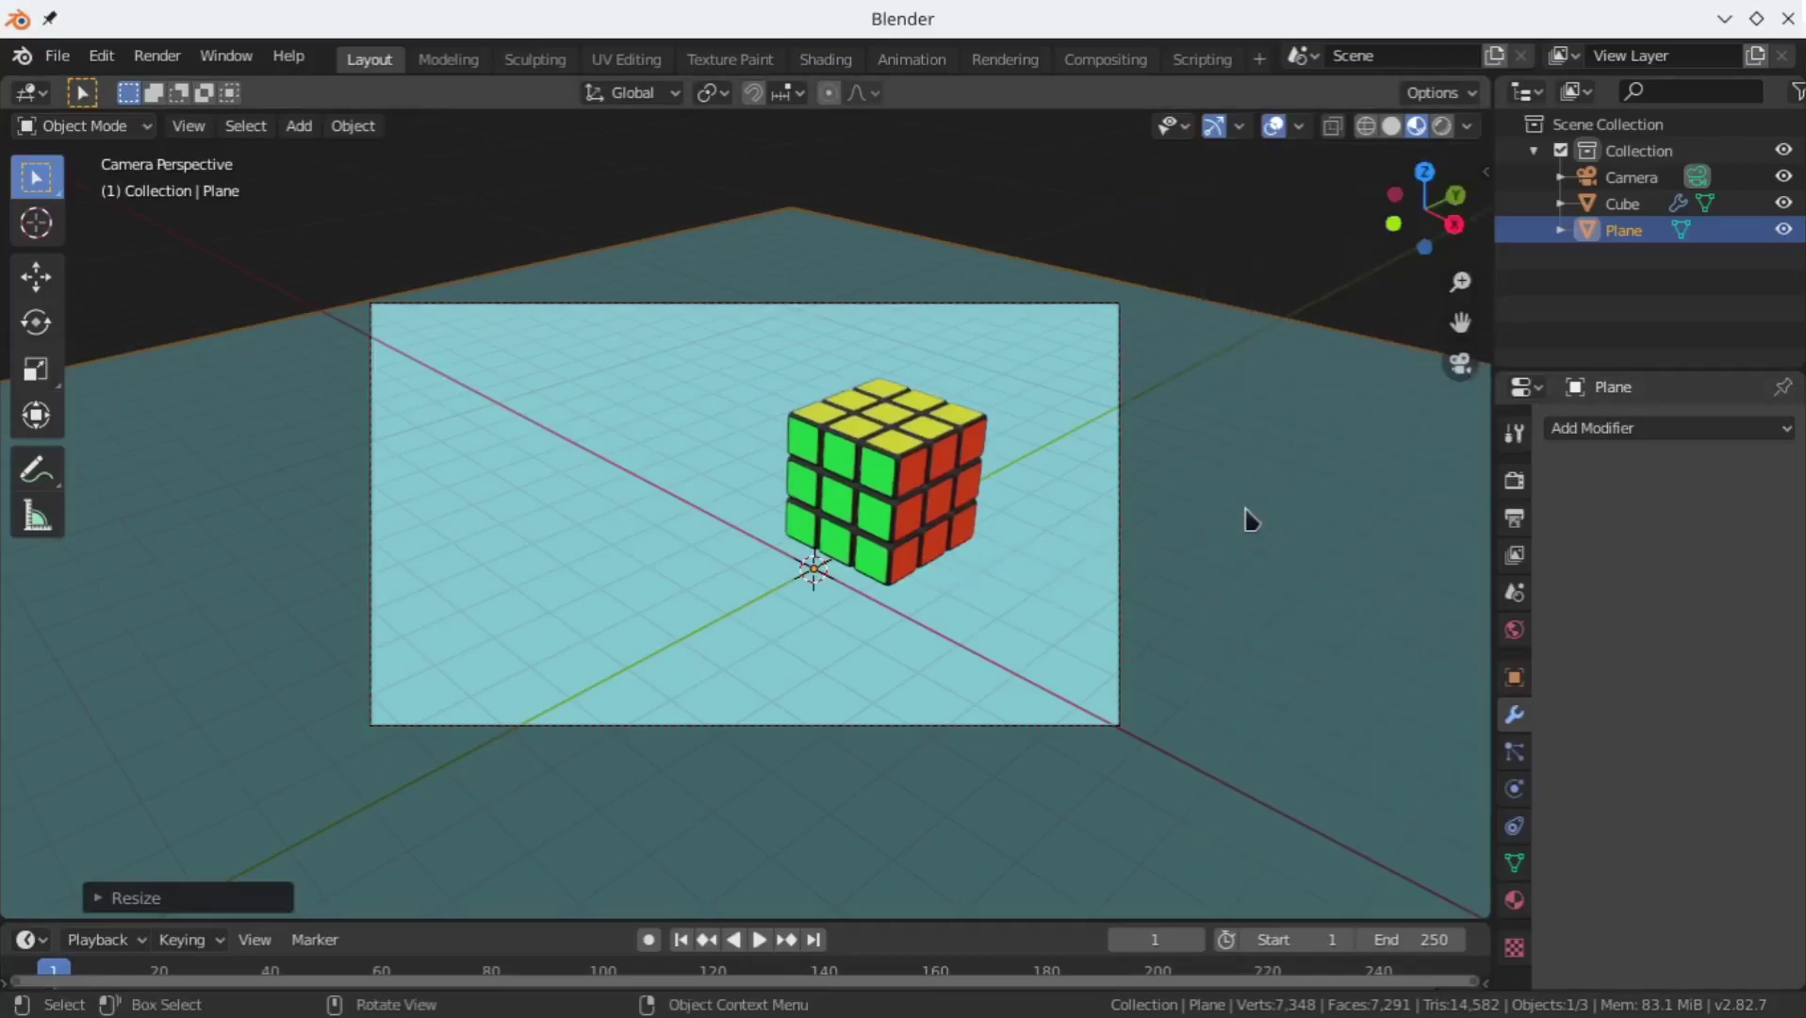
middle_drag(1262, 512, 1068, 544)
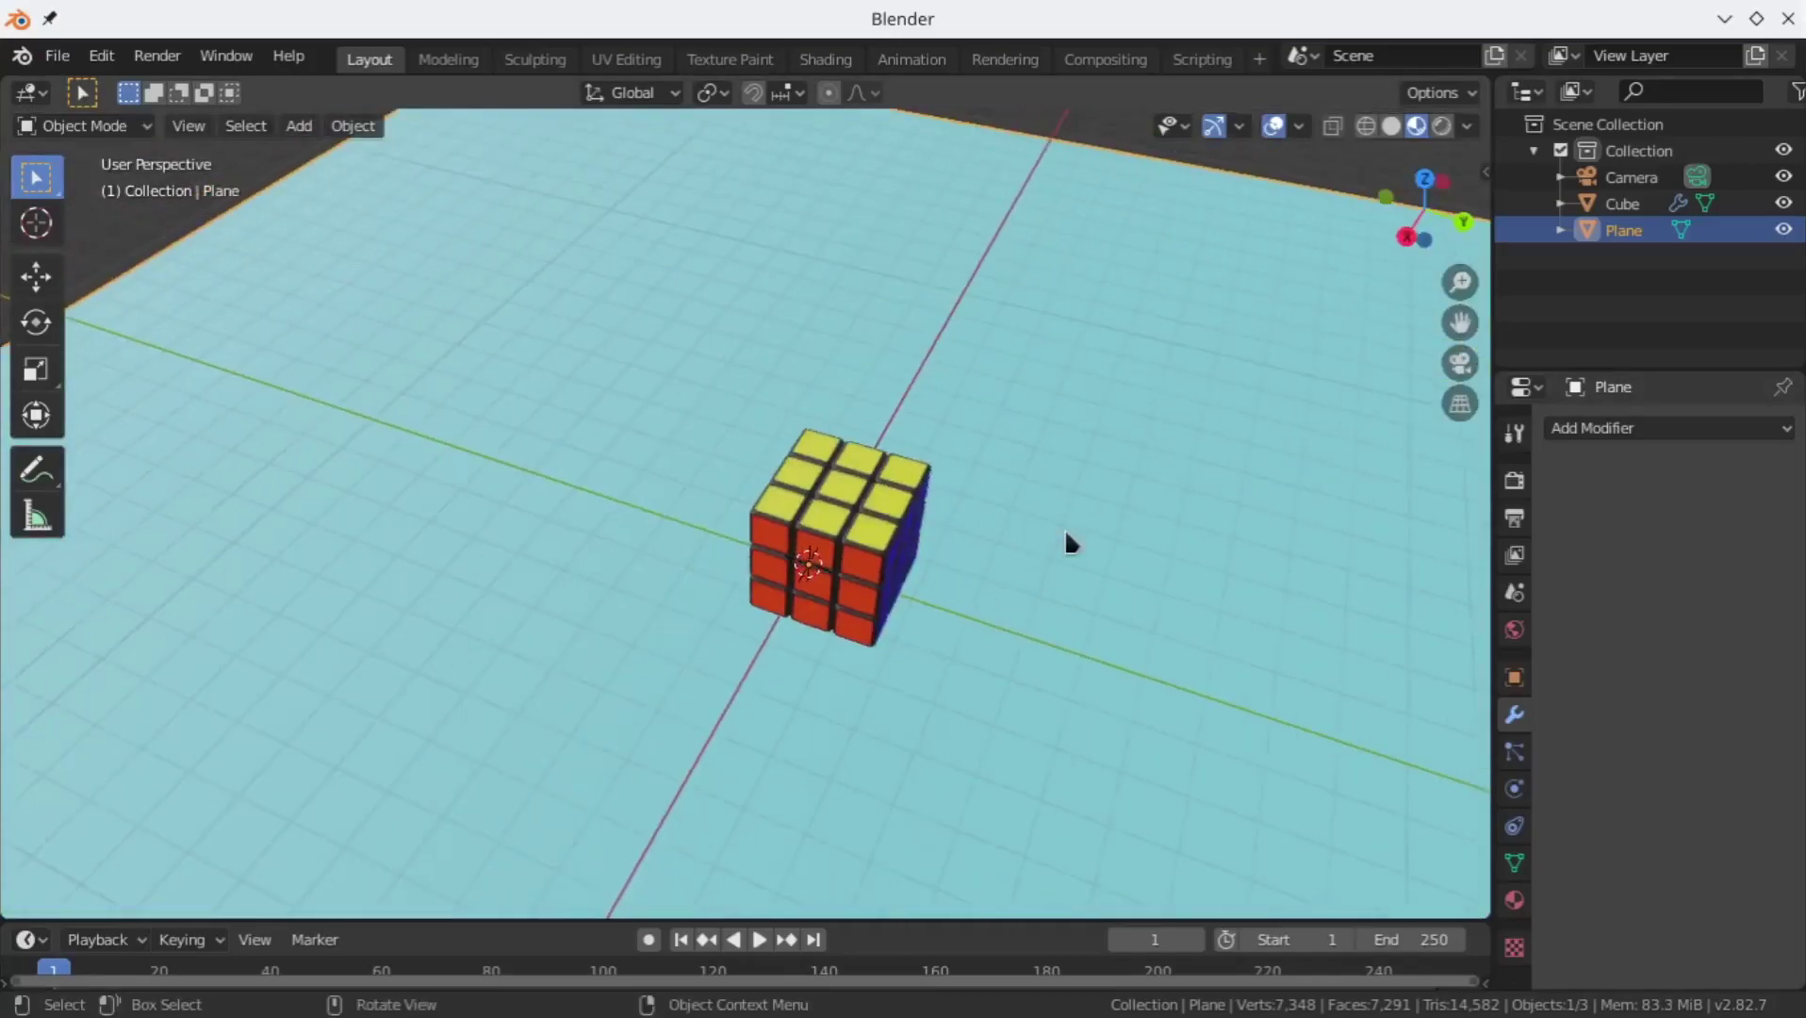
key(KP_1)
scroll(850, 565, up, 7)
click(1020, 560)
click(1077, 736)
scroll(1078, 736, down, 6)
middle_drag(1077, 736, 855, 657)
key(KP_1)
key(shift+a)
click(928, 582)
key(g)
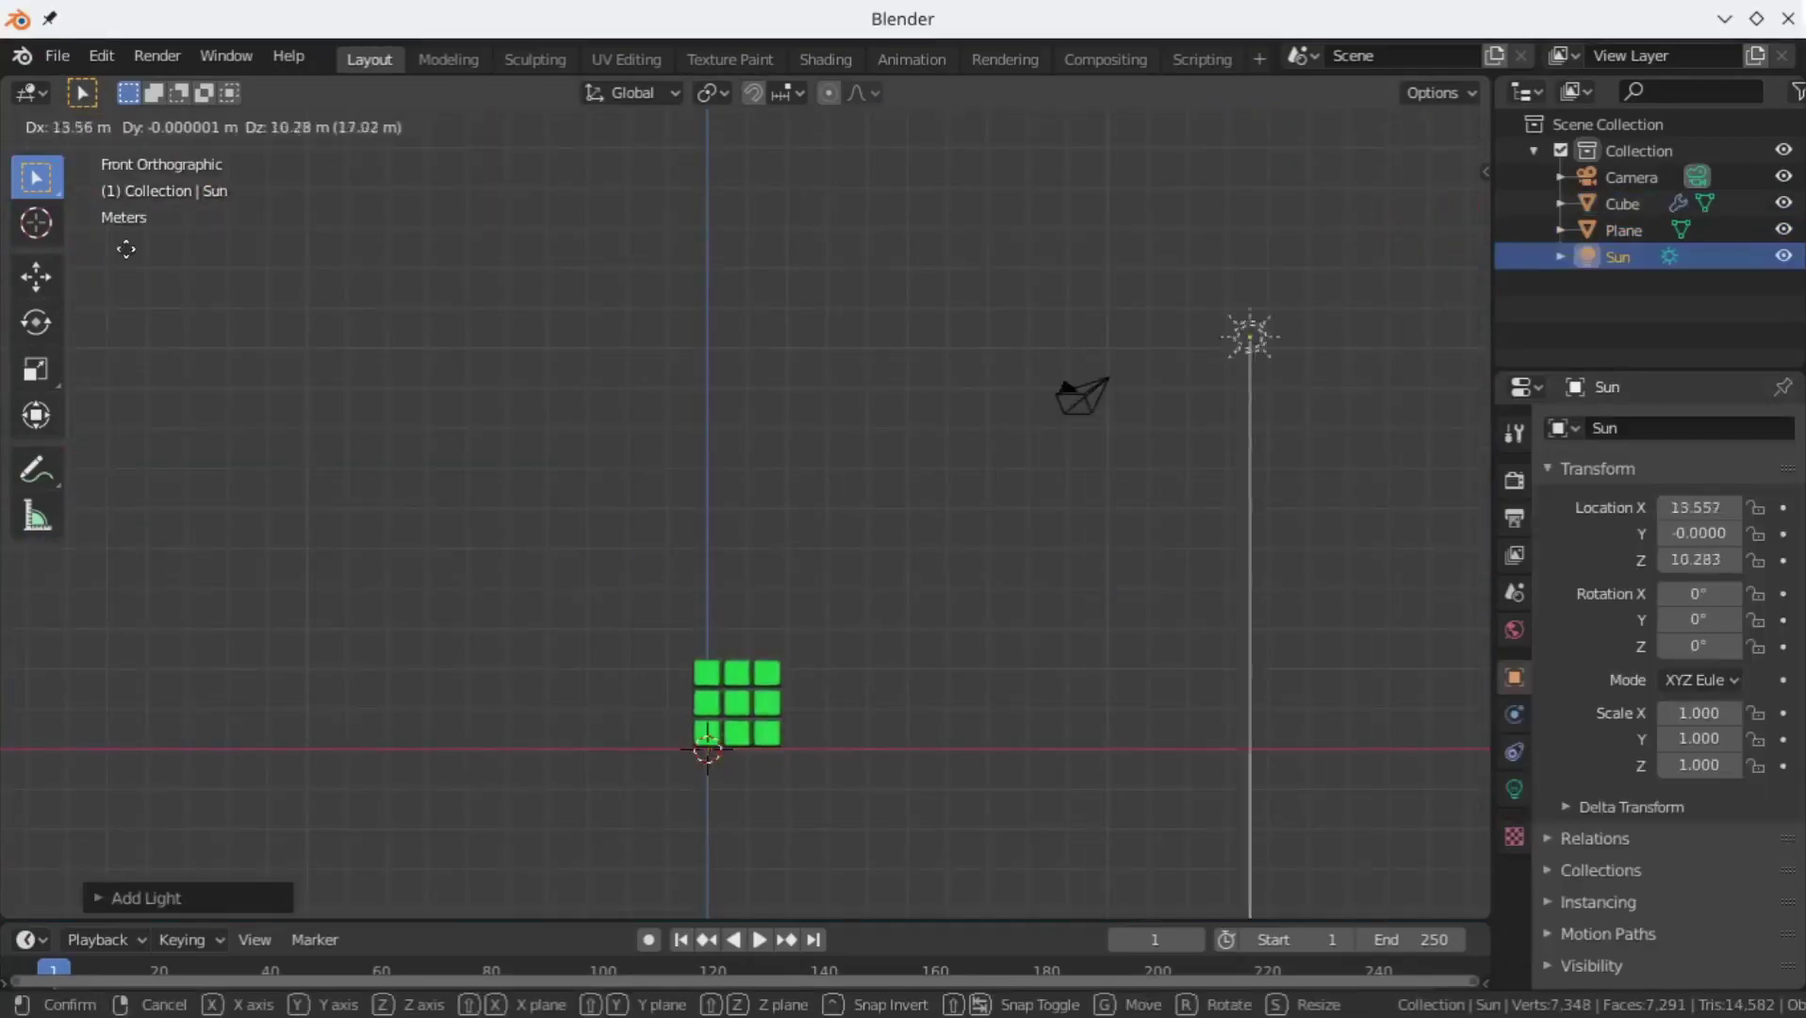
click(1193, 738)
Step: Reposition the sun from the right side view and set its strength to 5
key(KP_3)
key(g)
click(705, 464)
middle_drag(705, 464, 926, 524)
key(KP_1)
key(KP_3)
click(1670, 256)
double_click(1712, 601)
text(5)
key(Return)
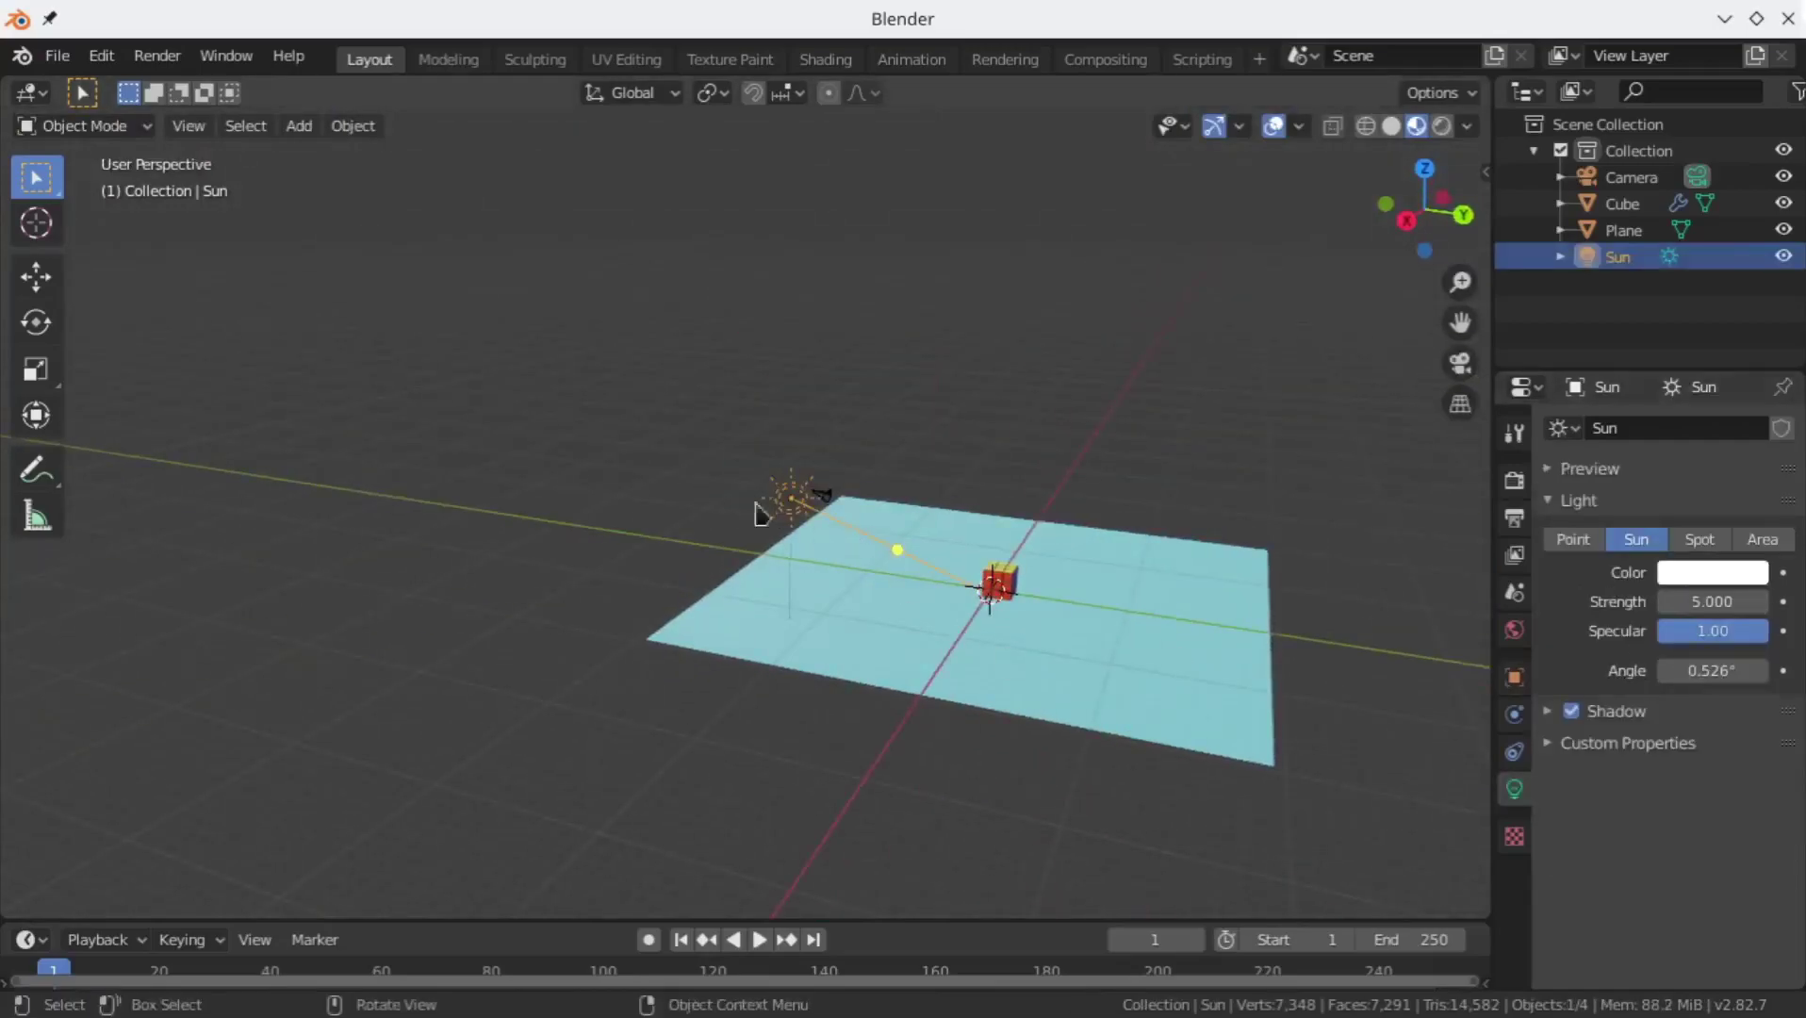
Step: Duplicate the sun, place the copy on the left aimed at the cube, strength 2
middle_drag(758, 512, 1092, 523)
key(KP_0)
key(KP_1)
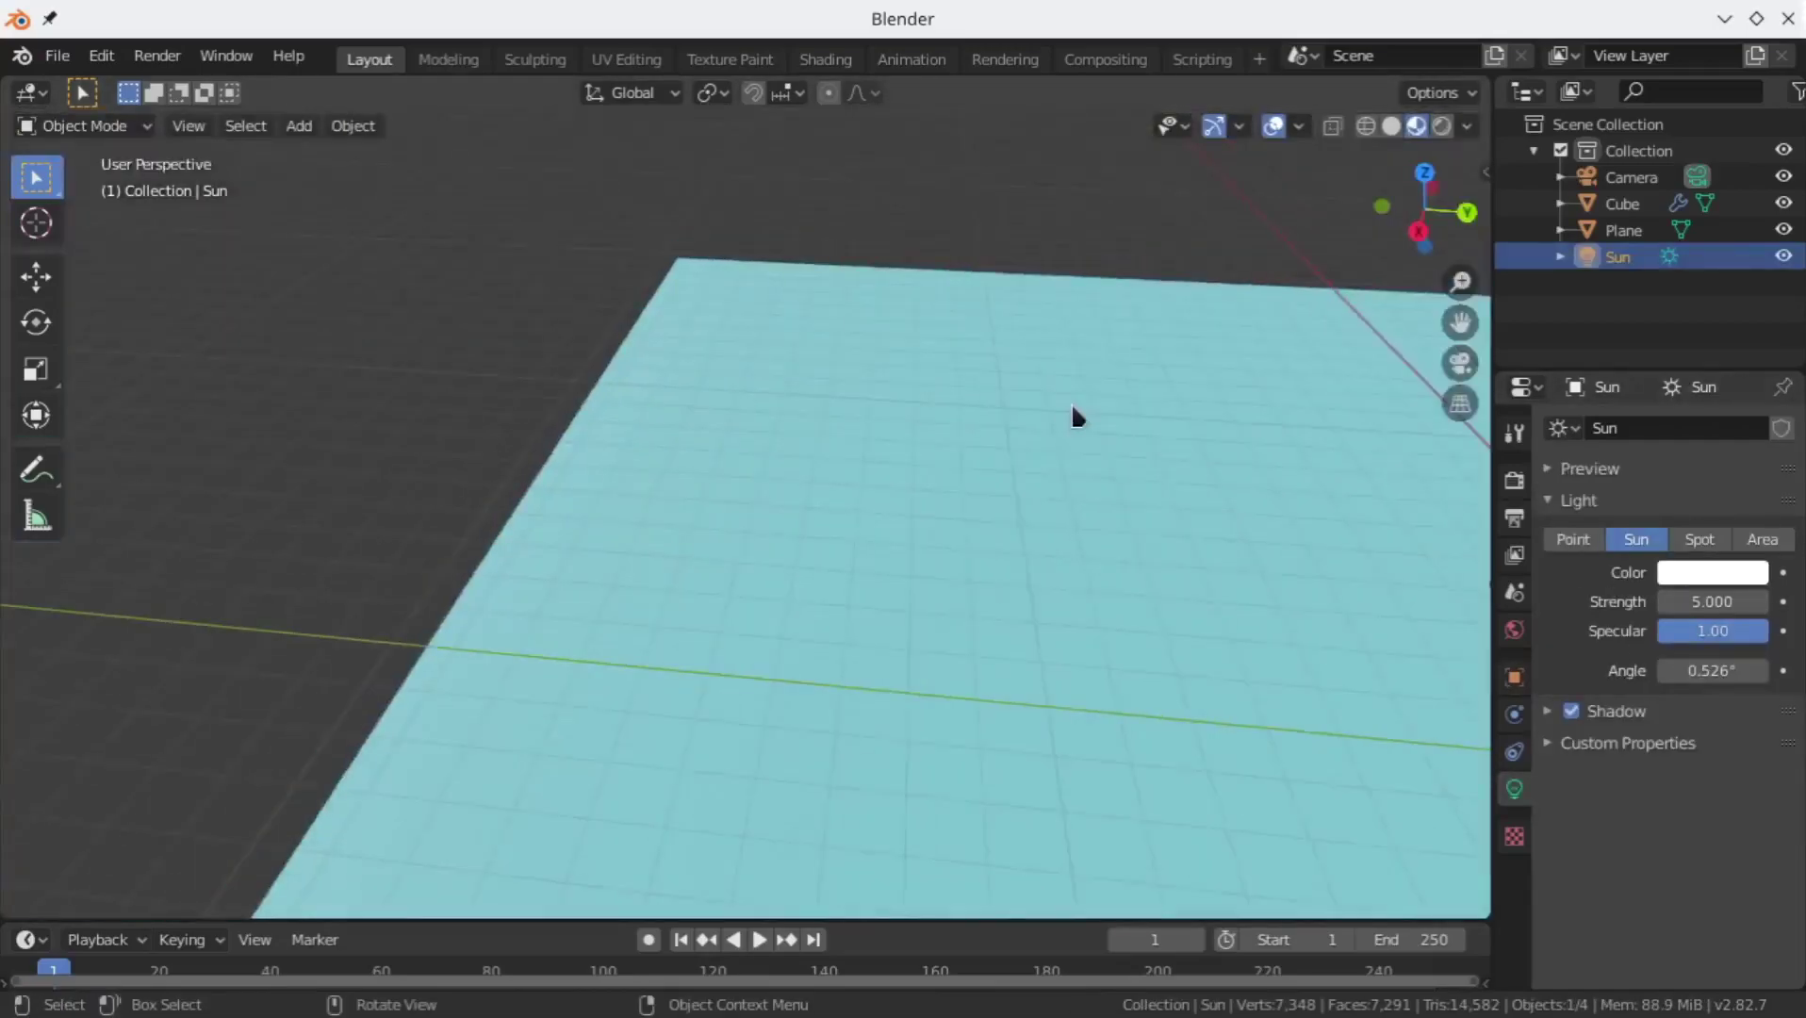
key(shift+d)
click(219, 514)
drag(142, 585, 312, 607)
click(1675, 599)
text(2)
key(Return)
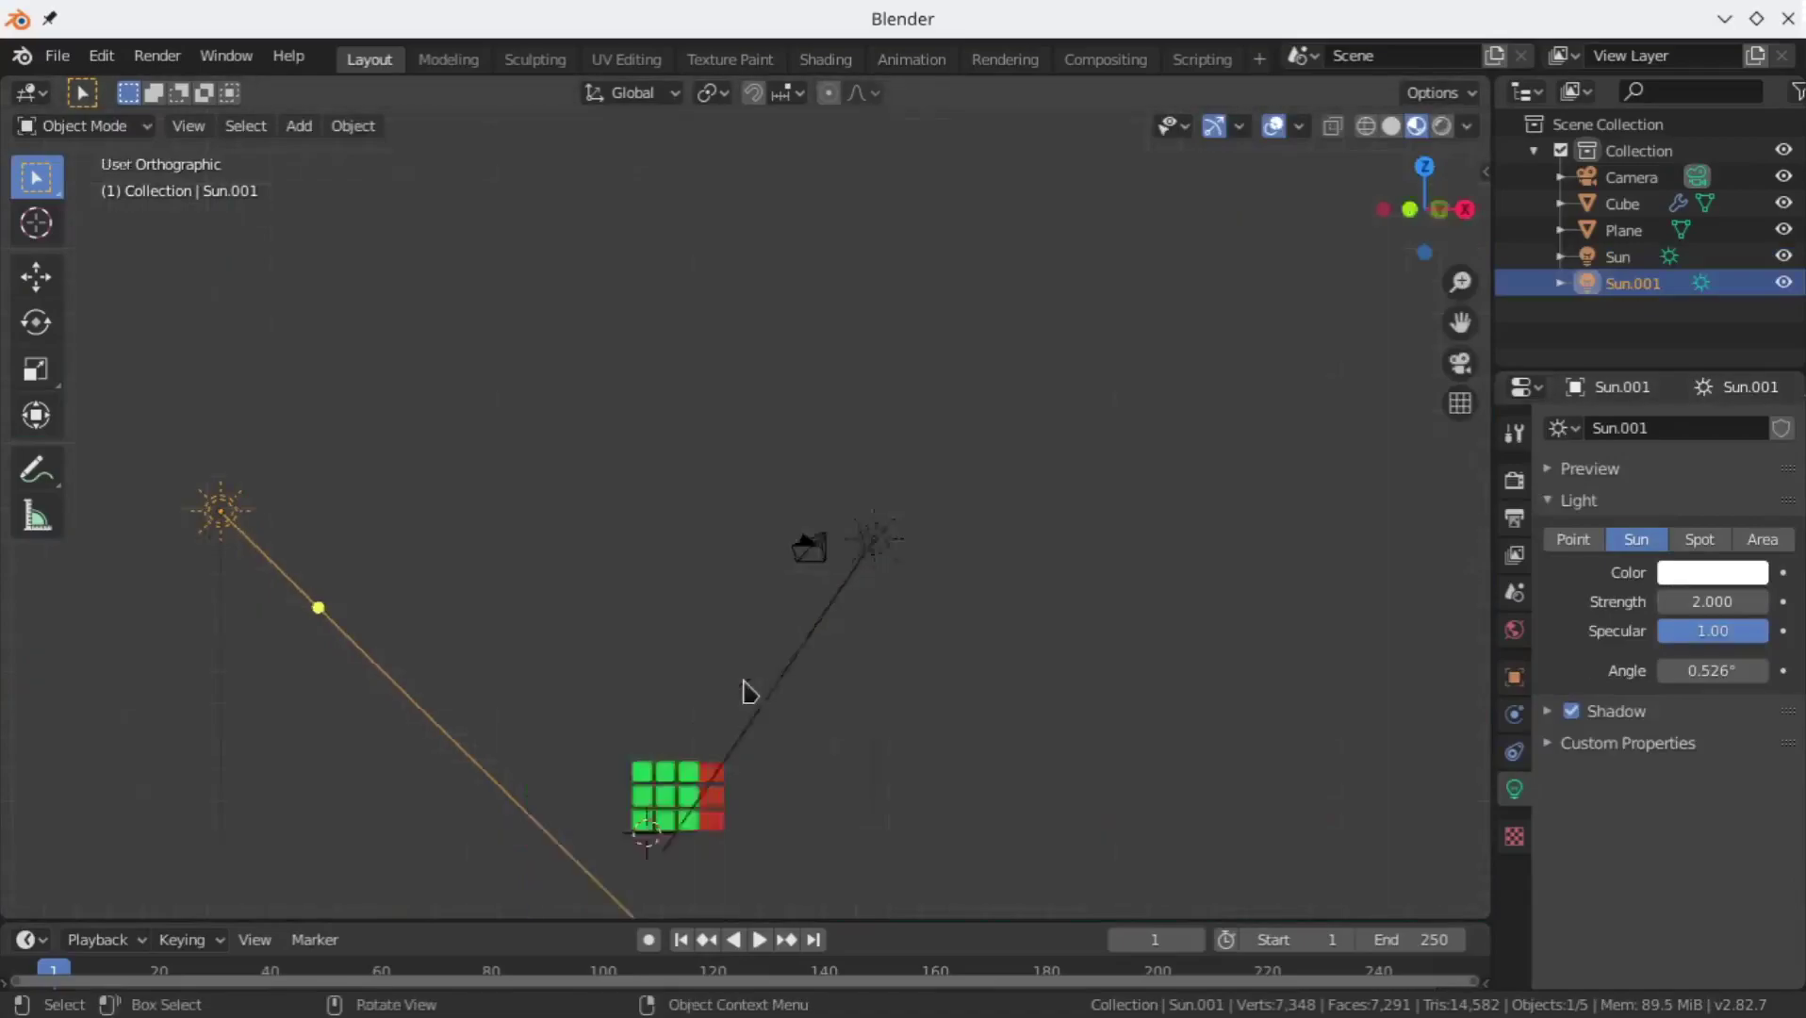
key(KP_3)
Step: Check the camera view and lower the second sun's strength to 1
middle_drag(979, 612, 1097, 887)
key(KP_1)
middle_drag(927, 617, 999, 528)
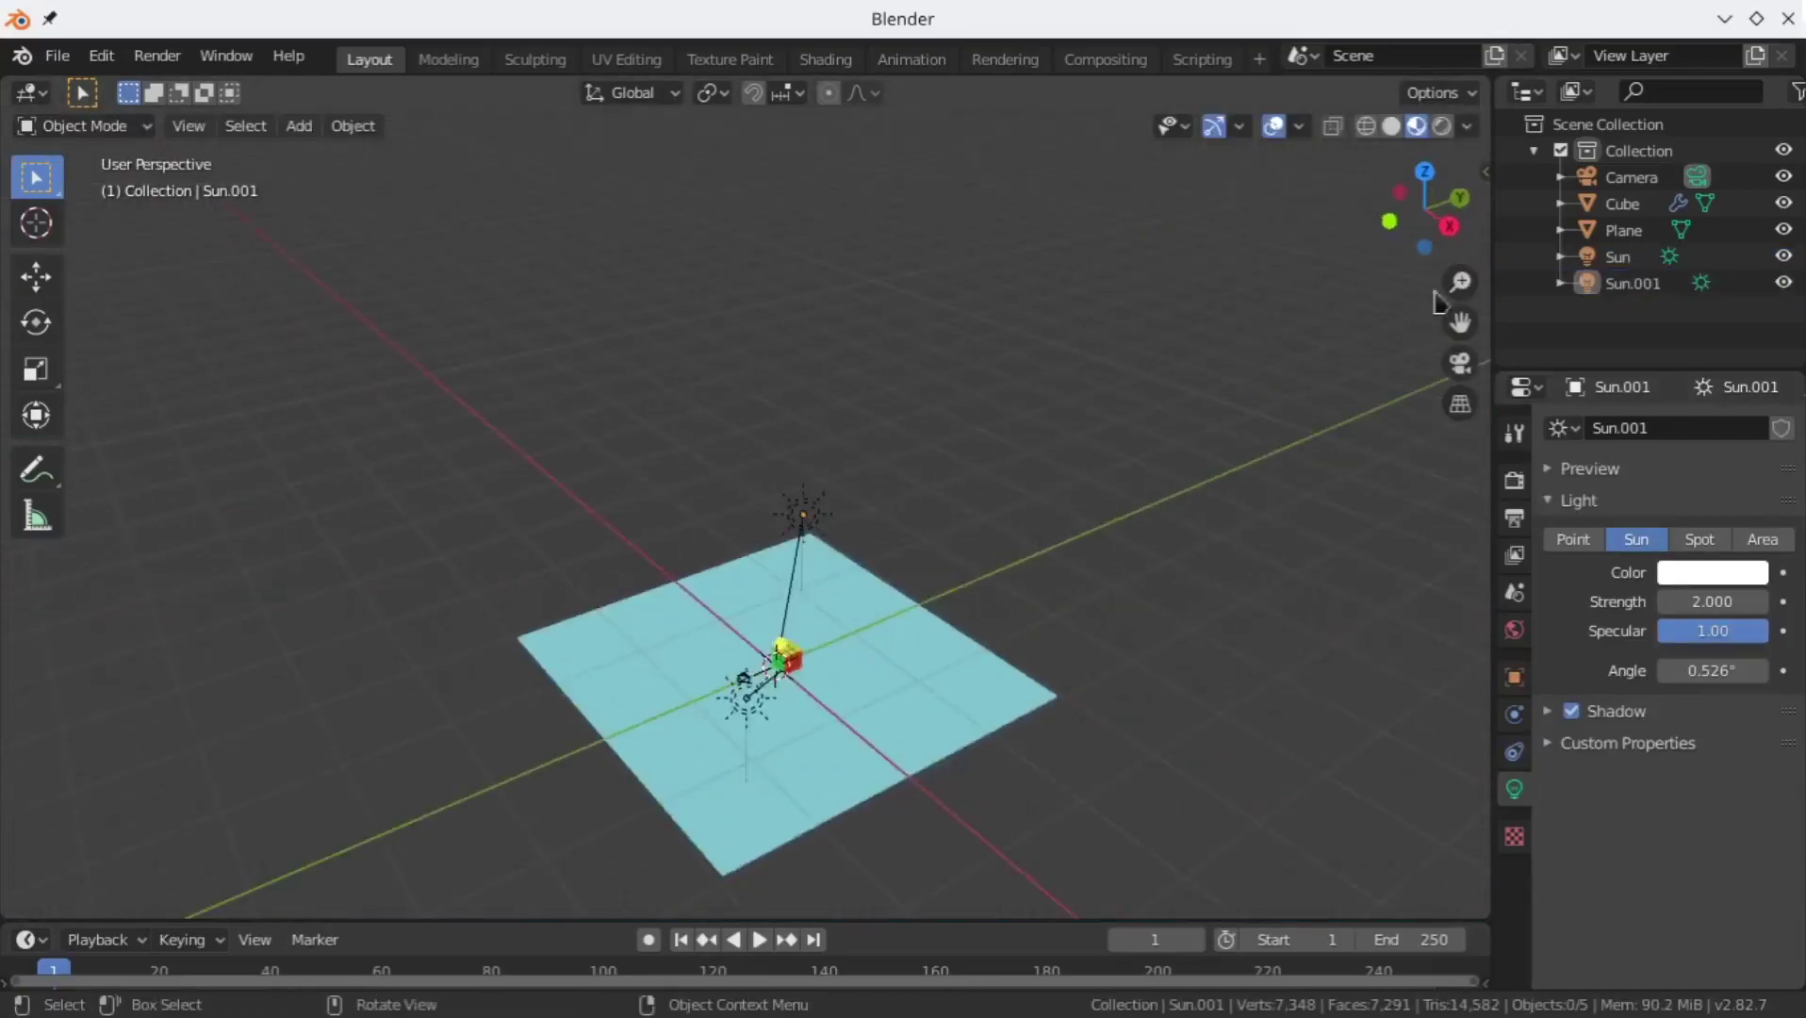
key(KP_0)
drag(1763, 601, 1740, 601)
Step: Set the main sun's strength to 10
click(1618, 256)
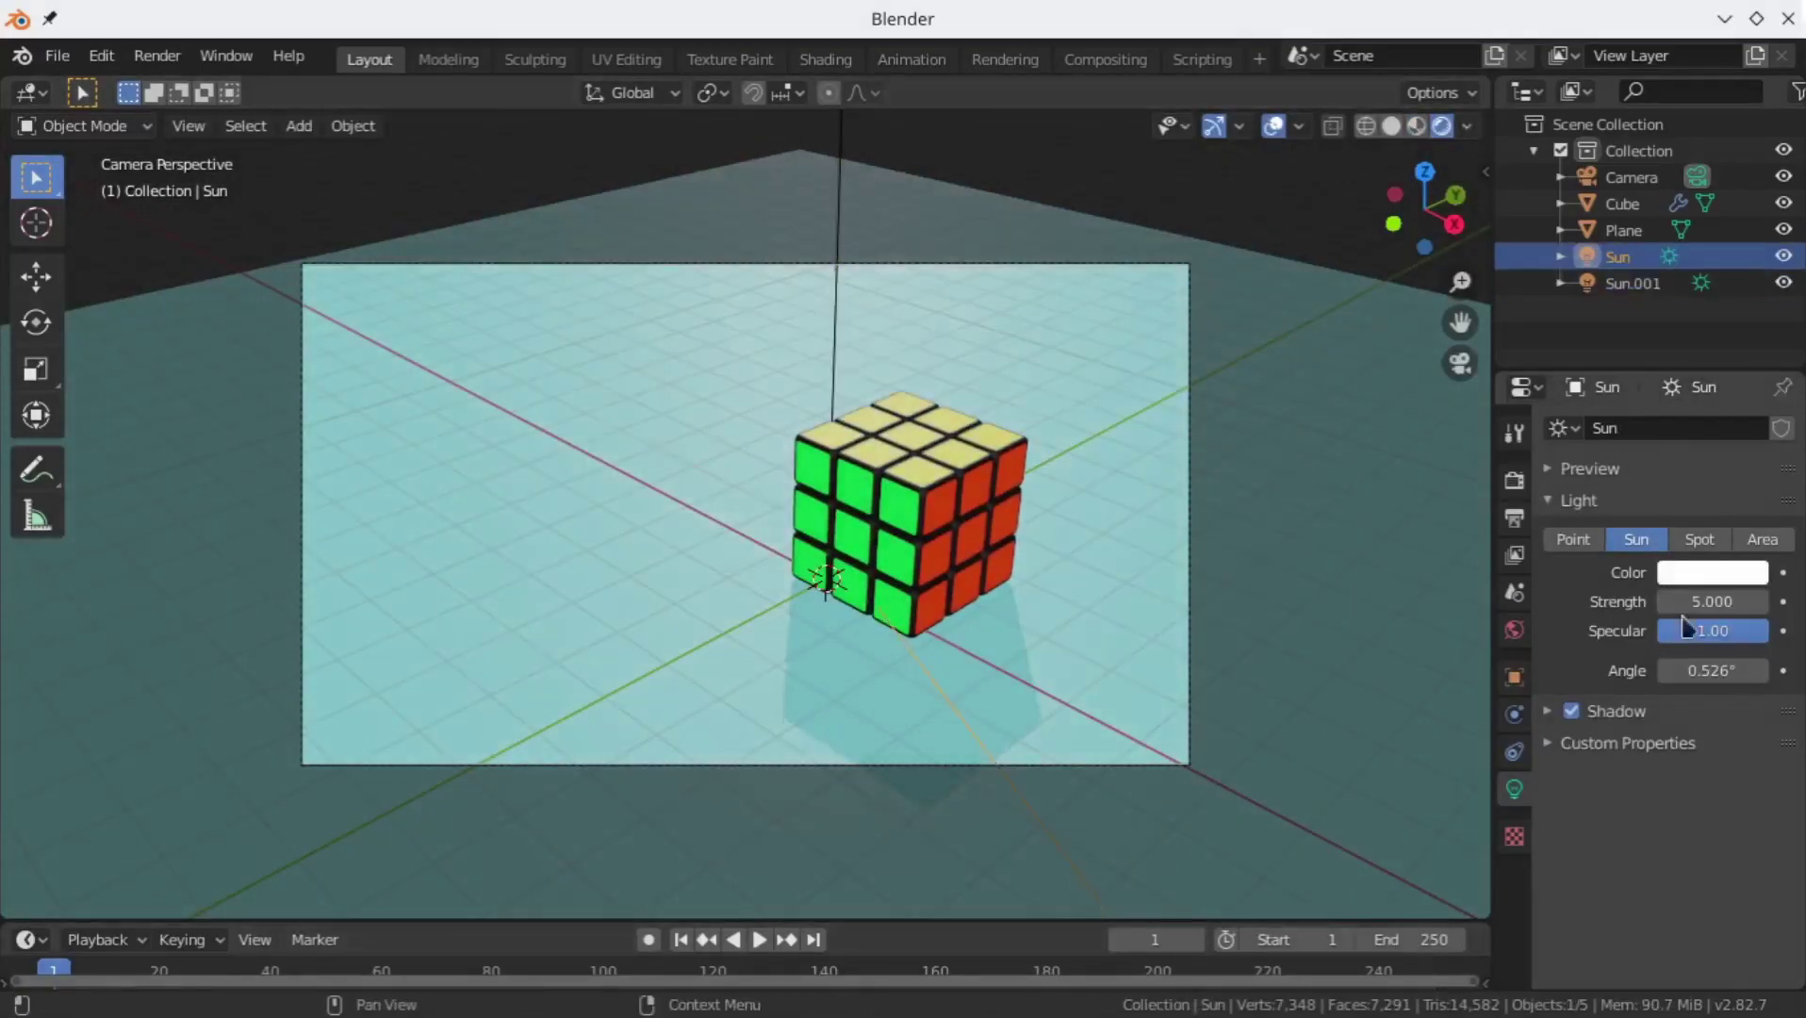
click(1712, 602)
text(10)
key(Return)
scroll(876, 471, up, 1)
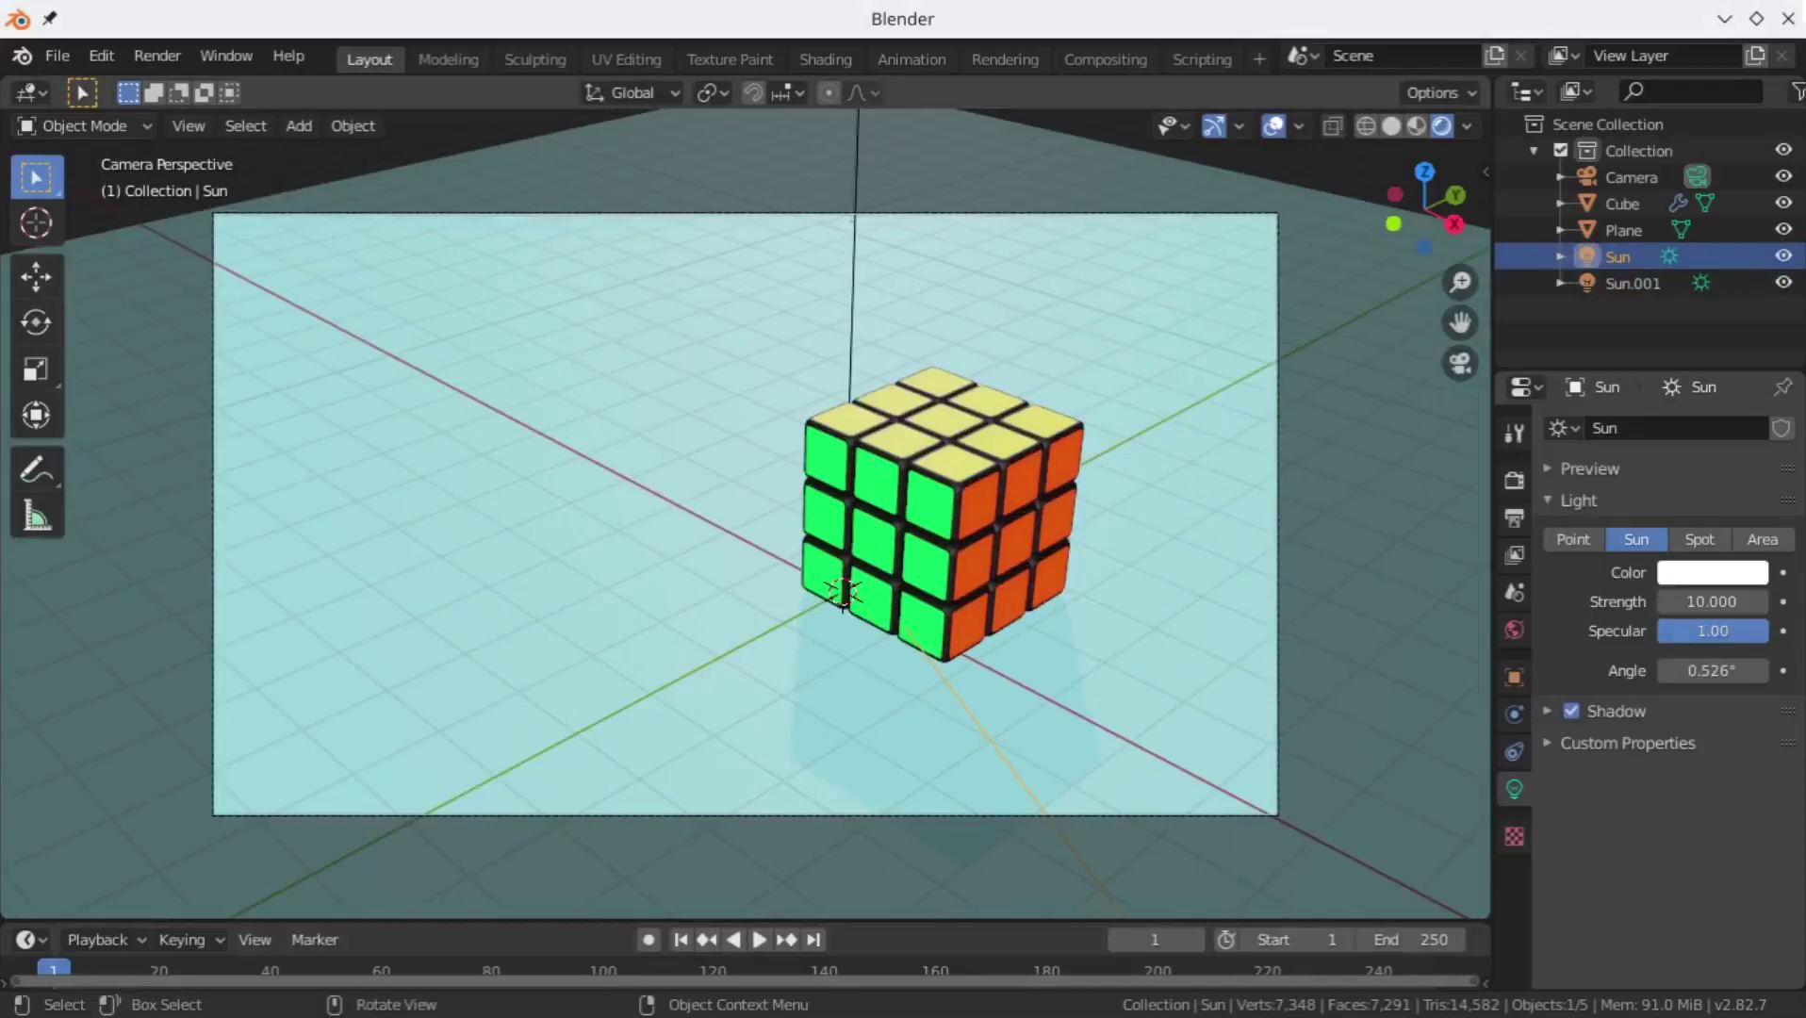
Step: Render the camera view with F12 and inspect the Render Result image
key(F12)
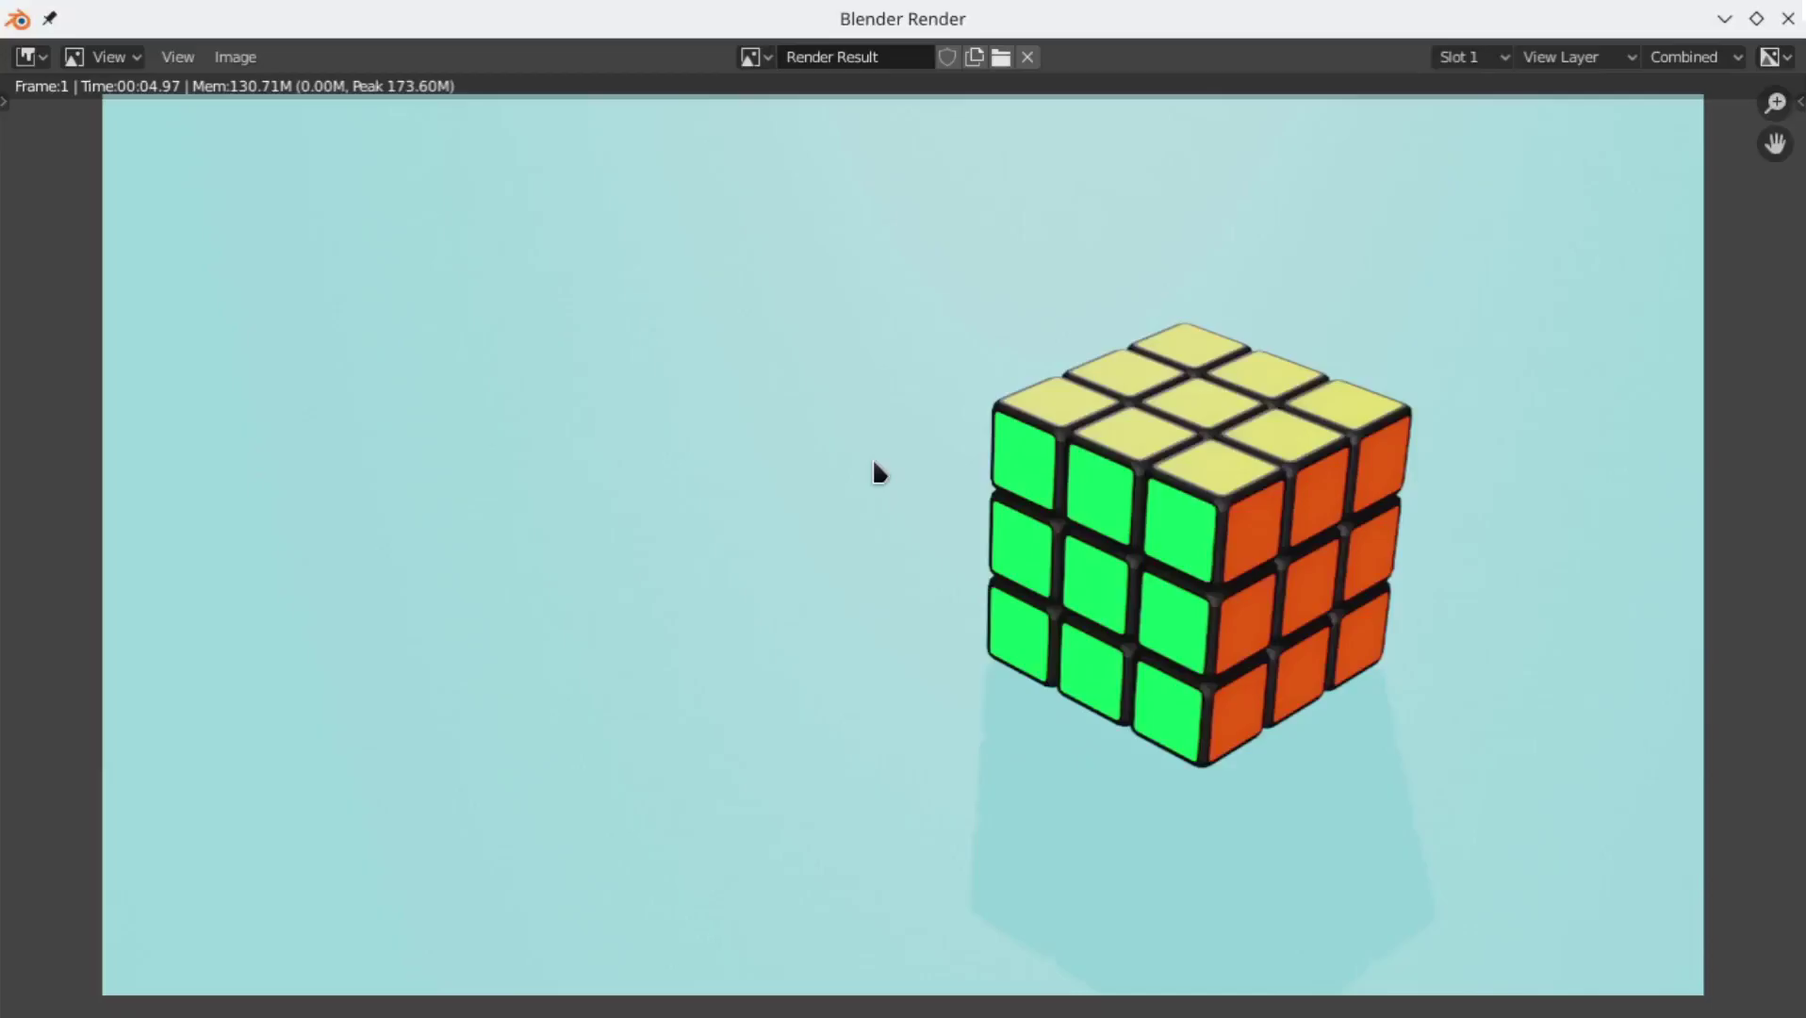
scroll(874, 462, down, 1)
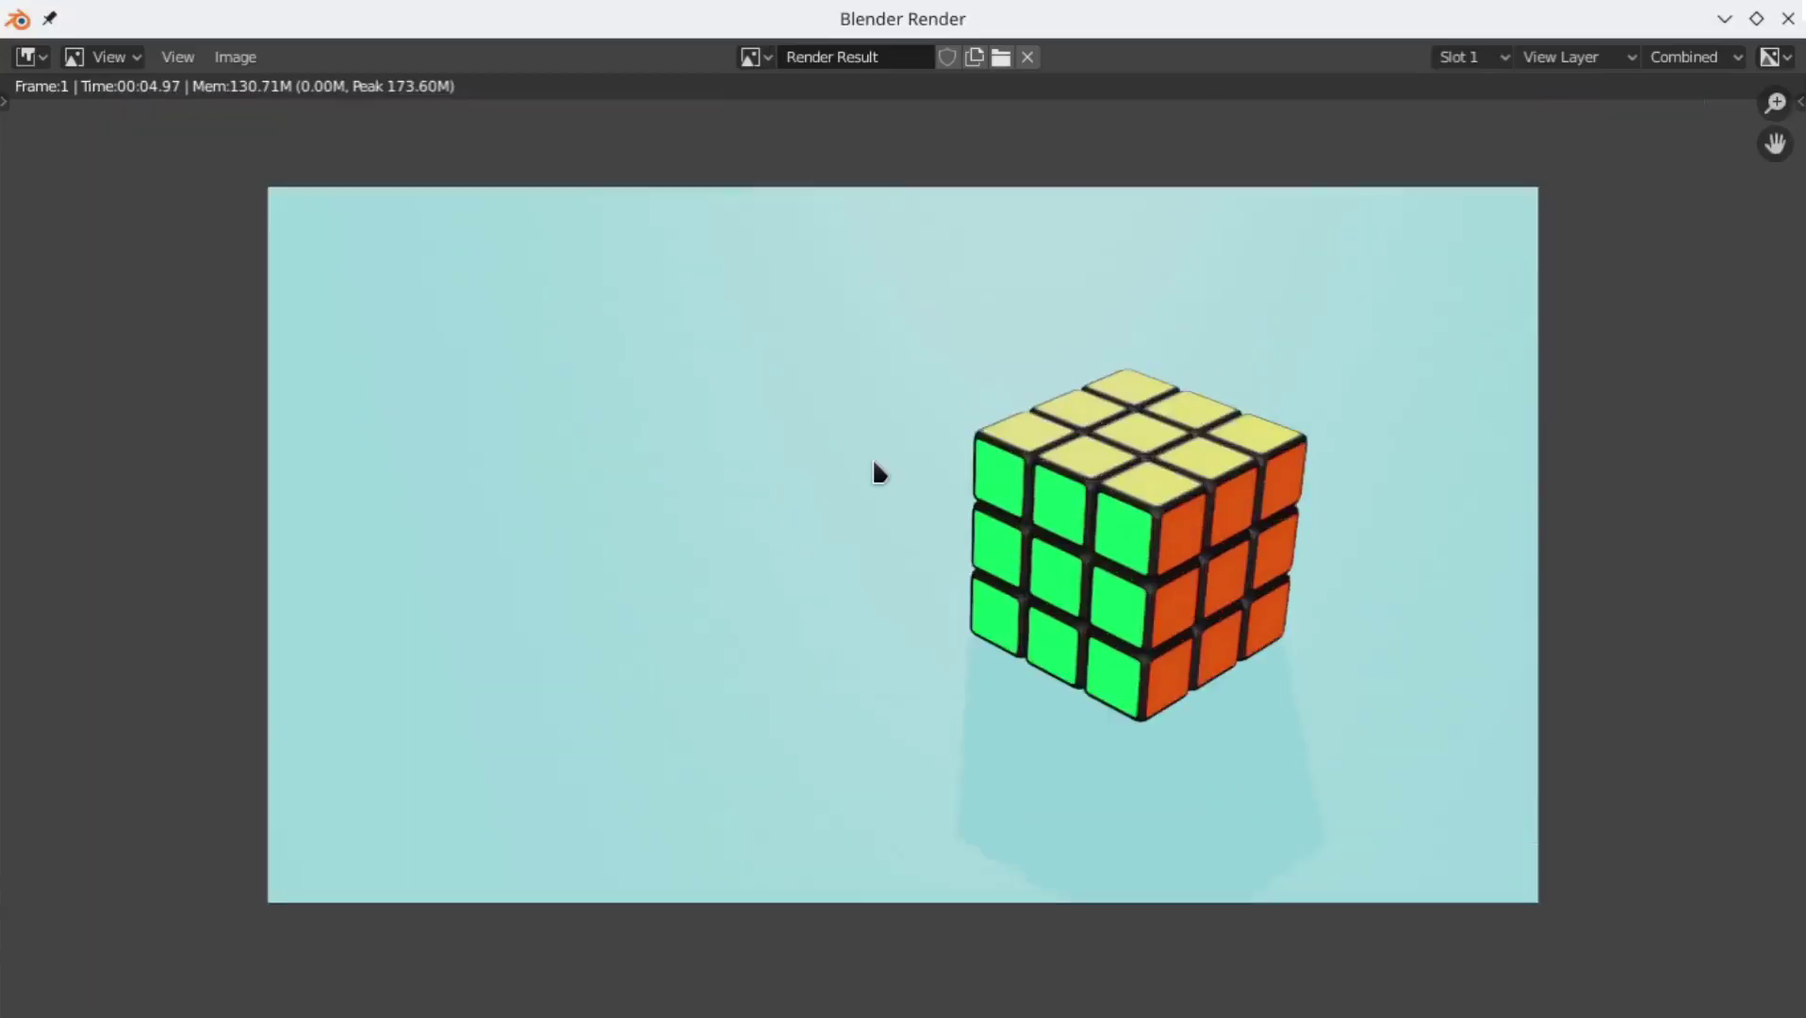
scroll(874, 462, up, 1)
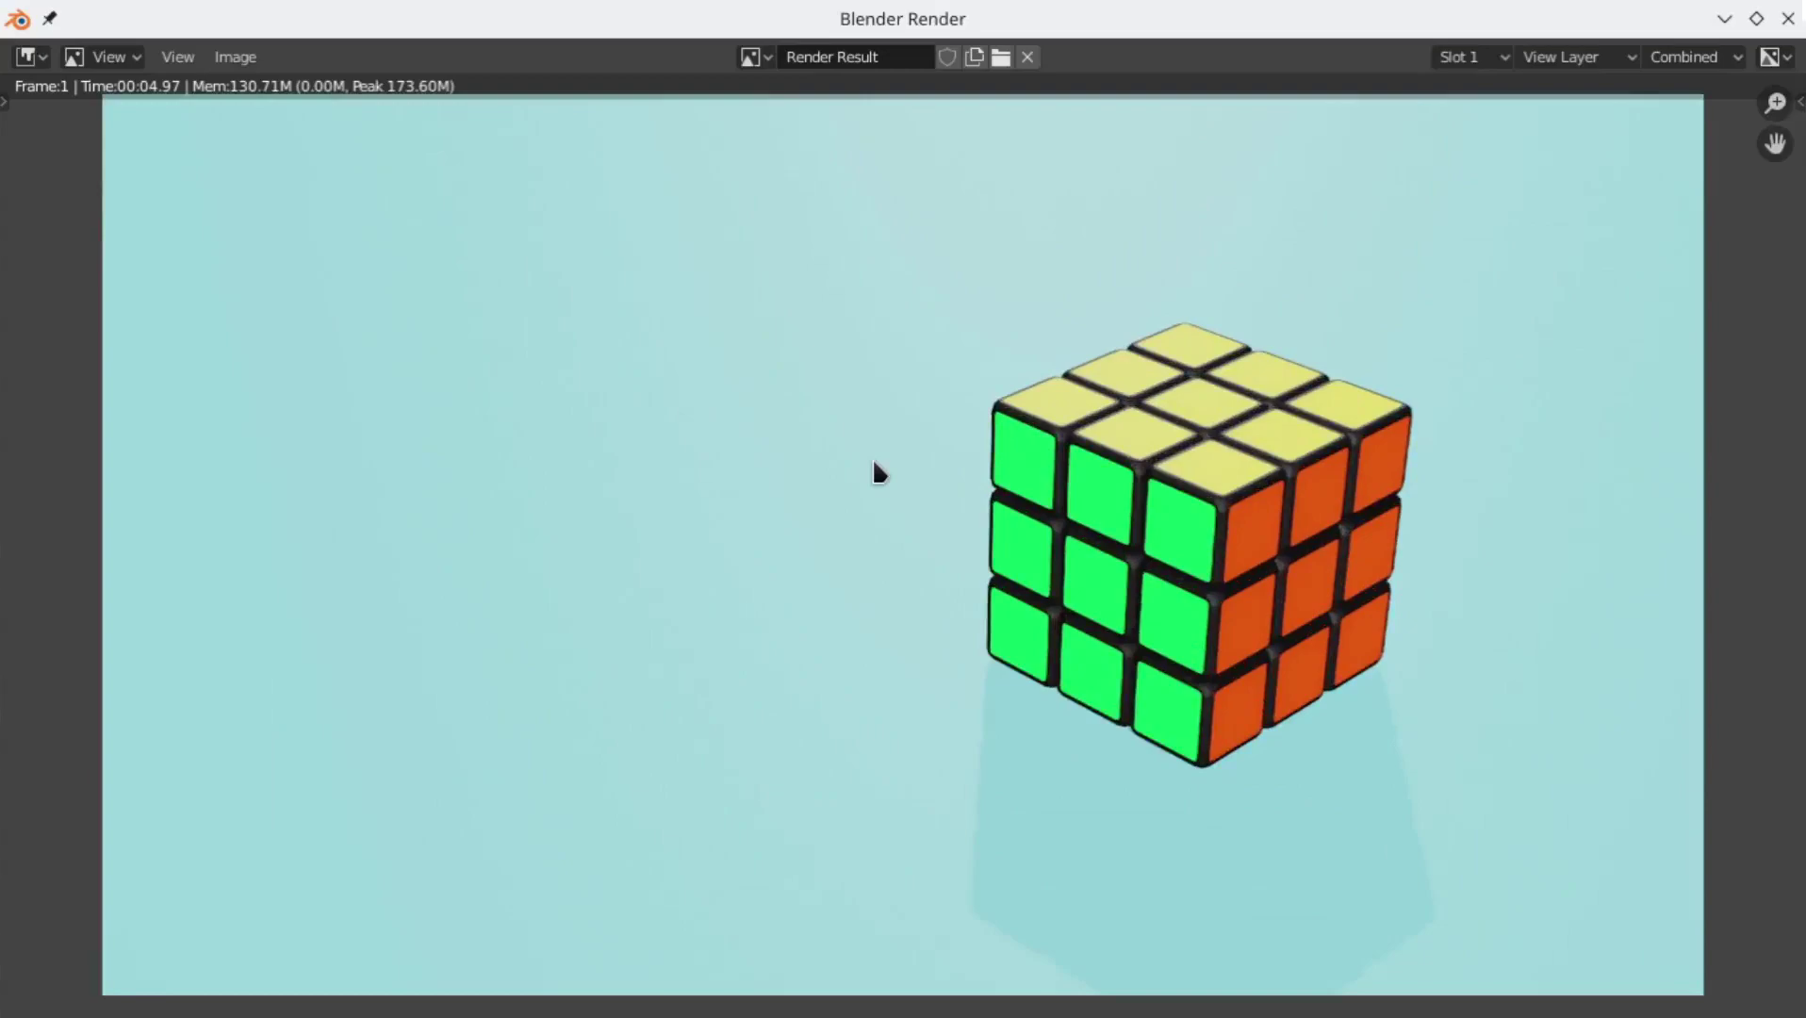